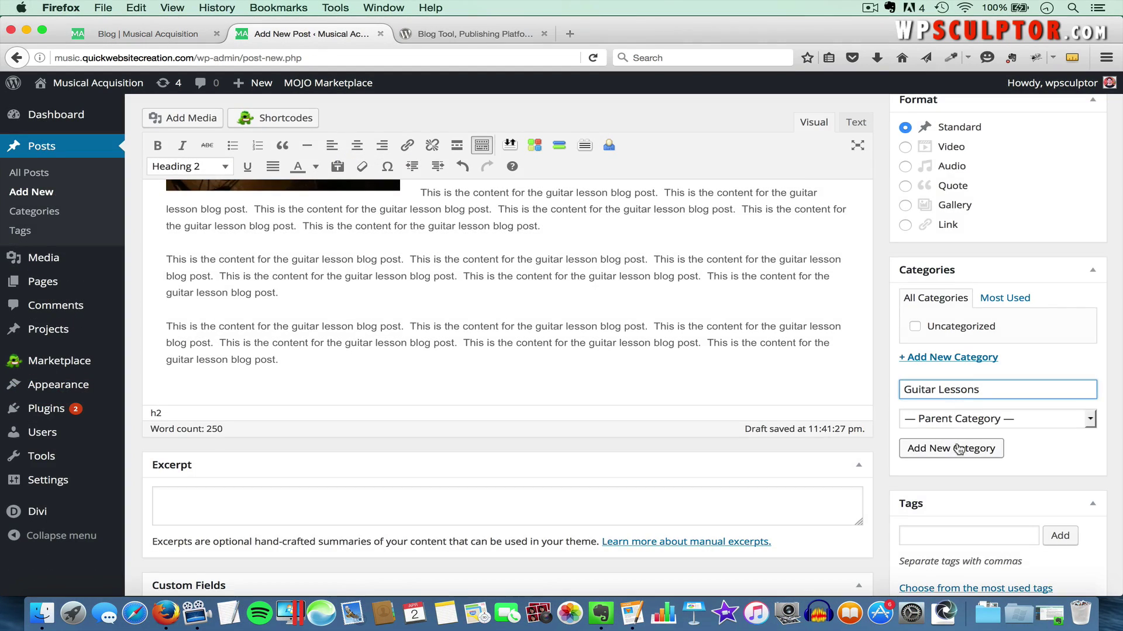
Add a new Guitar Lessons category to the post and switch permalinks to Post name
{"action": "left_click", "coordinate": [942, 454]}
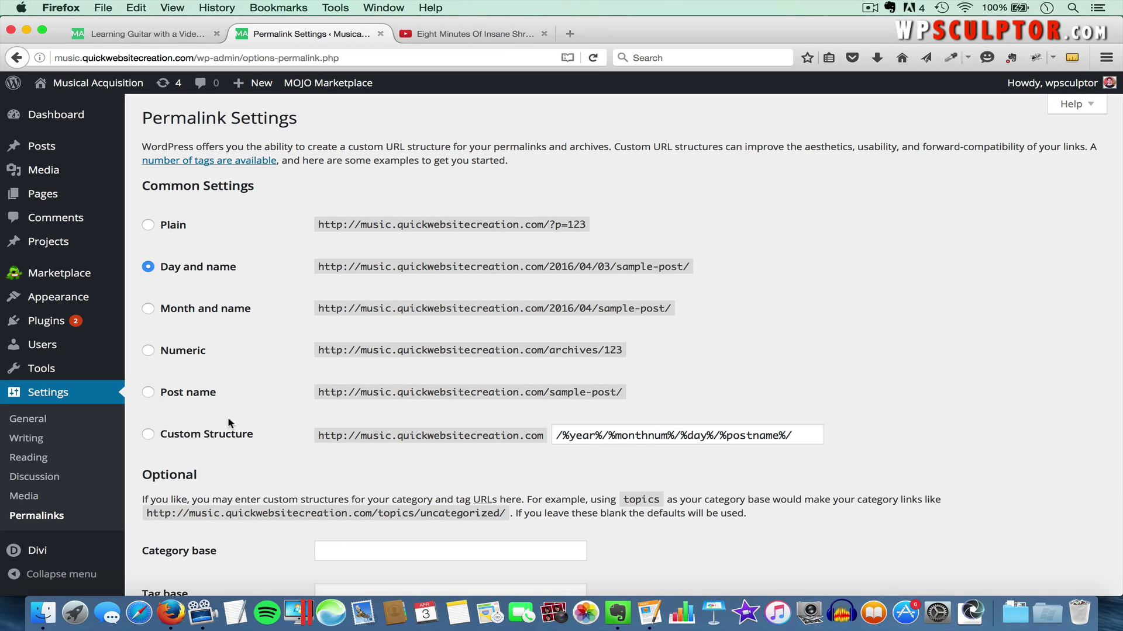
{"action": "left_click", "coordinate": [149, 392]}
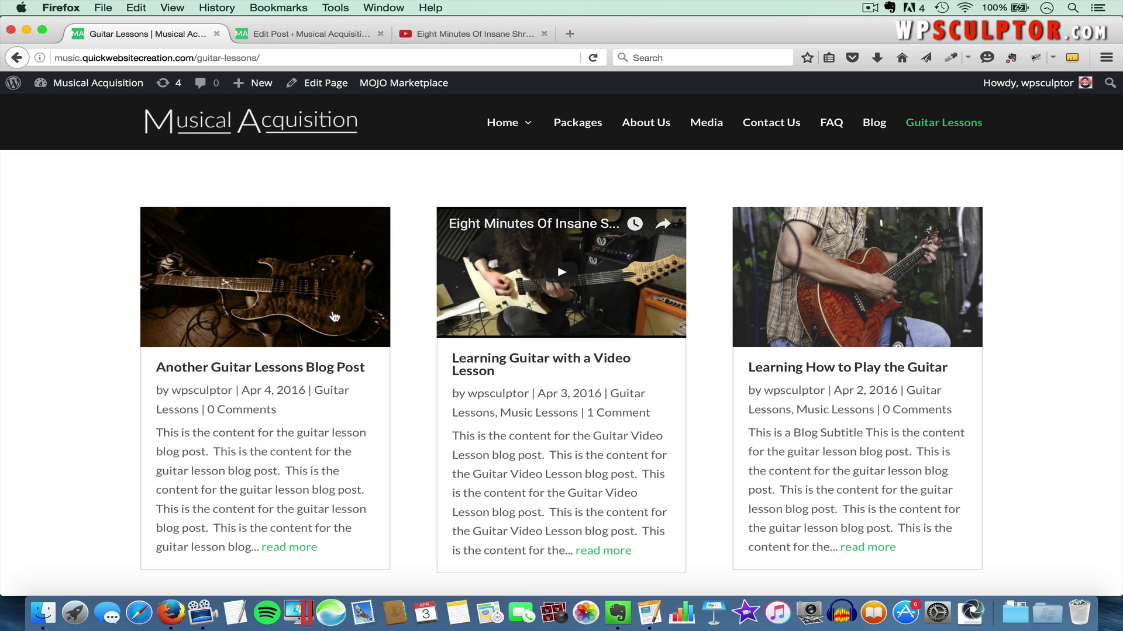
Open the 'Another Guitar Lessons Blog Post' article from the archive and scroll through it
{"action": "left_click", "coordinate": [306, 548]}
{"action": "scroll", "coordinate": [545, 381], "scroll_direction": "down", "scroll_amount": 10}
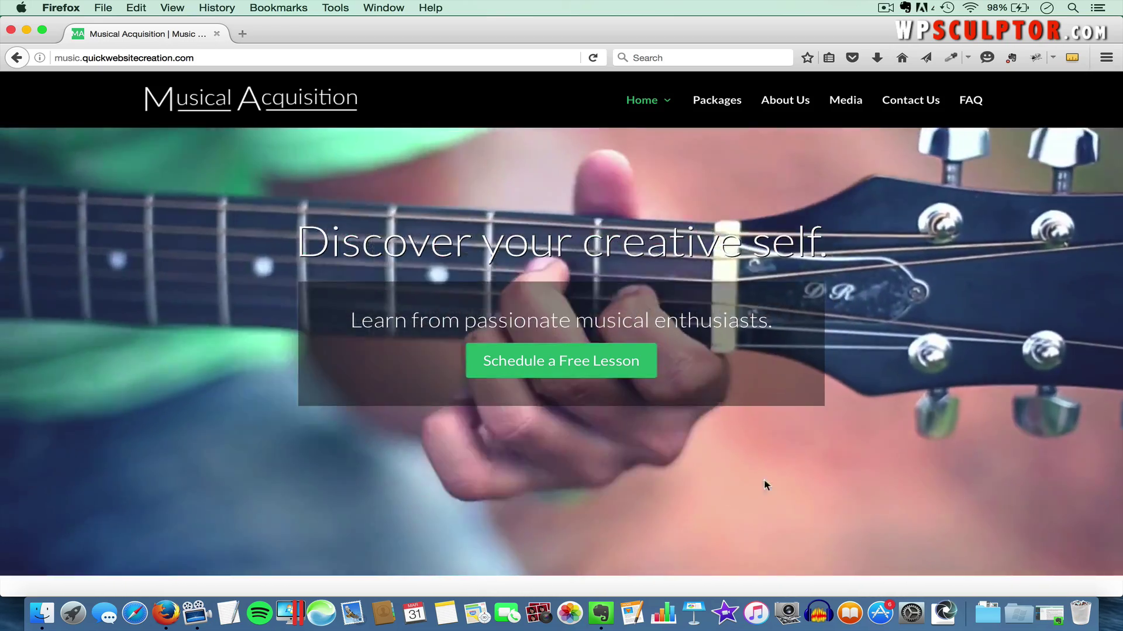
In a new tab, log in at the site's wp-admin page with the admin username and account password
{"action": "scroll", "coordinate": [676, 488], "scroll_direction": "down", "scroll_amount": 3}
{"action": "scroll", "coordinate": [677, 490], "scroll_direction": "down", "scroll_amount": 5}
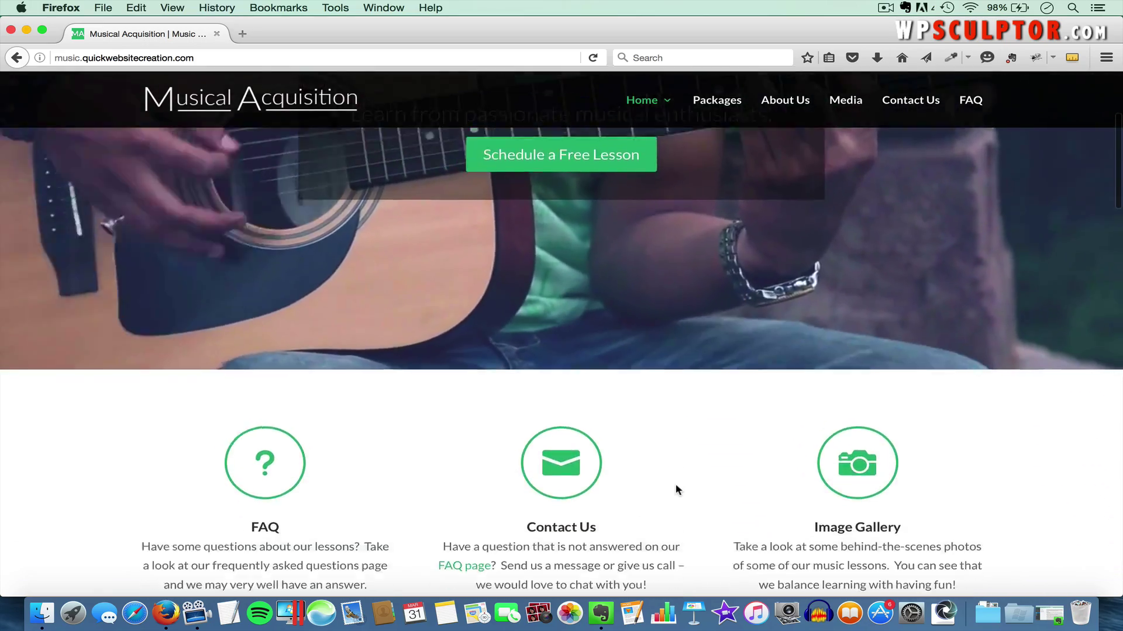
{"action": "scroll", "coordinate": [677, 490], "scroll_direction": "up", "scroll_amount": 8}
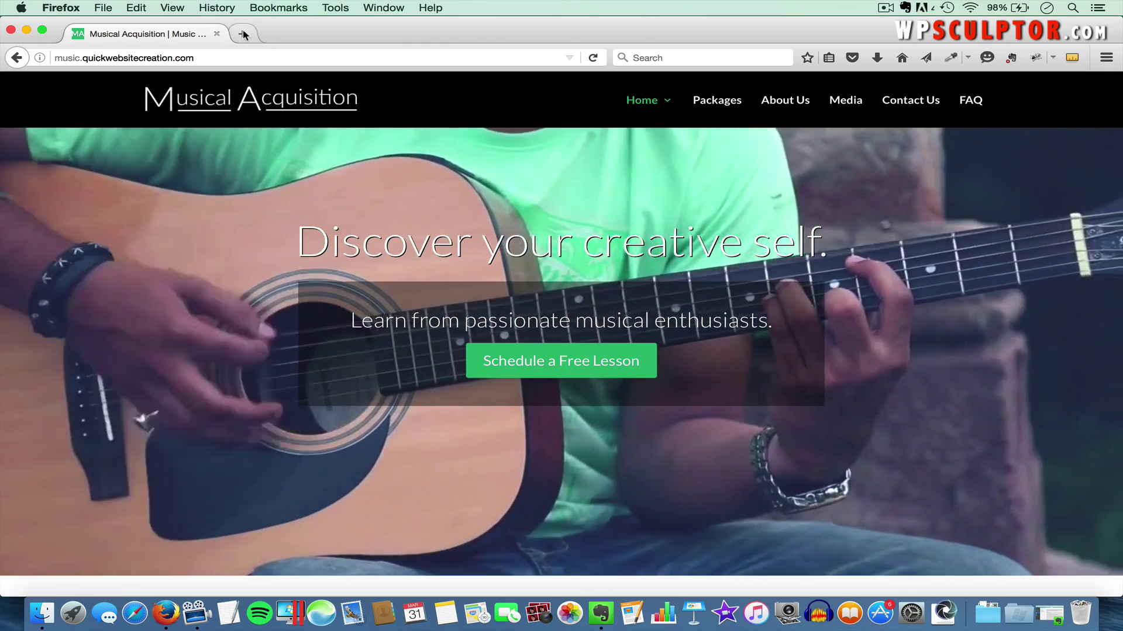
{"action": "left_click", "coordinate": [243, 32]}
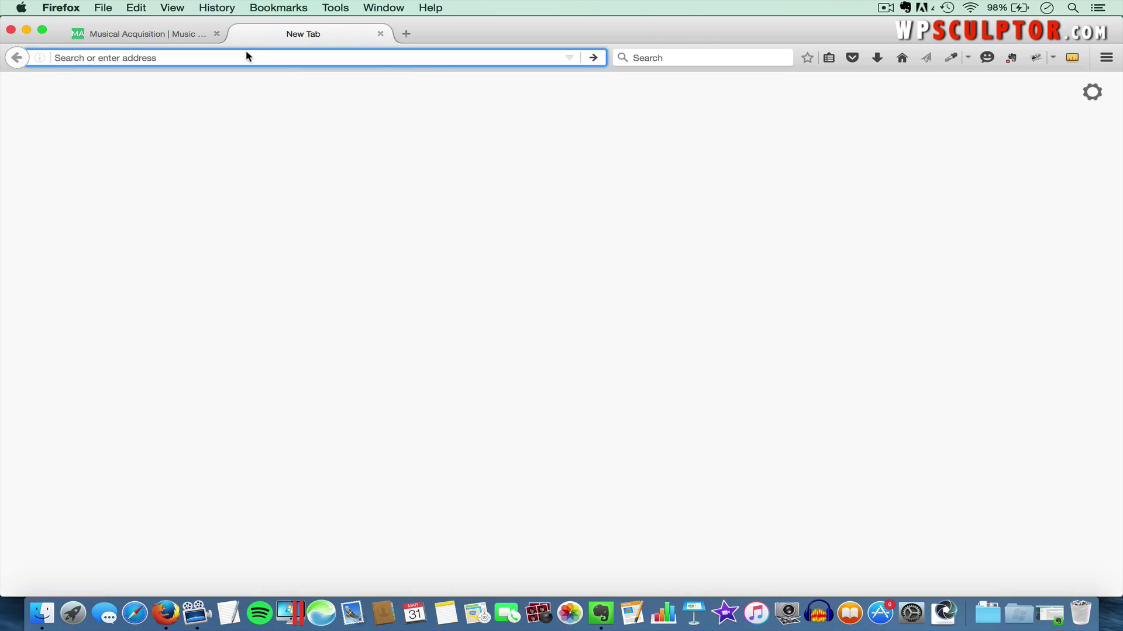
{"action": "type", "text": "muiic.quickwebsitecreation.com/wp-admin"}
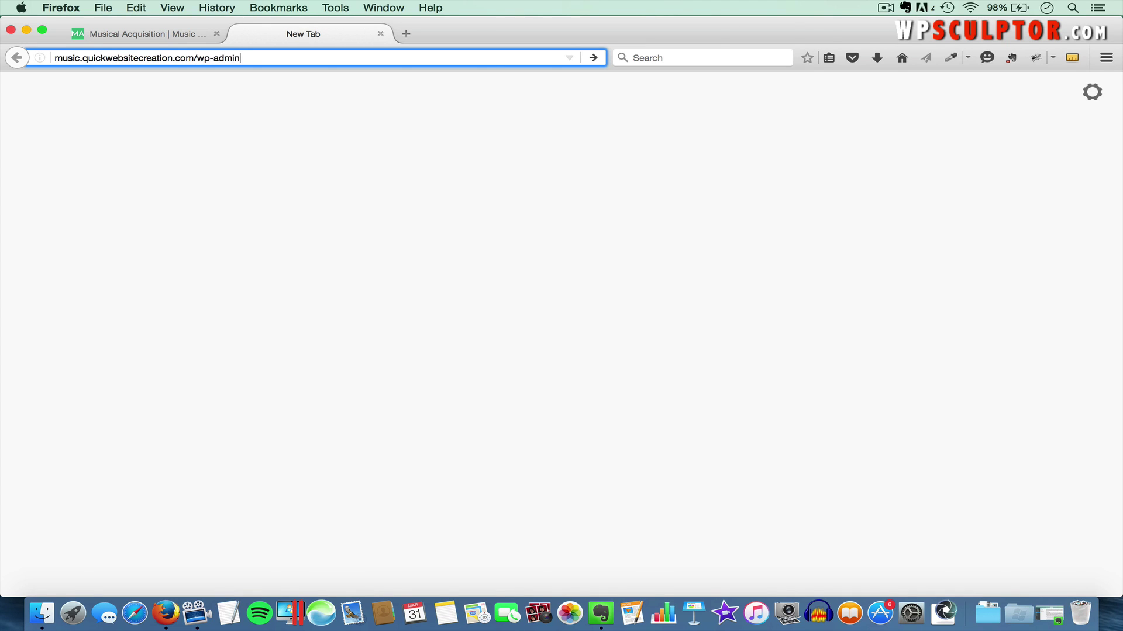
{"action": "key", "text": "Return"}
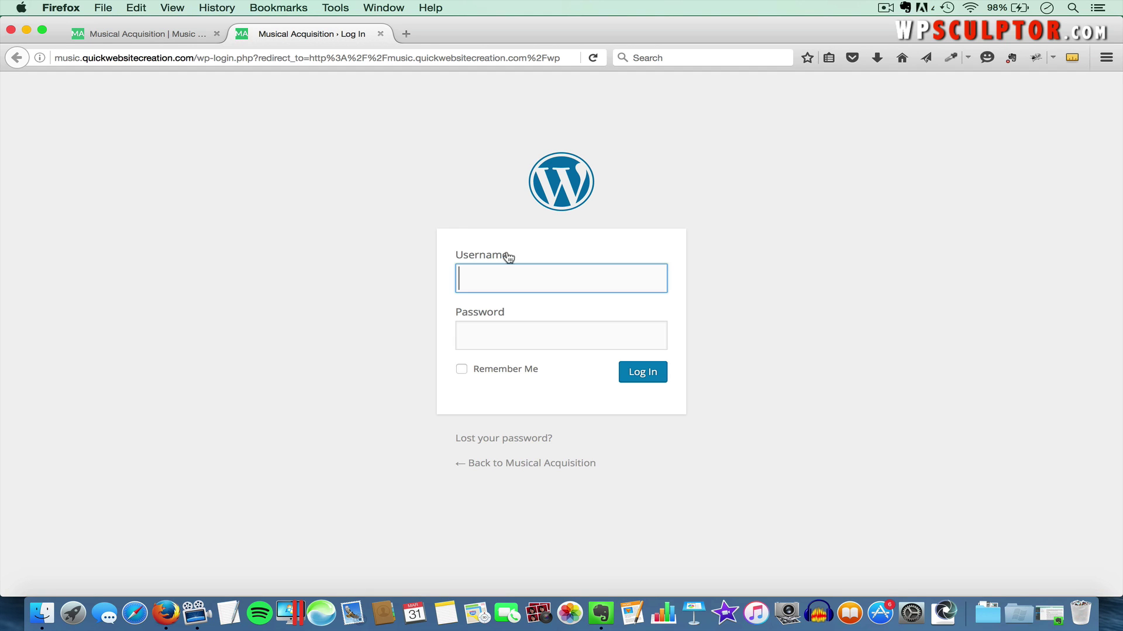
{"action": "type", "text": "wpsculp"}
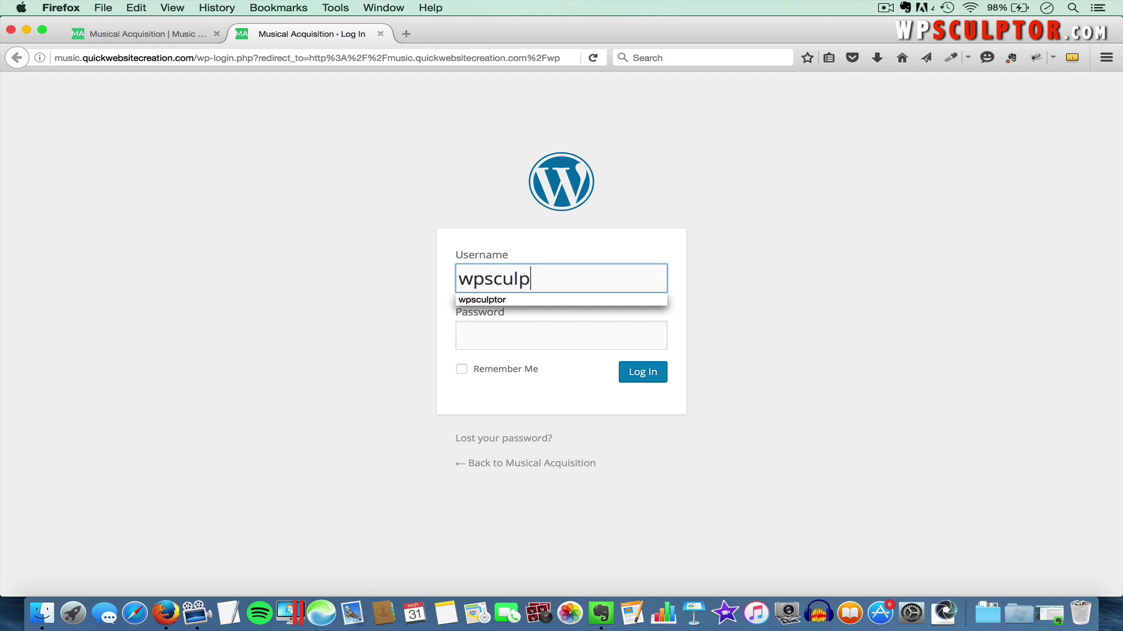
{"action": "type", "text": "tor"}
{"action": "key", "text": "Tab"}
{"action": "key", "text": "super+v"}
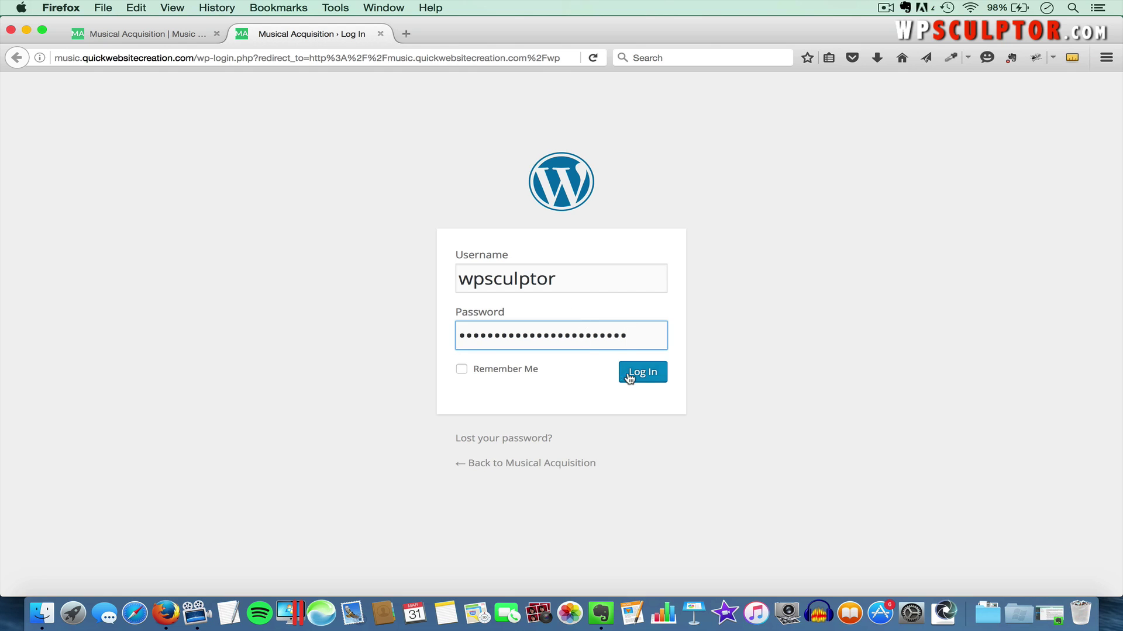
{"action": "left_click", "coordinate": [629, 375]}
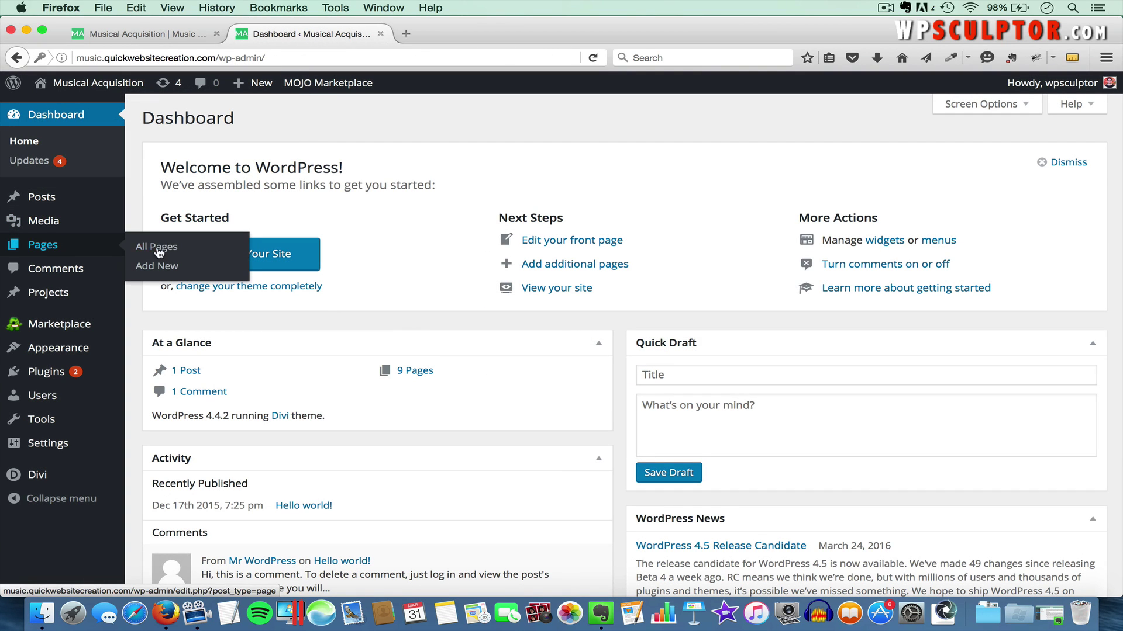
Create a new page titled 'Blog' and publish it with an empty body
{"action": "left_click", "coordinate": [160, 250]}
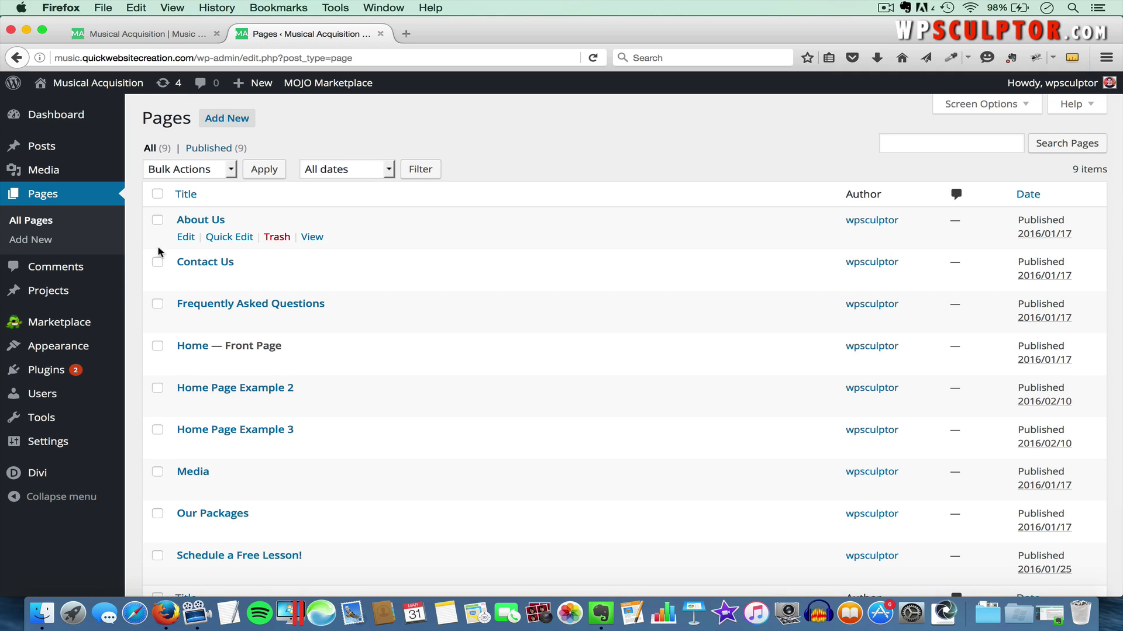
{"action": "left_click", "coordinate": [235, 122]}
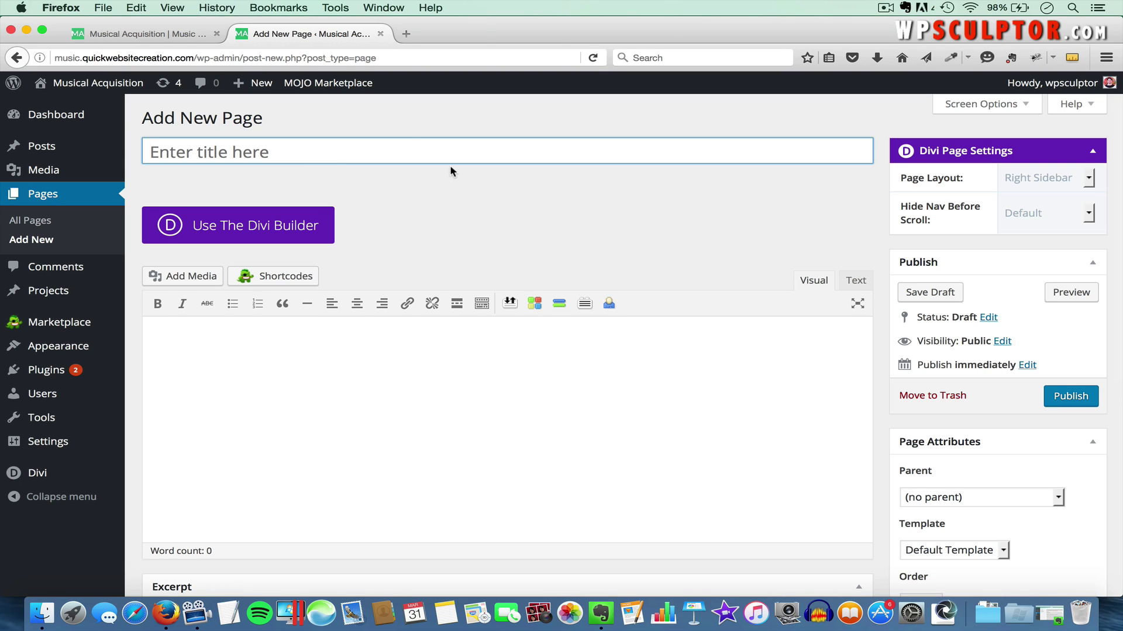
{"action": "type", "text": "Blog"}
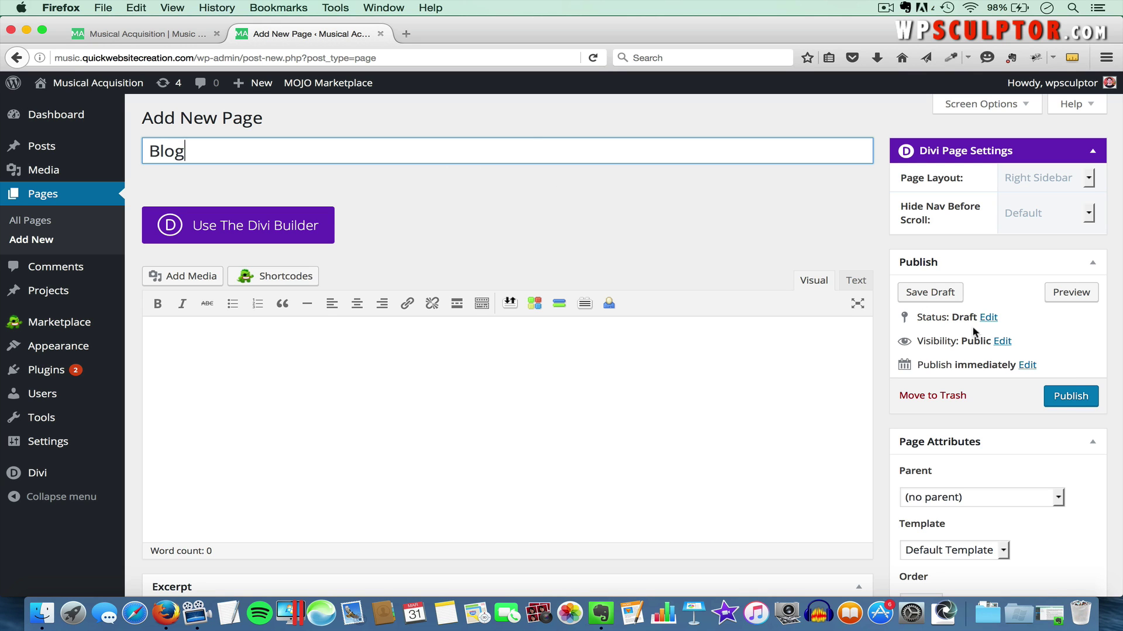
{"action": "left_click", "coordinate": [1069, 397]}
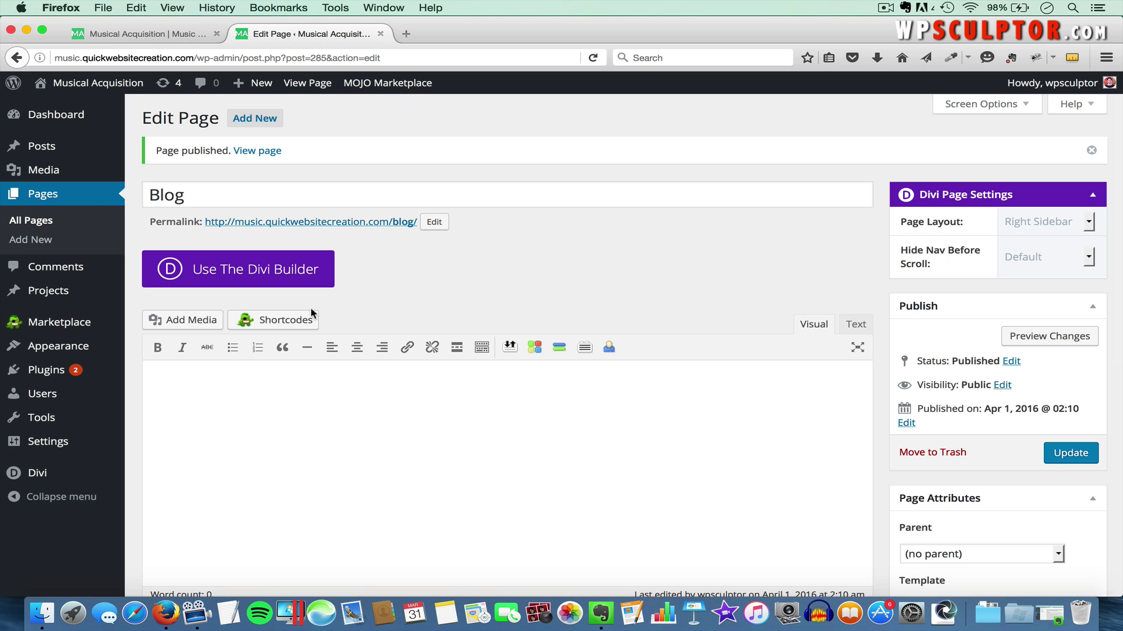
Add the Blog page to the end of the Main Navigation Menu, save it, and return to the live site
{"action": "mouse_move", "coordinate": [84, 355]}
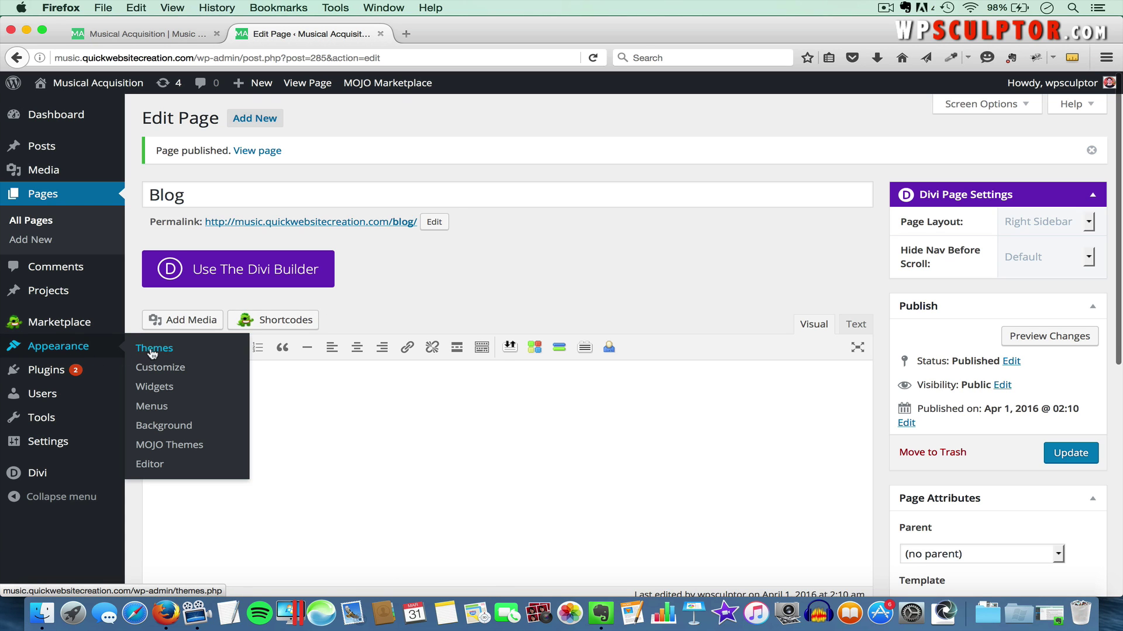
{"action": "left_click", "coordinate": [156, 407]}
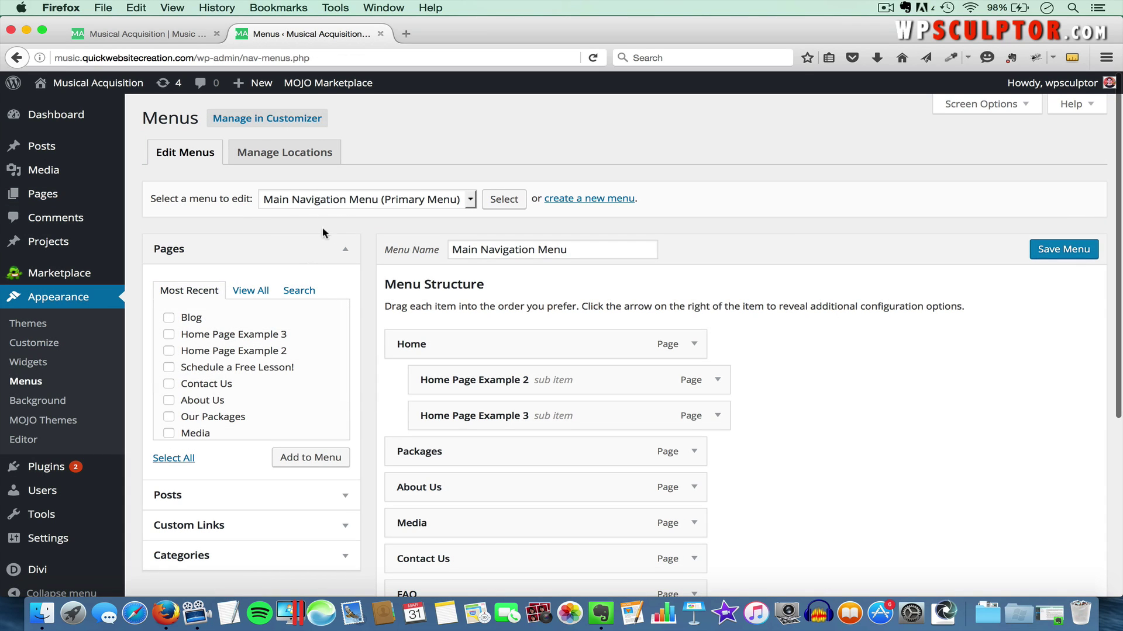
{"action": "left_click", "coordinate": [169, 317]}
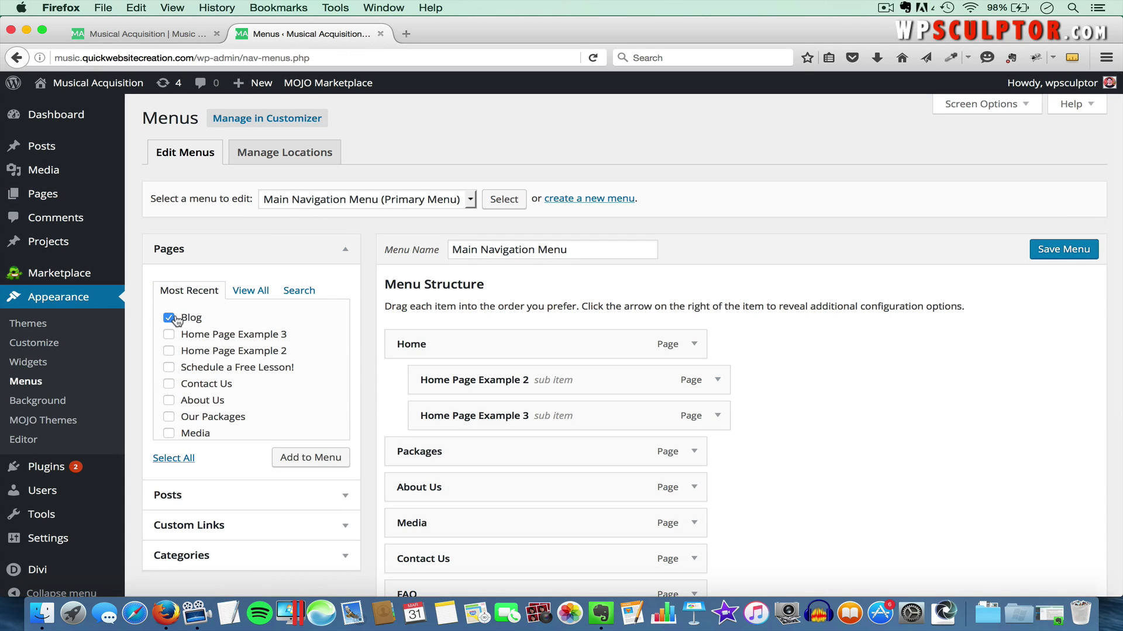
{"action": "left_click", "coordinate": [312, 458]}
{"action": "scroll", "coordinate": [826, 490], "scroll_direction": "down", "scroll_amount": 1}
{"action": "scroll", "coordinate": [826, 490], "scroll_direction": "down", "scroll_amount": 3}
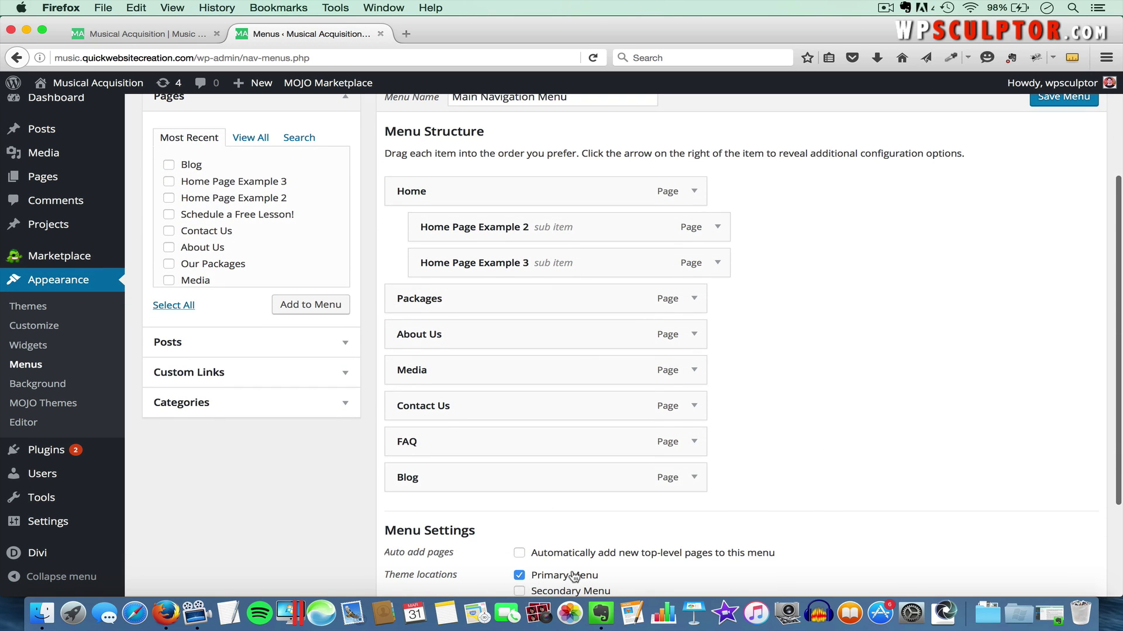
{"action": "scroll", "coordinate": [860, 398], "scroll_direction": "up", "scroll_amount": 1}
{"action": "scroll", "coordinate": [861, 397], "scroll_direction": "up", "scroll_amount": 3}
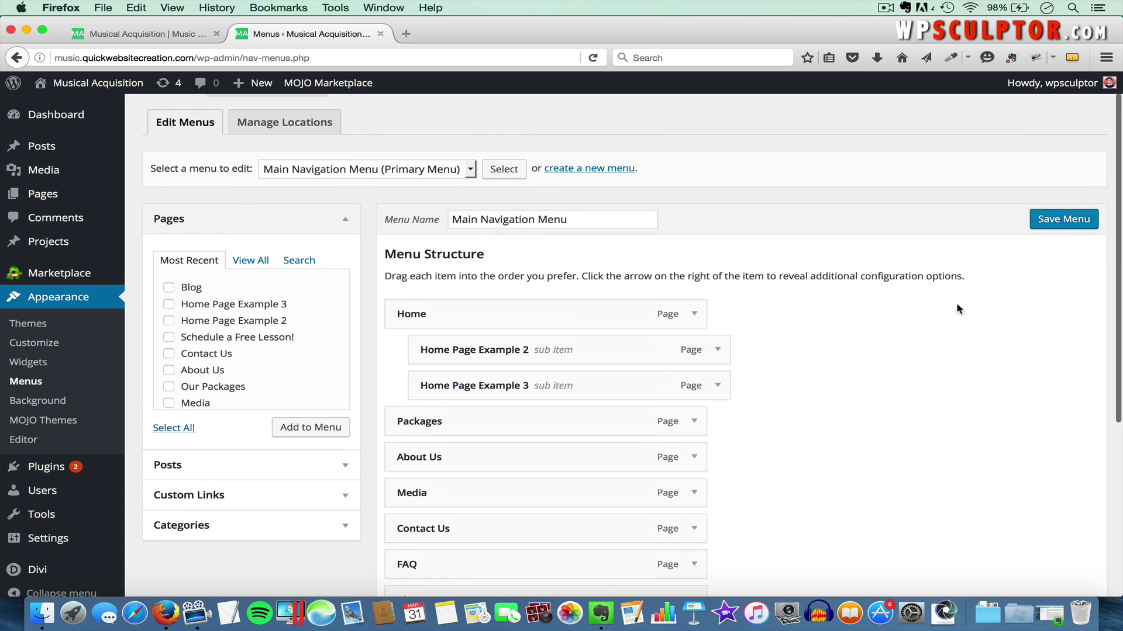
{"action": "left_click", "coordinate": [1050, 217]}
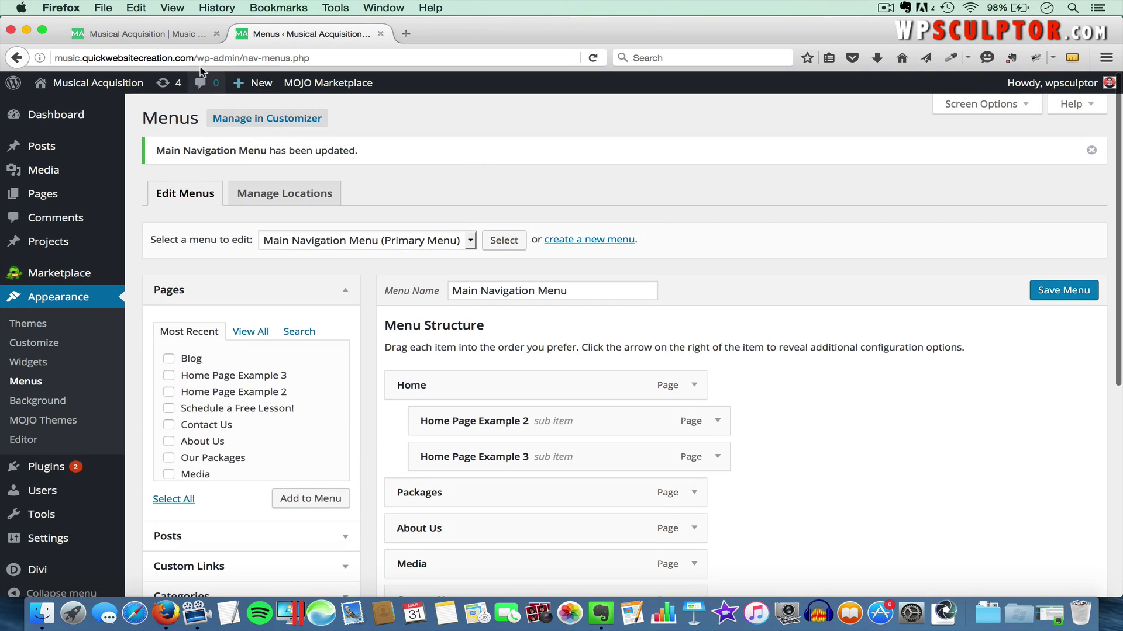
{"action": "left_click", "coordinate": [163, 36]}
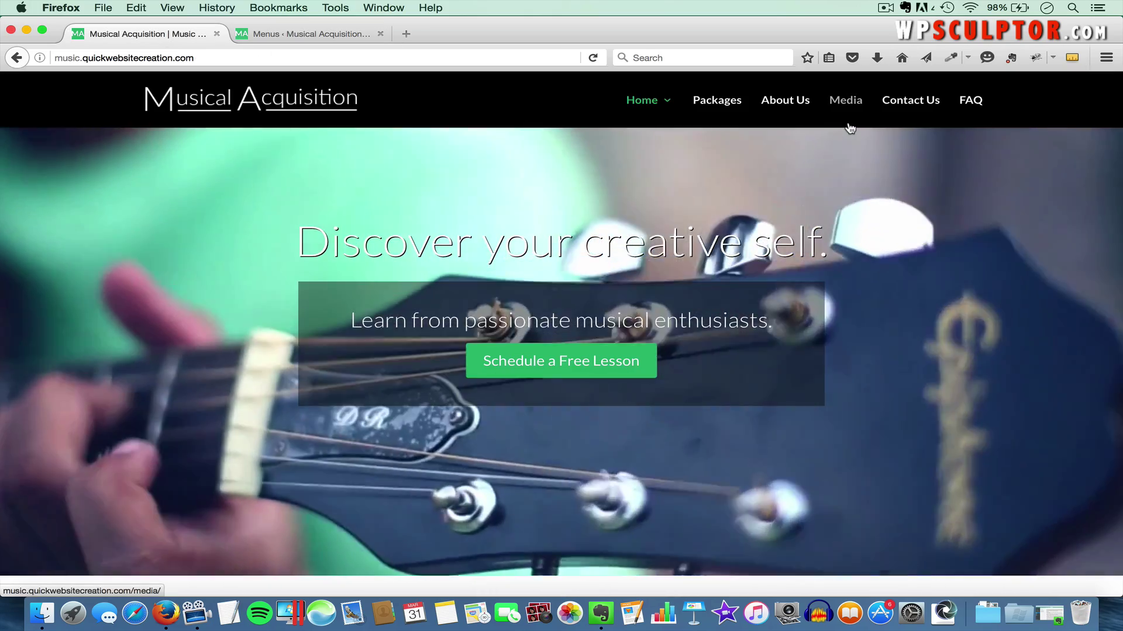
Reload the home page and follow the new Blog link in the top menu to /blog/
{"action": "left_click", "coordinate": [850, 128]}
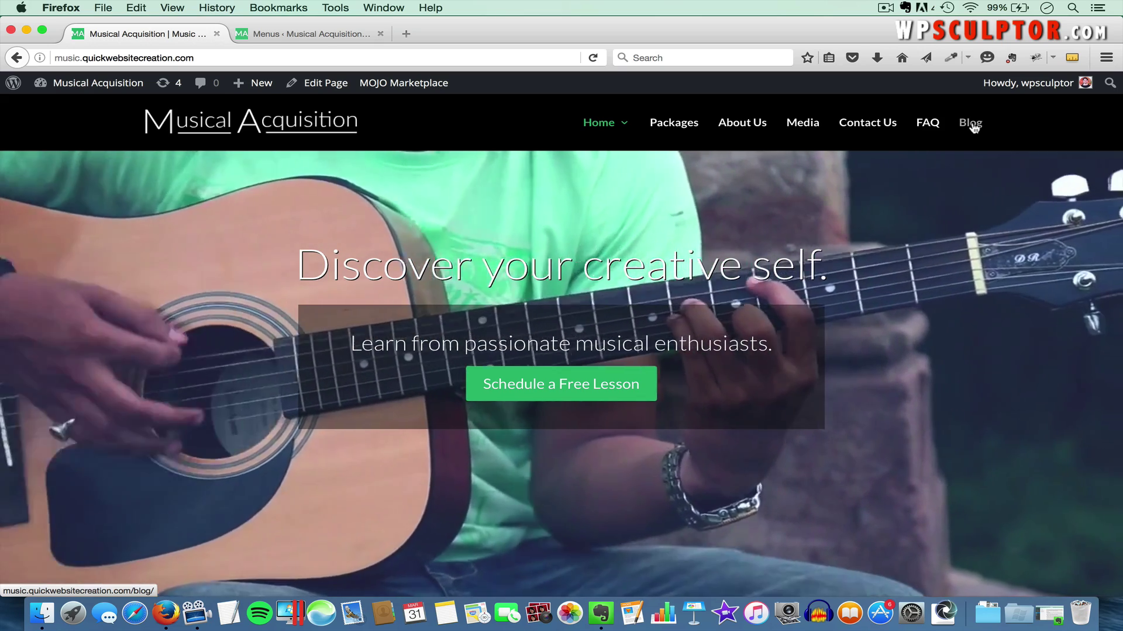
{"action": "left_click", "coordinate": [971, 126]}
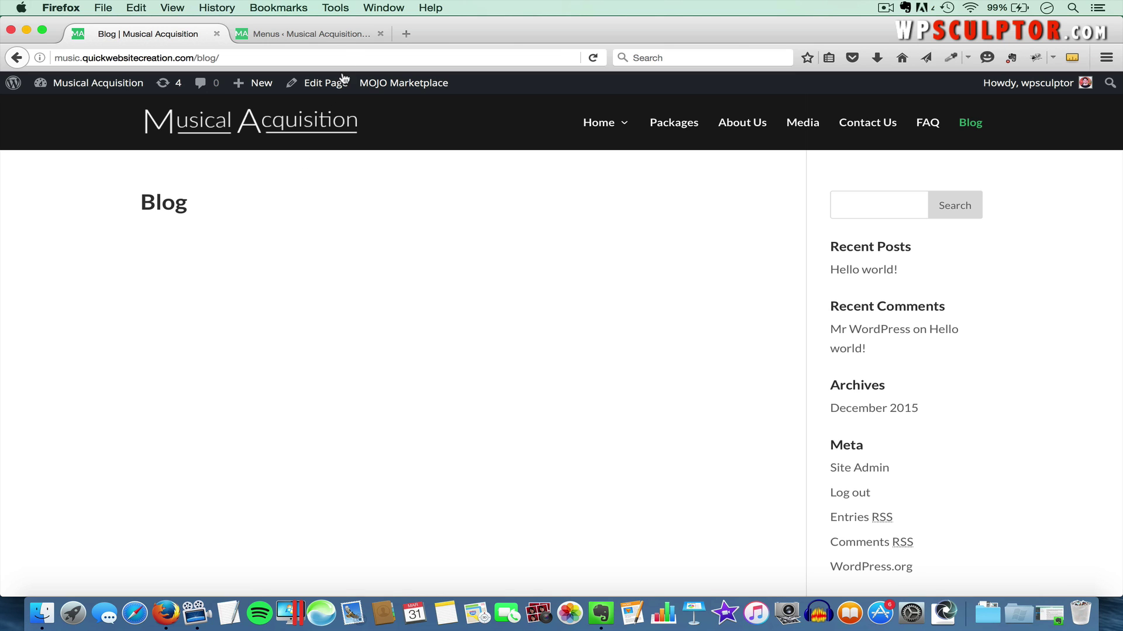
In Reading Settings, keep Home as the static front page, choose Blog as the posts page, and save
{"action": "left_click", "coordinate": [310, 35]}
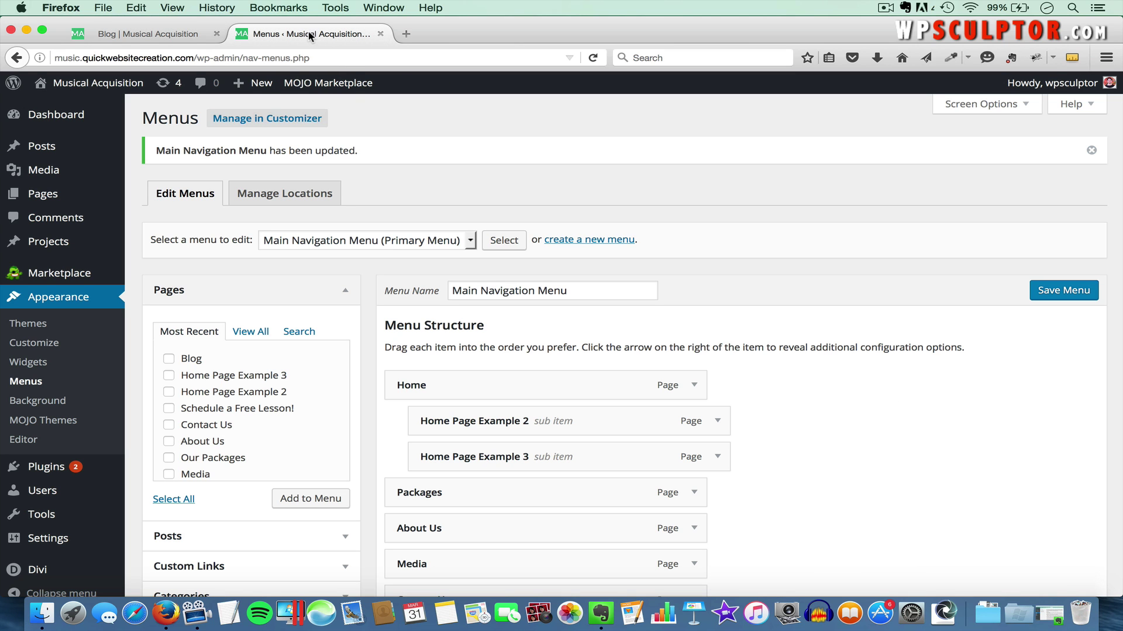
{"action": "mouse_move", "coordinate": [50, 539]}
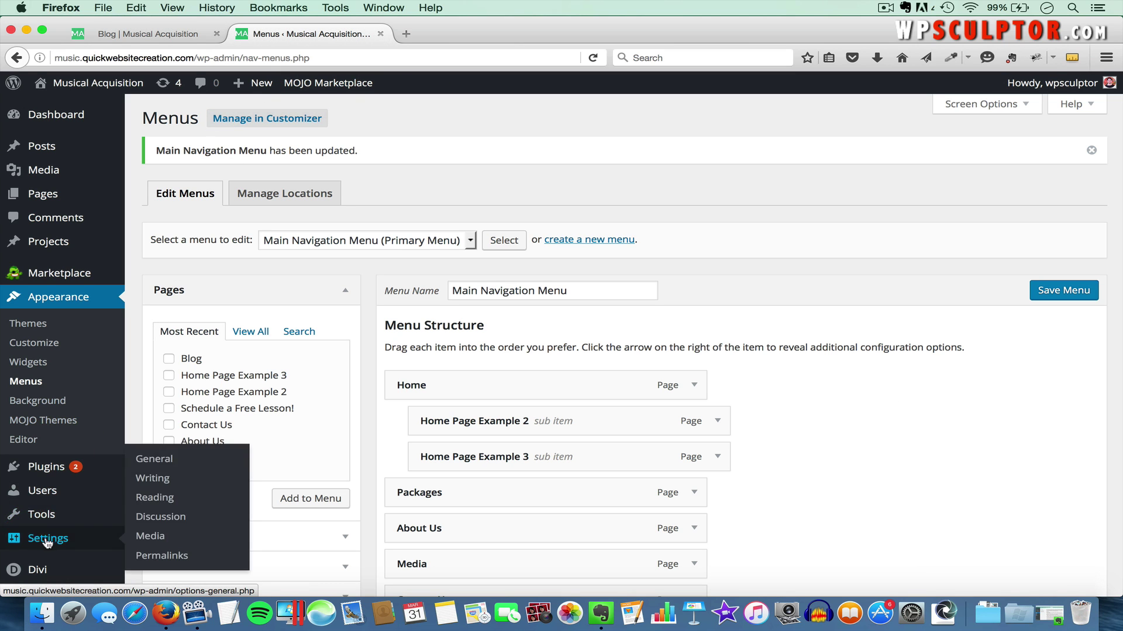
{"action": "left_click", "coordinate": [154, 498]}
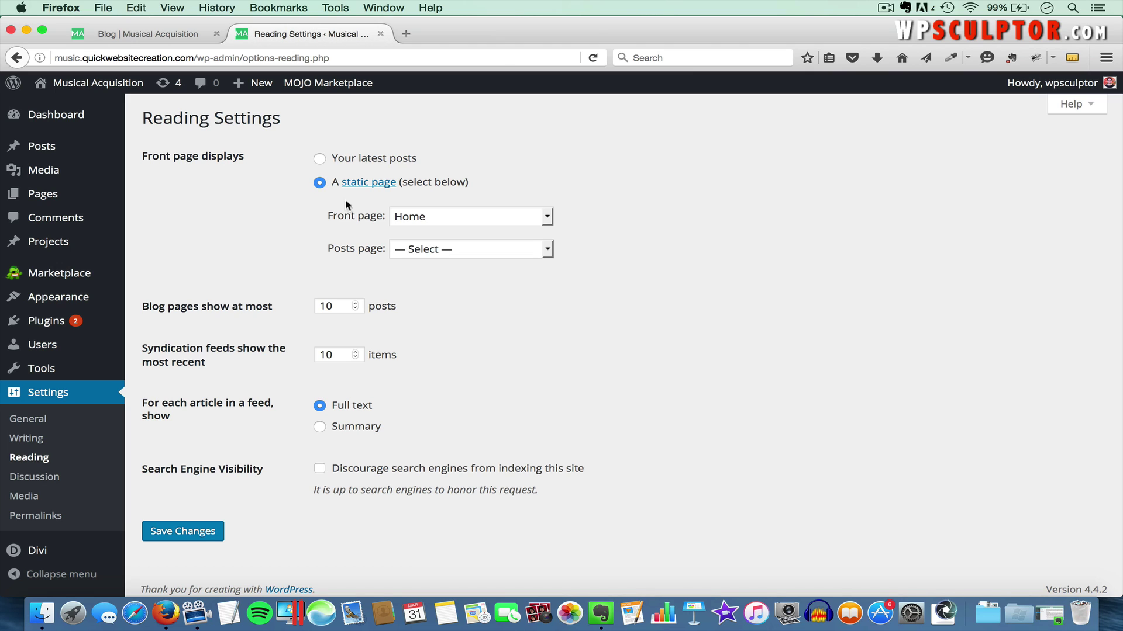
{"action": "left_click", "coordinate": [435, 218]}
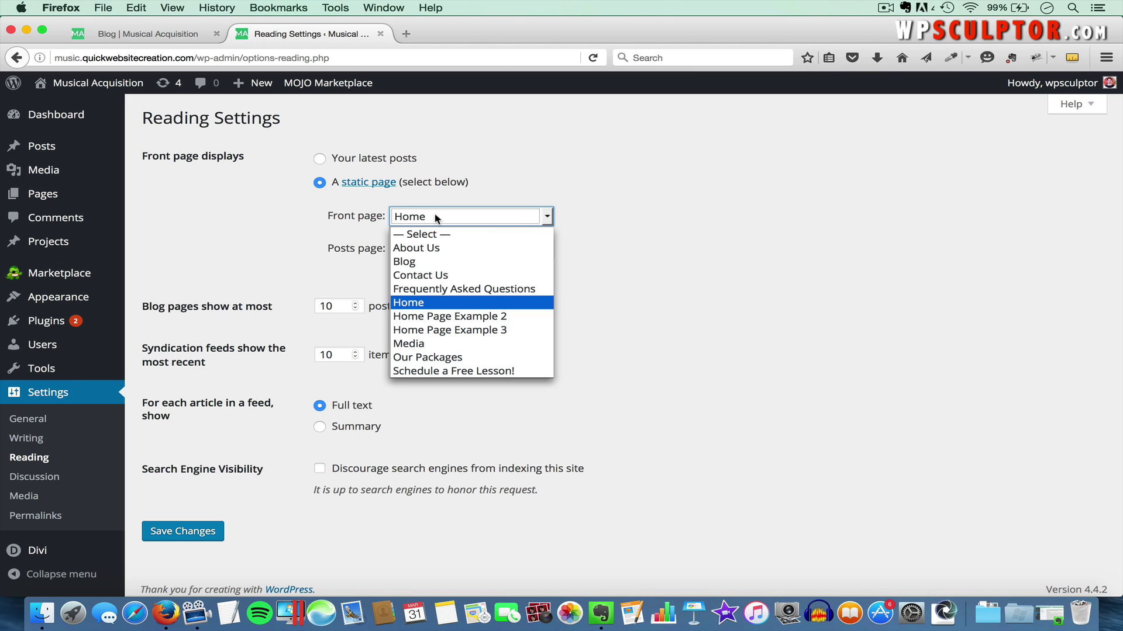
{"action": "left_click", "coordinate": [426, 305]}
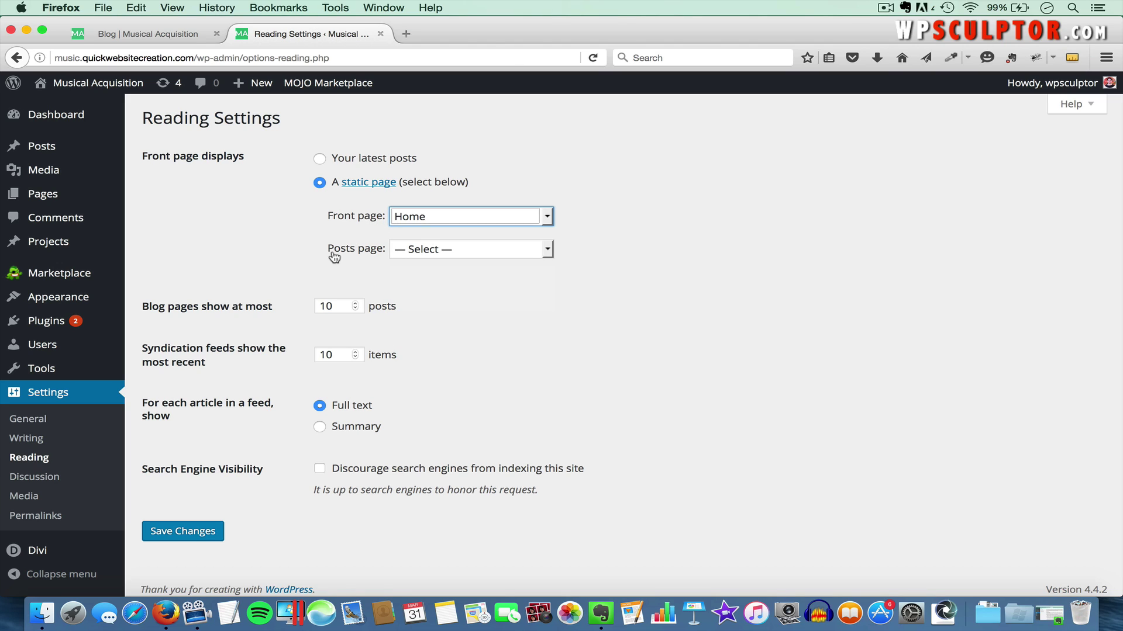
{"action": "left_click", "coordinate": [457, 249]}
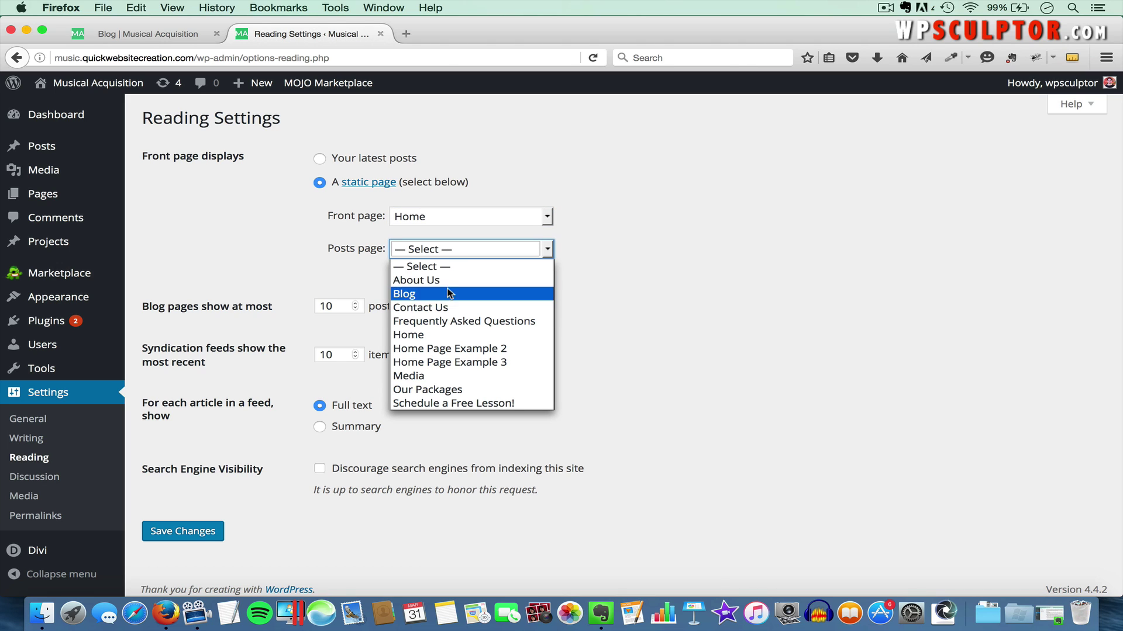
{"action": "left_click", "coordinate": [417, 293]}
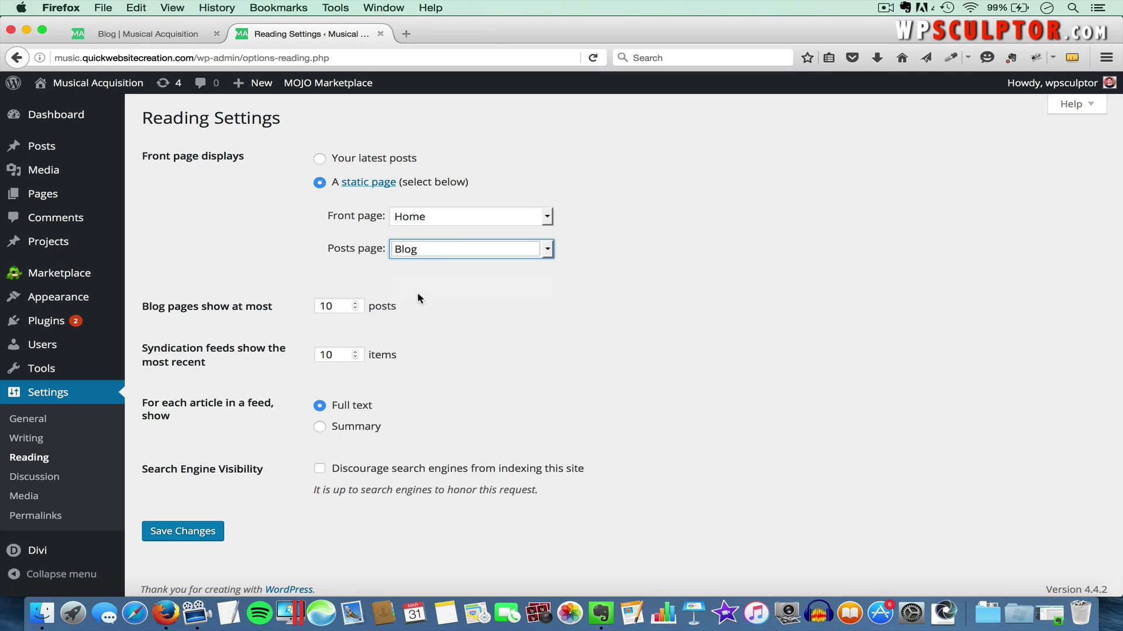
{"action": "left_click", "coordinate": [187, 531]}
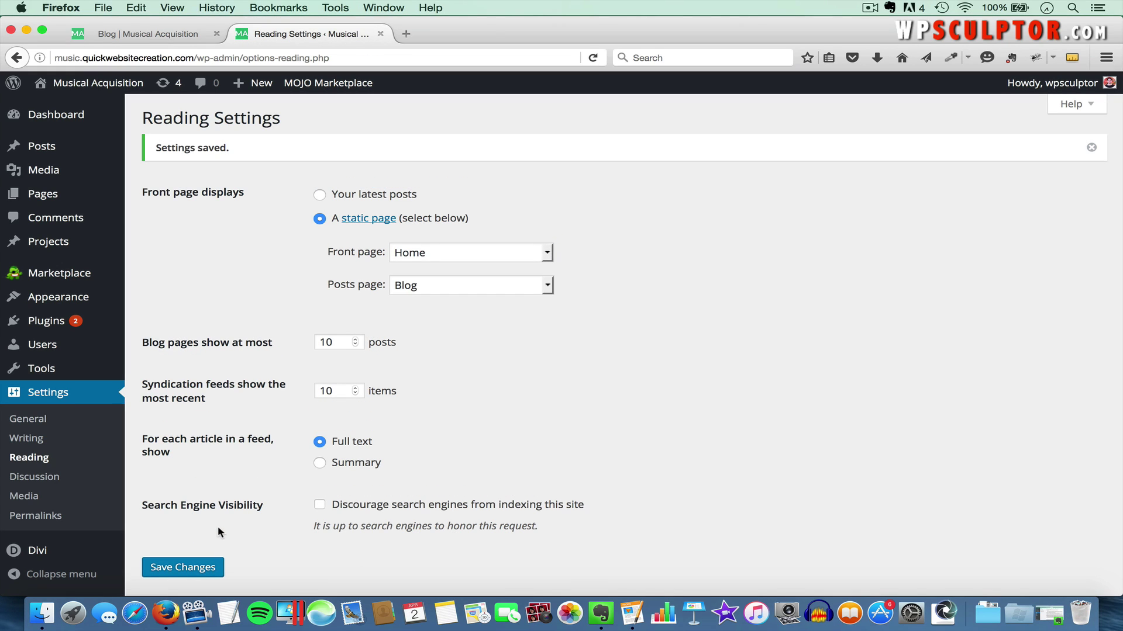
Reload the front-end Blog page to see it list 'Hello world!', open that post, then go back
{"action": "left_click", "coordinate": [165, 33]}
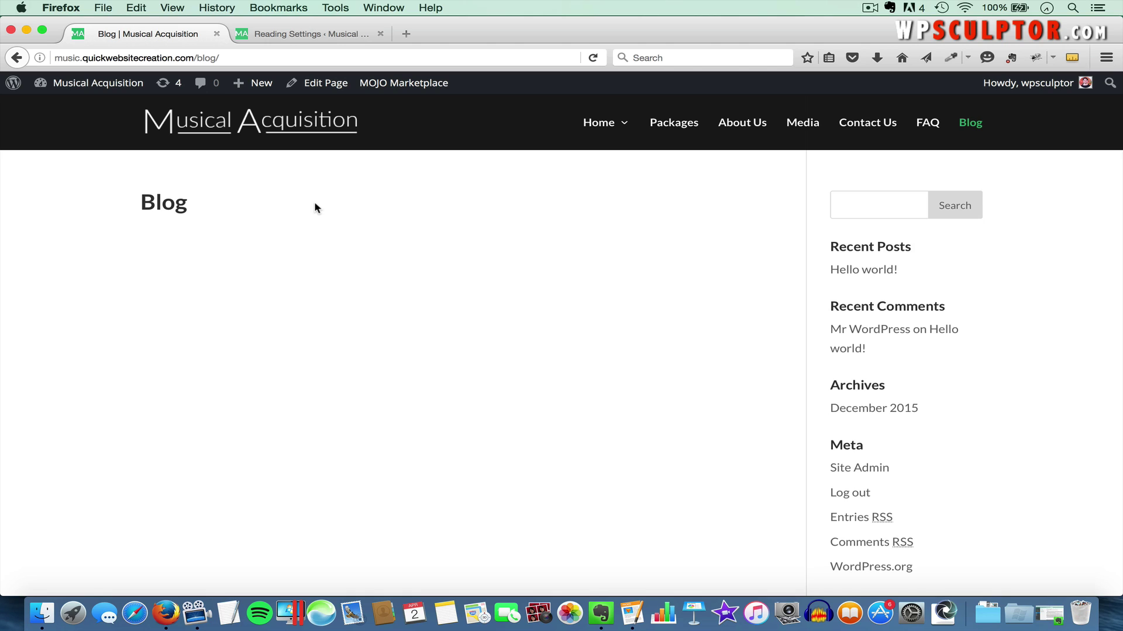
{"action": "key", "text": "super+r"}
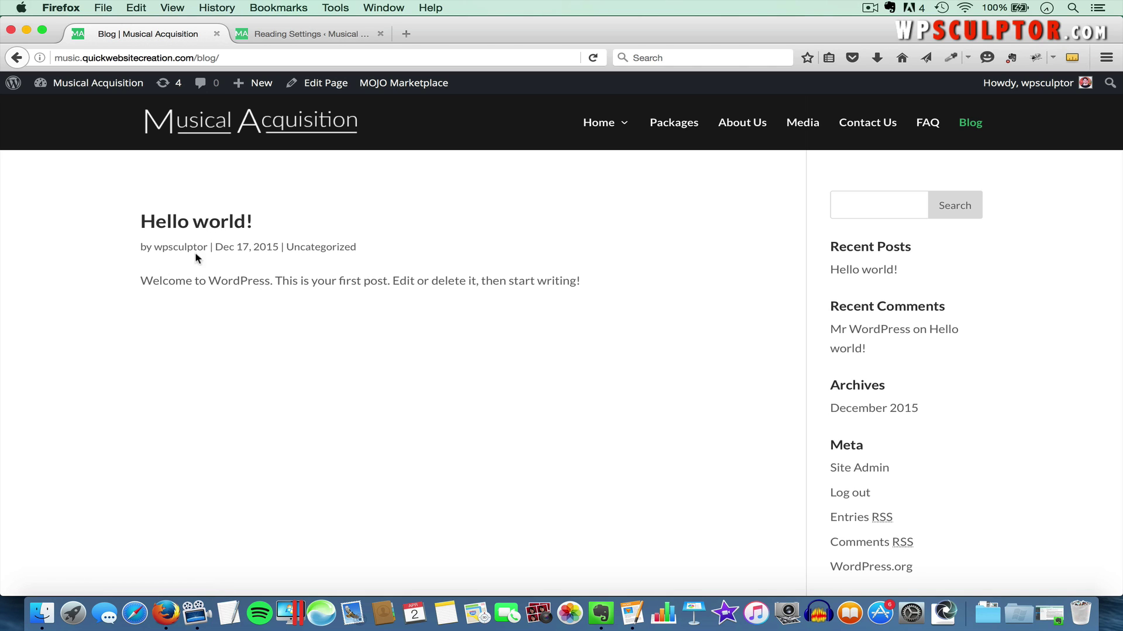
{"action": "left_click", "coordinate": [193, 224]}
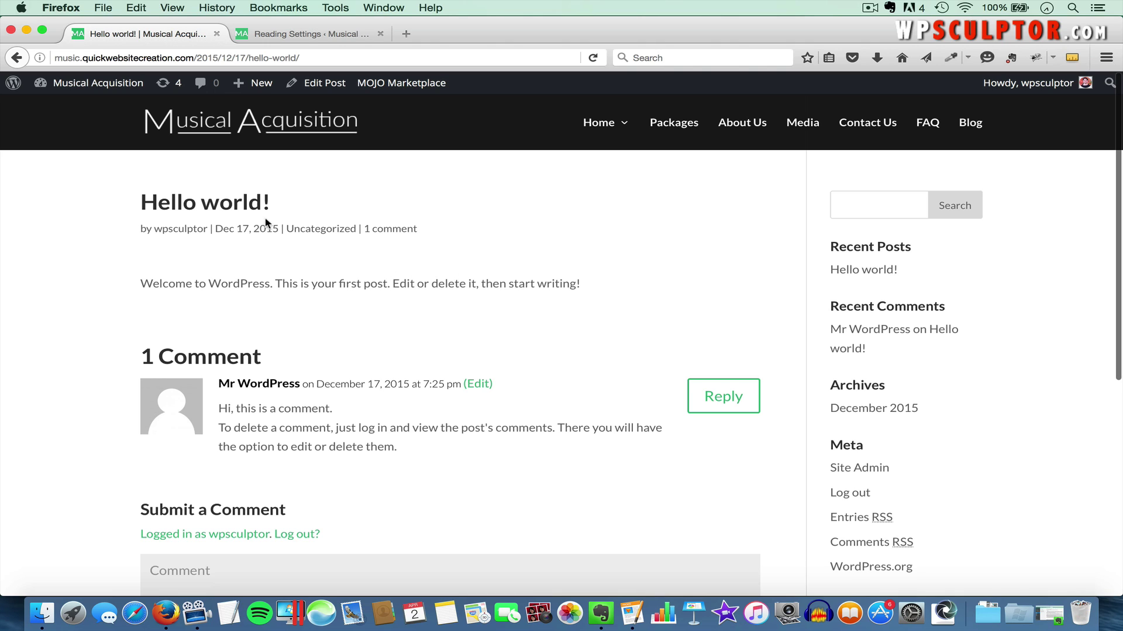
{"action": "left_click", "coordinate": [17, 59]}
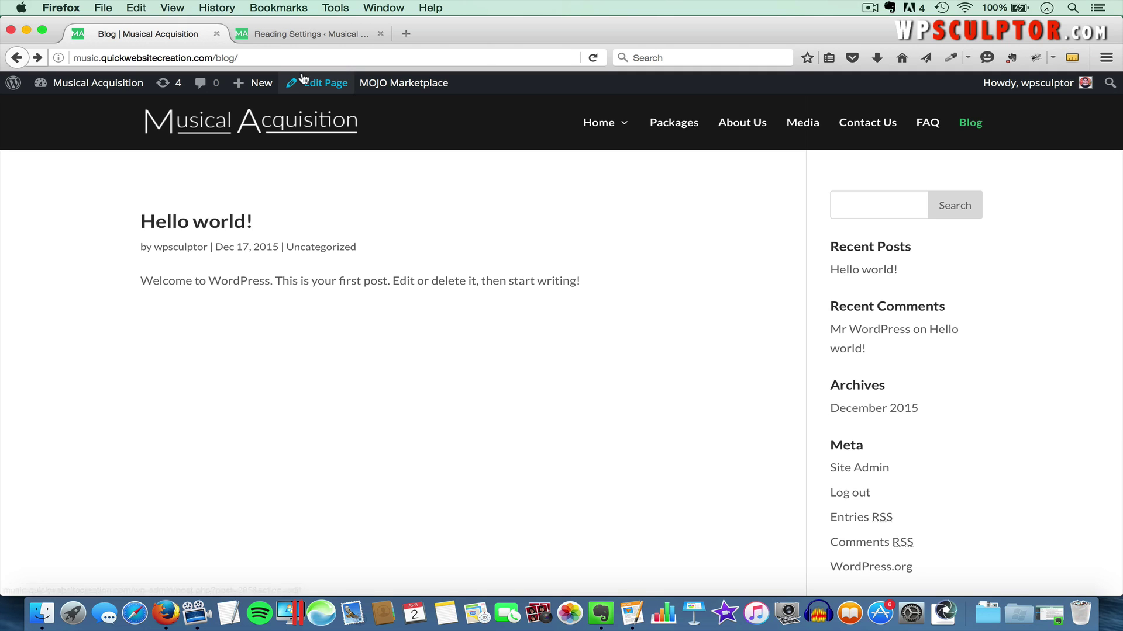
Trash the 'Hello world!' post from All Posts, leaving the list empty, and start a new post
{"action": "left_click", "coordinate": [303, 36]}
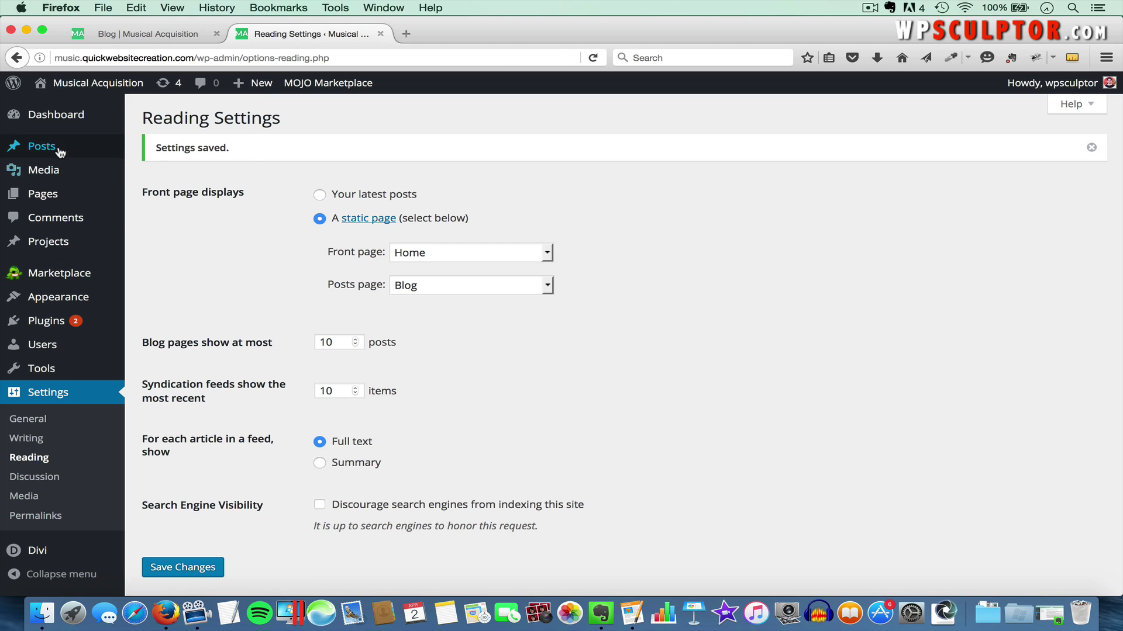
{"action": "mouse_move", "coordinate": [83, 150]}
{"action": "left_click", "coordinate": [160, 150]}
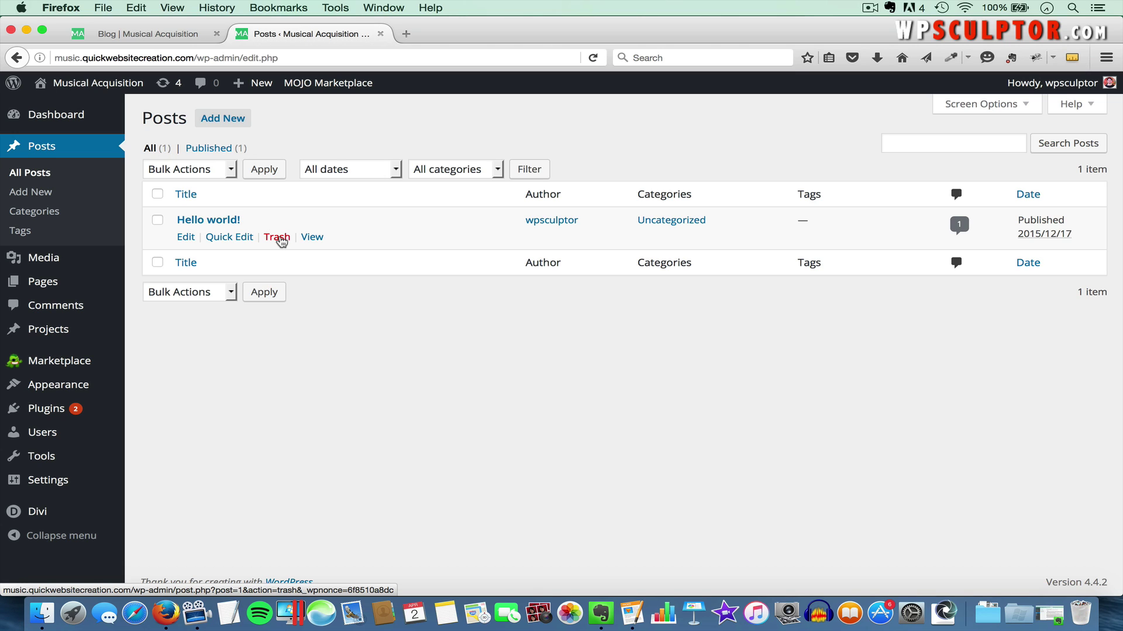
{"action": "left_click", "coordinate": [280, 238]}
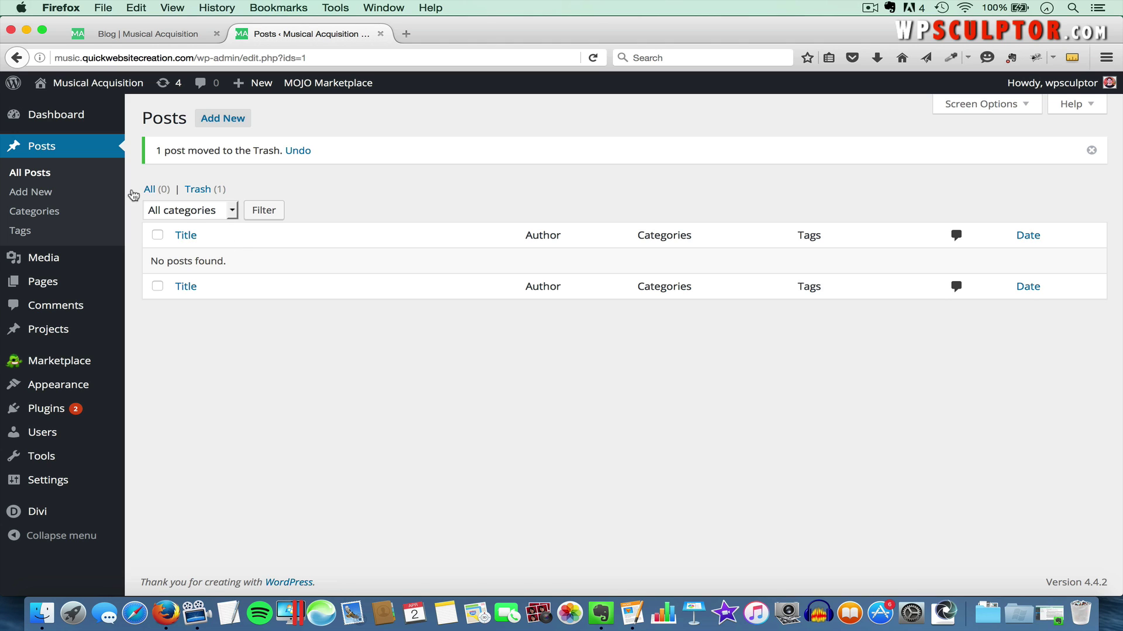
{"action": "left_click", "coordinate": [39, 196]}
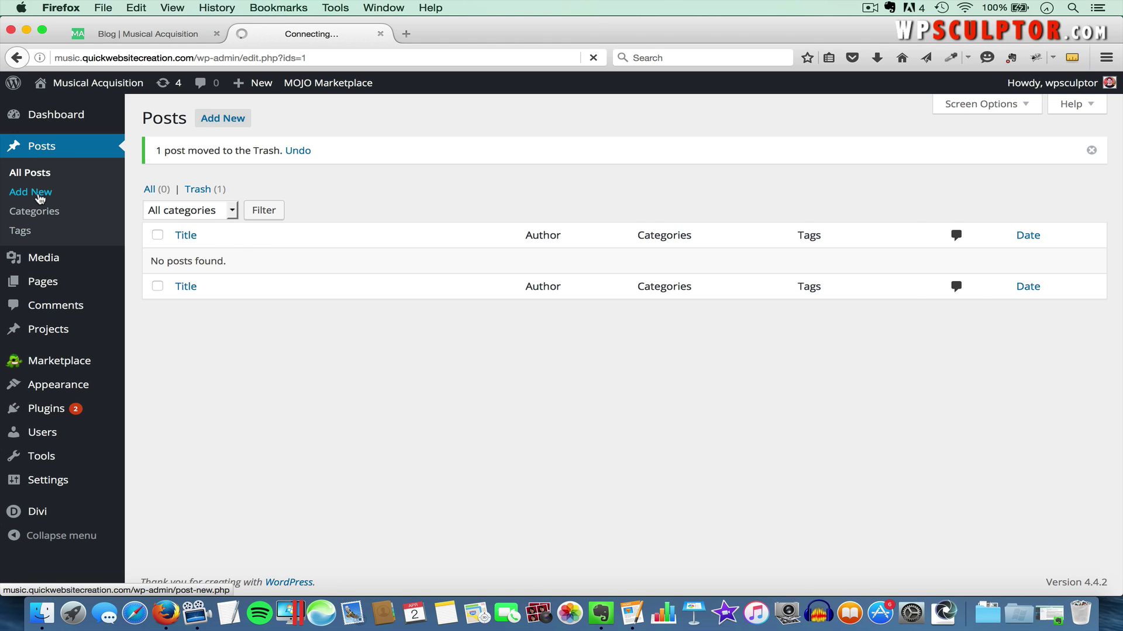
Title the new post 'Learning How to Play the Guitar'
{"action": "key", "text": "super+Tab"}
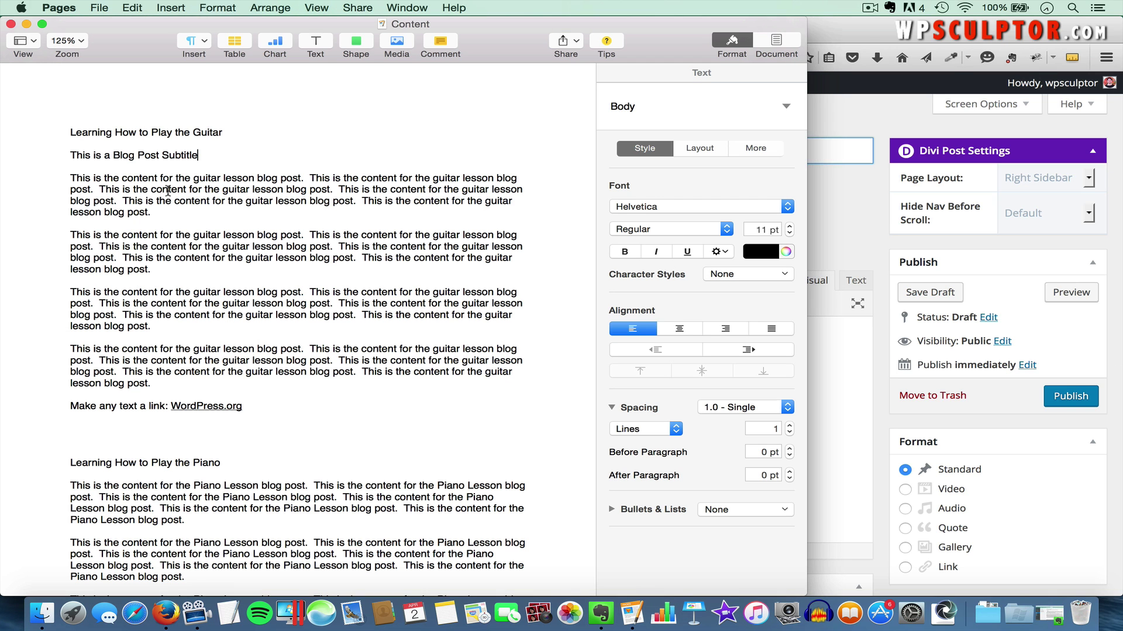
{"action": "key", "text": "super+Tab"}
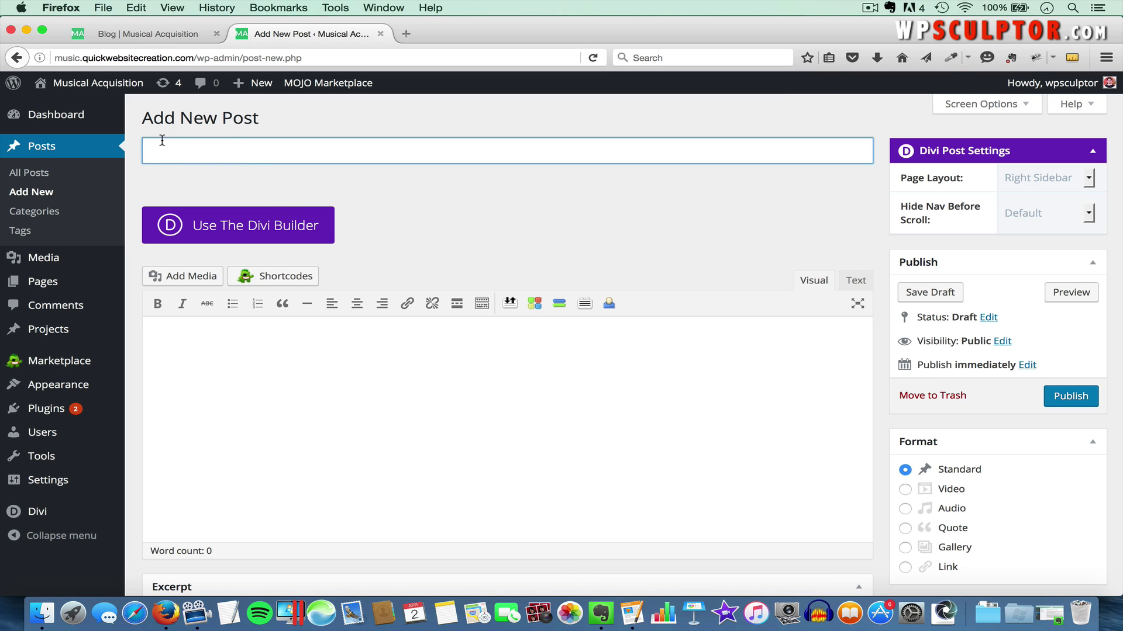
{"action": "type", "text": "Learning How to Play the Guitar"}
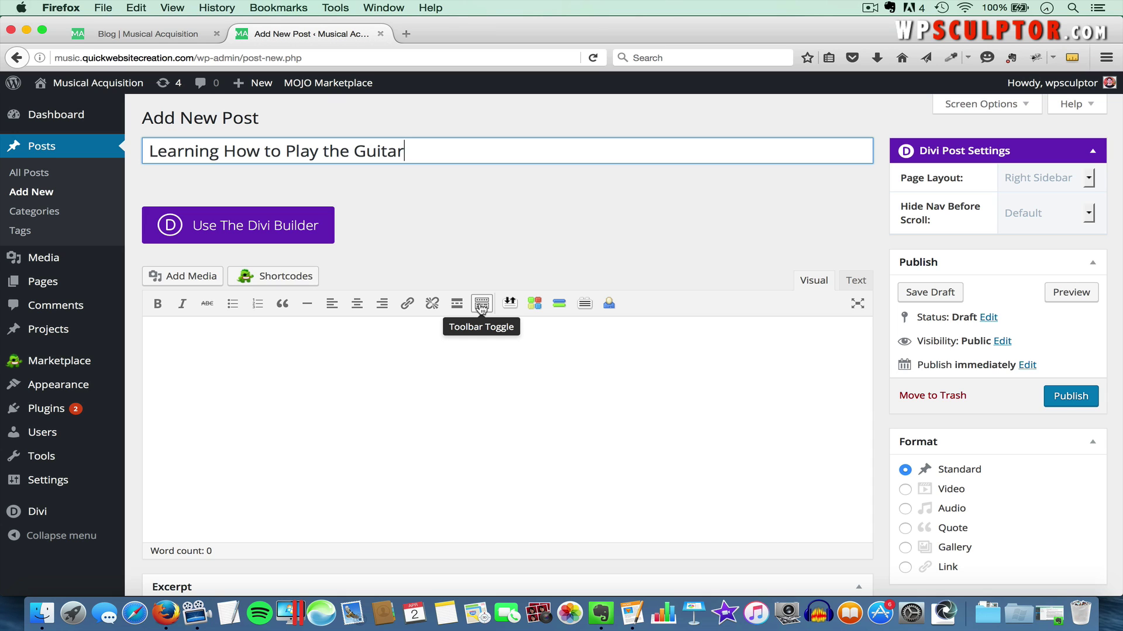
Show the toolbar's second row and paste the four guitar-lesson paragraphs from Pages into the body
{"action": "left_click", "coordinate": [482, 308]}
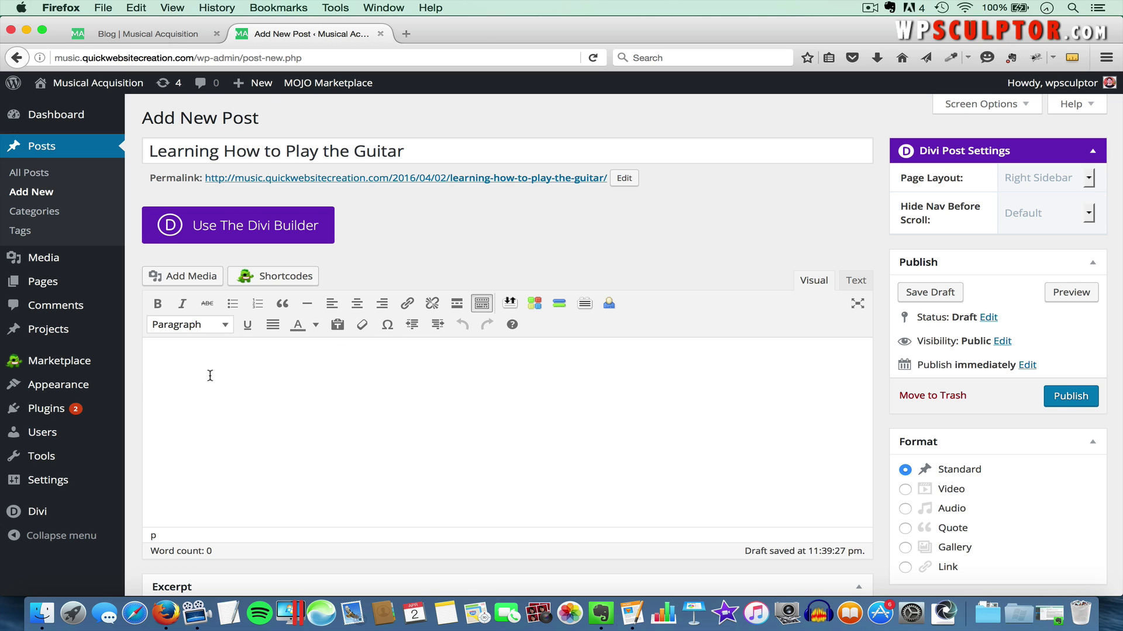
{"action": "key", "text": "super+Tab"}
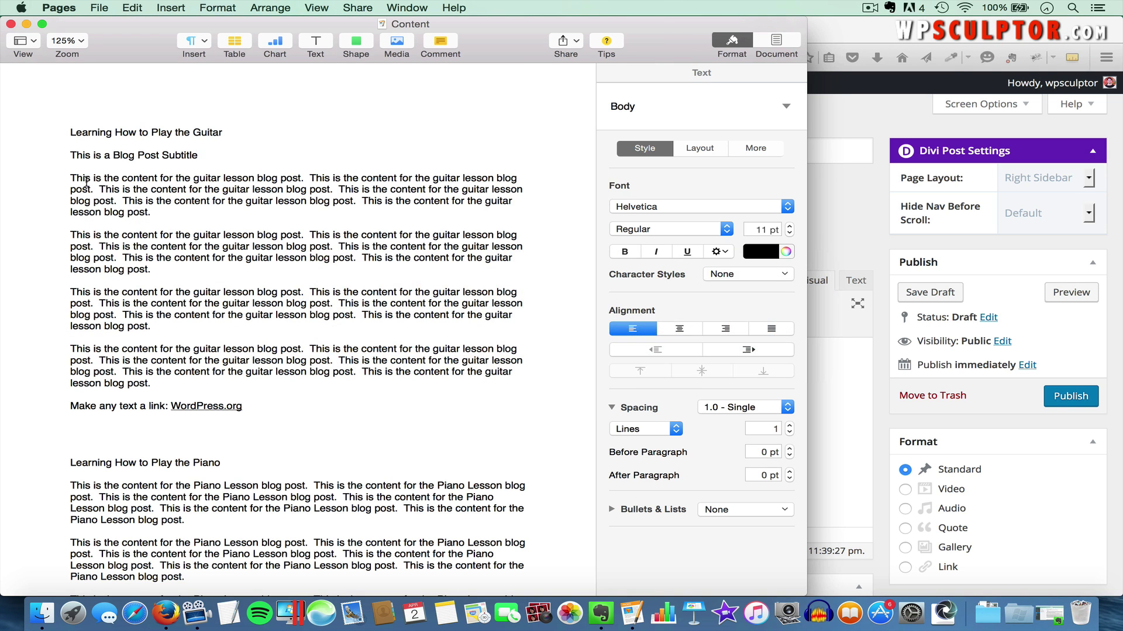
{"action": "left_click_drag", "start_coordinate": [70, 178], "coordinate": [208, 380]}
{"action": "key", "text": "super+c"}
{"action": "key", "text": "super+Tab"}
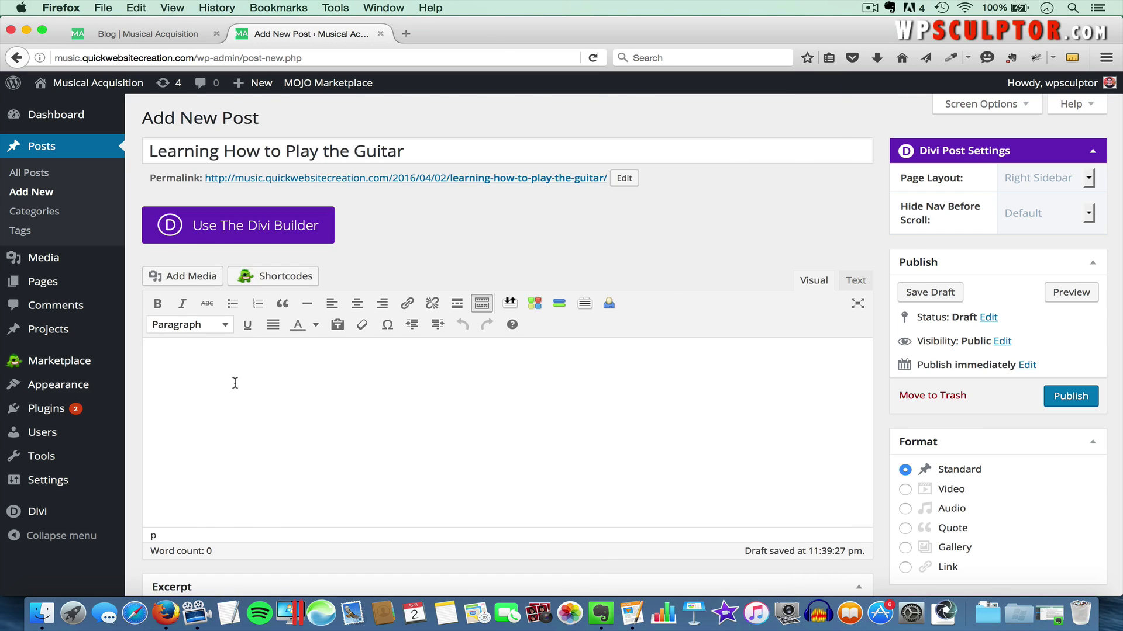
{"action": "key", "text": "super+v"}
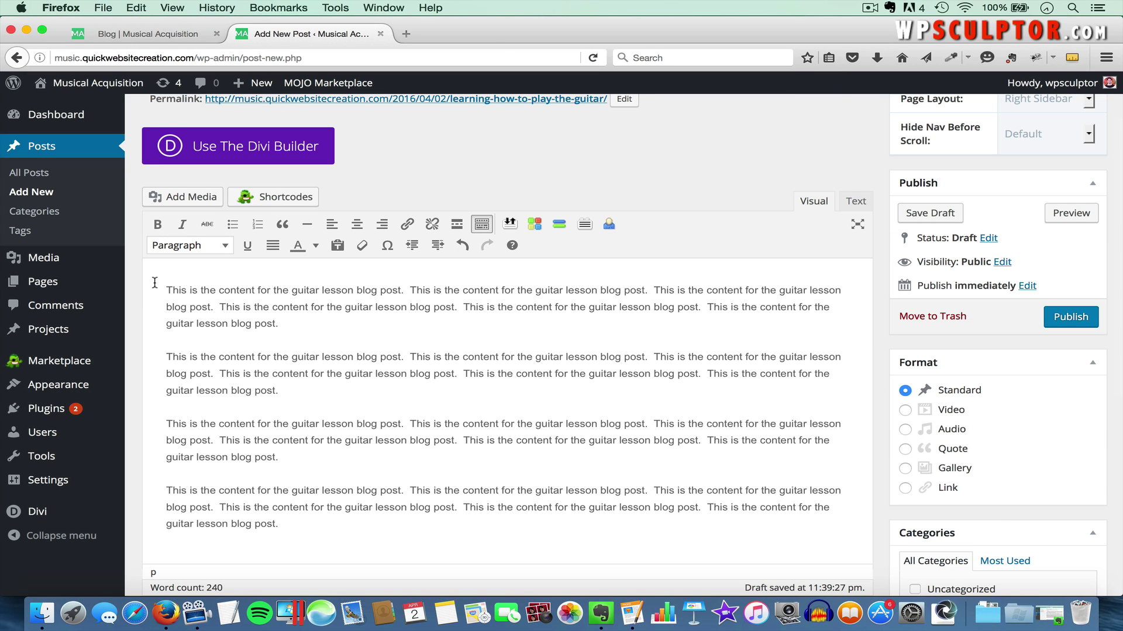
Test bold and italic on the words 'This is the', then remove both formats
{"action": "left_click_drag", "start_coordinate": [167, 286], "coordinate": [217, 286]}
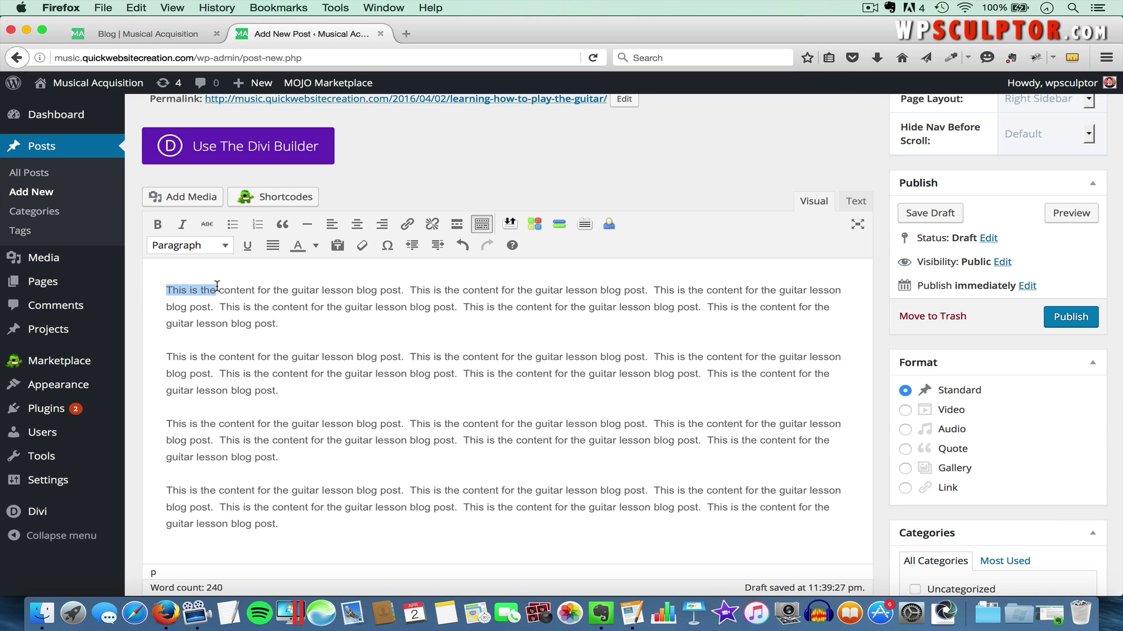
{"action": "left_click", "coordinate": [157, 224]}
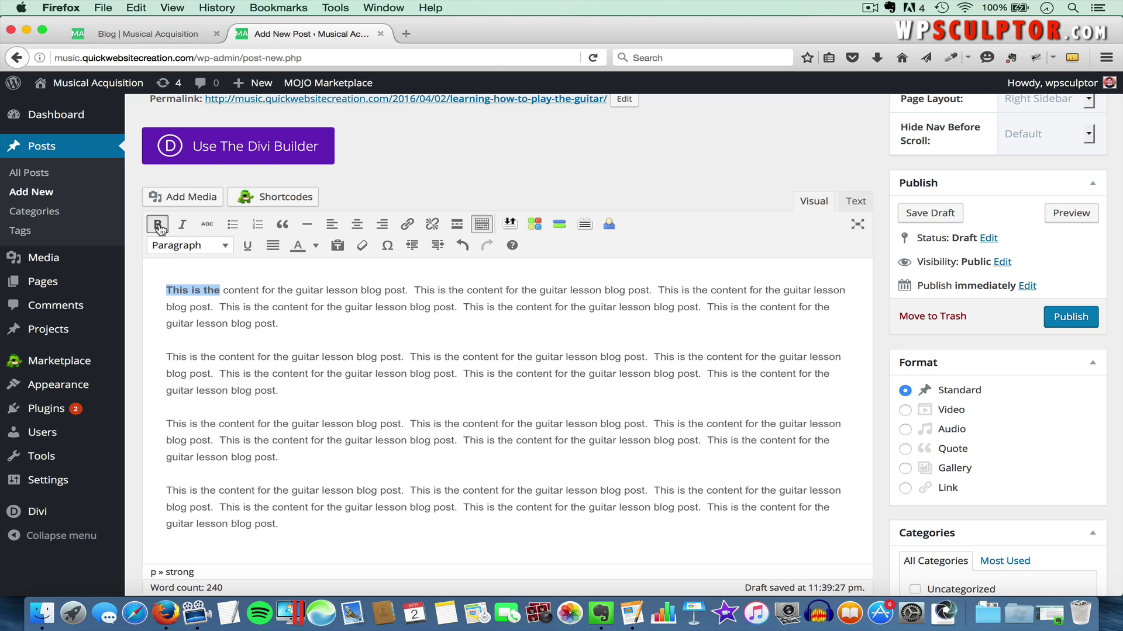
{"action": "left_click", "coordinate": [177, 228]}
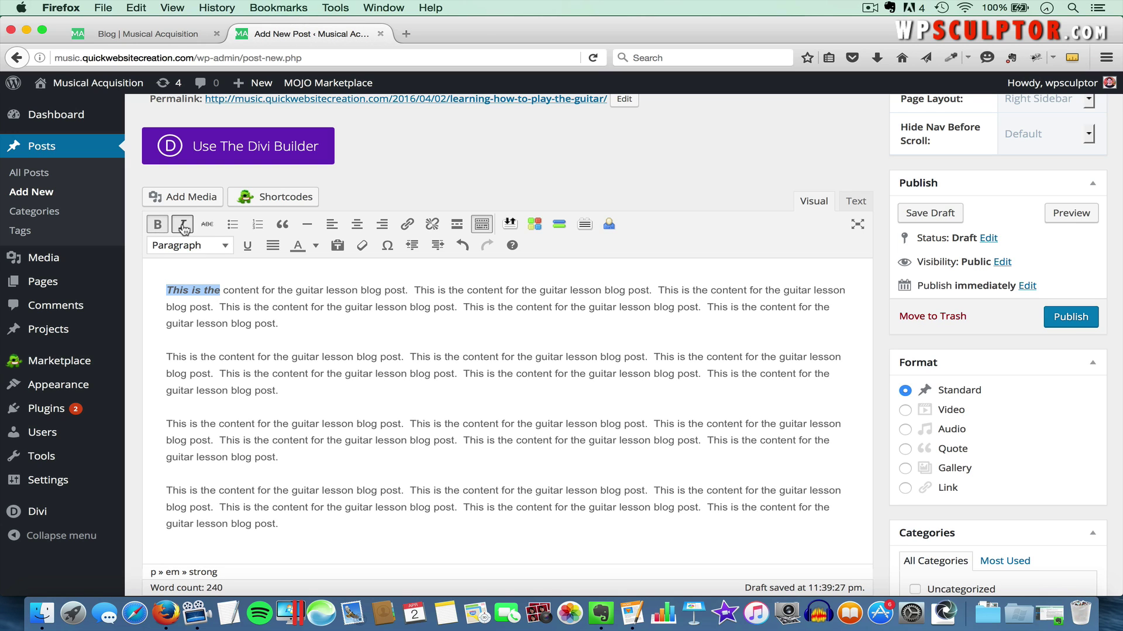
{"action": "left_click", "coordinate": [184, 227]}
{"action": "left_click", "coordinate": [157, 225]}
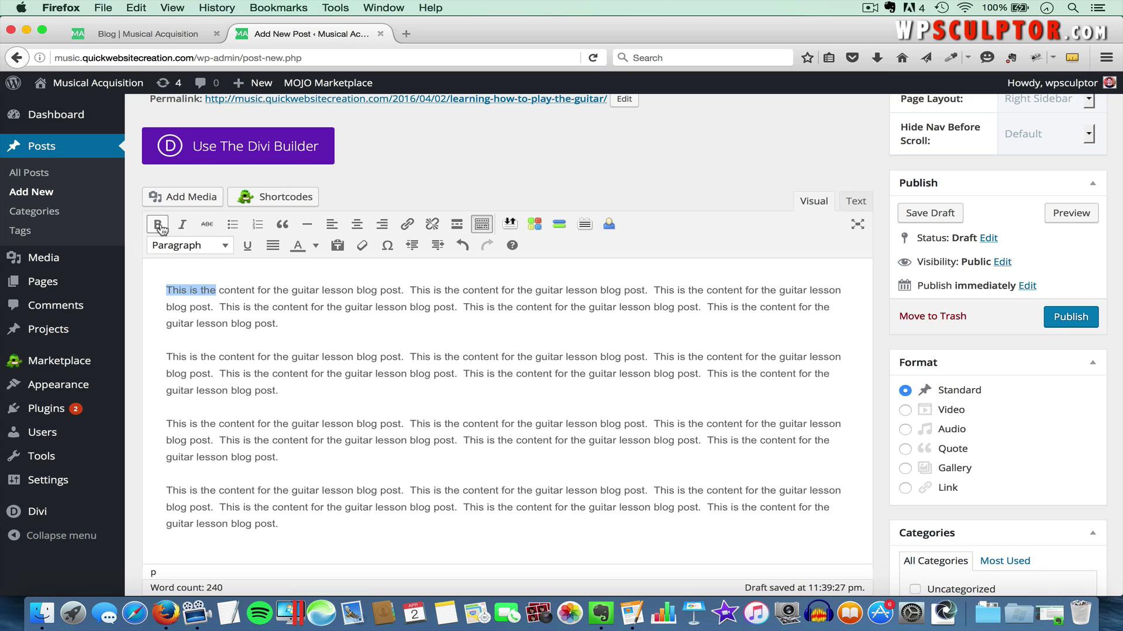
{"action": "left_click", "coordinate": [215, 274]}
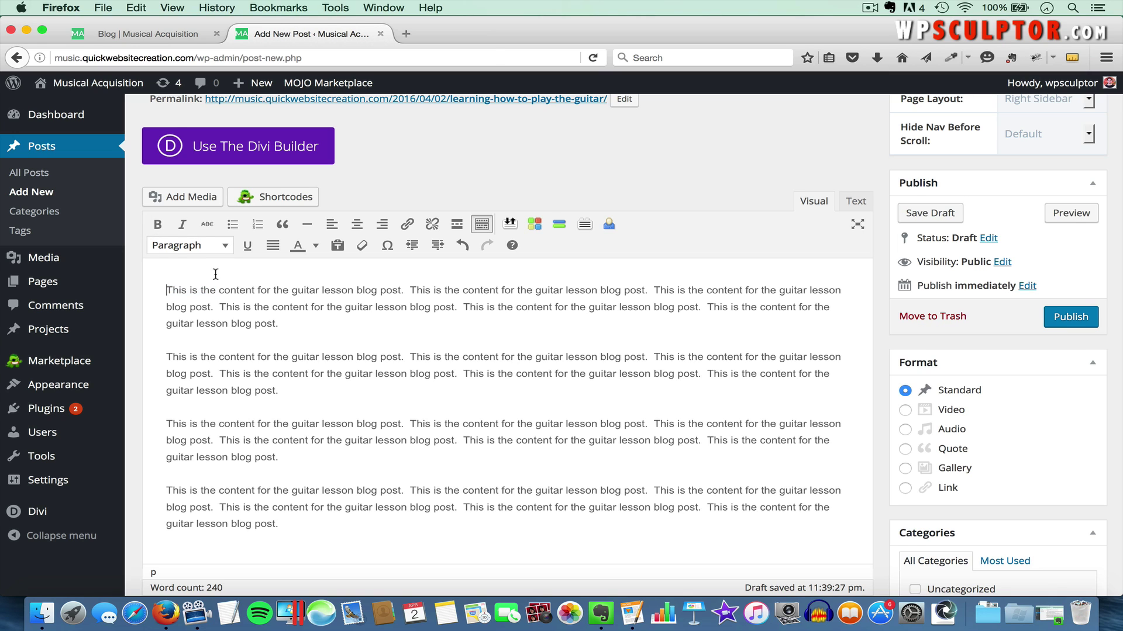
Add 'This is a Blog Subtitle' above the body as a Heading 2
{"action": "key", "text": "Return"}
{"action": "left_click", "coordinate": [207, 252]}
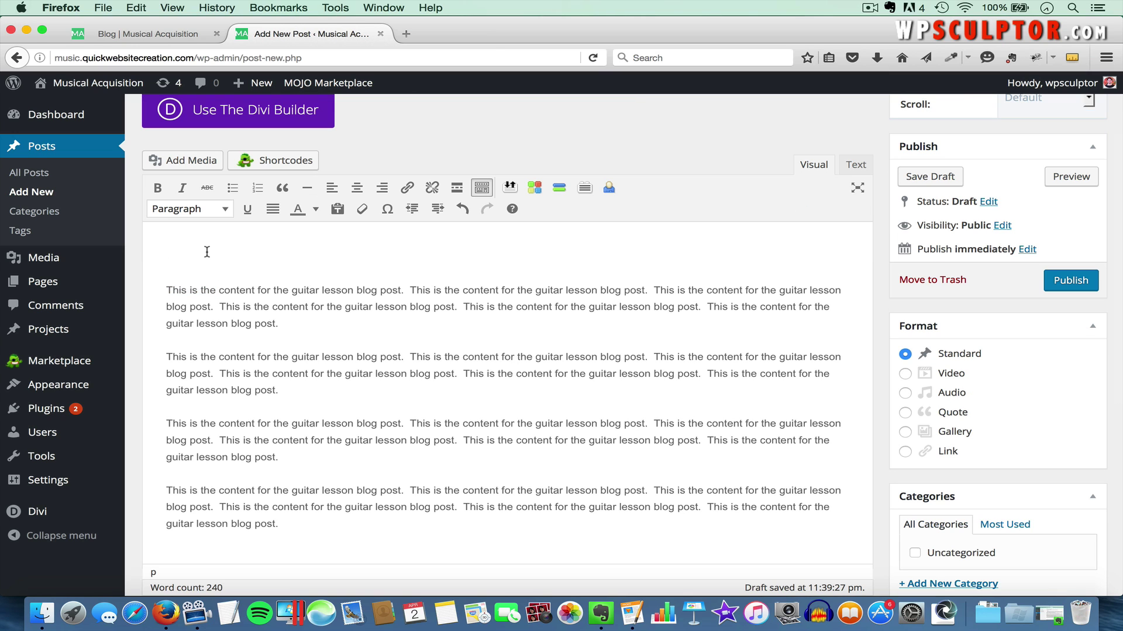
{"action": "type", "text": "This is a Blog Subtitle"}
{"action": "triple_click", "coordinate": [184, 251]}
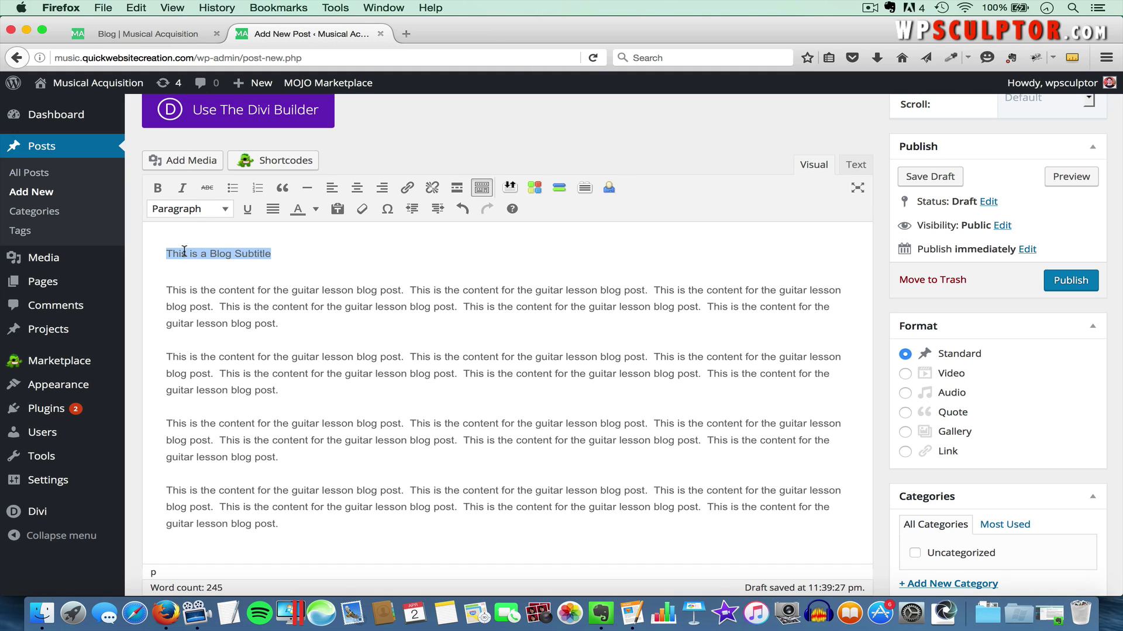
{"action": "left_click", "coordinate": [182, 210]}
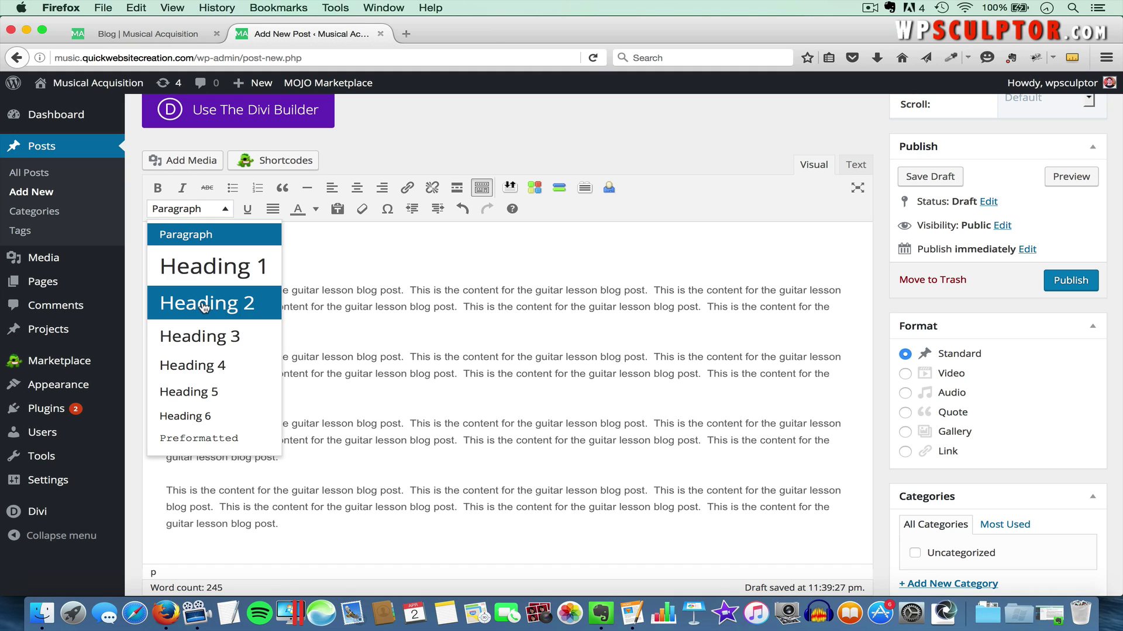
{"action": "left_click", "coordinate": [205, 302]}
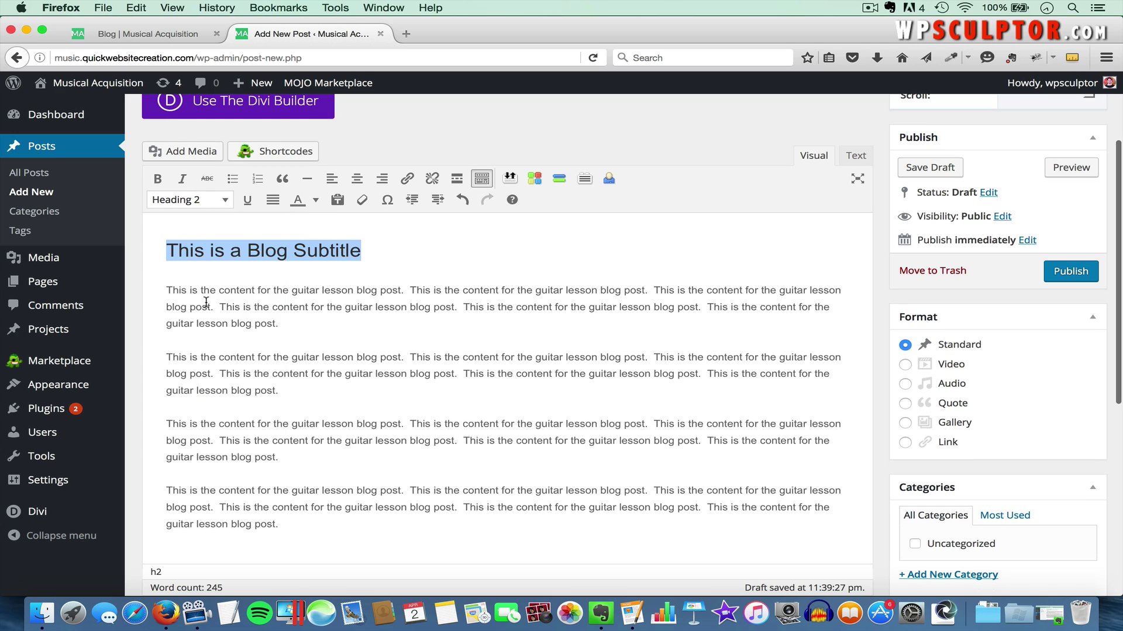
Add the line 'This is a link: WordPress.org' after the first paragraph and select WordPress.org
{"action": "left_click", "coordinate": [328, 326]}
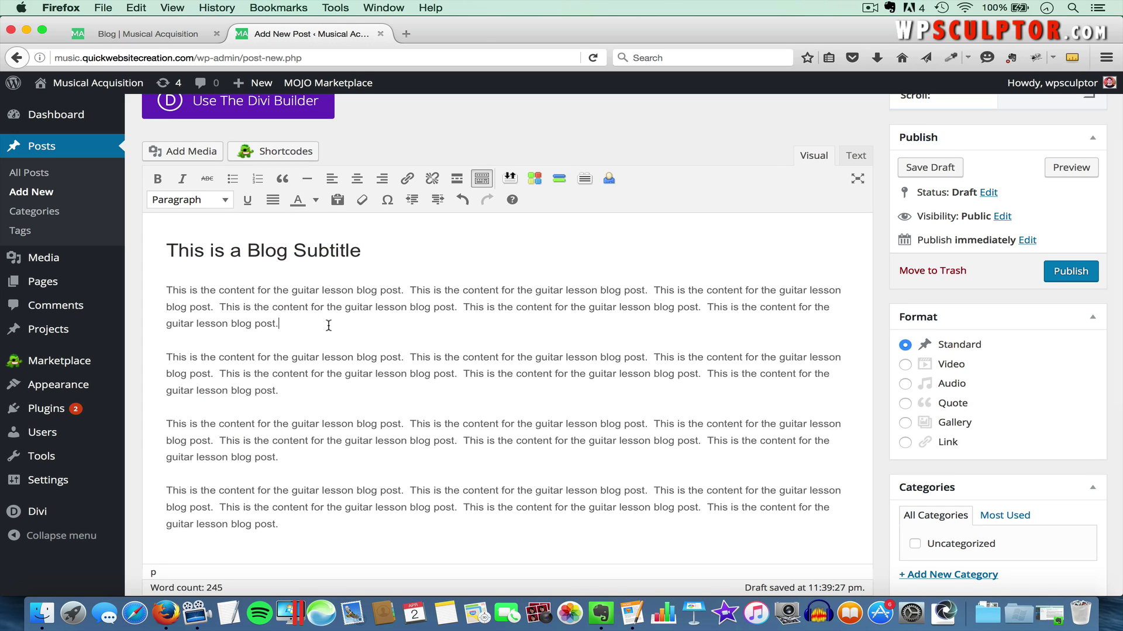
{"action": "key", "text": "Return"}
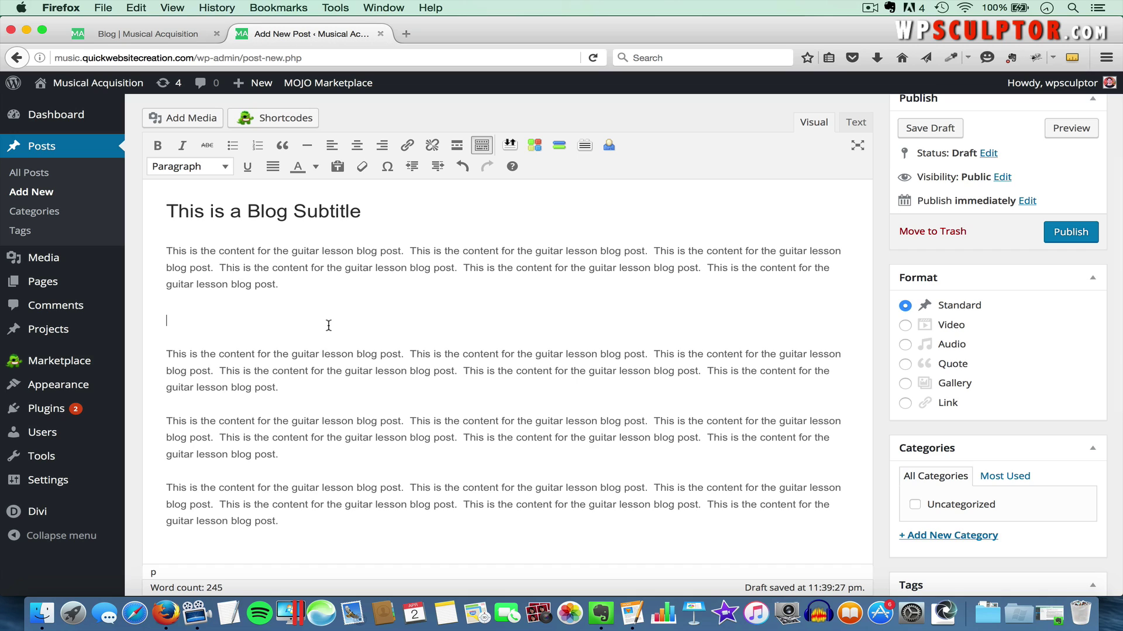
{"action": "type", "text": "This is a link: WordPress.org"}
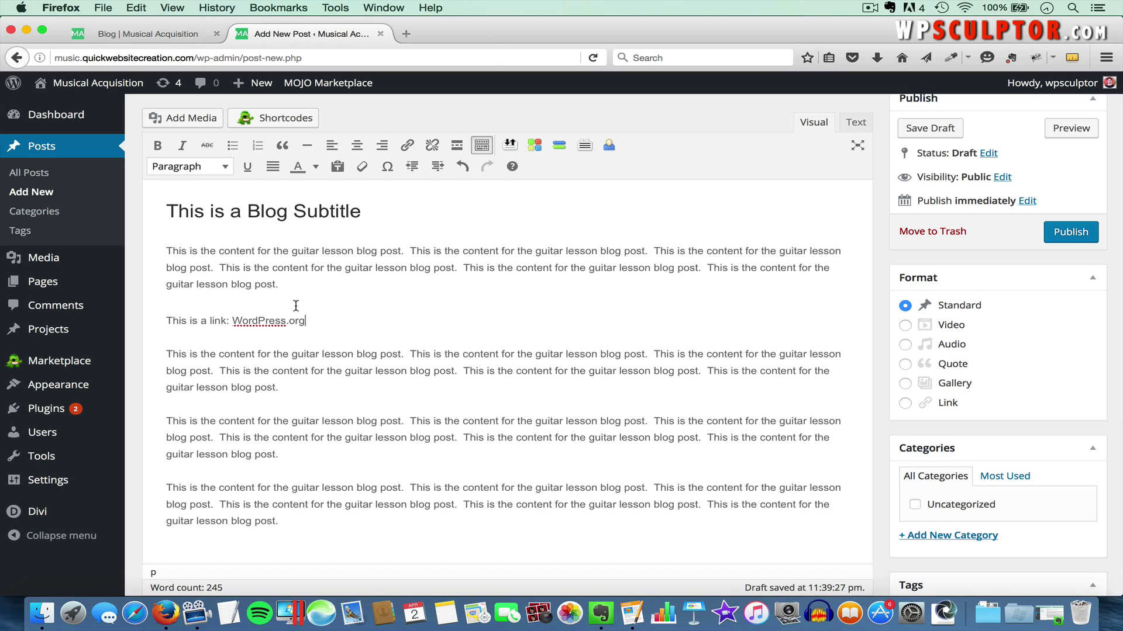
{"action": "left_click_drag", "start_coordinate": [315, 320], "coordinate": [236, 319]}
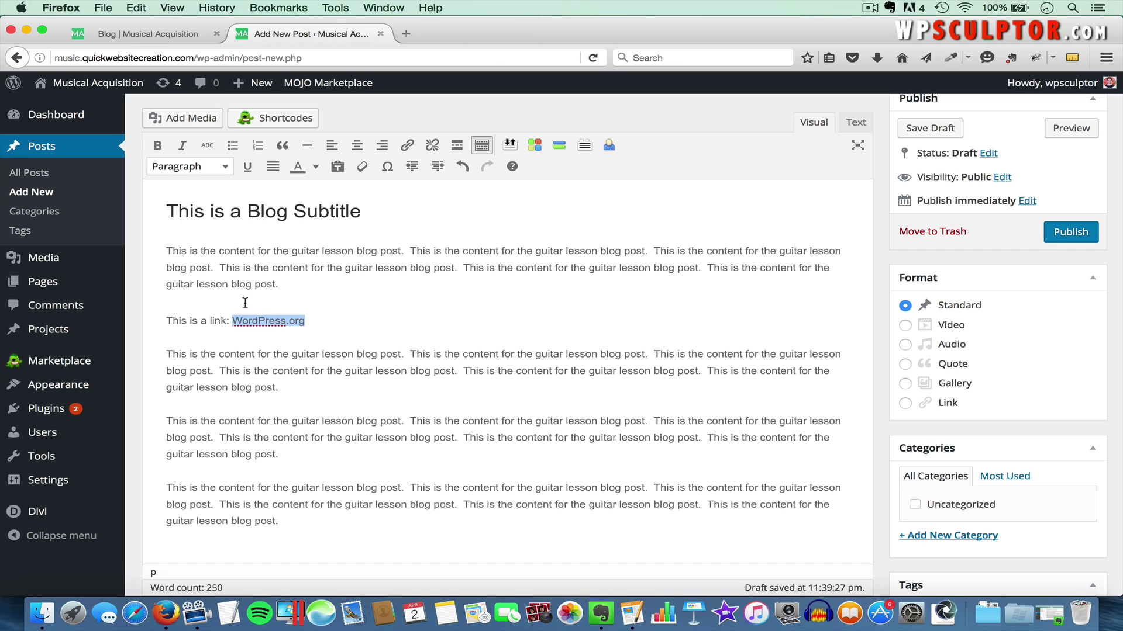
{"action": "left_click", "coordinate": [406, 33]}
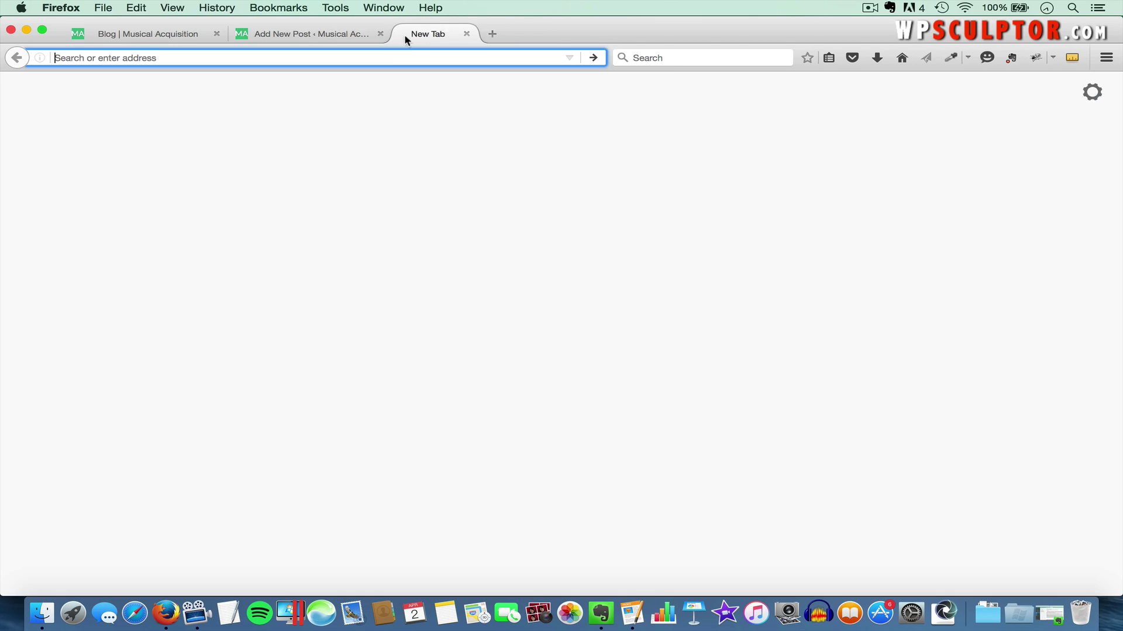
{"action": "type", "text": "wordpress.o"}
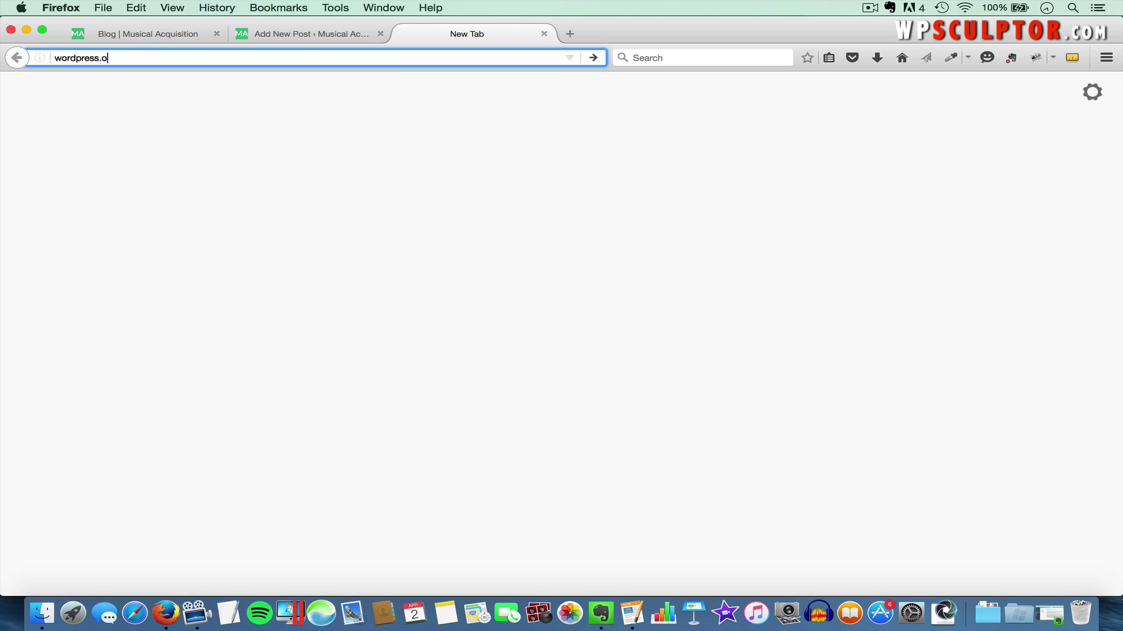
{"action": "type", "text": "rg"}
{"action": "key", "text": "Return"}
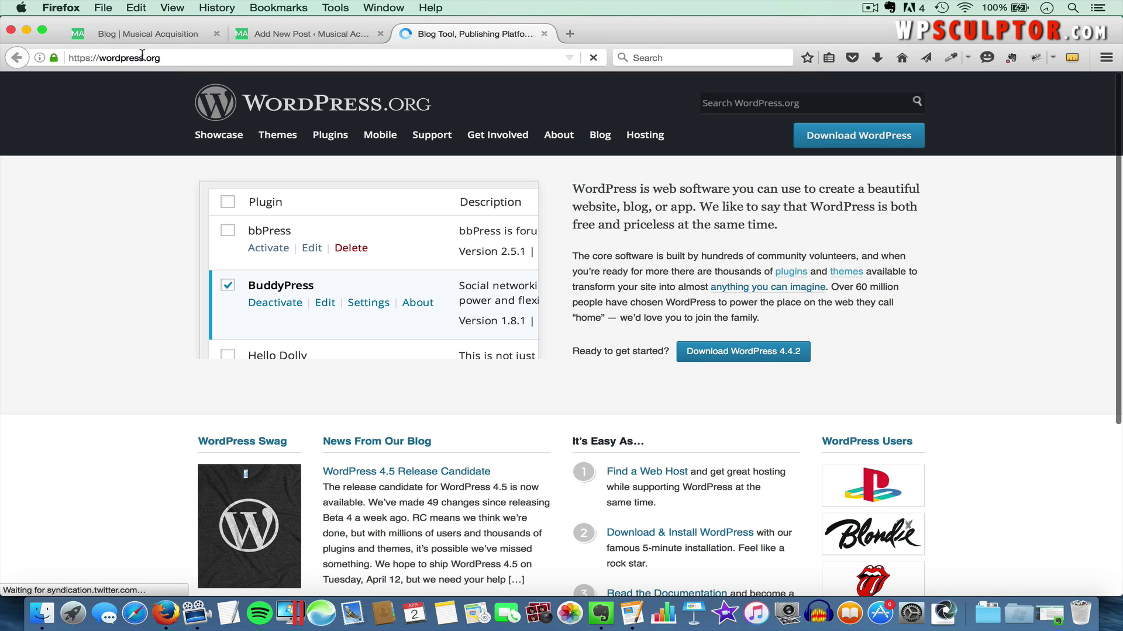
{"action": "left_click", "coordinate": [141, 59]}
{"action": "key", "text": "super+c"}
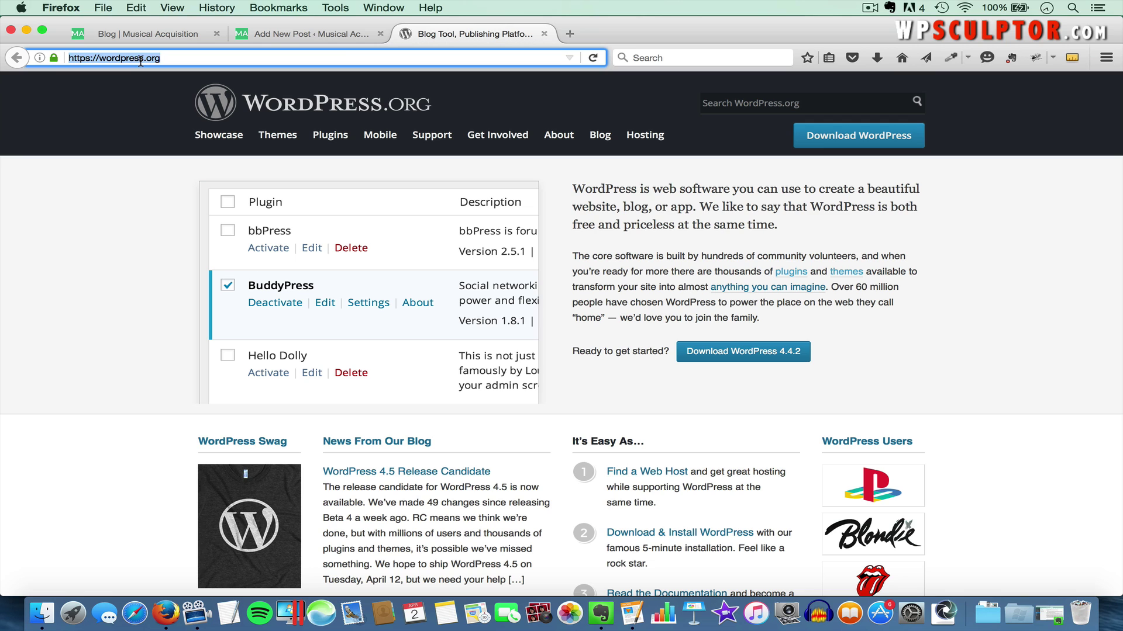
{"action": "left_click", "coordinate": [296, 34]}
{"action": "left_click", "coordinate": [408, 147]}
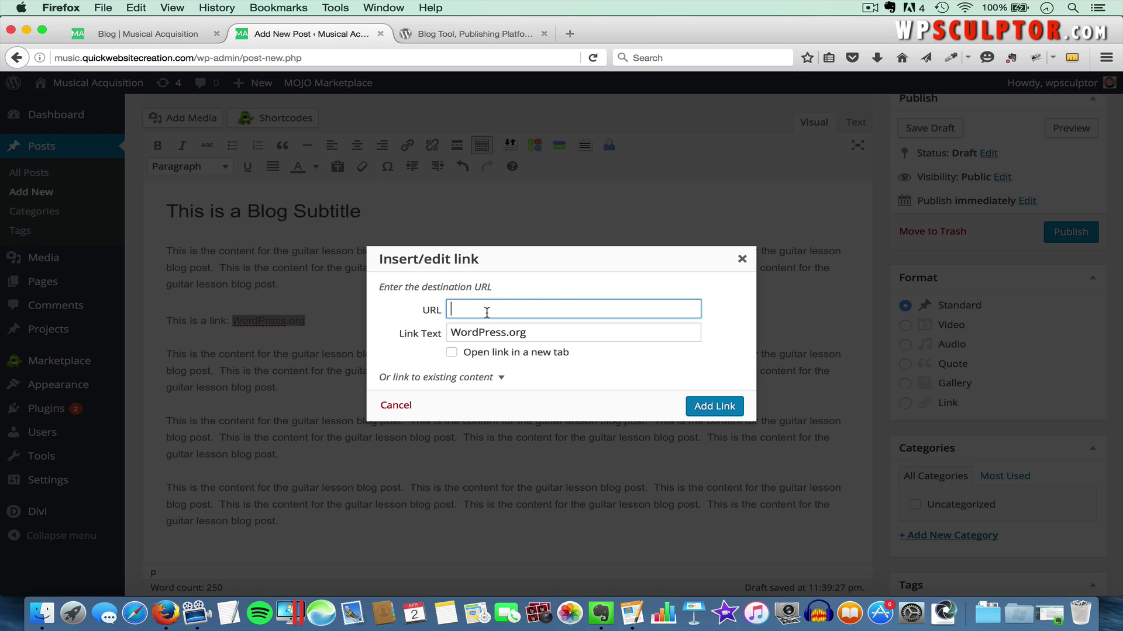
{"action": "key", "text": "super+v"}
{"action": "left_click", "coordinate": [713, 411]}
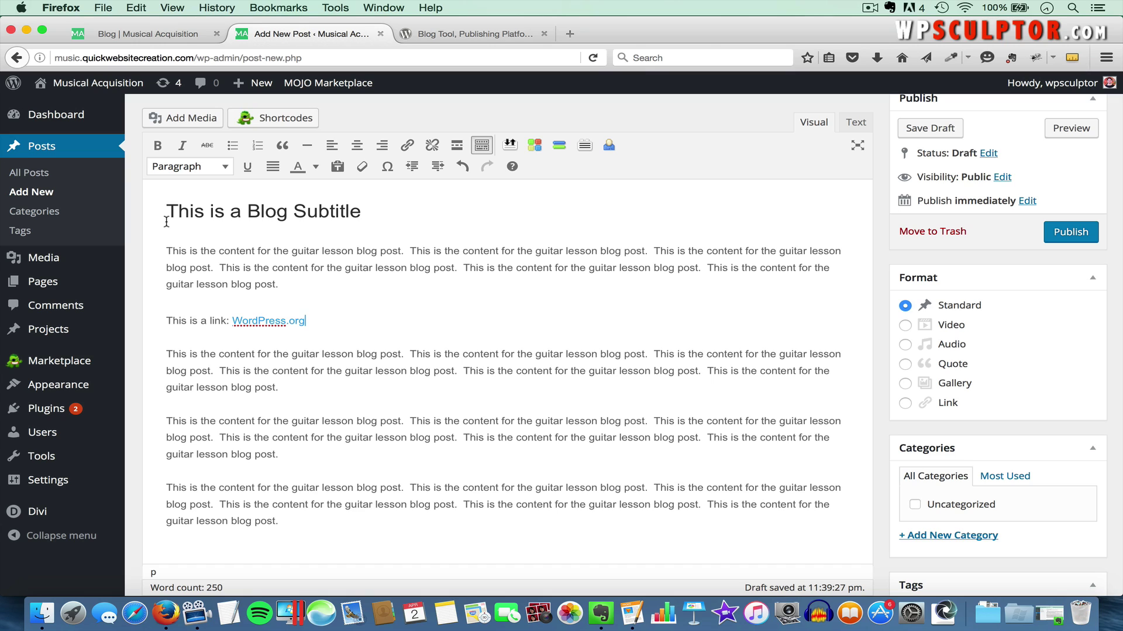
Upload guitar-245705_1280.jpg from the Divi Blogging Features folder at the subtitle
{"action": "left_click", "coordinate": [166, 221]}
{"action": "scroll", "coordinate": [170, 204], "scroll_direction": "up", "scroll_amount": 3}
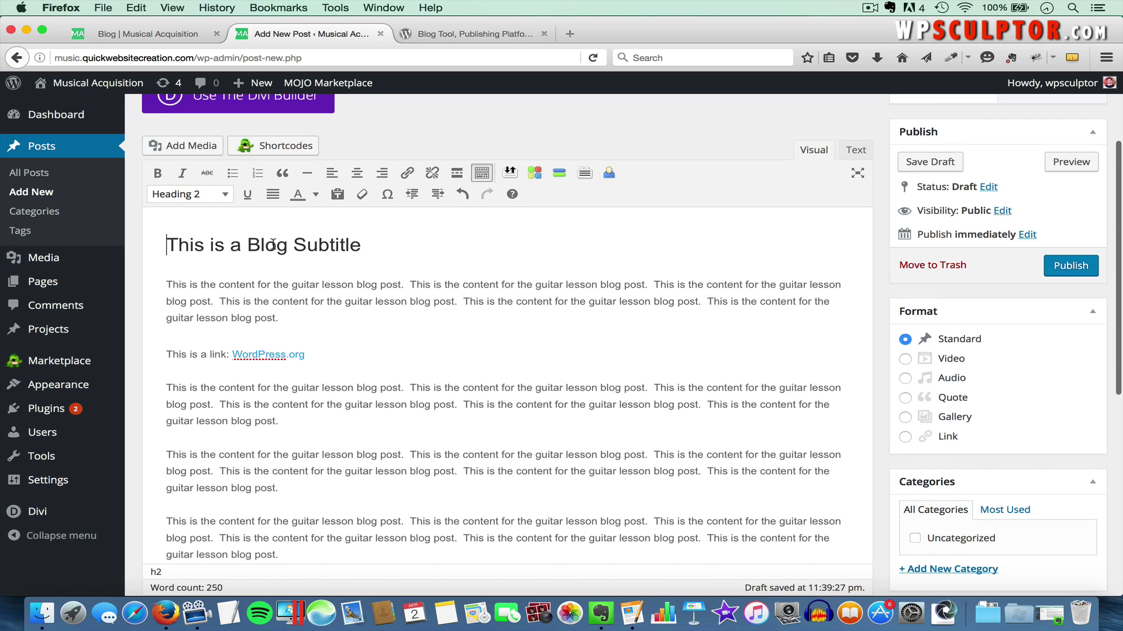
{"action": "left_click", "coordinate": [177, 187]}
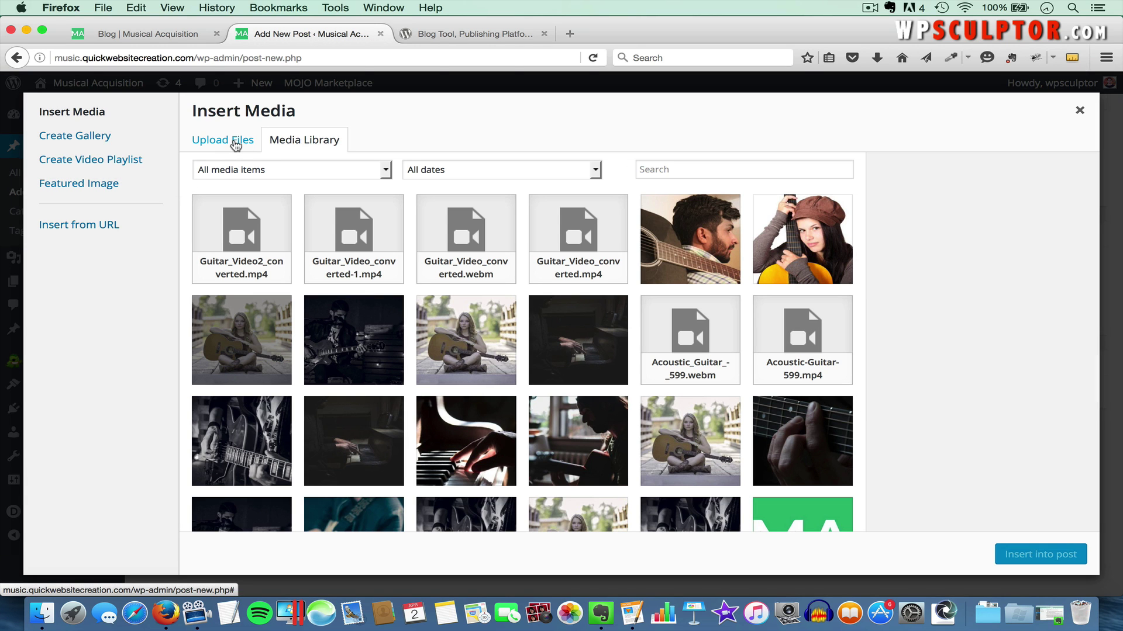
{"action": "left_click", "coordinate": [236, 145]}
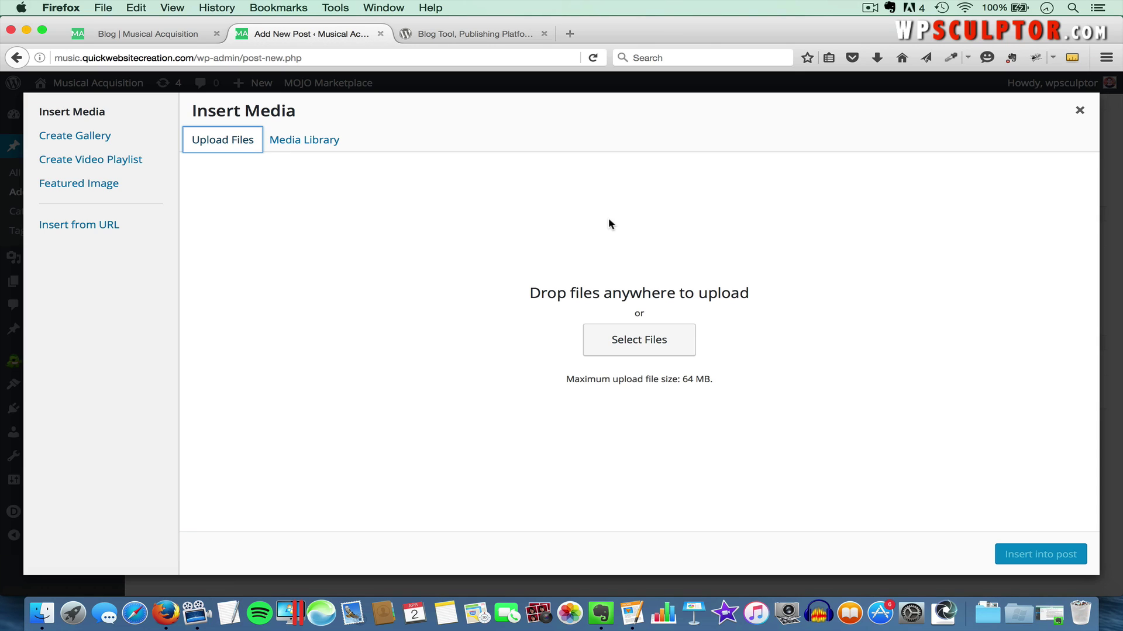
{"action": "left_click", "coordinate": [646, 343]}
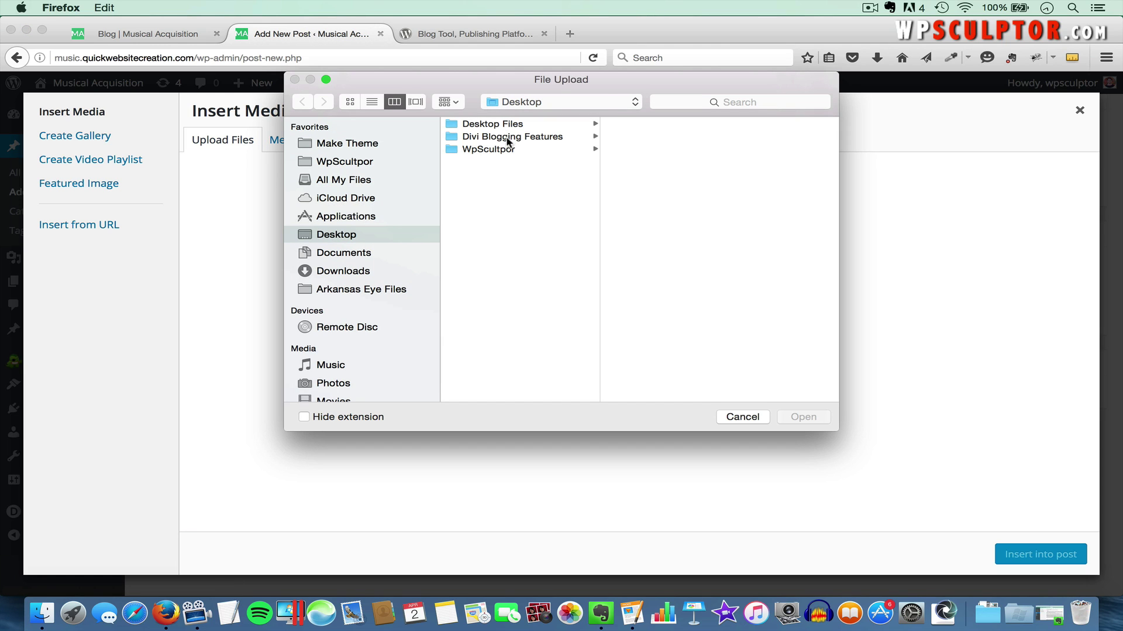
{"action": "left_click", "coordinate": [508, 138]}
{"action": "left_click", "coordinate": [642, 150]}
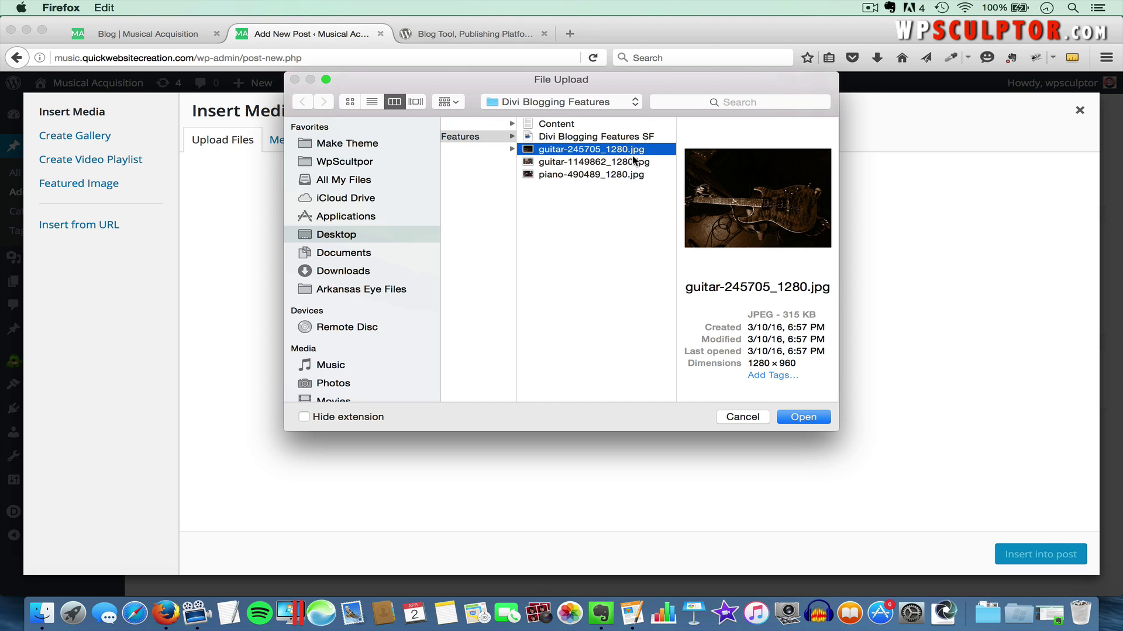
{"action": "left_click", "coordinate": [631, 164]}
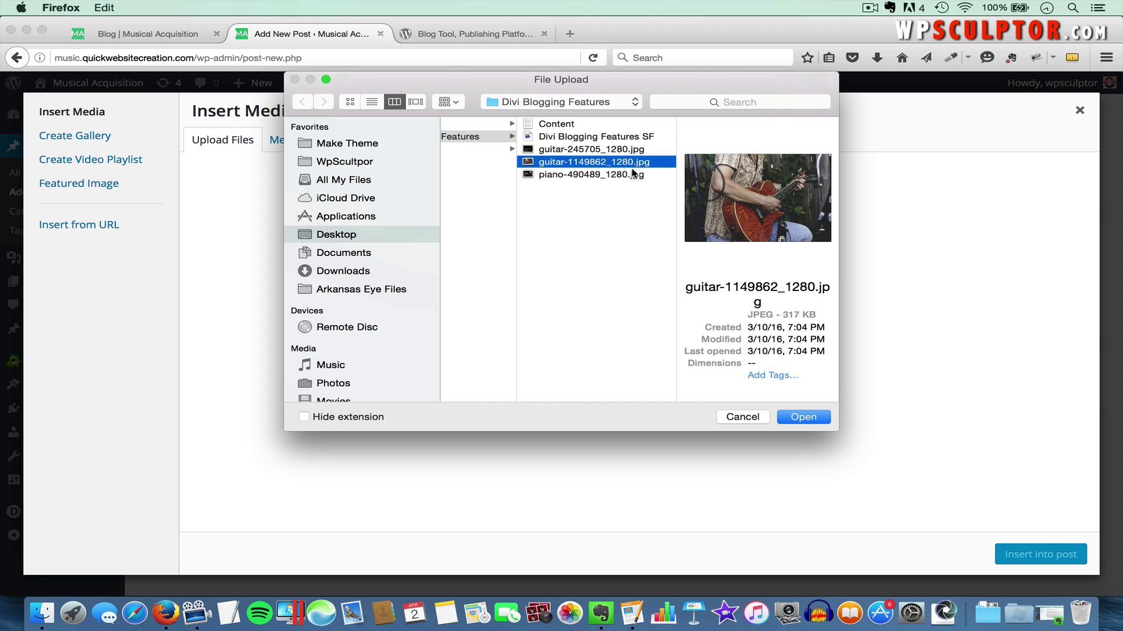
{"action": "left_click", "coordinate": [595, 150]}
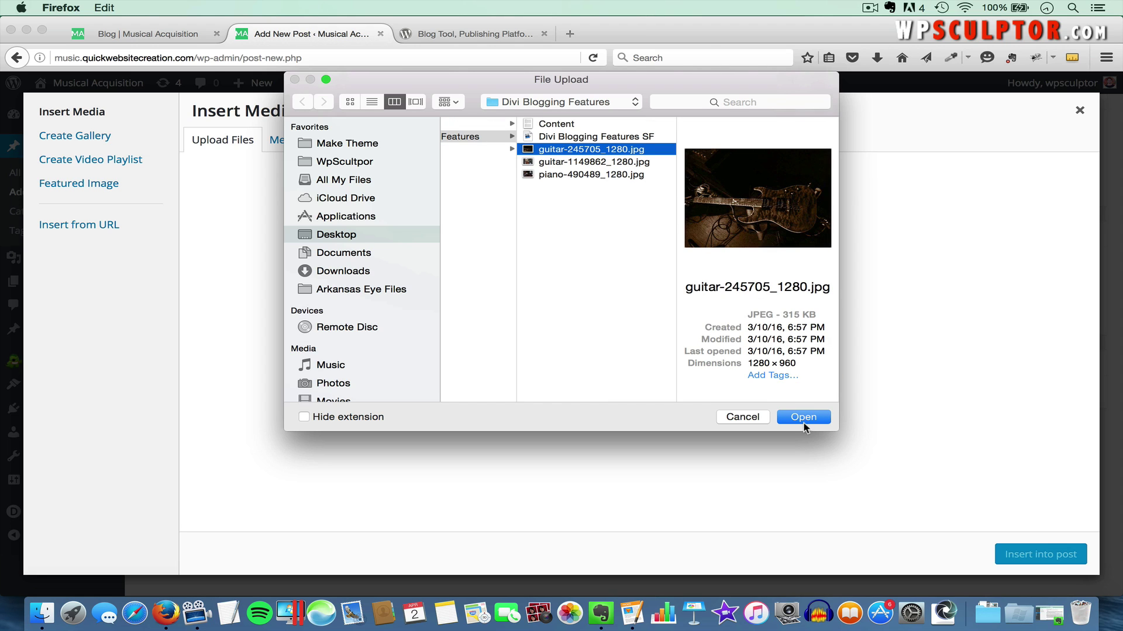
{"action": "left_click", "coordinate": [805, 421]}
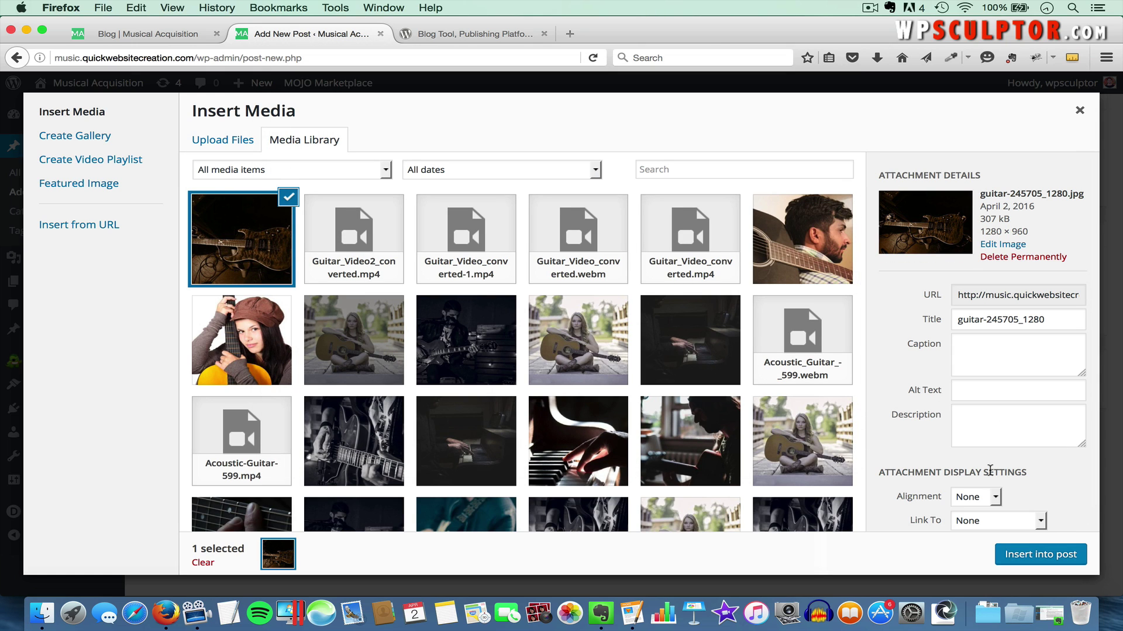
Insert the guitar image aligned left, with no link, at Medium 300 × 225 size
{"action": "scroll", "coordinate": [959, 473], "scroll_direction": "down", "scroll_amount": 1}
{"action": "left_click", "coordinate": [977, 474]}
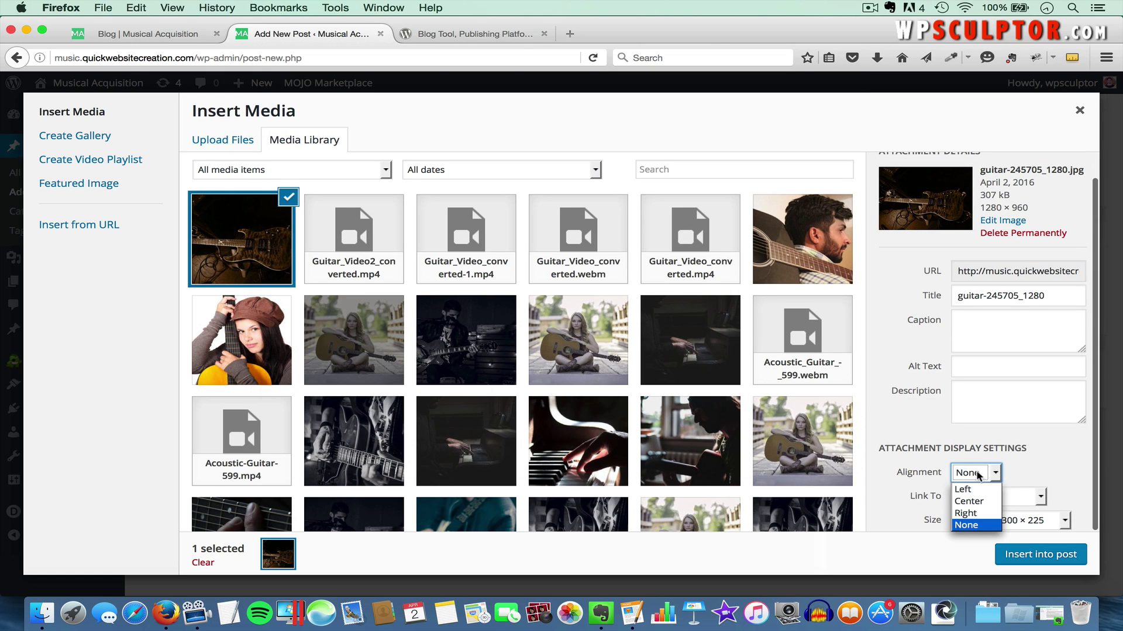
{"action": "left_click", "coordinate": [977, 489]}
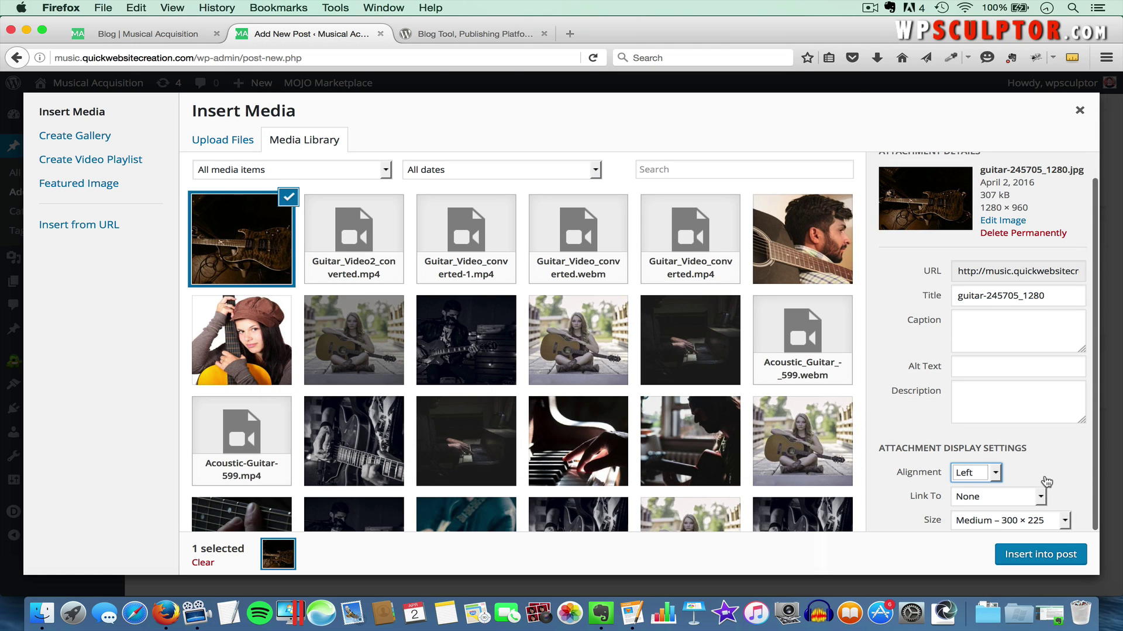
{"action": "left_click", "coordinate": [979, 497]}
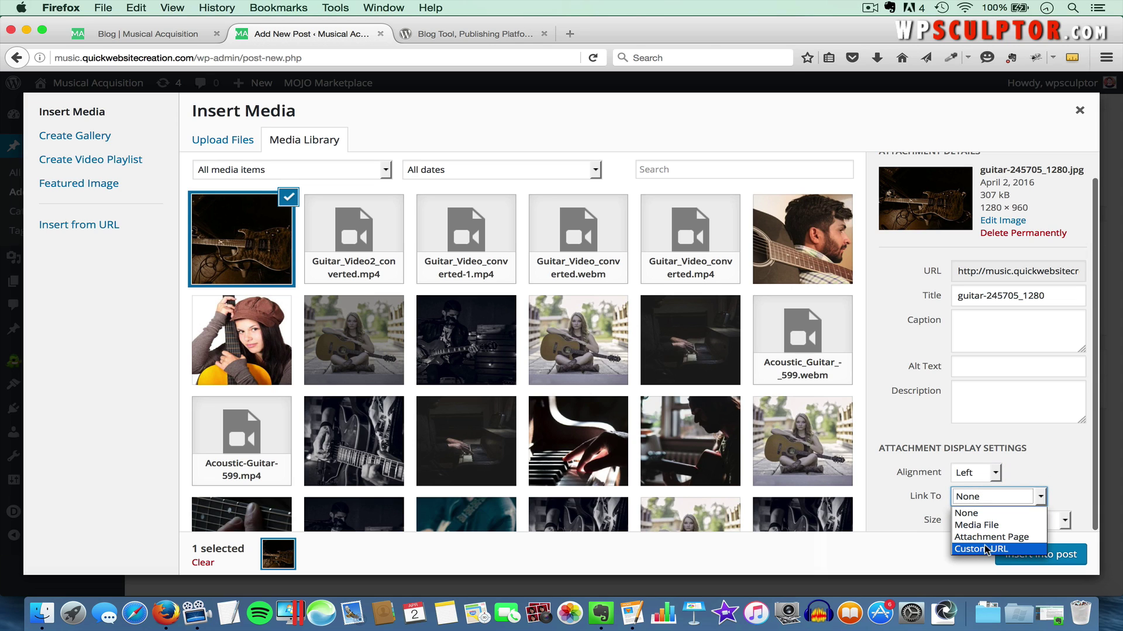
{"action": "left_click", "coordinate": [971, 513]}
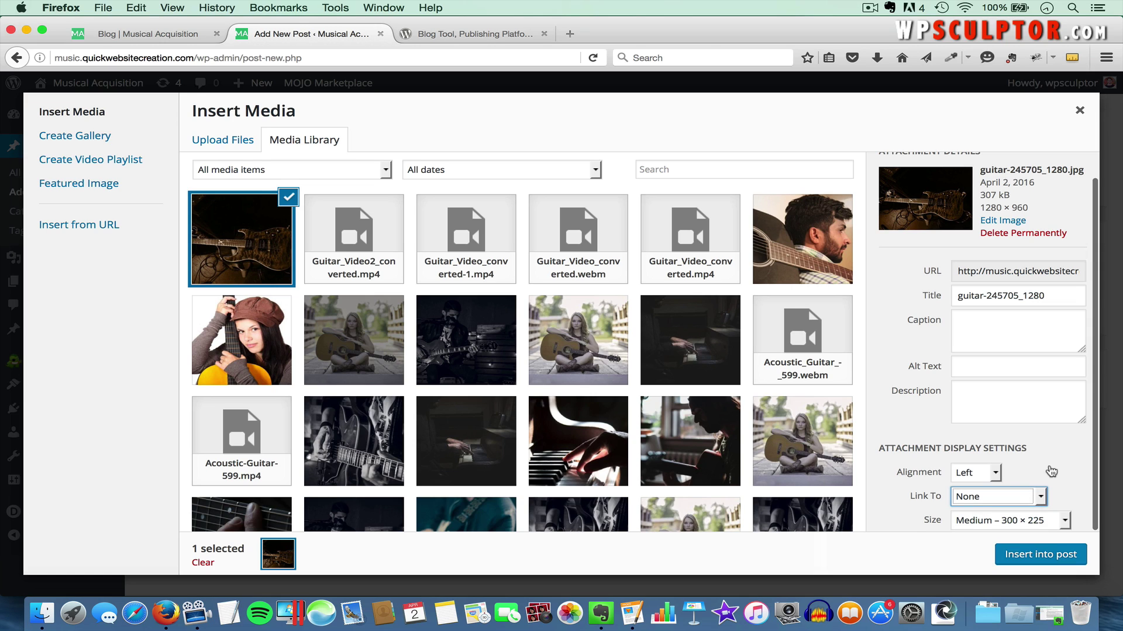
{"action": "left_click", "coordinate": [992, 526]}
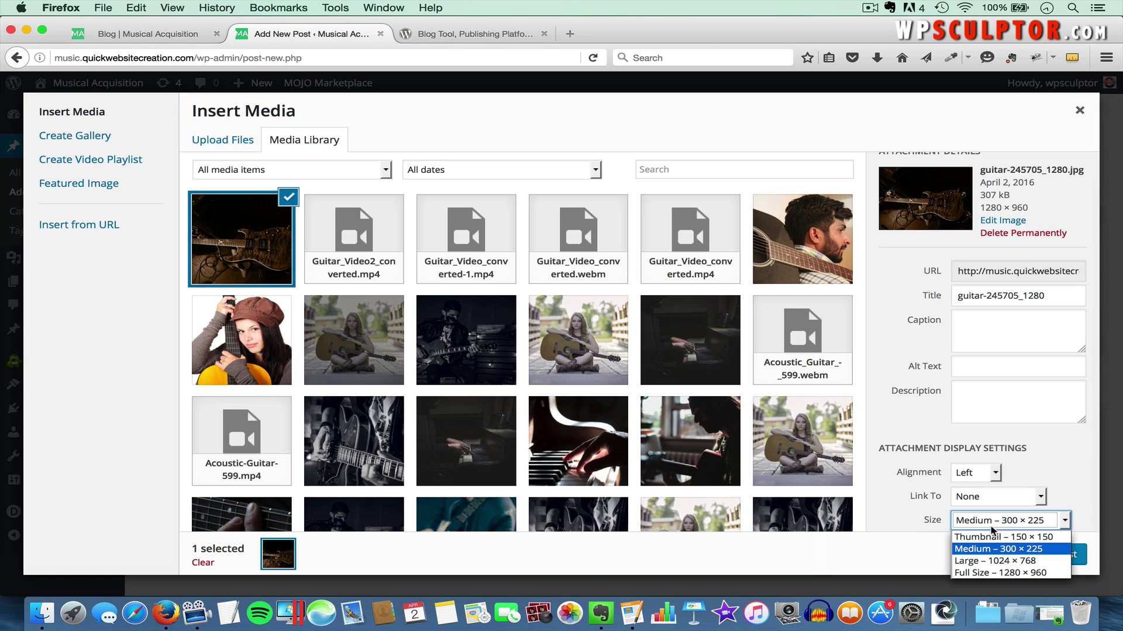
{"action": "left_click", "coordinate": [988, 550]}
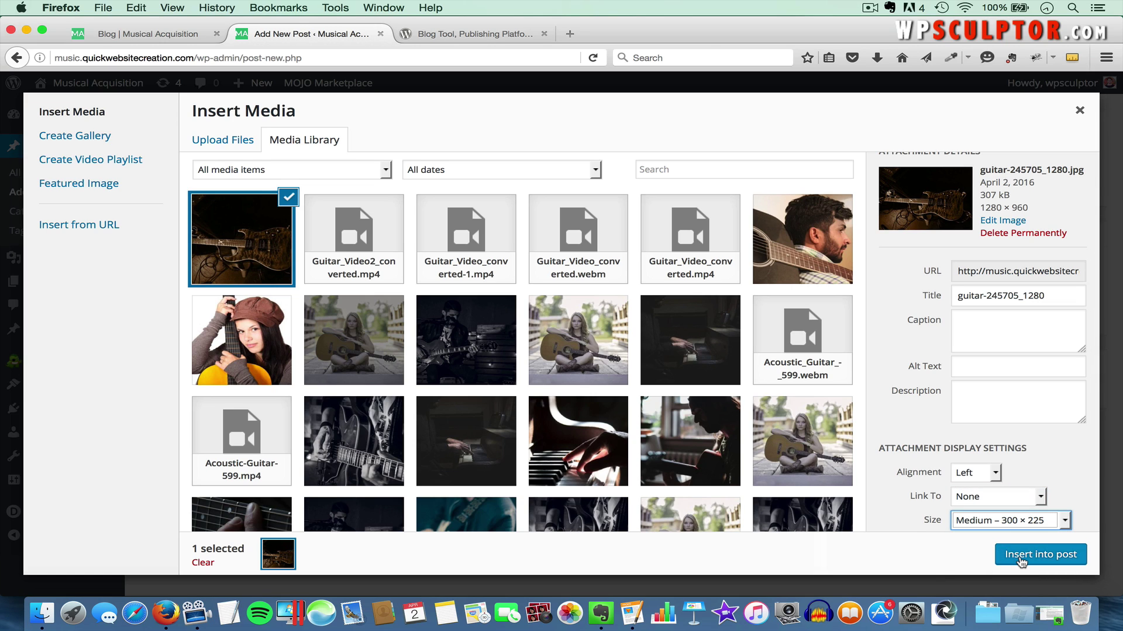
{"action": "left_click", "coordinate": [1020, 559]}
{"action": "scroll", "coordinate": [820, 460], "scroll_direction": "down", "scroll_amount": 3}
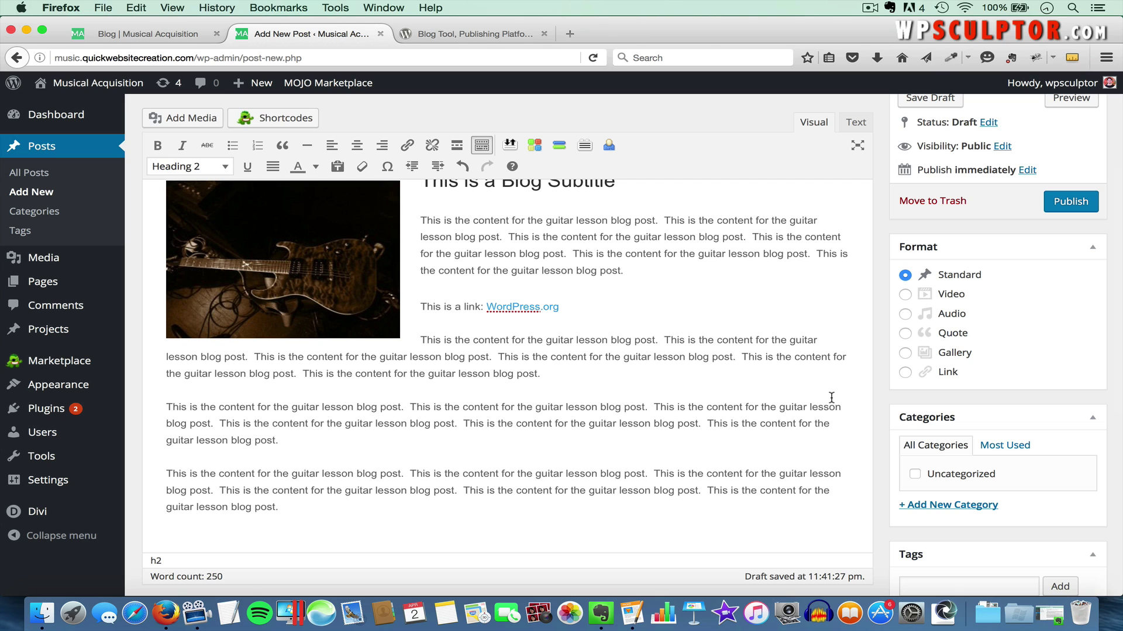
{"action": "scroll", "coordinate": [830, 369], "scroll_direction": "up", "scroll_amount": 1}
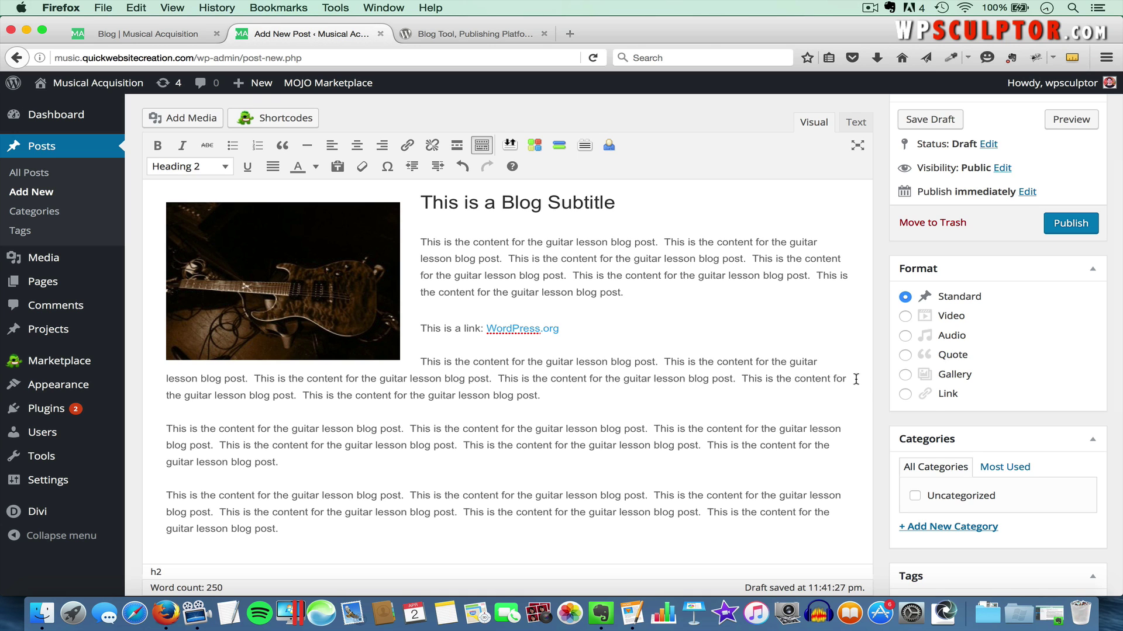
{"action": "scroll", "coordinate": [987, 428], "scroll_direction": "down", "scroll_amount": 3}
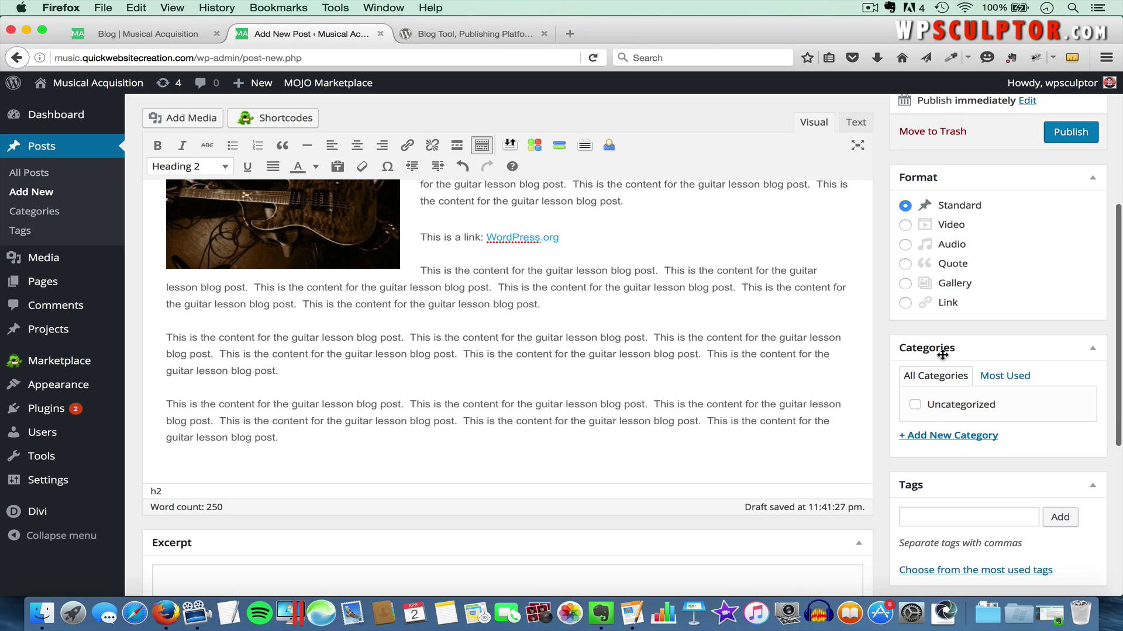
{"action": "scroll", "coordinate": [943, 354], "scroll_direction": "up", "scroll_amount": 2}
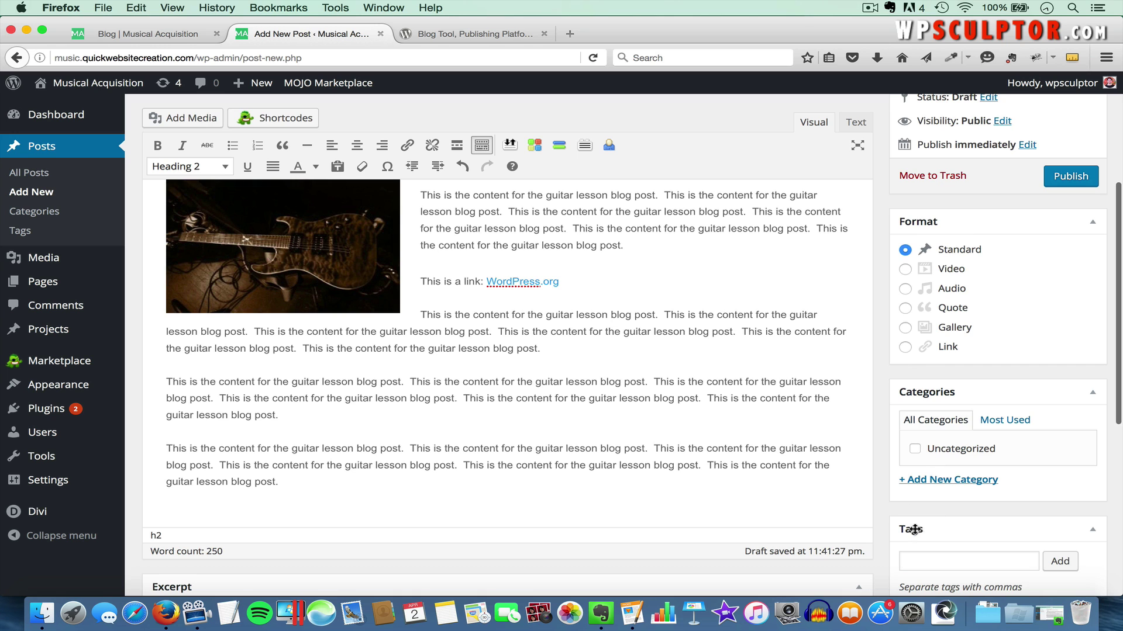
{"action": "scroll", "coordinate": [1022, 310], "scroll_direction": "up", "scroll_amount": 10}
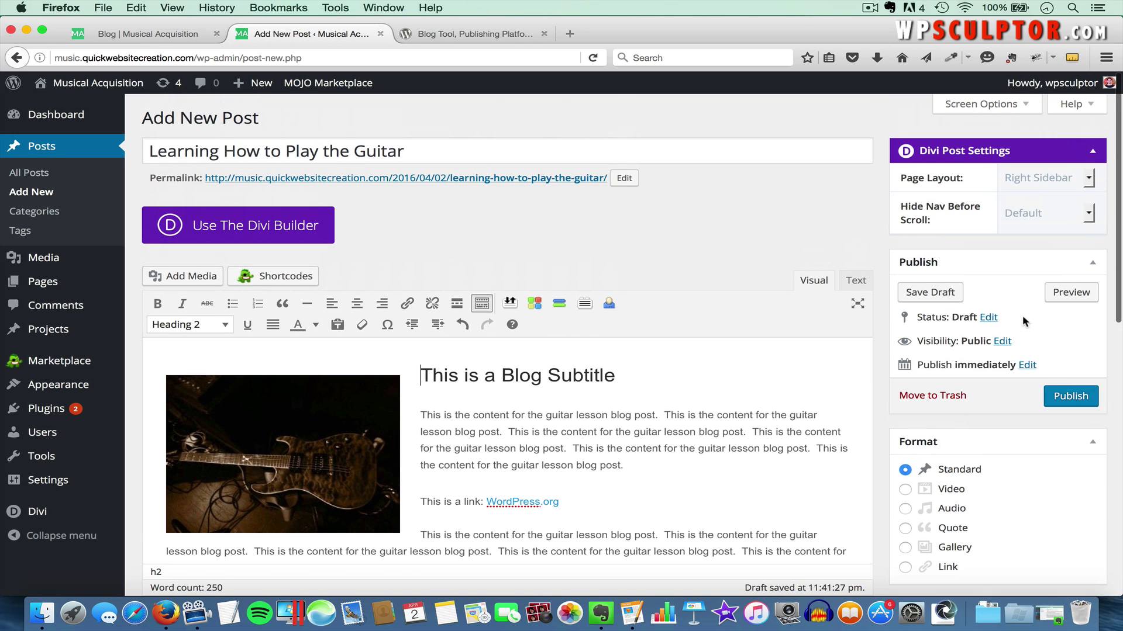
Create and assign the Guitar Lessons and Music Lessons categories to the post
{"action": "left_click", "coordinate": [972, 105]}
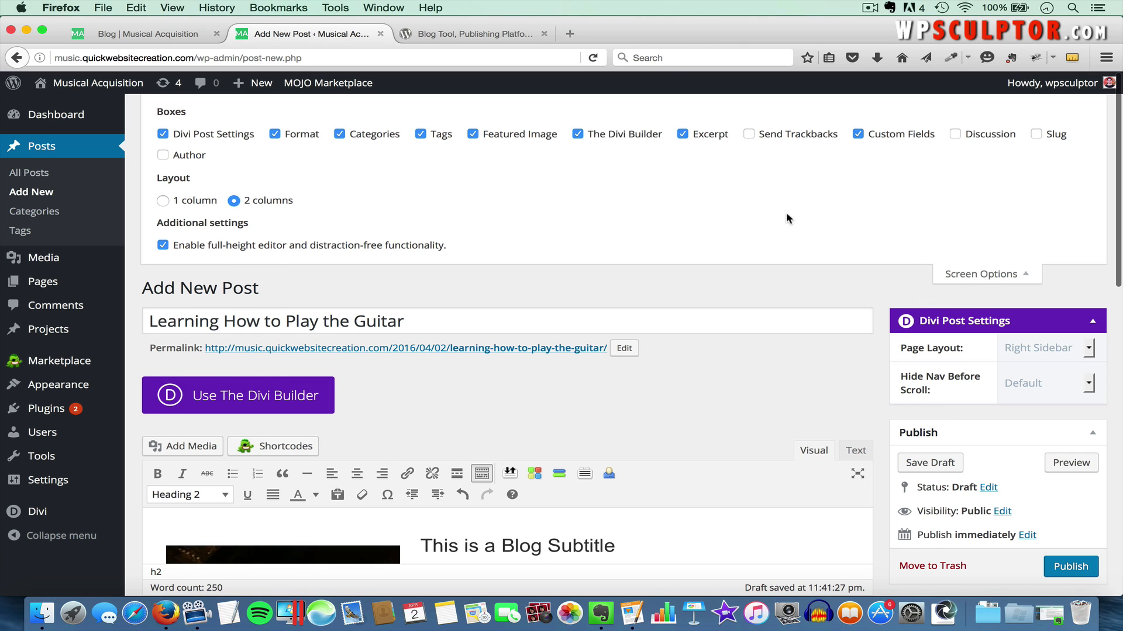
{"action": "left_click", "coordinate": [997, 275]}
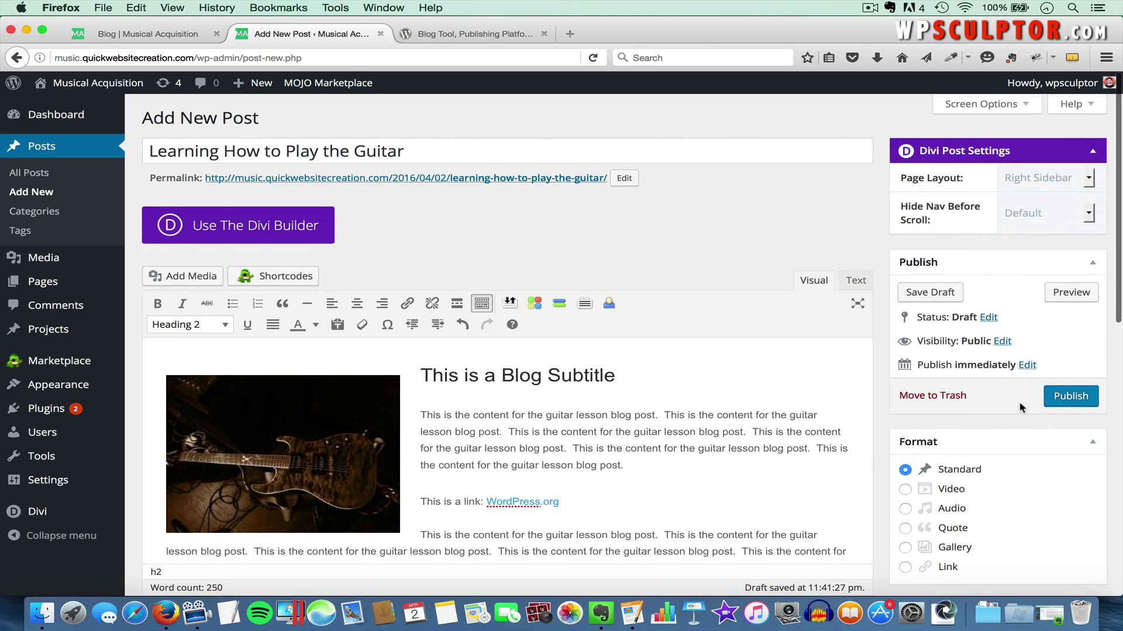
{"action": "scroll", "coordinate": [1021, 408], "scroll_direction": "down", "scroll_amount": 6}
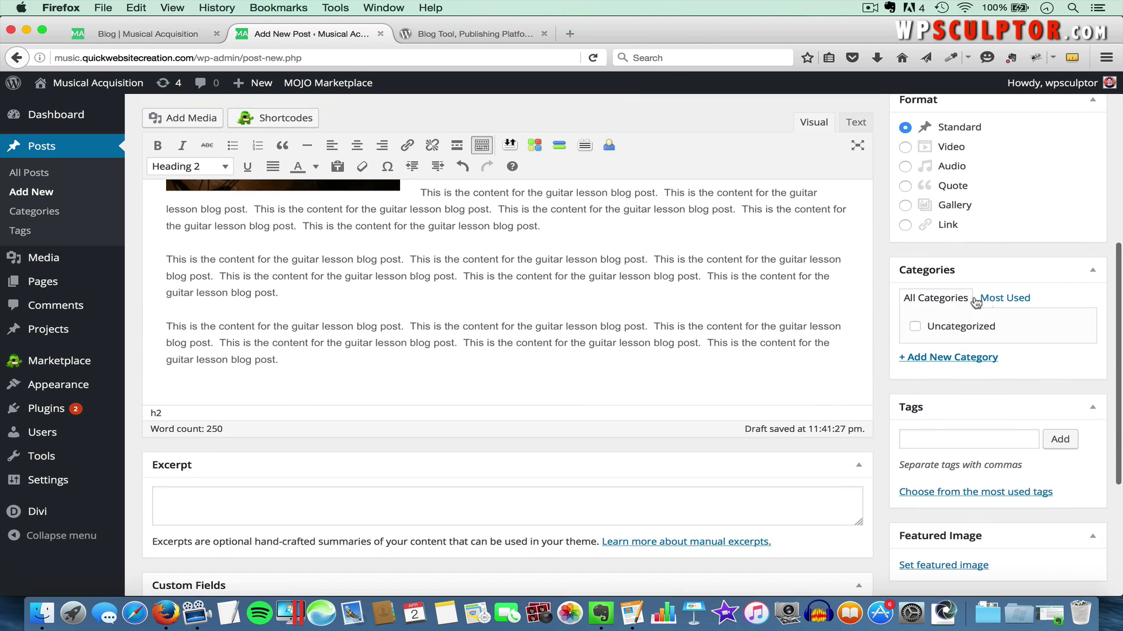
{"action": "left_click", "coordinate": [936, 359]}
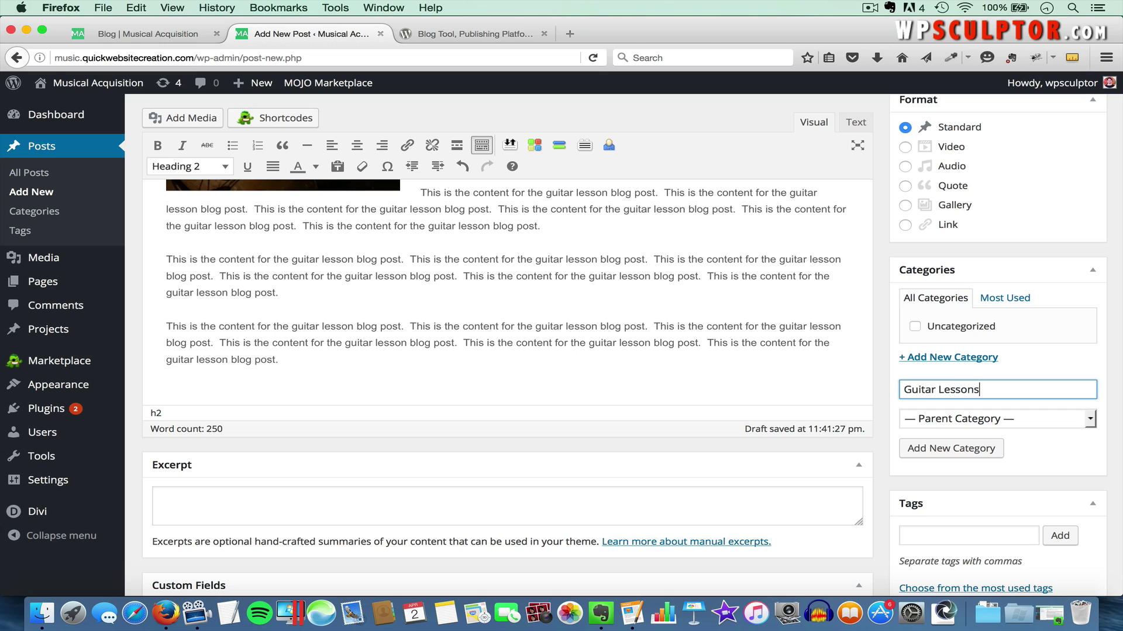
{"action": "type", "text": "Guitar Lessons"}
{"action": "left_click", "coordinate": [947, 447]}
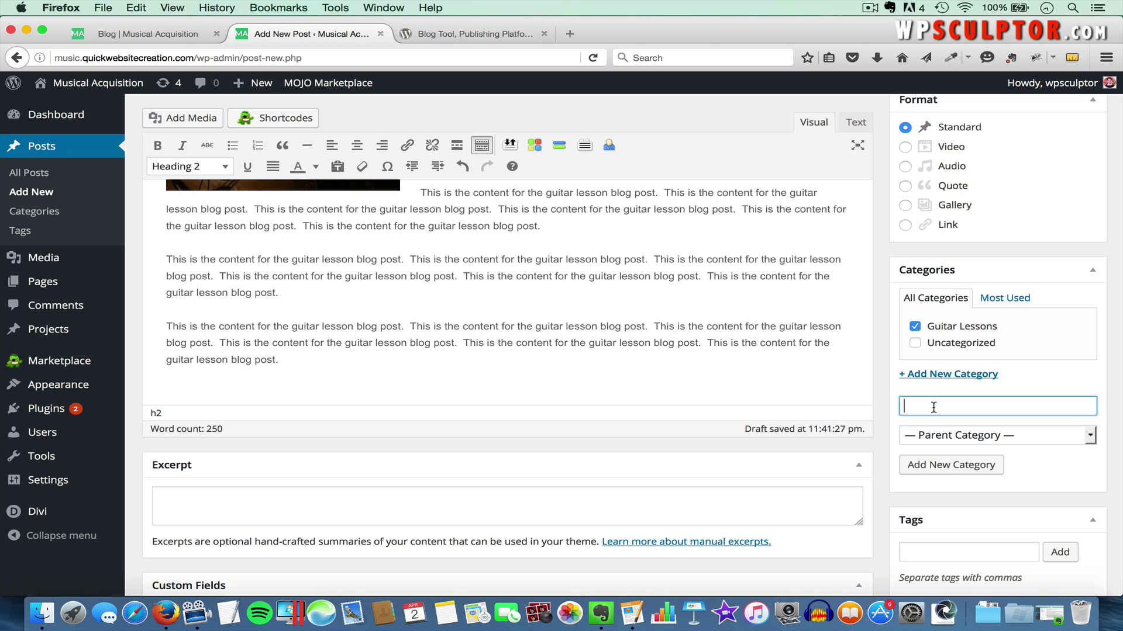
{"action": "type", "text": "Music Lessons"}
{"action": "left_click", "coordinate": [954, 466]}
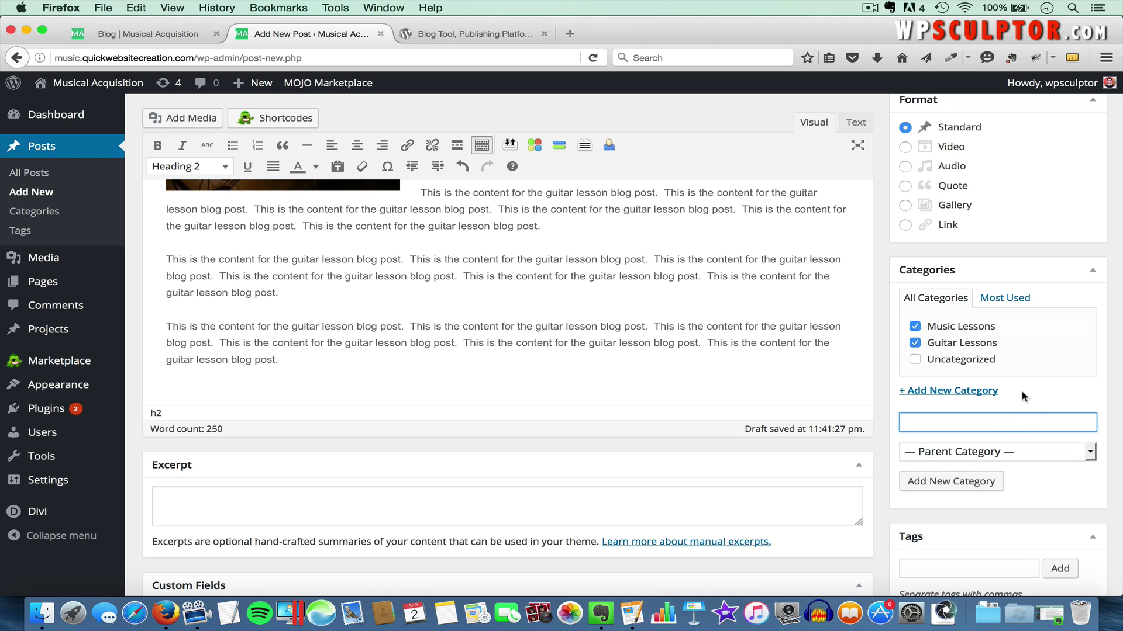
{"action": "scroll", "coordinate": [1018, 400], "scroll_direction": "down", "scroll_amount": 5}
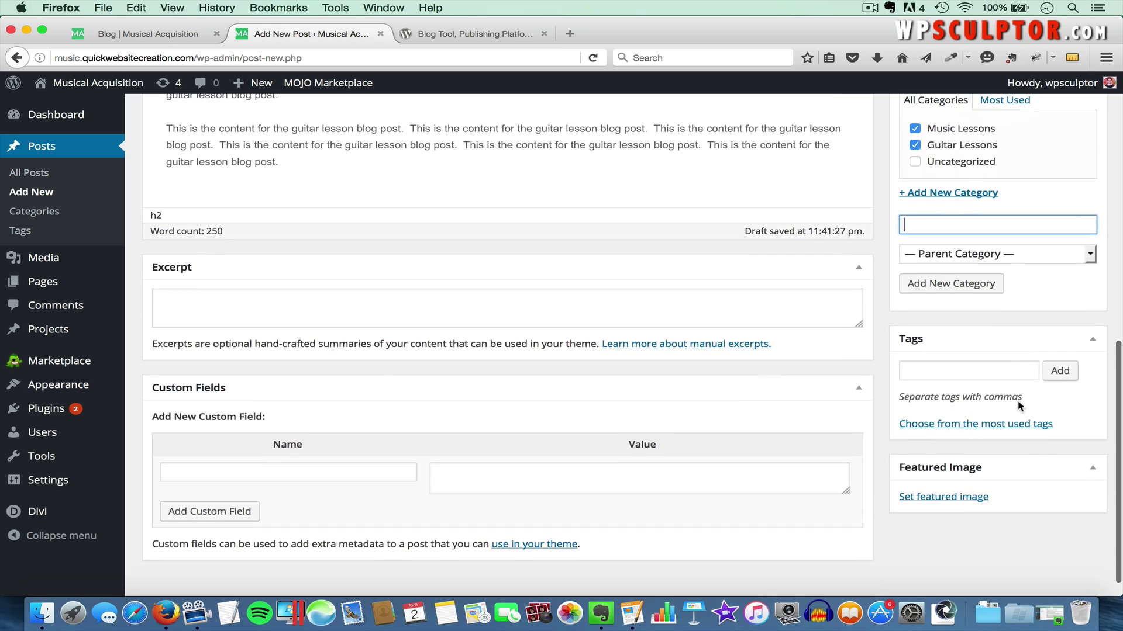
{"action": "scroll", "coordinate": [1017, 406], "scroll_direction": "up", "scroll_amount": 10}
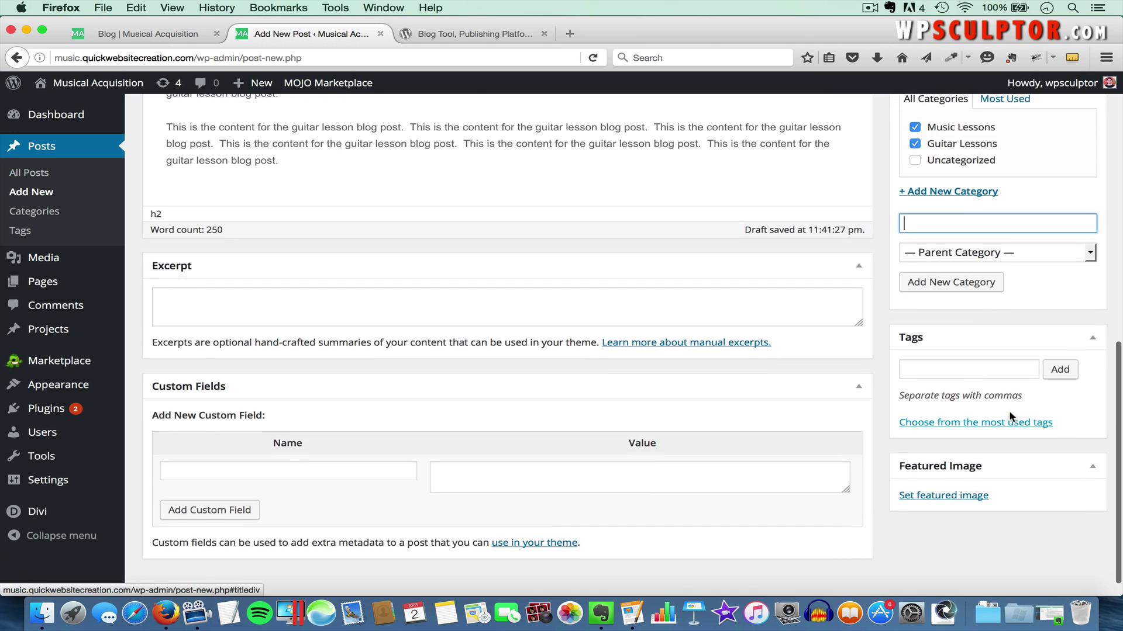
{"action": "scroll", "coordinate": [1011, 416], "scroll_direction": "up", "scroll_amount": 3}
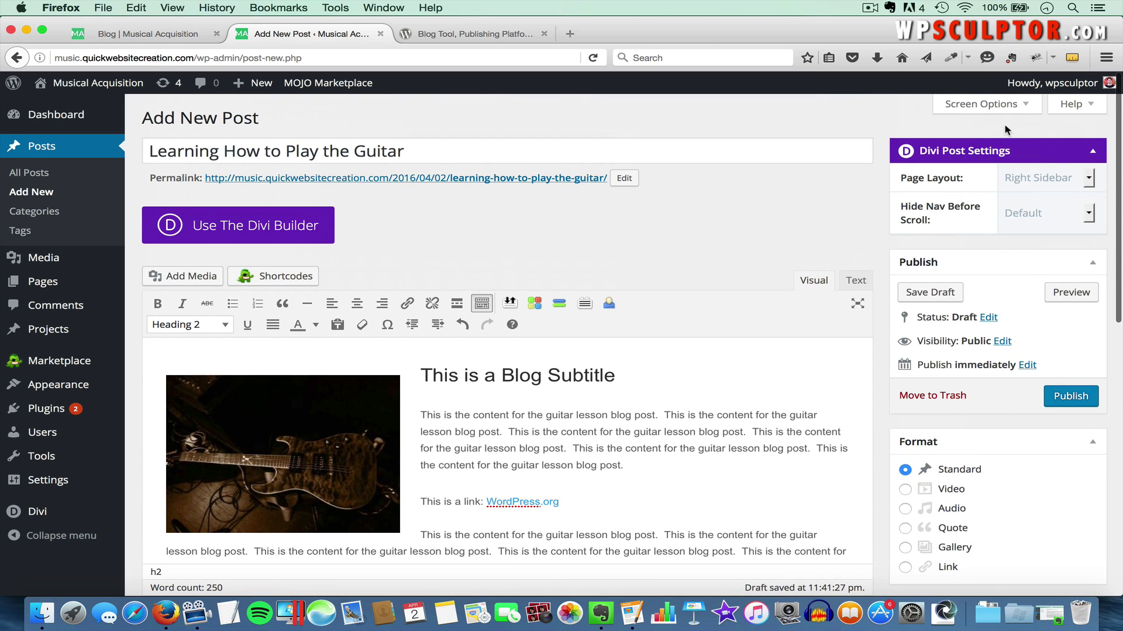
{"action": "scroll", "coordinate": [987, 304], "scroll_direction": "down", "scroll_amount": 10}
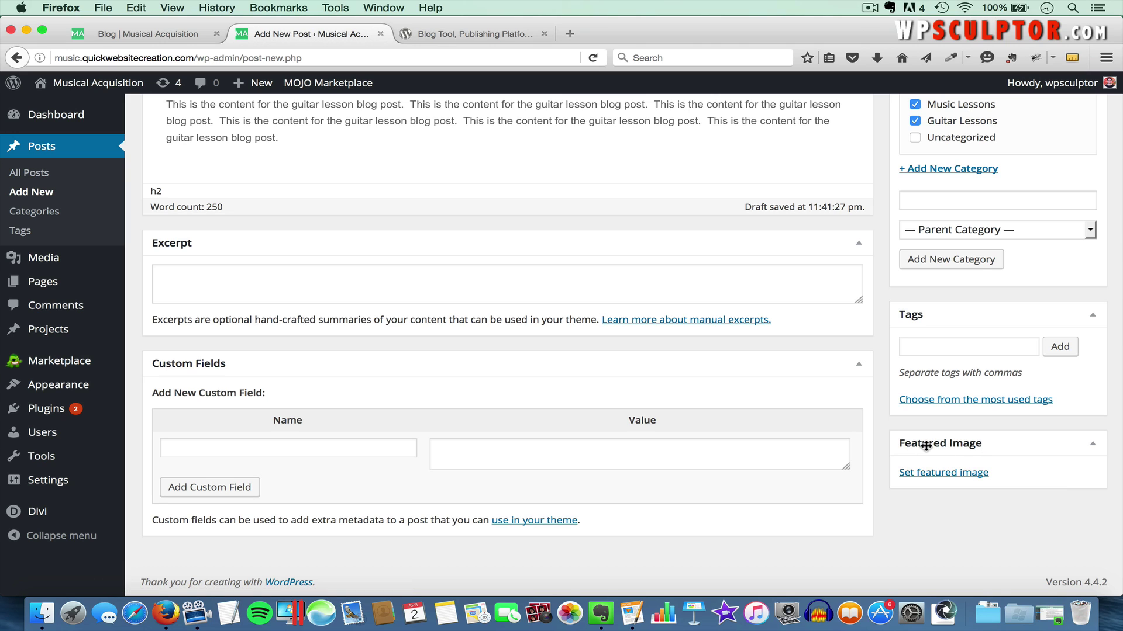
Upload guitar-1149862_1280.jpg and set it as the post's featured image
{"action": "left_click", "coordinate": [938, 474]}
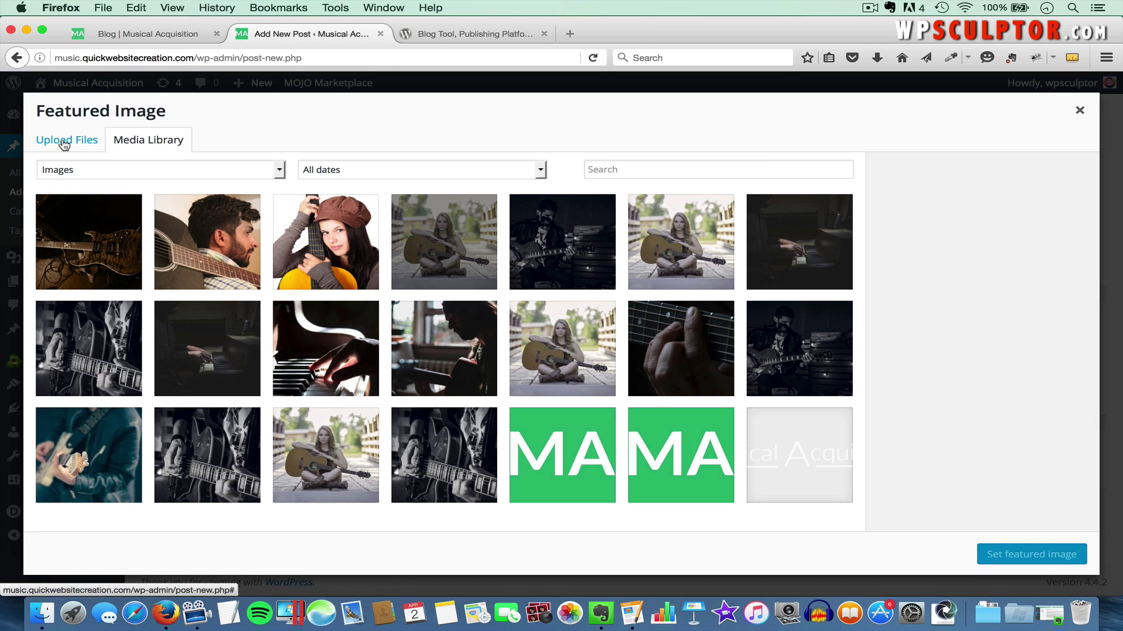
{"action": "left_click", "coordinate": [64, 144]}
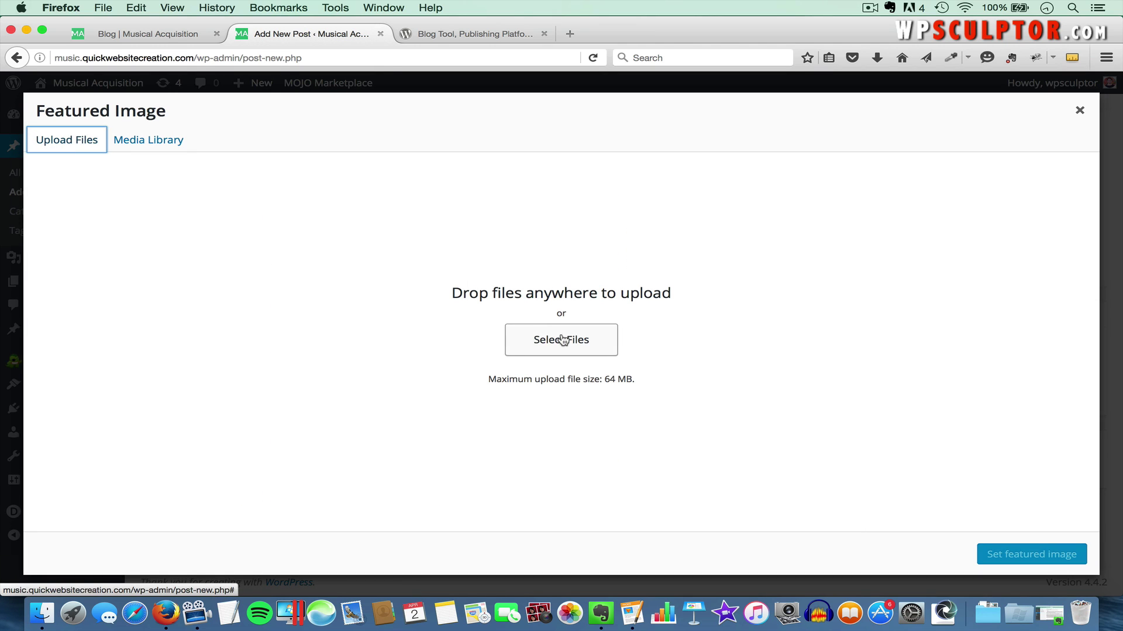
{"action": "left_click", "coordinate": [563, 340]}
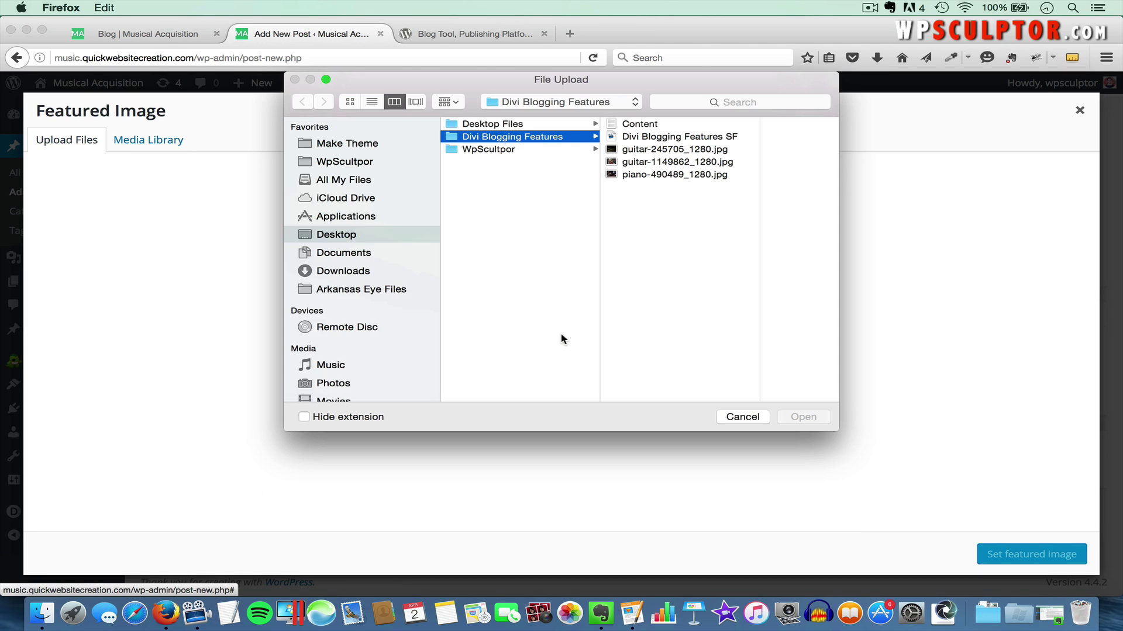
{"action": "left_click", "coordinate": [676, 162]}
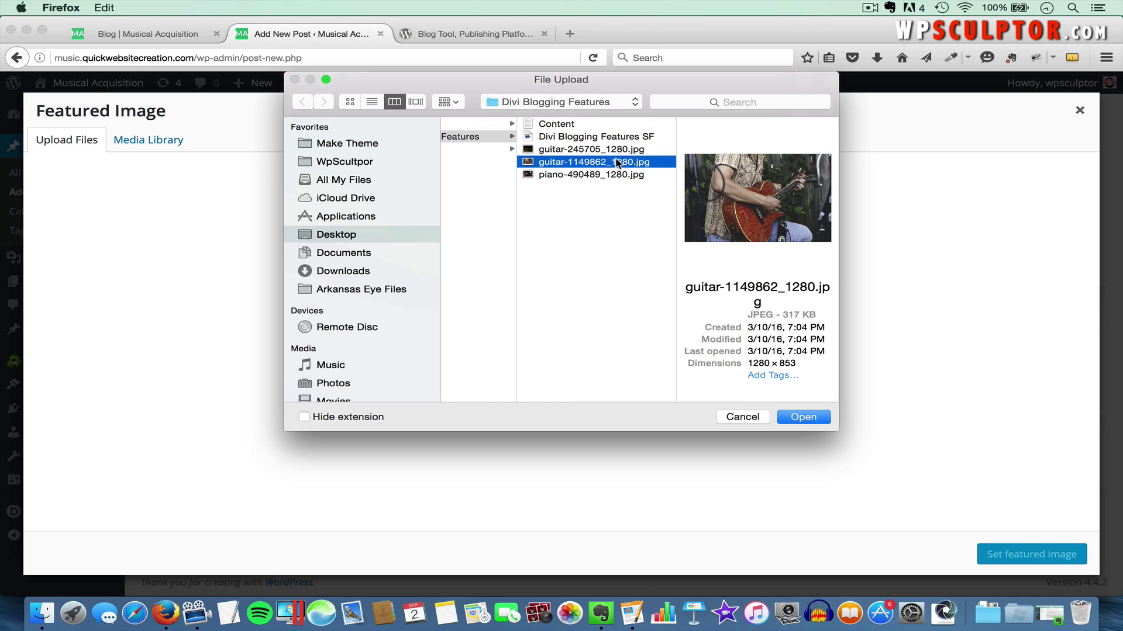
{"action": "left_click", "coordinate": [809, 418]}
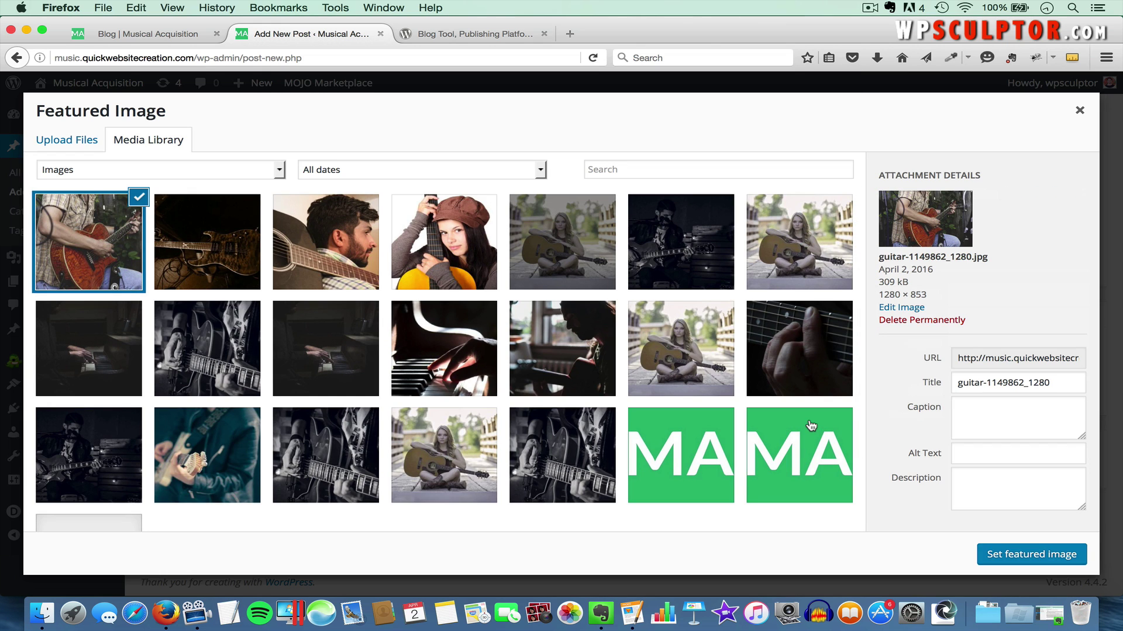
{"action": "left_click", "coordinate": [1039, 559]}
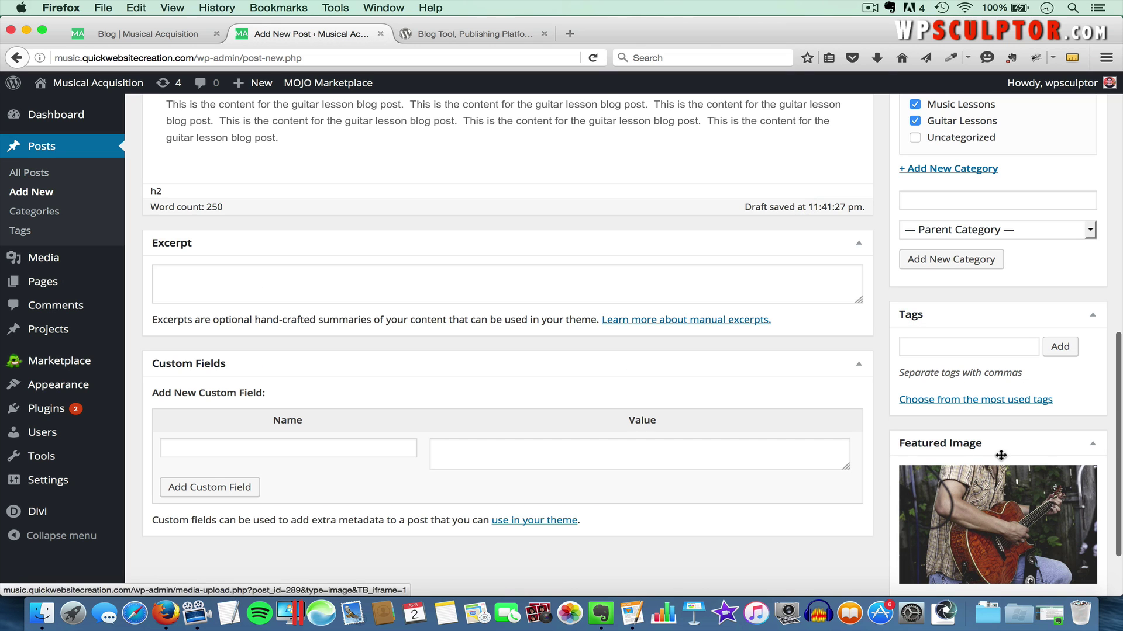
Publish the guitar lesson post
{"action": "scroll", "coordinate": [997, 392], "scroll_direction": "up", "scroll_amount": 6}
{"action": "scroll", "coordinate": [997, 391], "scroll_direction": "up", "scroll_amount": 3}
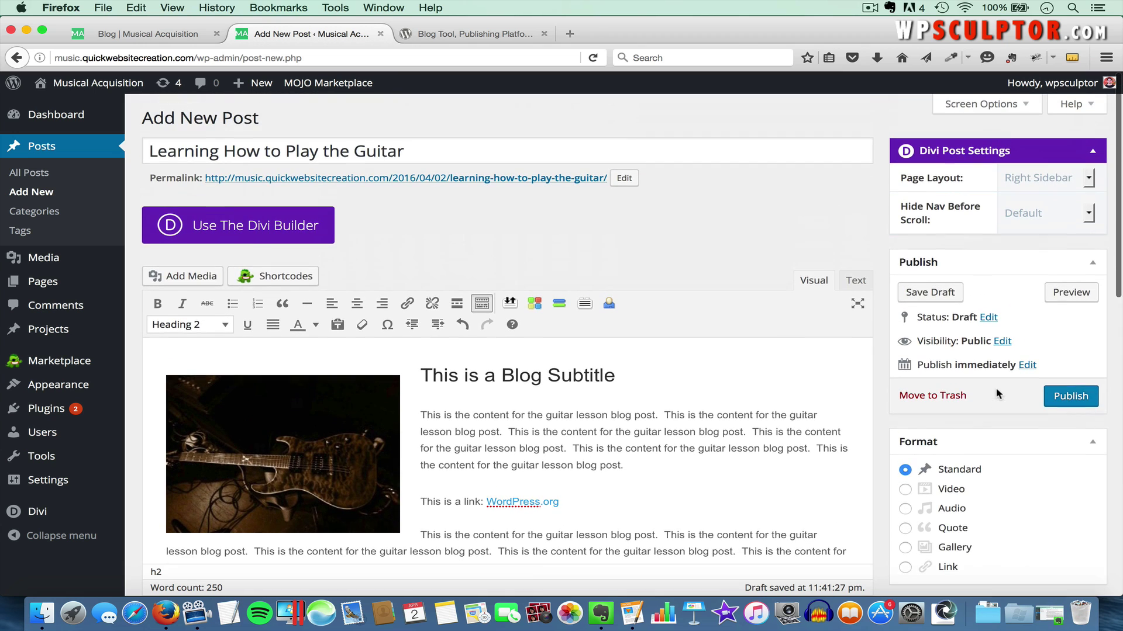
{"action": "left_click", "coordinate": [1063, 397]}
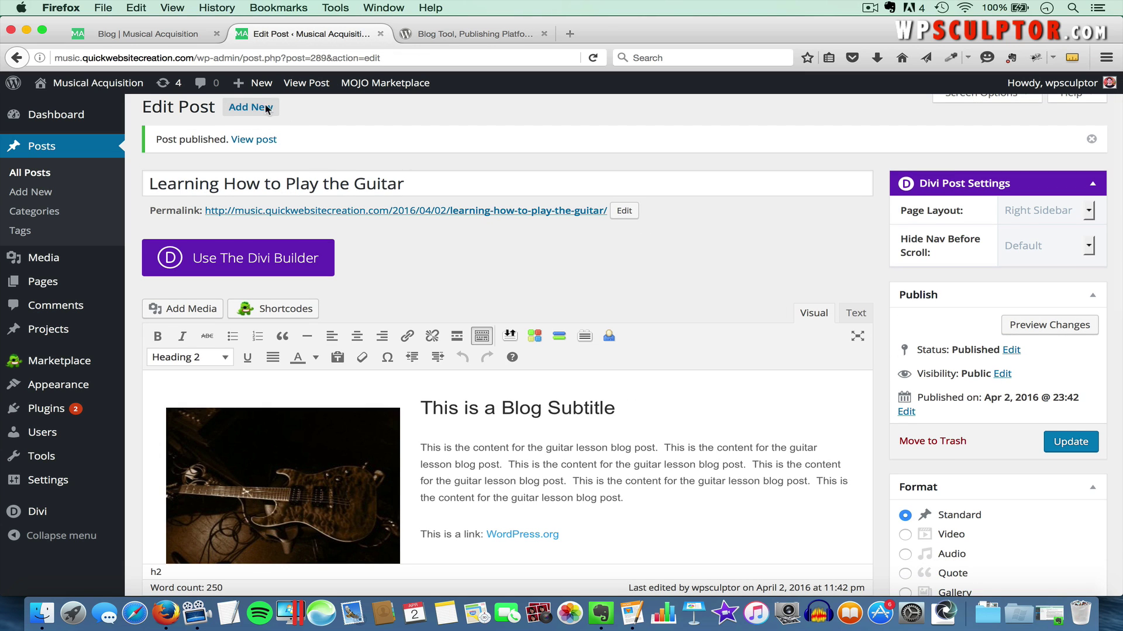
Switch to the Blog | Musical Acquisition tab showing the public blog page
{"action": "left_click", "coordinate": [173, 37]}
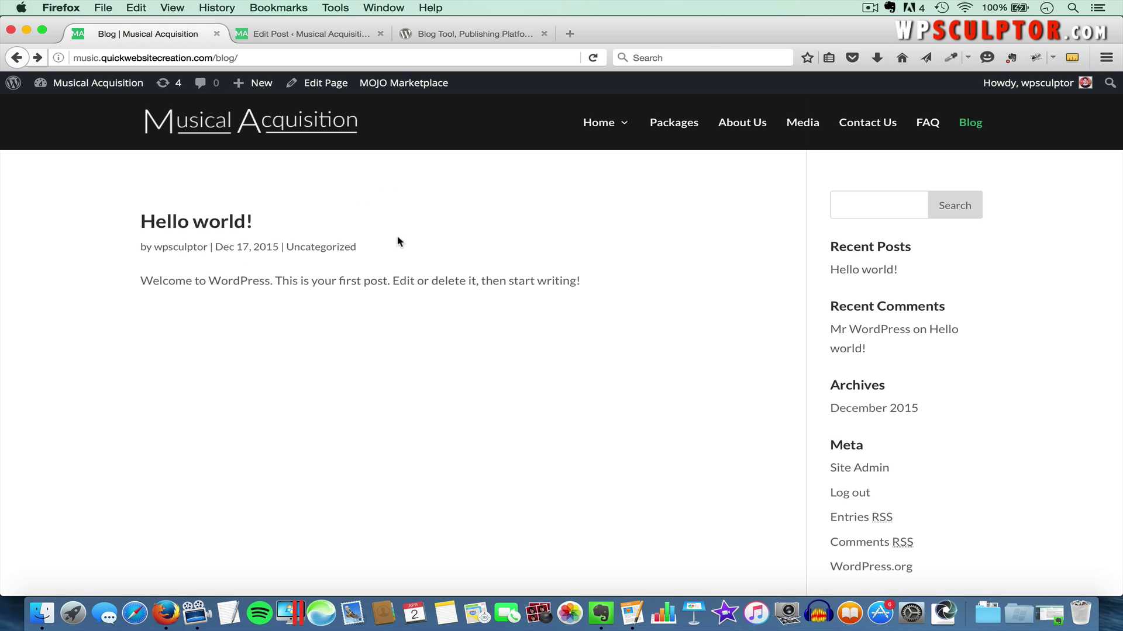
Reload the blog page and find the new guitar lesson post in the listing
{"action": "key", "text": "super+r"}
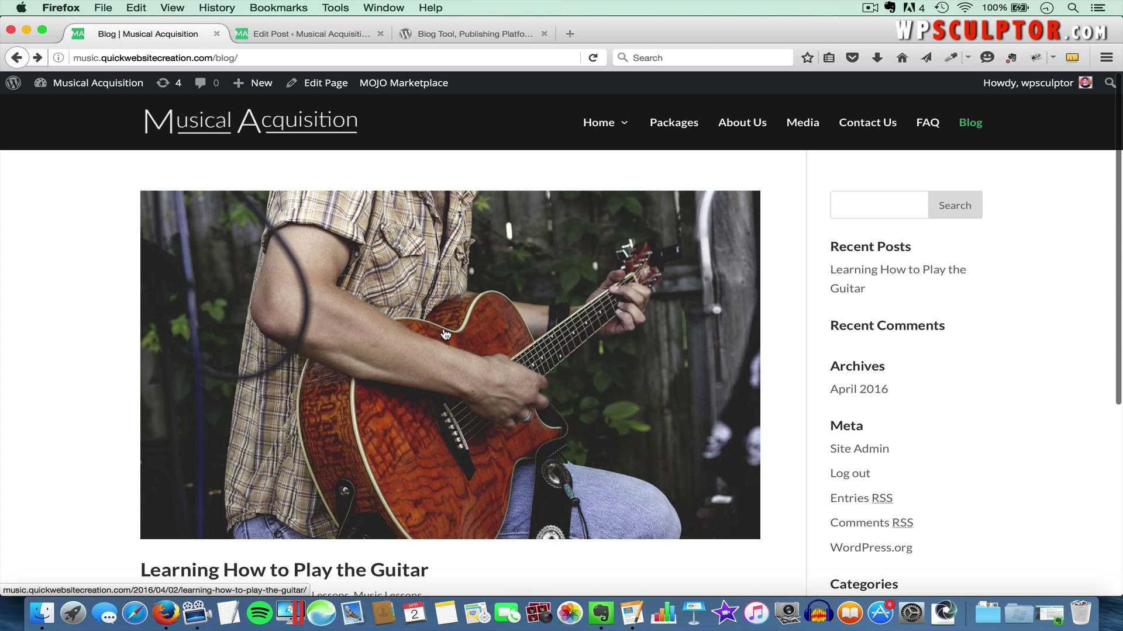
{"action": "scroll", "coordinate": [467, 354], "scroll_direction": "down", "scroll_amount": 5}
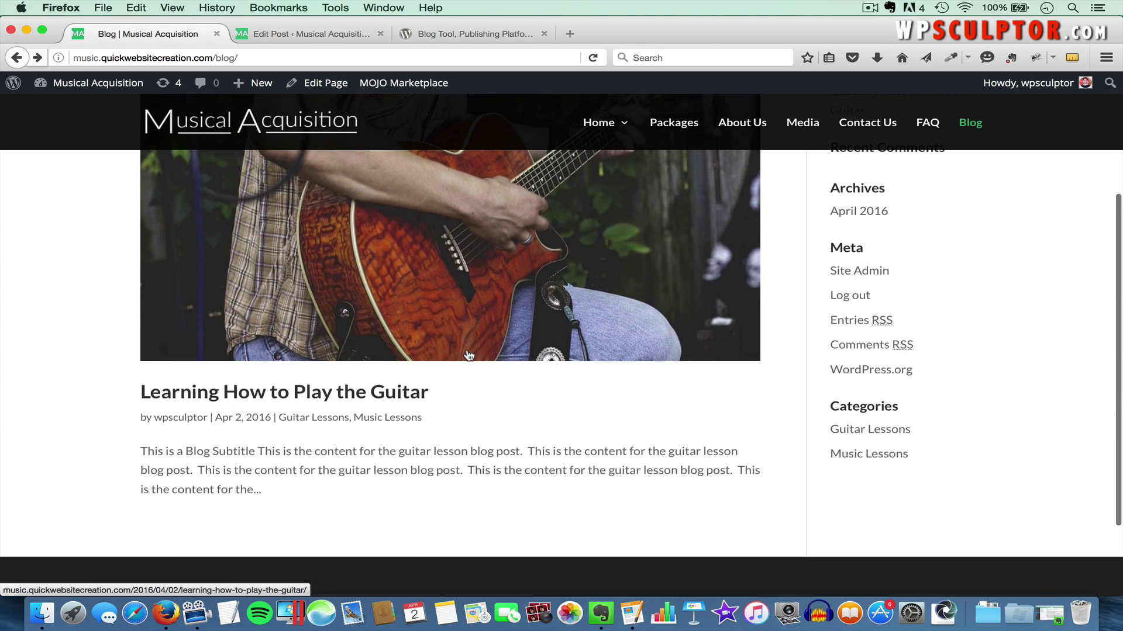
{"action": "scroll", "coordinate": [468, 354], "scroll_direction": "down", "scroll_amount": 3}
{"action": "scroll", "coordinate": [467, 355], "scroll_direction": "up", "scroll_amount": 6}
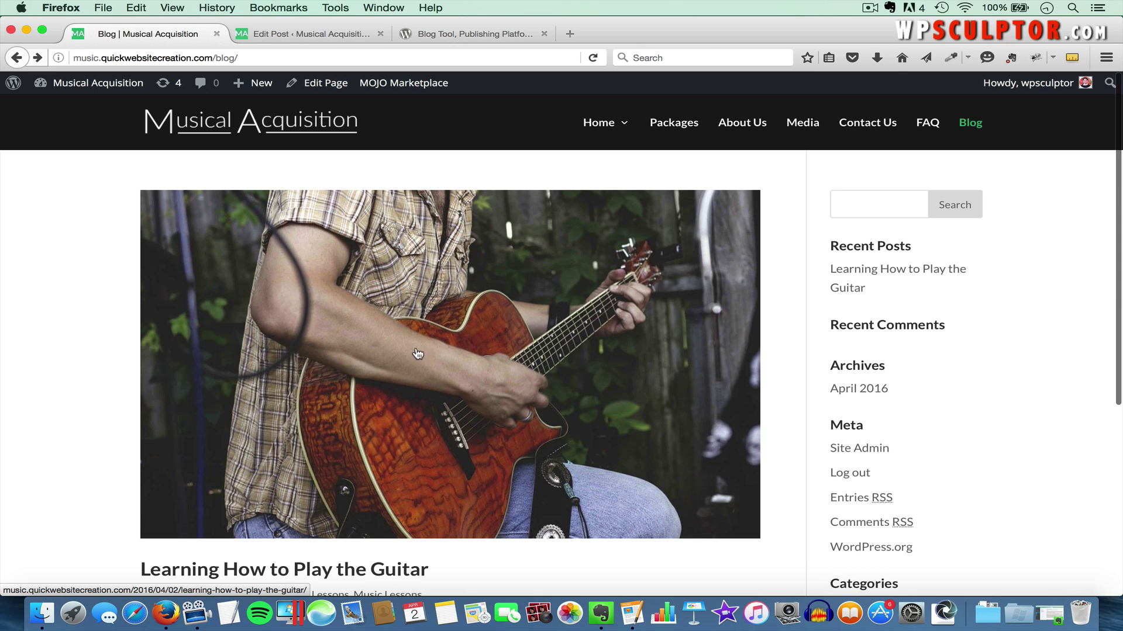
{"action": "scroll", "coordinate": [407, 369], "scroll_direction": "down", "scroll_amount": 3}
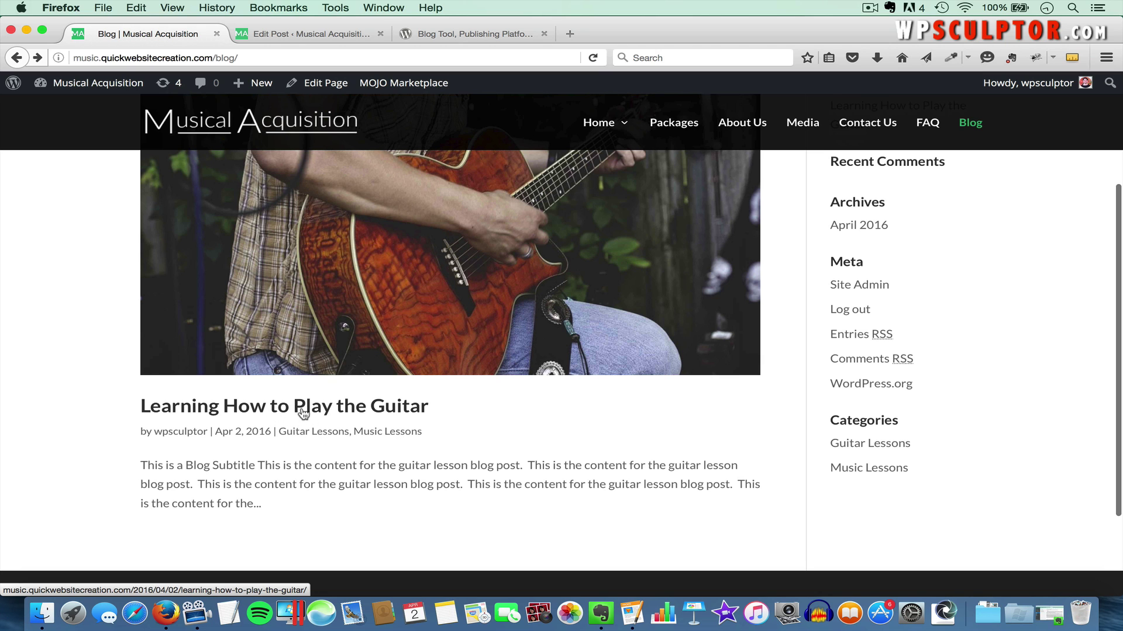
Open the Learning How to Play the Guitar post, read through it, and return to the blog
{"action": "left_click", "coordinate": [301, 413]}
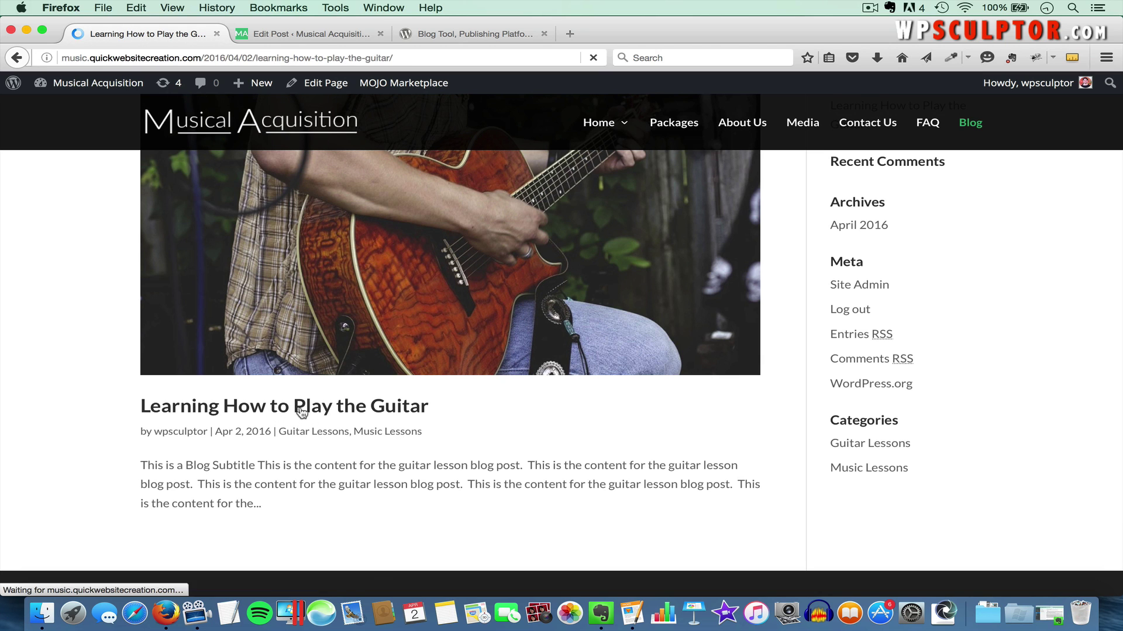
{"action": "scroll", "coordinate": [400, 376], "scroll_direction": "down", "scroll_amount": 8}
{"action": "scroll", "coordinate": [400, 378], "scroll_direction": "down", "scroll_amount": 3}
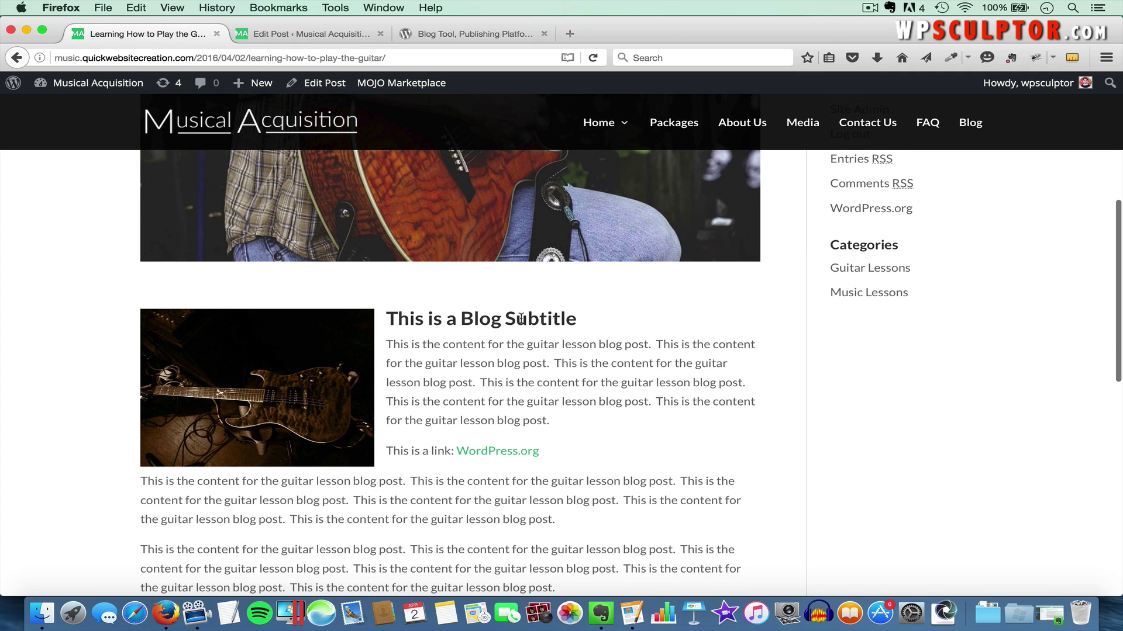
{"action": "scroll", "coordinate": [552, 411], "scroll_direction": "down", "scroll_amount": 3}
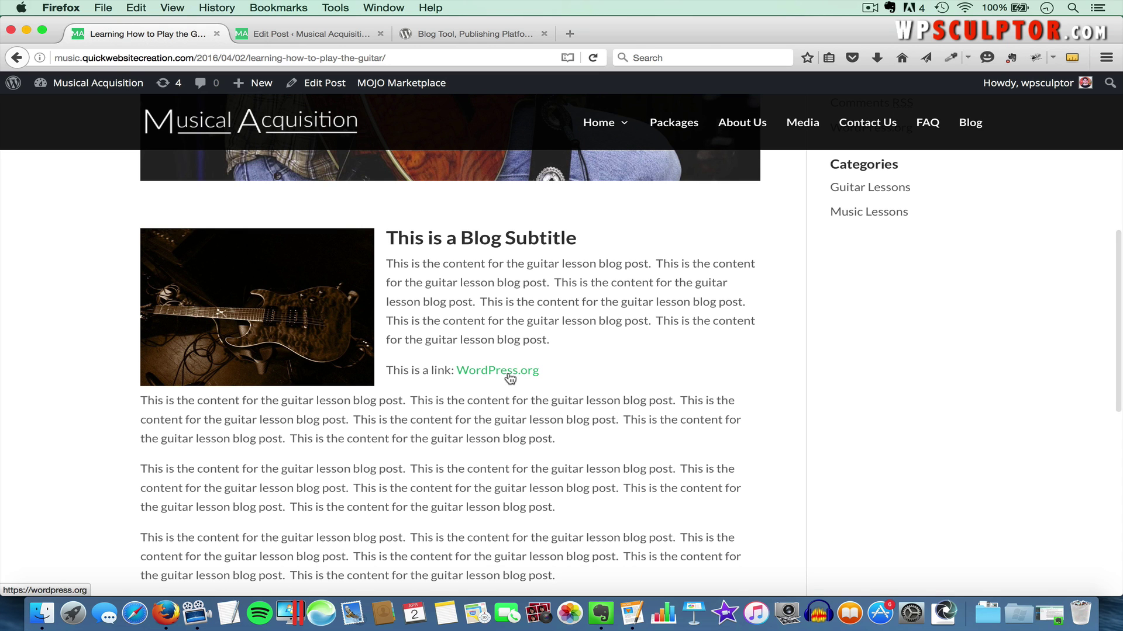
{"action": "scroll", "coordinate": [509, 433], "scroll_direction": "down", "scroll_amount": 5}
{"action": "scroll", "coordinate": [508, 433], "scroll_direction": "up", "scroll_amount": 9}
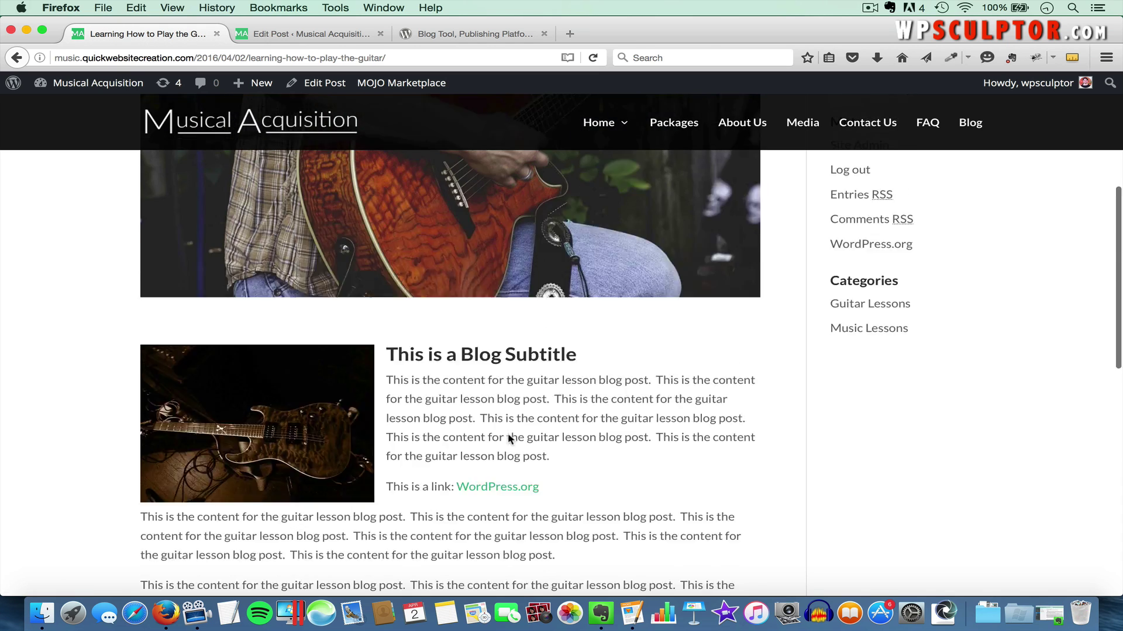
{"action": "scroll", "coordinate": [507, 433], "scroll_direction": "up", "scroll_amount": 8}
{"action": "left_click", "coordinate": [16, 58]}
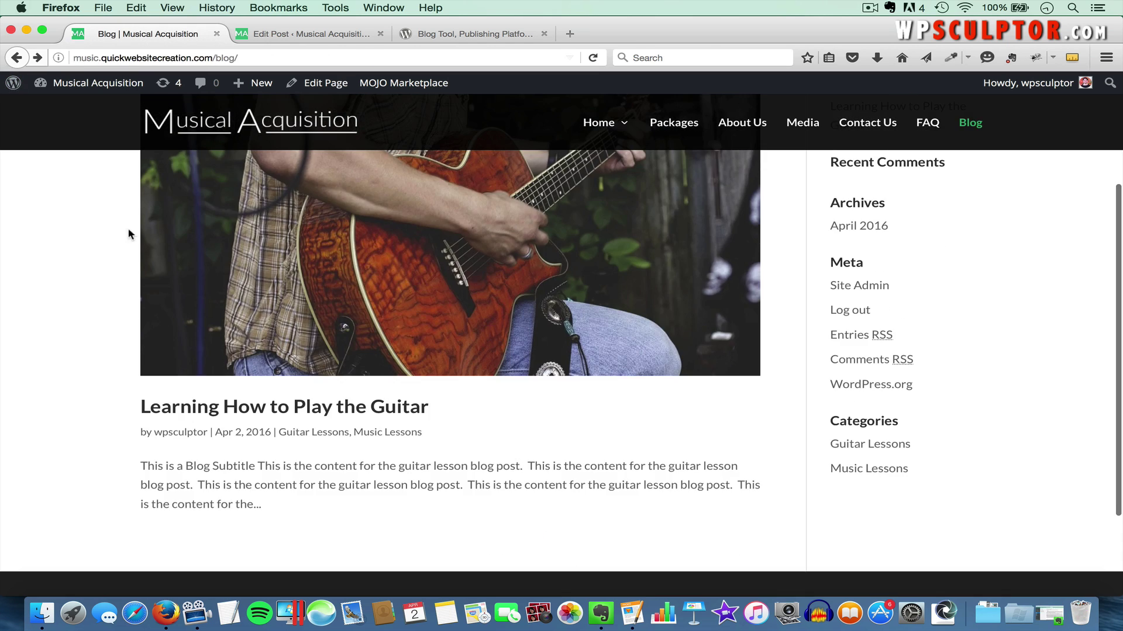
{"action": "scroll", "coordinate": [269, 319], "scroll_direction": "down", "scroll_amount": 2}
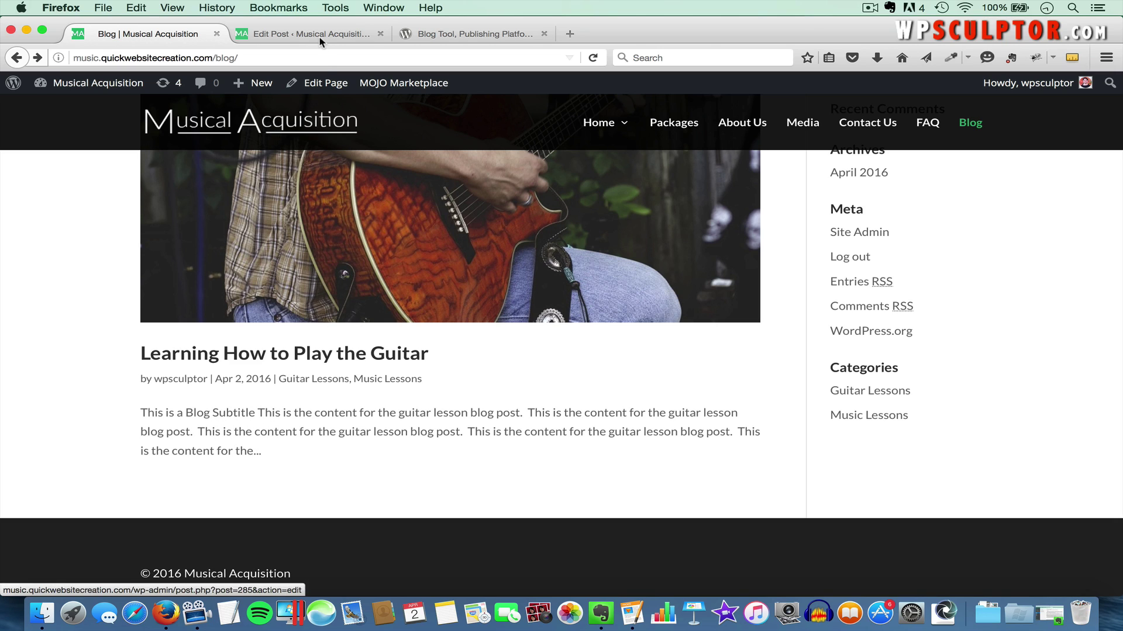
Enter the excerpt 'This is a sample blog post excerpt.' in the Excerpt box and update the post
{"action": "left_click", "coordinate": [300, 33]}
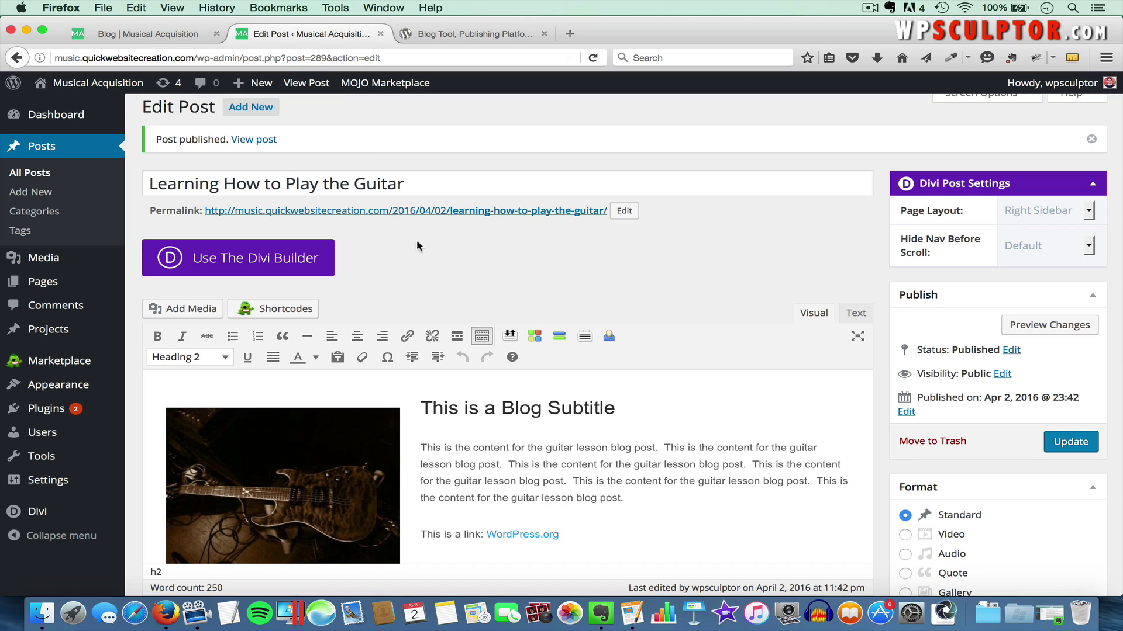
{"action": "scroll", "coordinate": [426, 277], "scroll_direction": "down", "scroll_amount": 5}
{"action": "scroll", "coordinate": [427, 277], "scroll_direction": "up", "scroll_amount": 6}
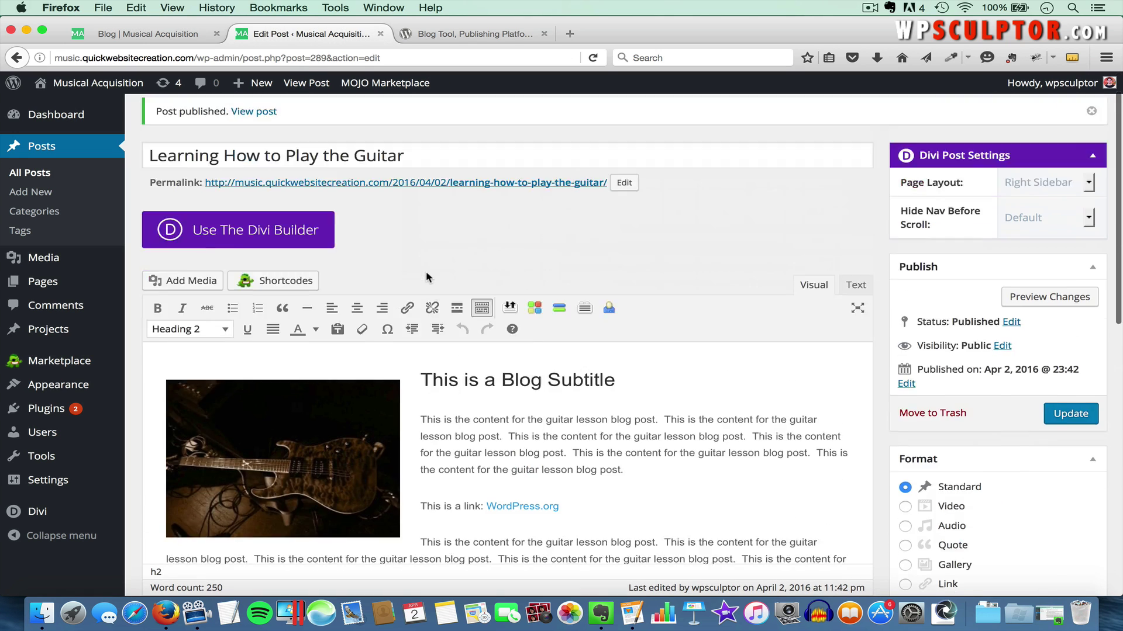
{"action": "left_click", "coordinate": [961, 104]}
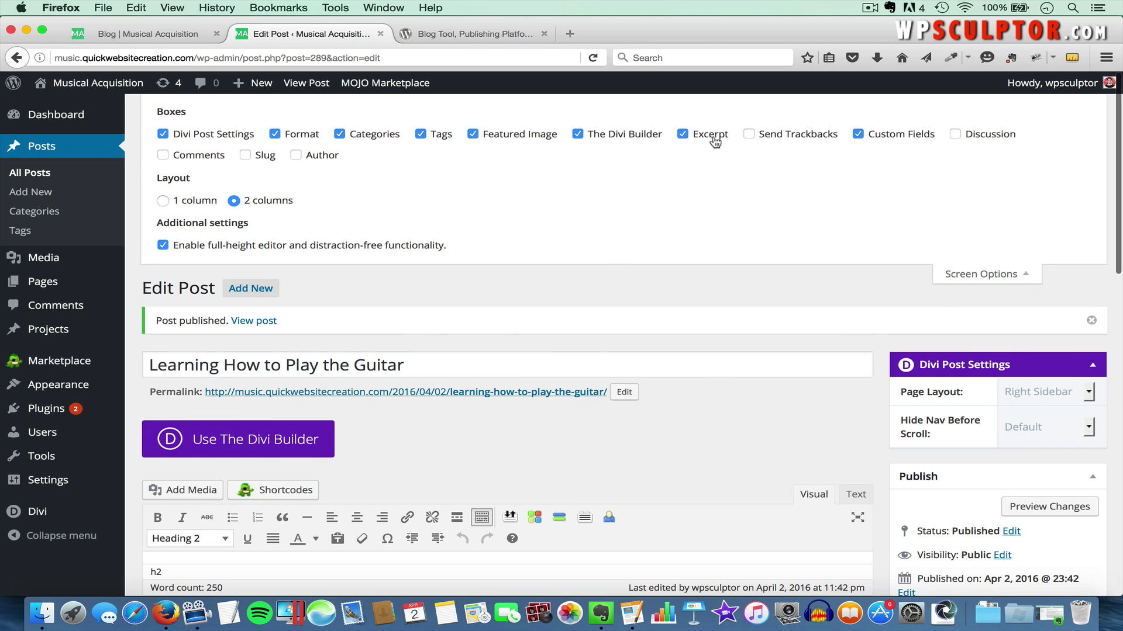
{"action": "left_click", "coordinate": [969, 280]}
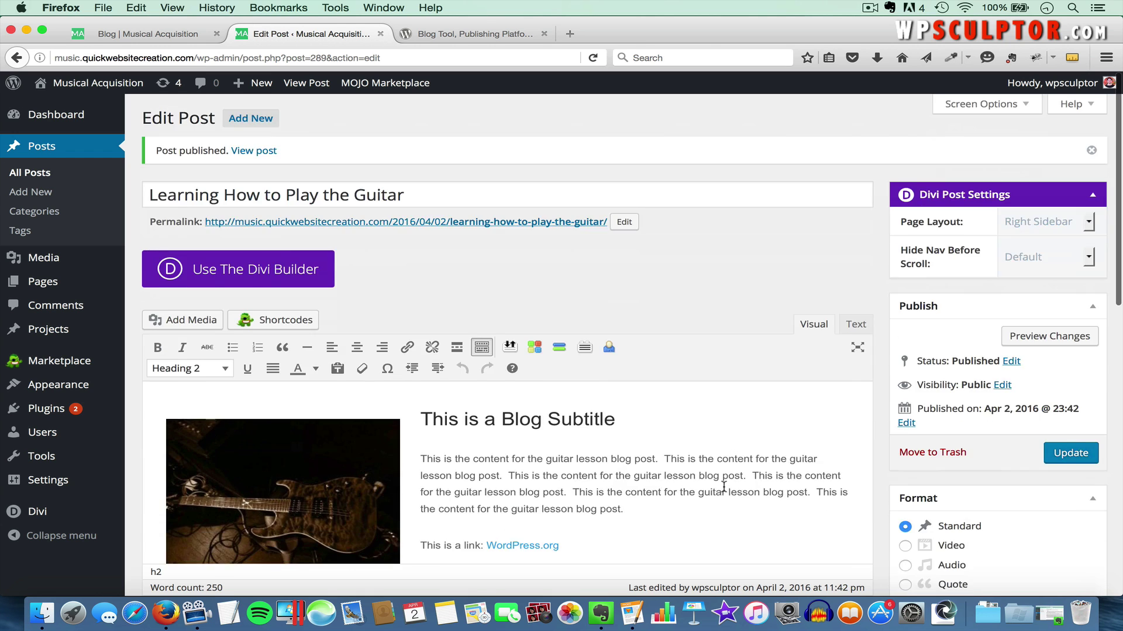
{"action": "scroll", "coordinate": [726, 485], "scroll_direction": "down", "scroll_amount": 3}
{"action": "scroll", "coordinate": [724, 487], "scroll_direction": "down", "scroll_amount": 5}
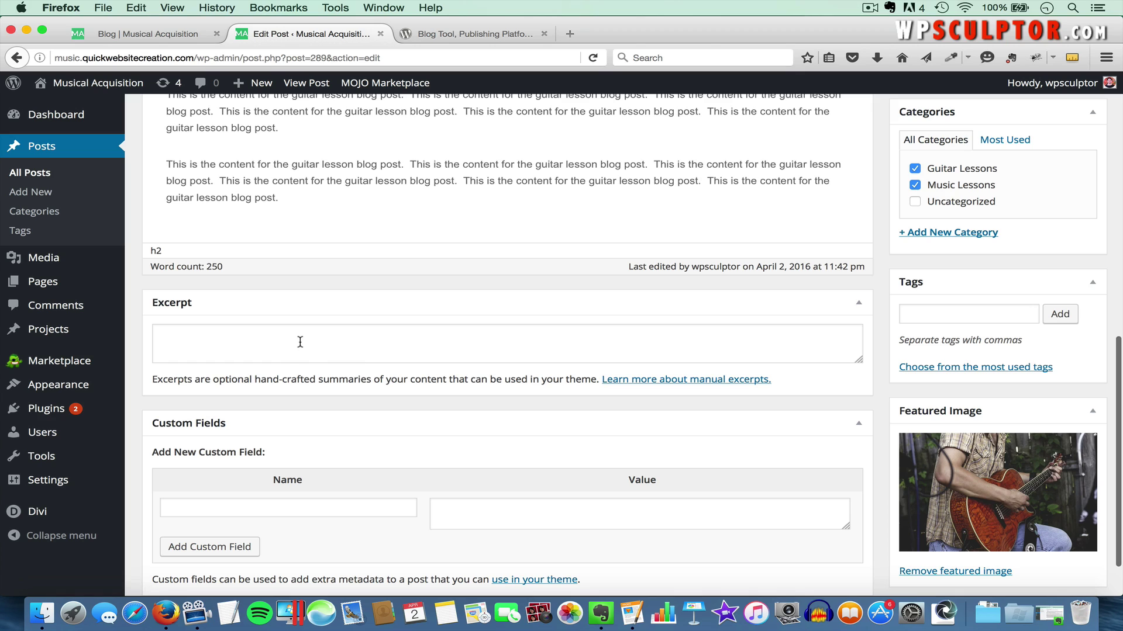
{"action": "left_click", "coordinate": [300, 342]}
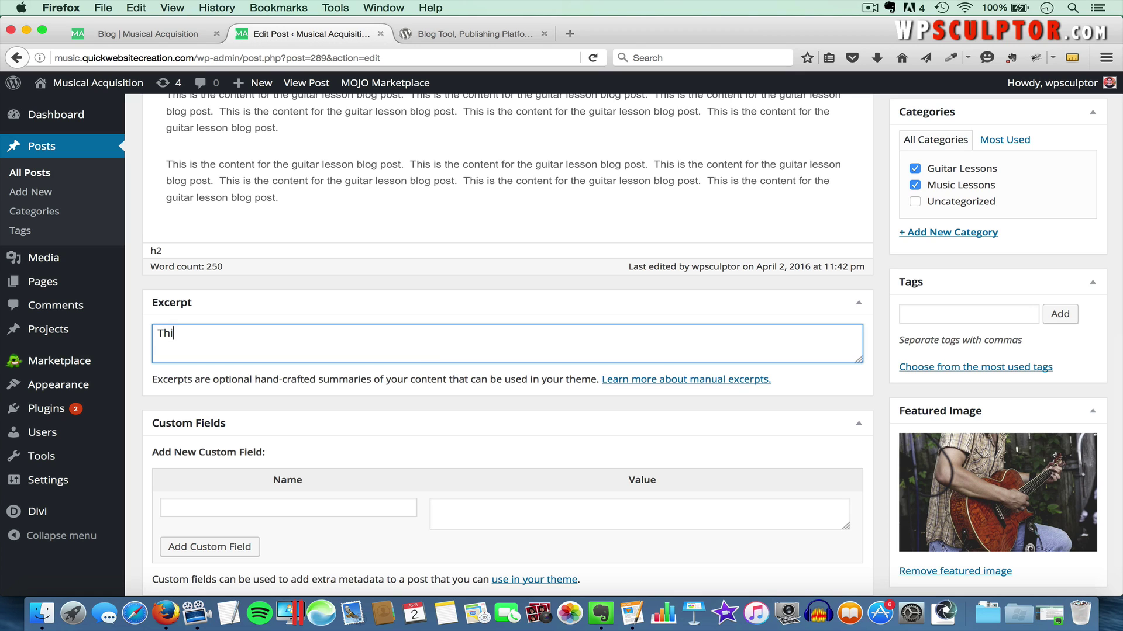
{"action": "type", "text": "This is a sample blog post excerpt."}
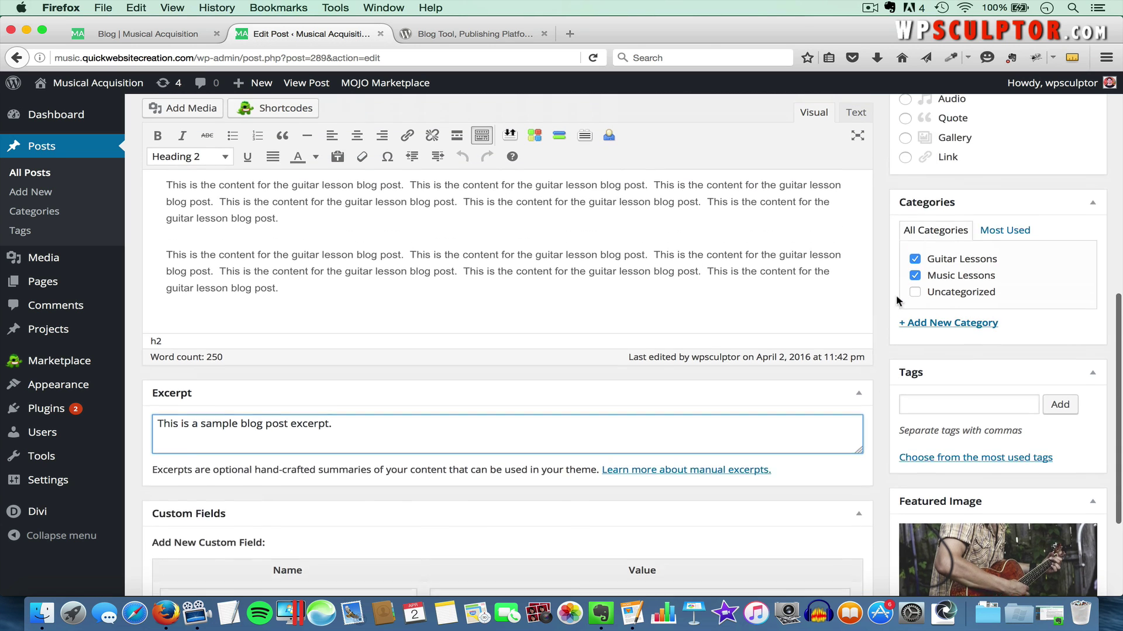
{"action": "scroll", "coordinate": [896, 294], "scroll_direction": "up", "scroll_amount": 5}
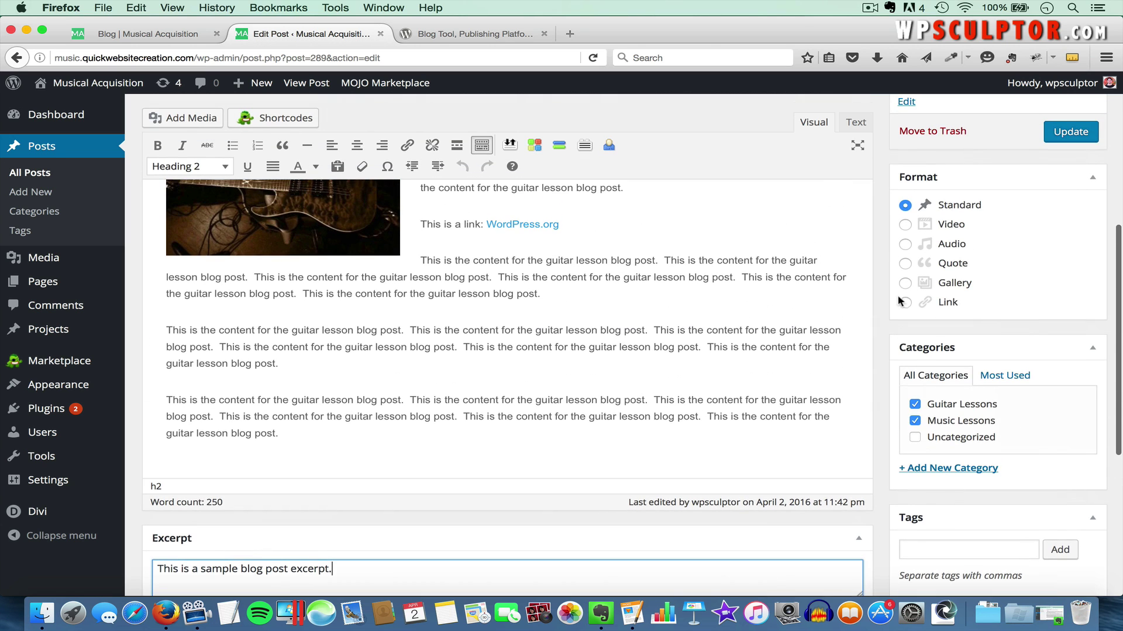
{"action": "left_click", "coordinate": [1069, 134]}
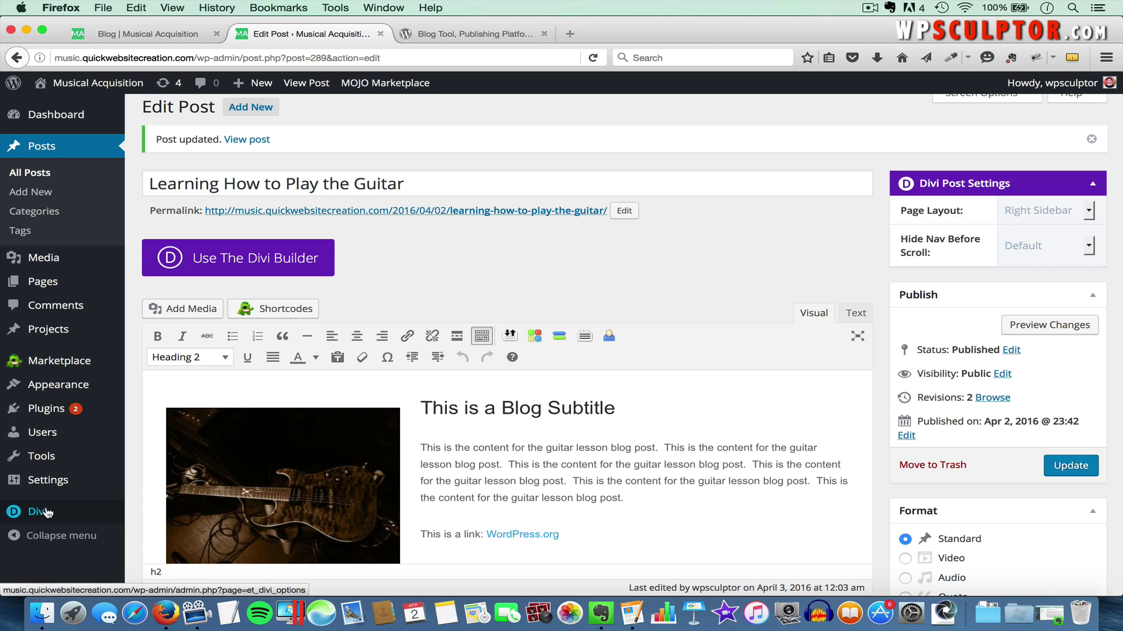
Enable Use Excerpts When Defined in Divi Theme Options, then return to the blog page
{"action": "mouse_move", "coordinate": [47, 513]}
{"action": "left_click", "coordinate": [173, 482]}
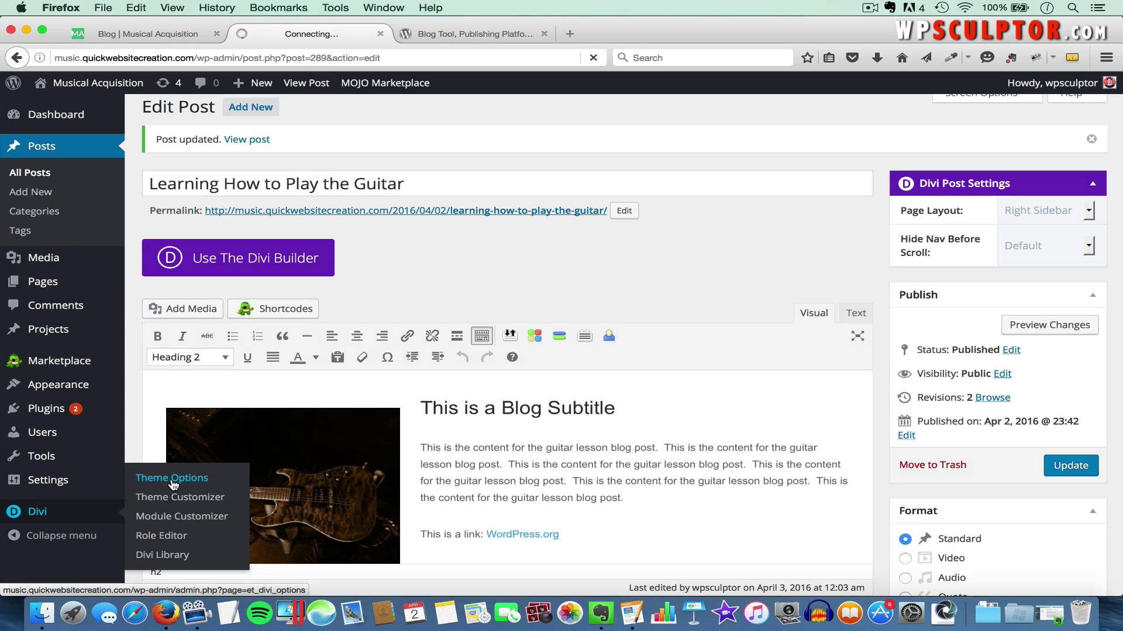
{"action": "scroll", "coordinate": [459, 359], "scroll_direction": "down", "scroll_amount": 13}
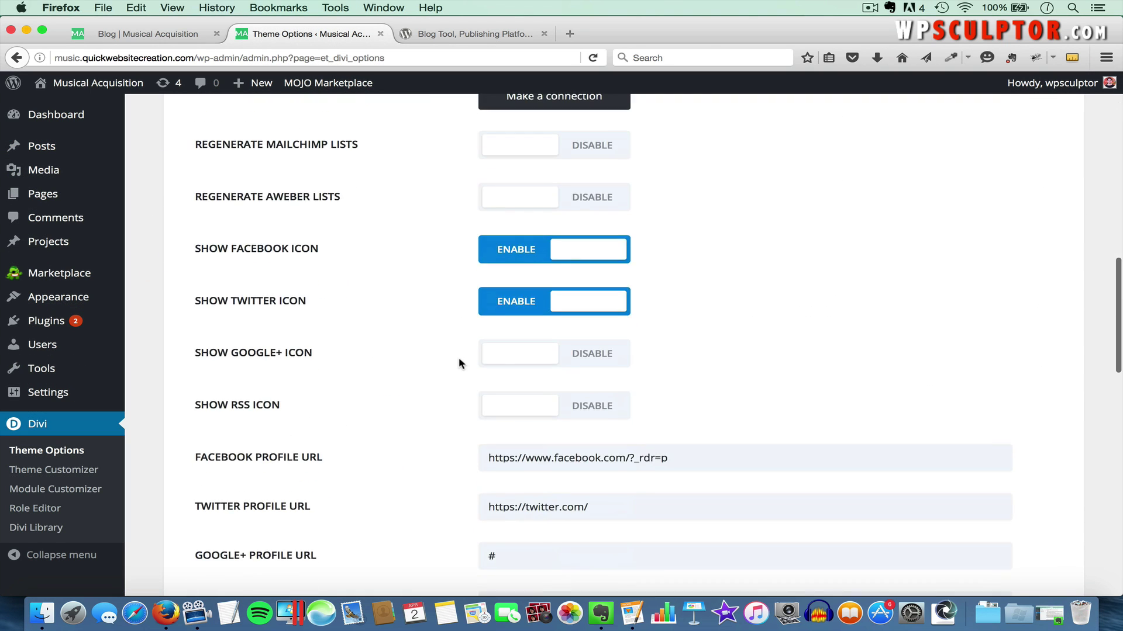
{"action": "scroll", "coordinate": [458, 356], "scroll_direction": "down", "scroll_amount": 12}
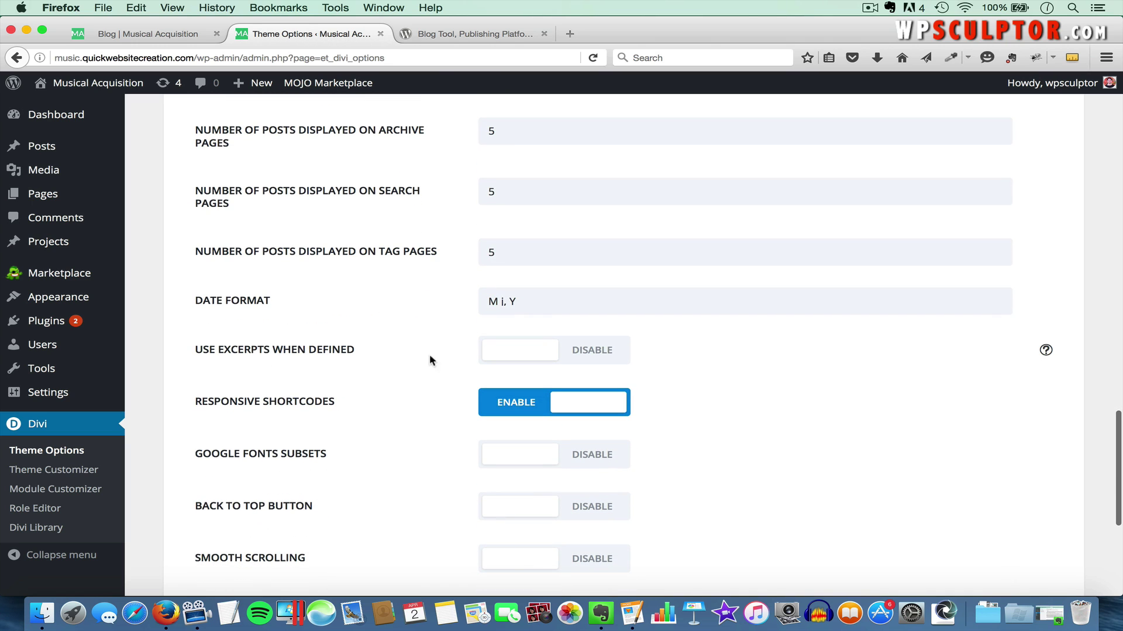
{"action": "left_click", "coordinate": [599, 352]}
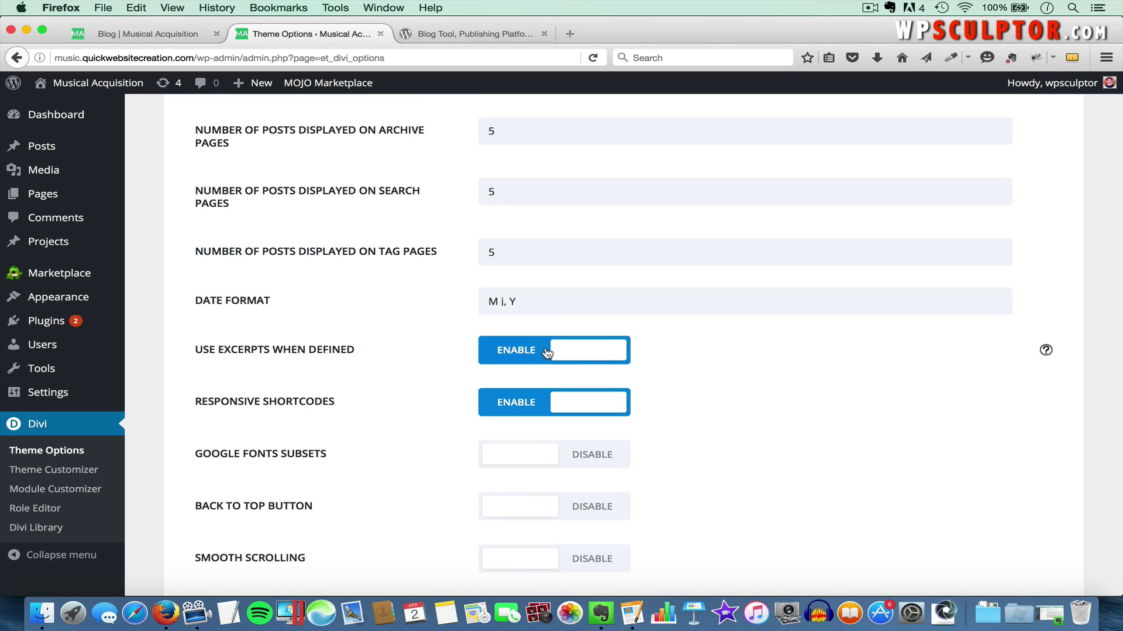
{"action": "scroll", "coordinate": [748, 446], "scroll_direction": "down", "scroll_amount": 5}
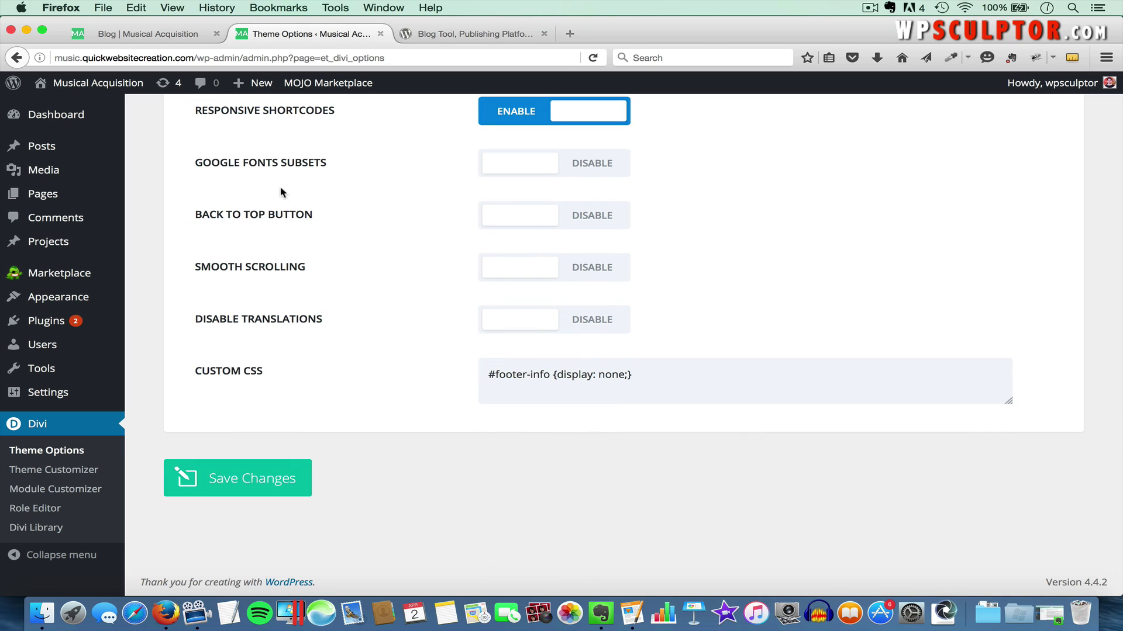
{"action": "left_click", "coordinate": [168, 35]}
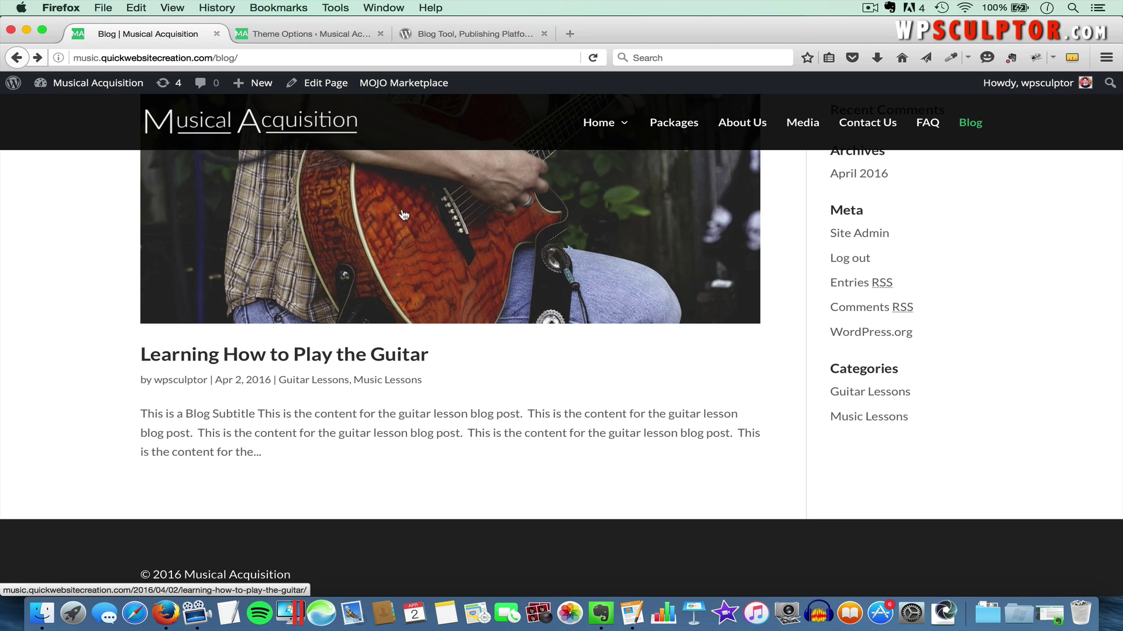
Reload the blog to see the guitar post's custom excerpt and view the full post
{"action": "key", "text": "super+r"}
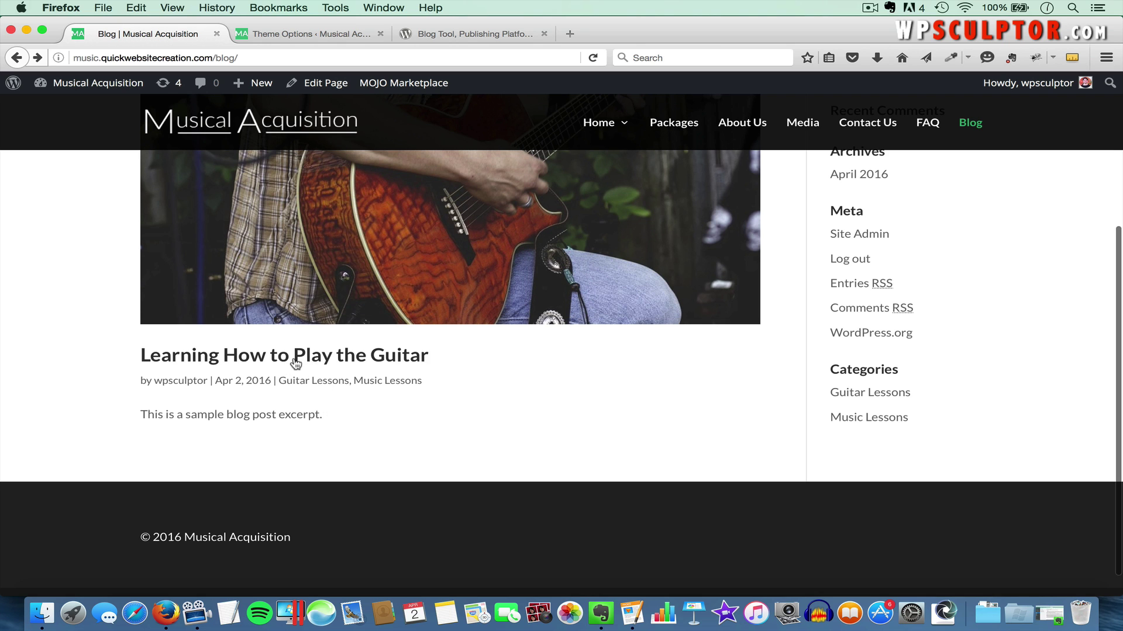
{"action": "scroll", "coordinate": [280, 285], "scroll_direction": "up", "scroll_amount": 2}
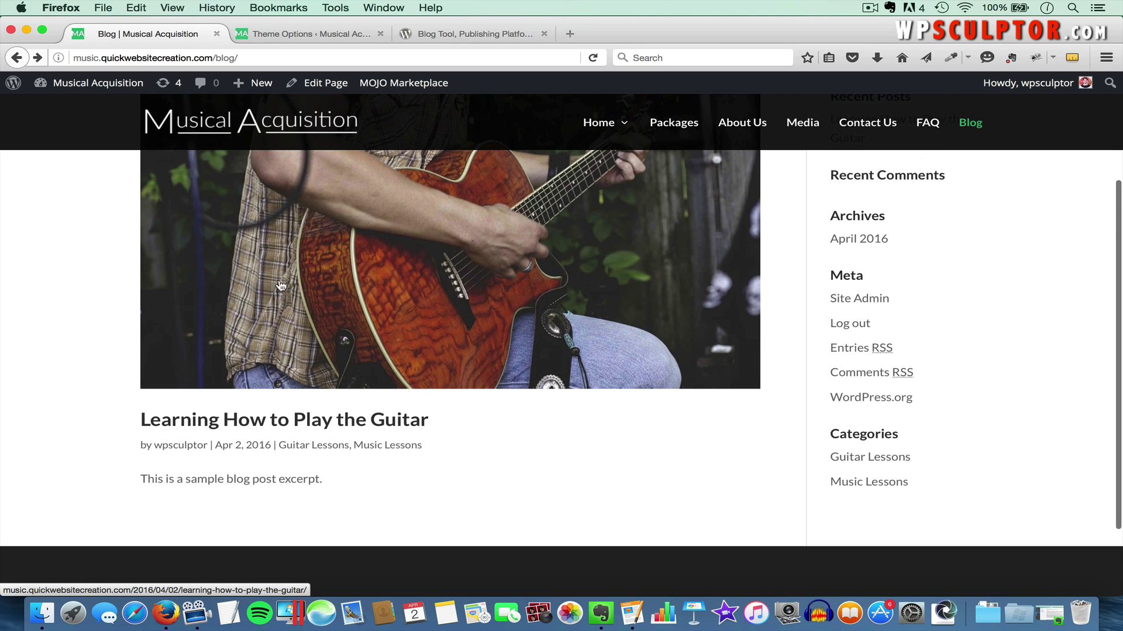
{"action": "left_click", "coordinate": [308, 427]}
{"action": "scroll", "coordinate": [401, 481], "scroll_direction": "down", "scroll_amount": 7}
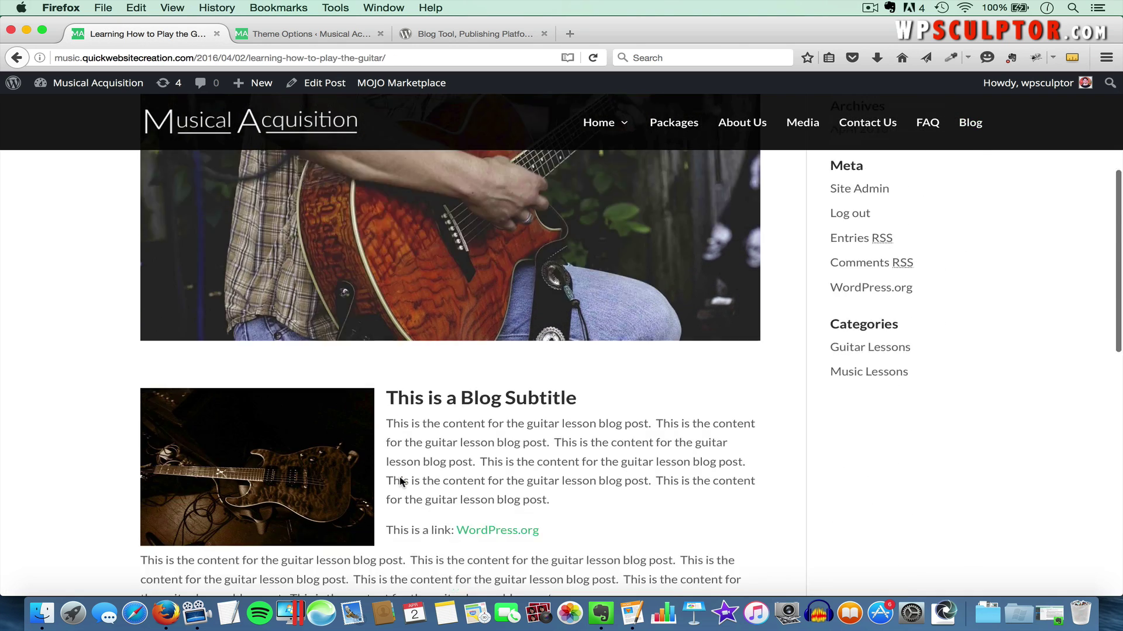
{"action": "scroll", "coordinate": [427, 380], "scroll_direction": "up", "scroll_amount": 6}
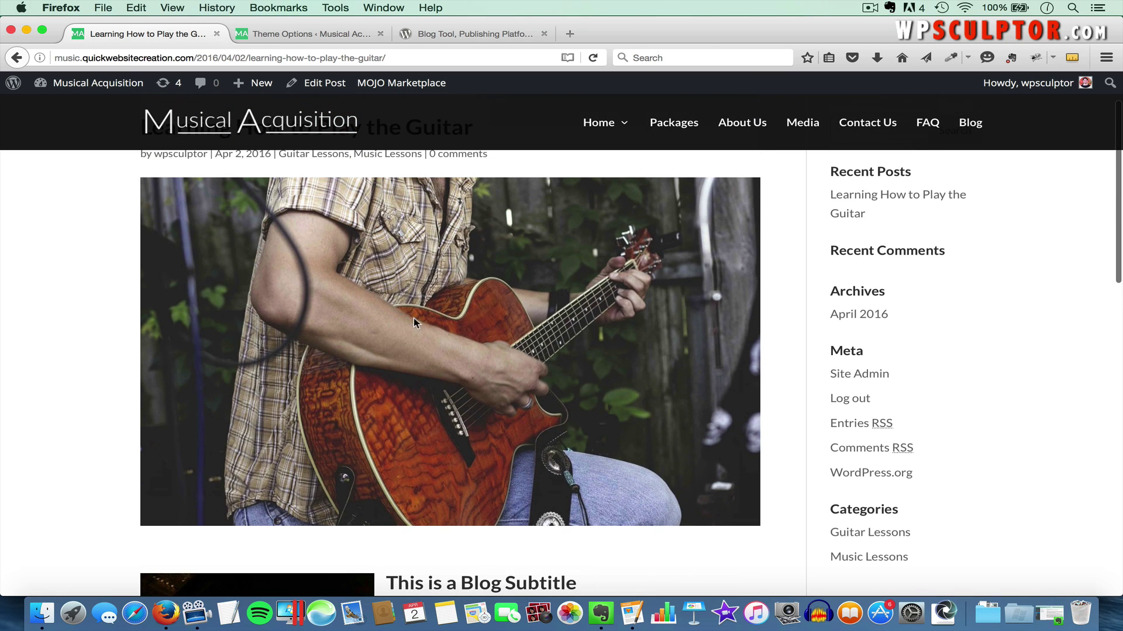
{"action": "left_click", "coordinate": [319, 34]}
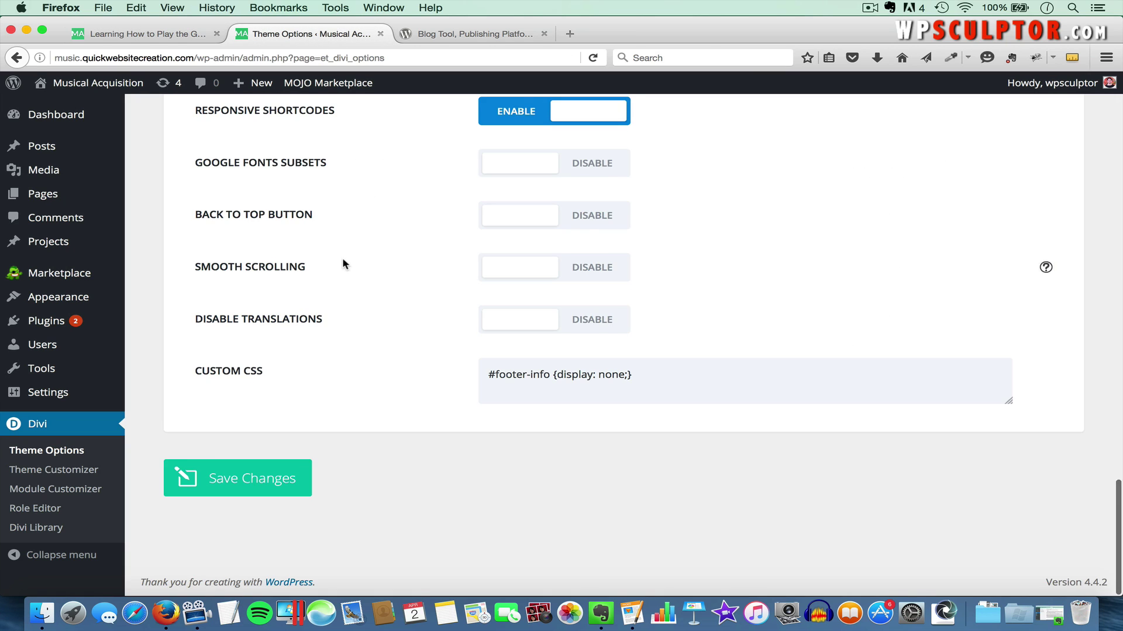
Empty the guitar lesson post's Excerpt box and update the post
{"action": "scroll", "coordinate": [342, 257], "scroll_direction": "up", "scroll_amount": 1}
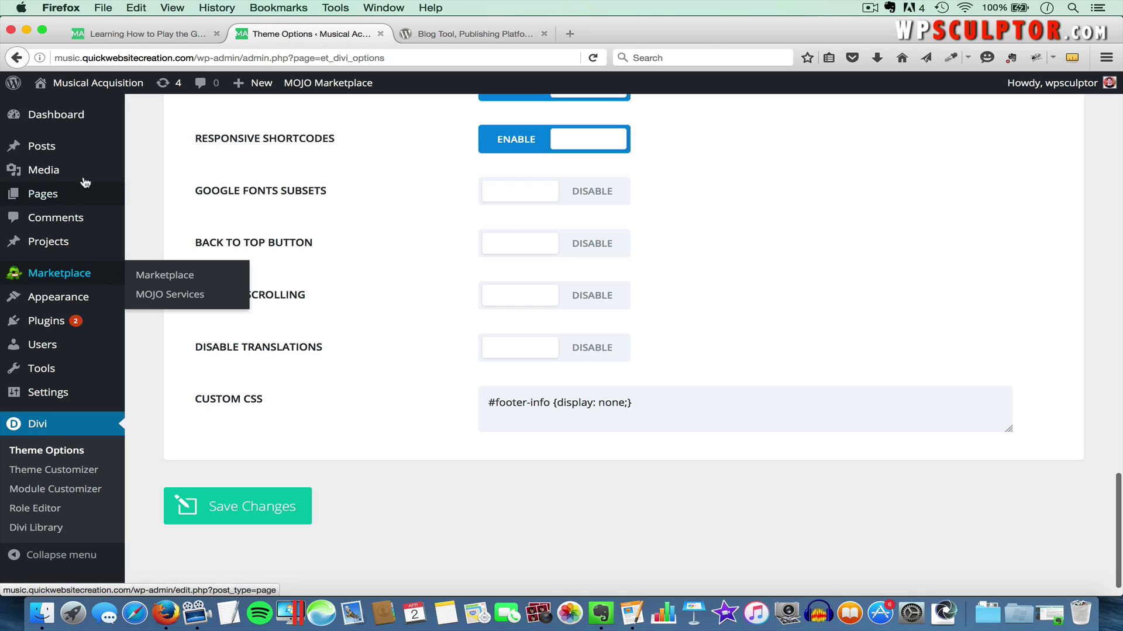
{"action": "left_click", "coordinate": [158, 155]}
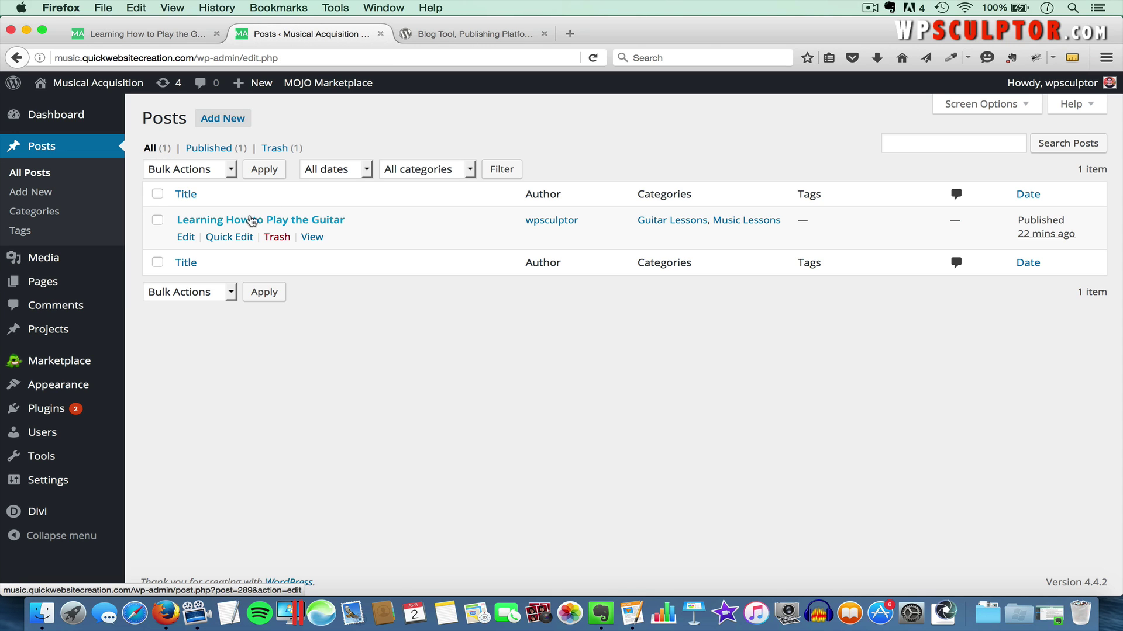
{"action": "left_click", "coordinate": [294, 221]}
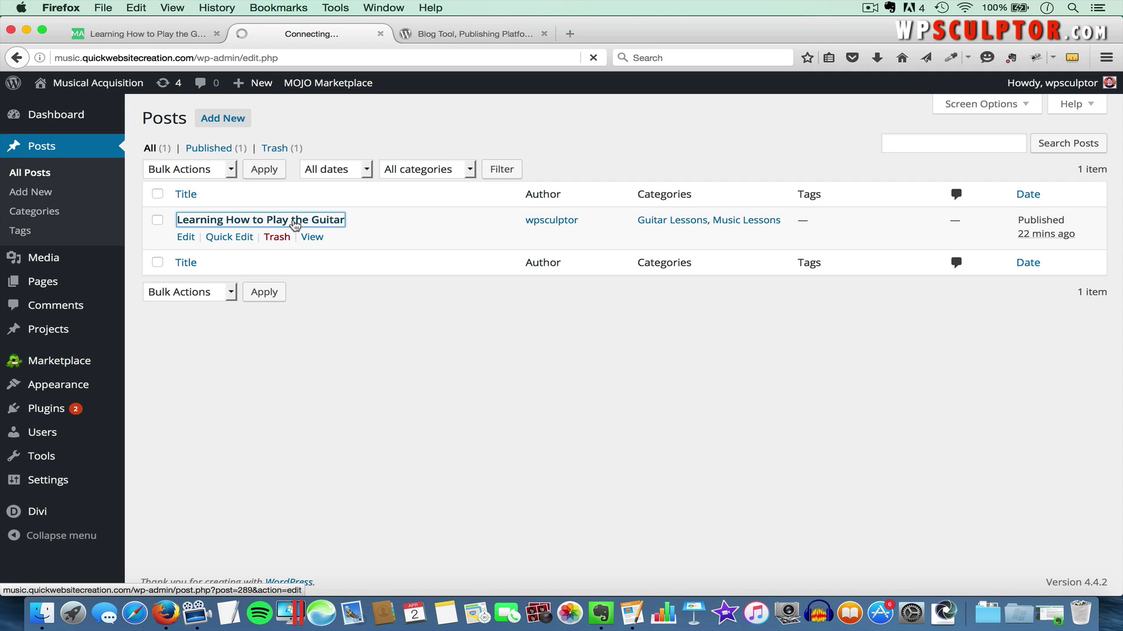
{"action": "scroll", "coordinate": [529, 389], "scroll_direction": "down", "scroll_amount": 5}
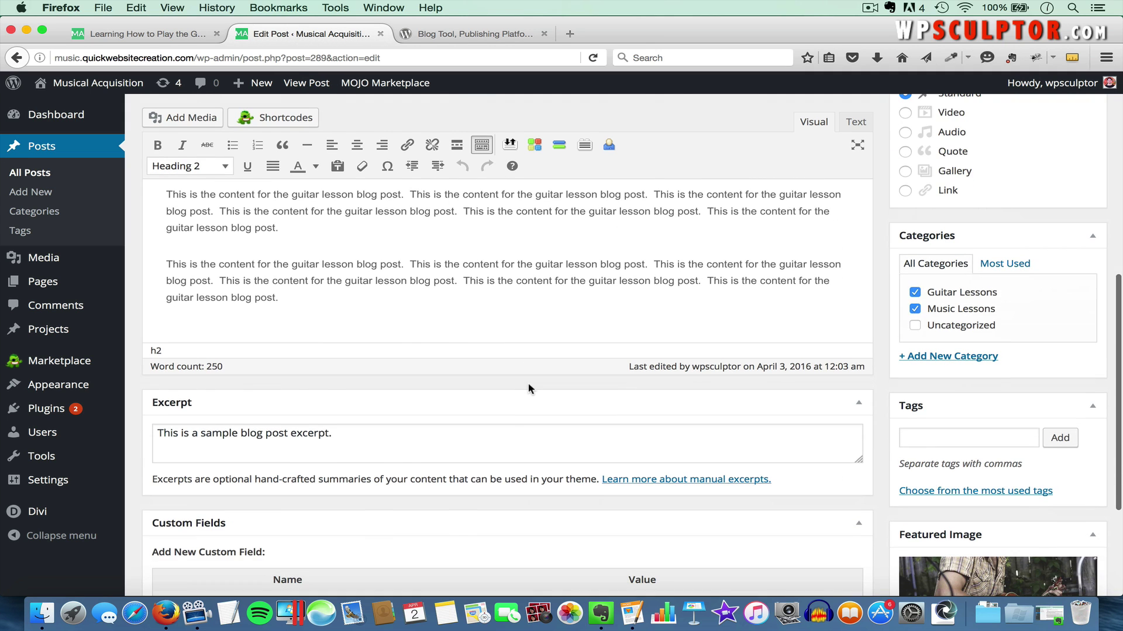
{"action": "scroll", "coordinate": [371, 437], "scroll_direction": "down", "scroll_amount": 3}
{"action": "left_click", "coordinate": [228, 427]}
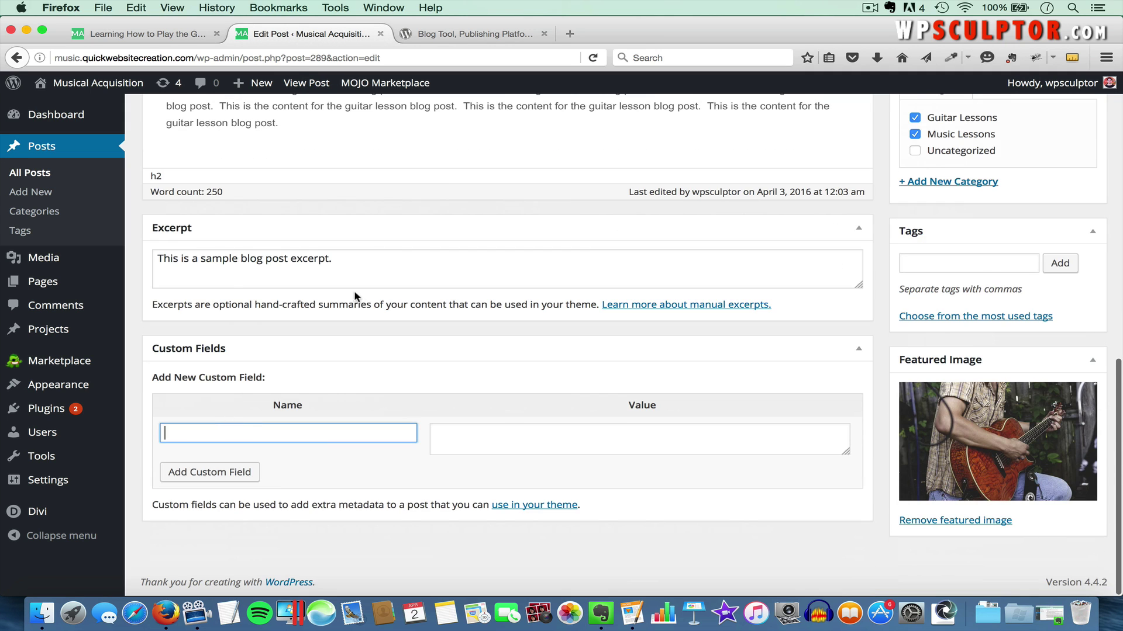
{"action": "left_click", "coordinate": [346, 263]}
{"action": "key", "text": "super+a"}
{"action": "key", "text": "BackSpace"}
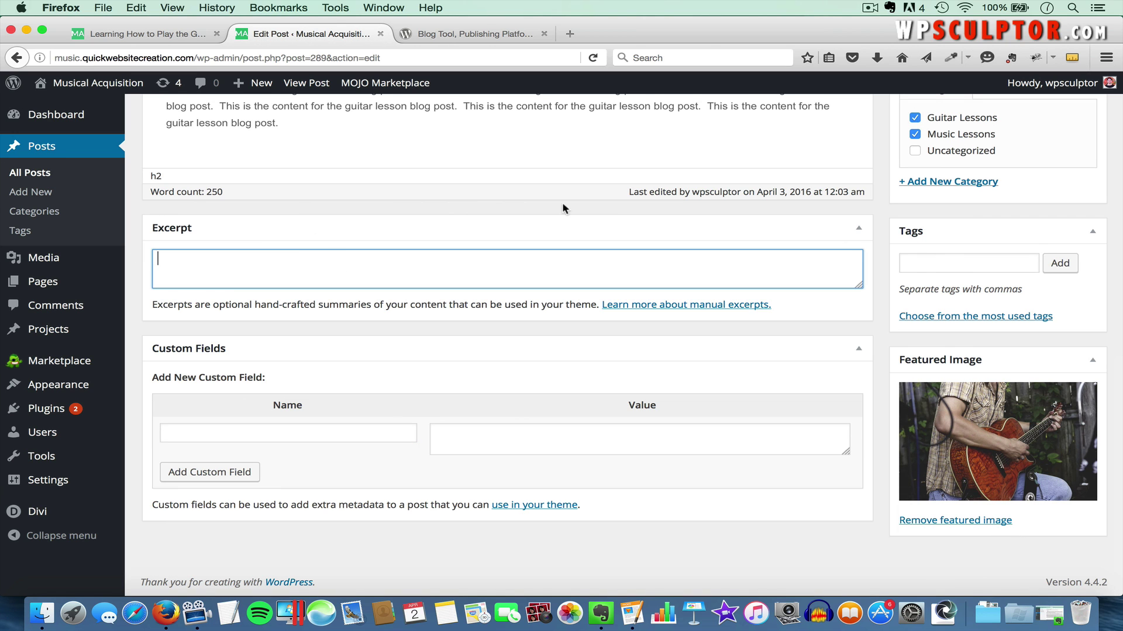
{"action": "scroll", "coordinate": [564, 208], "scroll_direction": "up", "scroll_amount": 6}
{"action": "left_click", "coordinate": [1079, 224]}
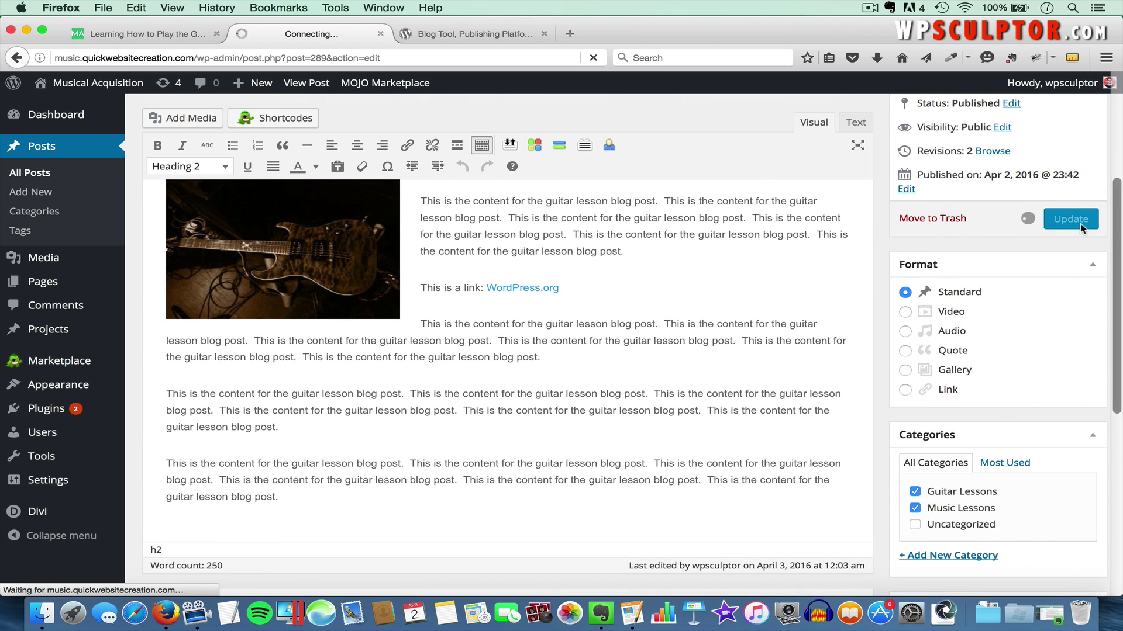
{"action": "left_click", "coordinate": [146, 33]}
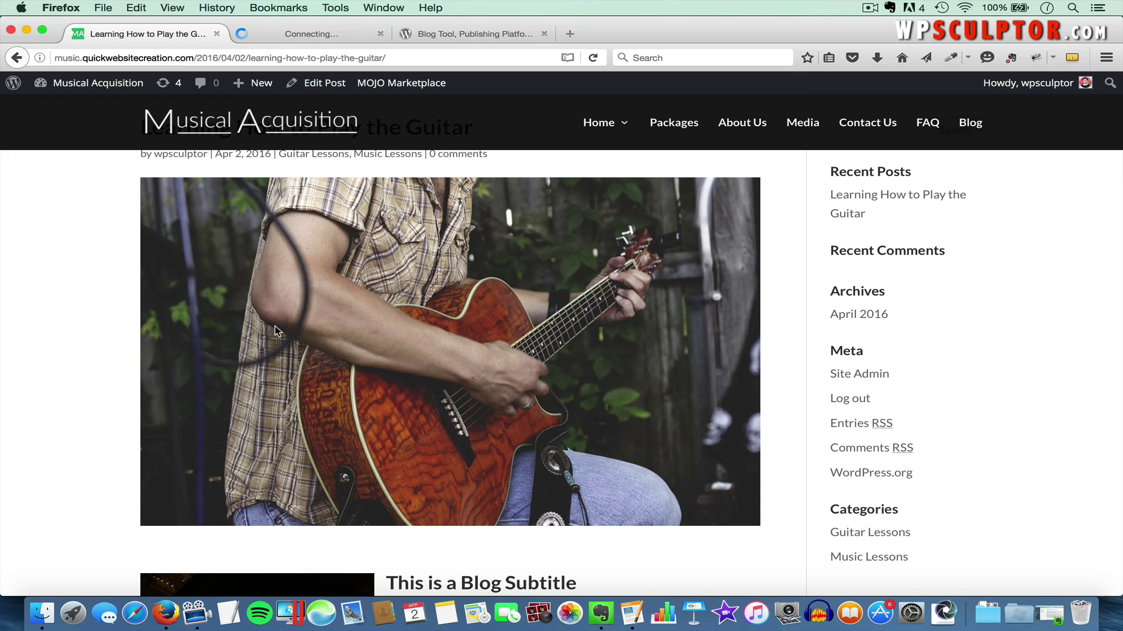
Go to the Blog page and scroll down to the guitar post's preview, which shows its opening content
{"action": "left_click", "coordinate": [974, 124]}
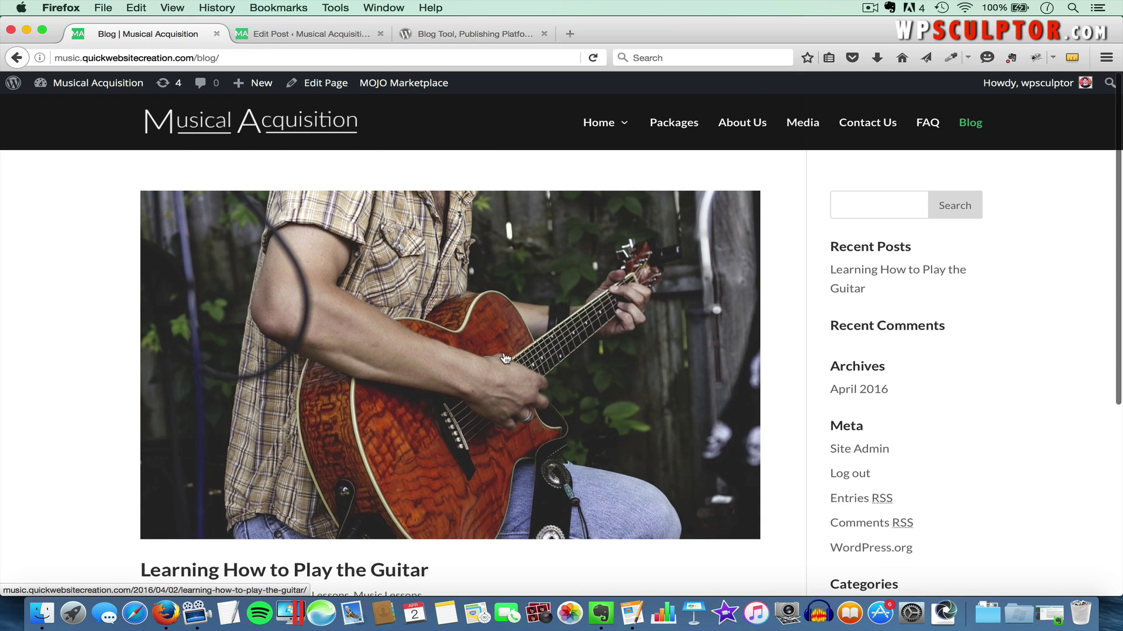
{"action": "scroll", "coordinate": [515, 369], "scroll_direction": "down", "scroll_amount": 5}
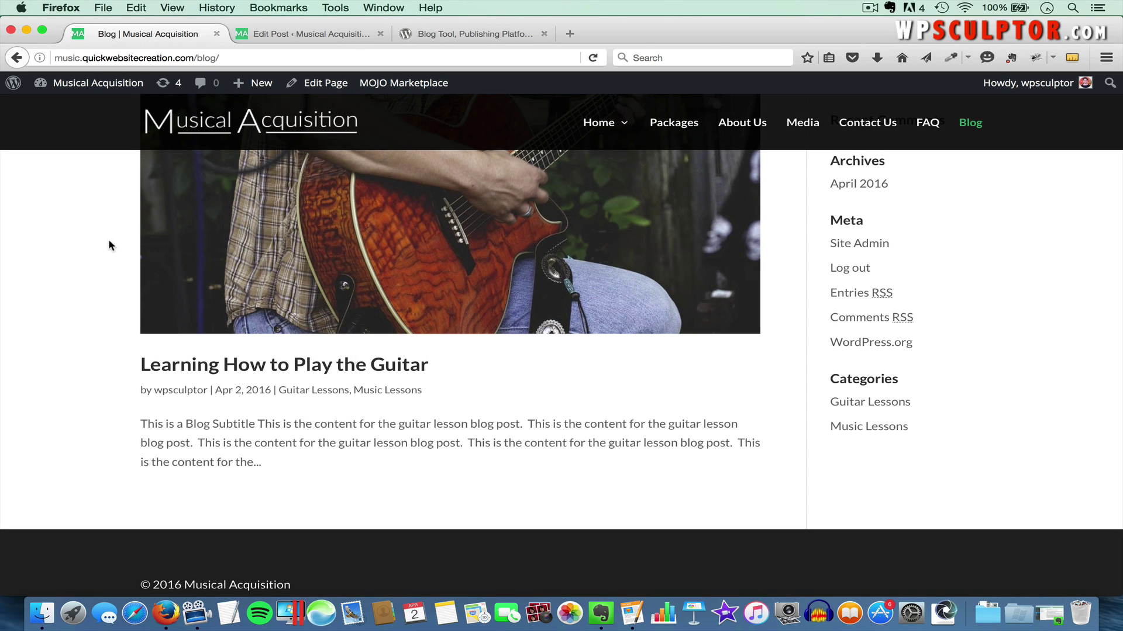
Start a new post titled 'Learning How to Play the Piano' and paste in the four piano lesson paragraphs
{"action": "left_click", "coordinate": [269, 33]}
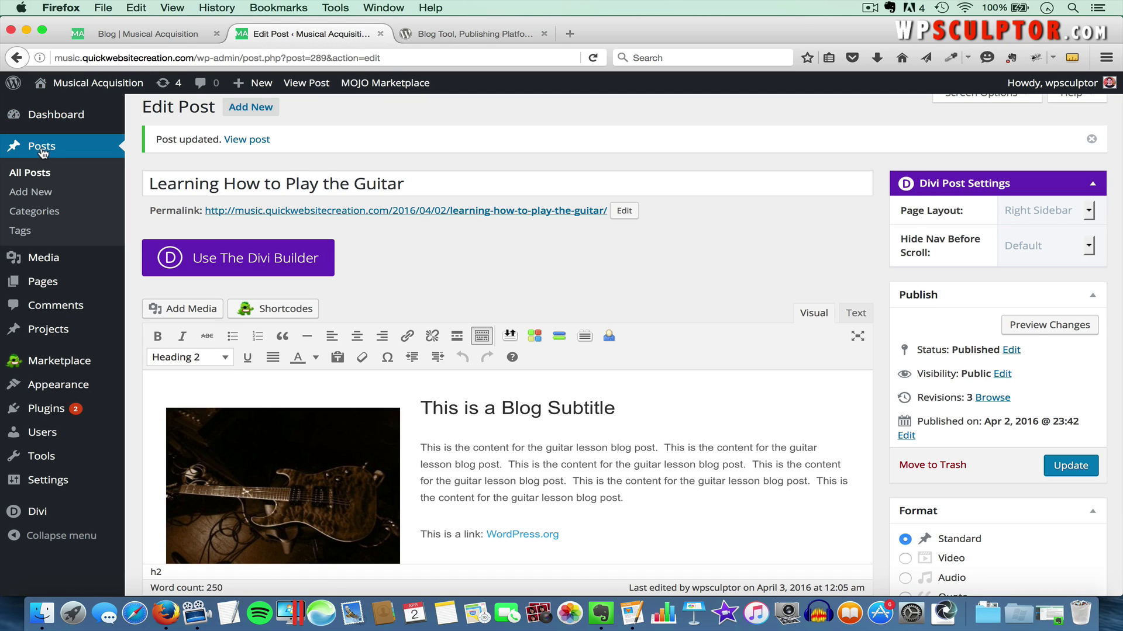
{"action": "left_click", "coordinate": [32, 192]}
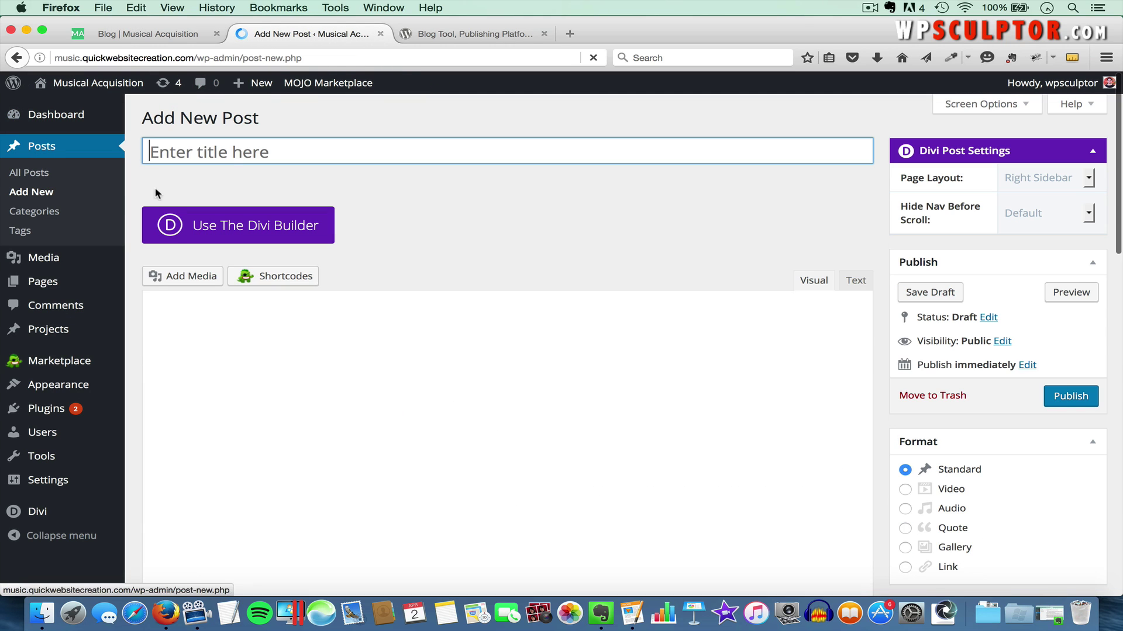
{"action": "type", "text": "Learn "}
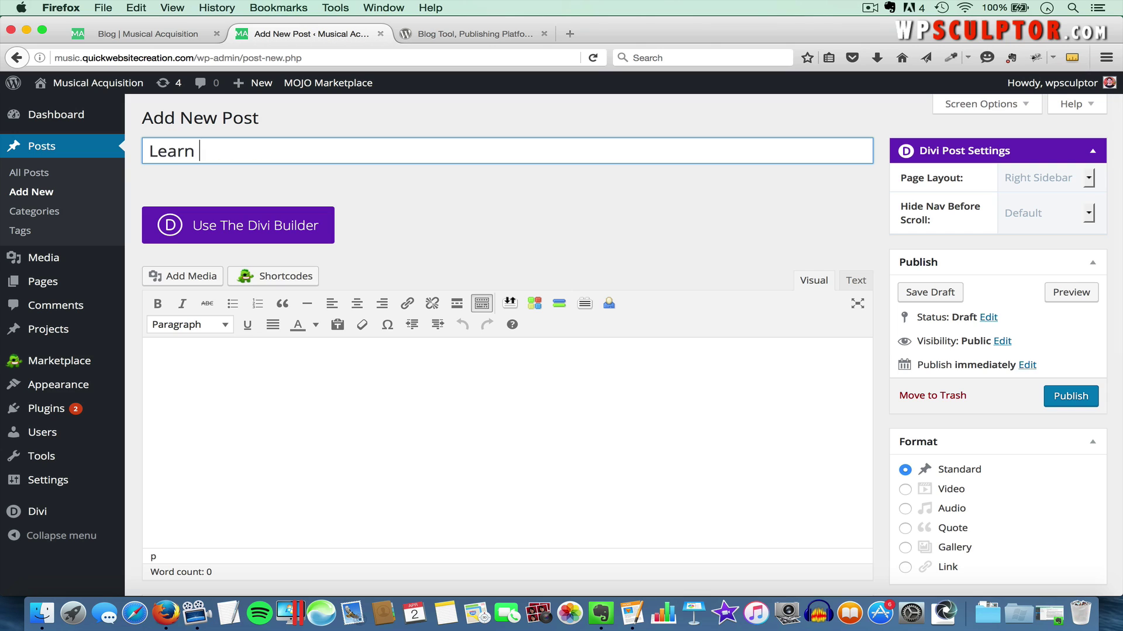
{"action": "type", "text": "ng How to Play the Piano"}
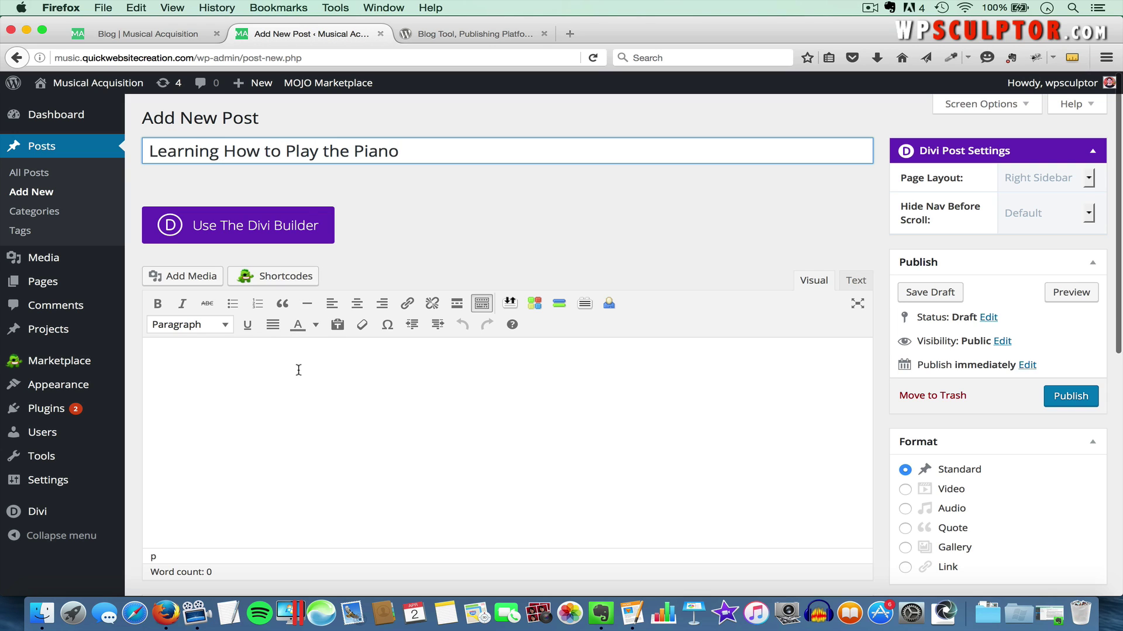
{"action": "left_click", "coordinate": [276, 387]}
{"action": "key", "text": "super+Tab"}
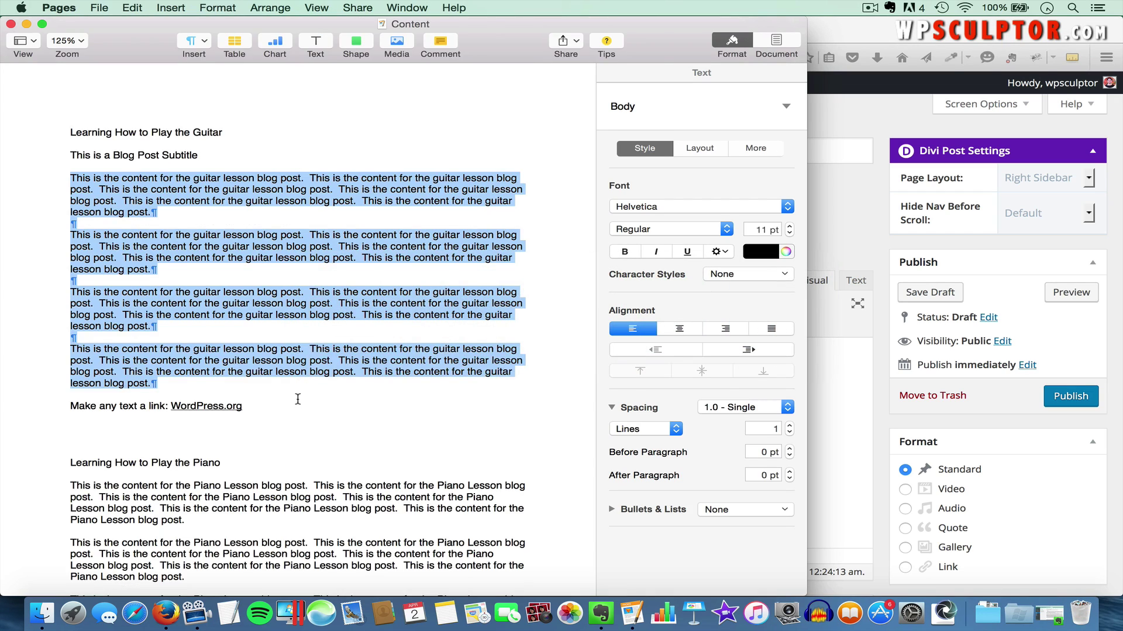
{"action": "scroll", "coordinate": [103, 349], "scroll_direction": "down", "scroll_amount": 5}
{"action": "scroll", "coordinate": [170, 432], "scroll_direction": "down", "scroll_amount": 5}
{"action": "left_click_drag", "start_coordinate": [69, 347], "coordinate": [185, 565]}
{"action": "key", "text": "super+c"}
{"action": "key", "text": "super+Tab"}
{"action": "key", "text": "super+v"}
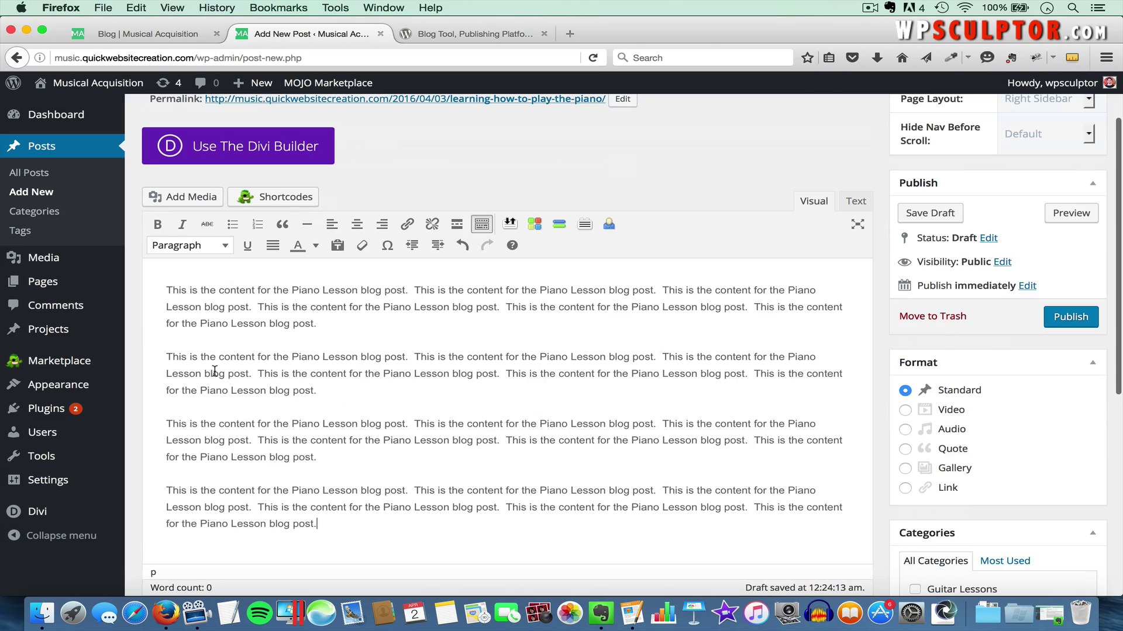
{"action": "scroll", "coordinate": [641, 400], "scroll_direction": "down", "scroll_amount": 6}
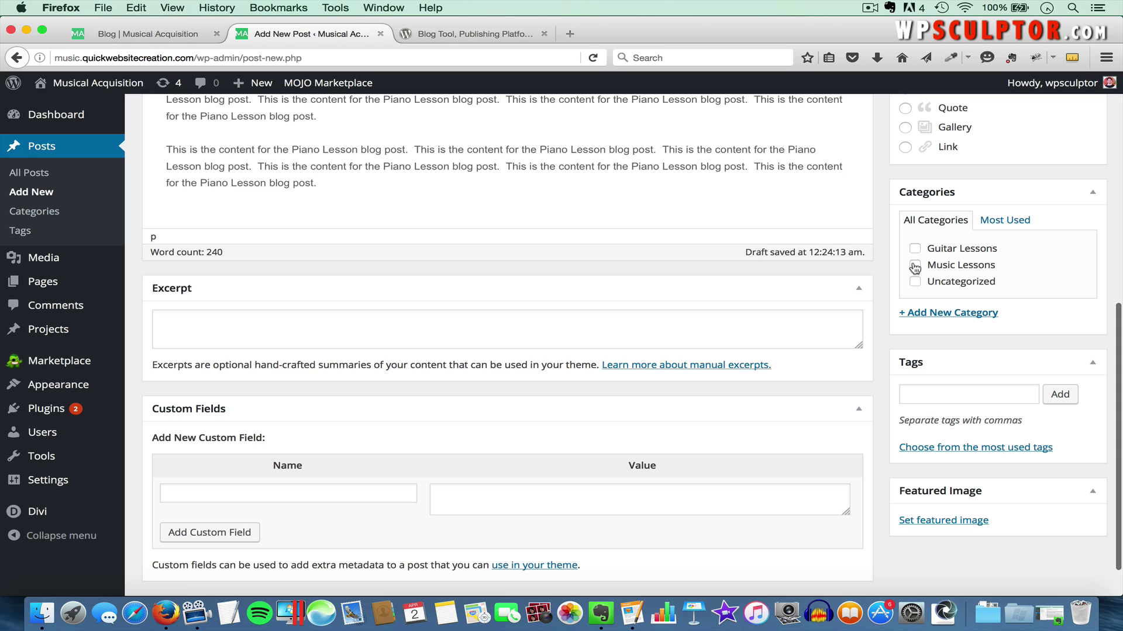
File the post under Music Lessons and a newly added Piano Lessons category
{"action": "left_click", "coordinate": [914, 266]}
{"action": "left_click", "coordinate": [930, 314]}
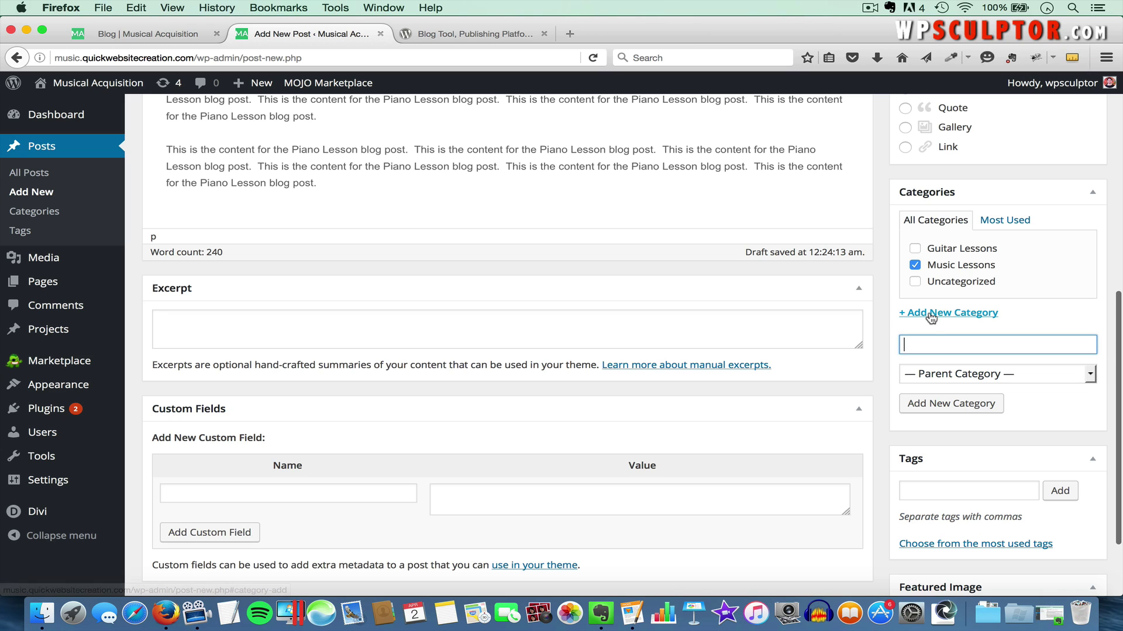
{"action": "type", "text": "Piano Lessons"}
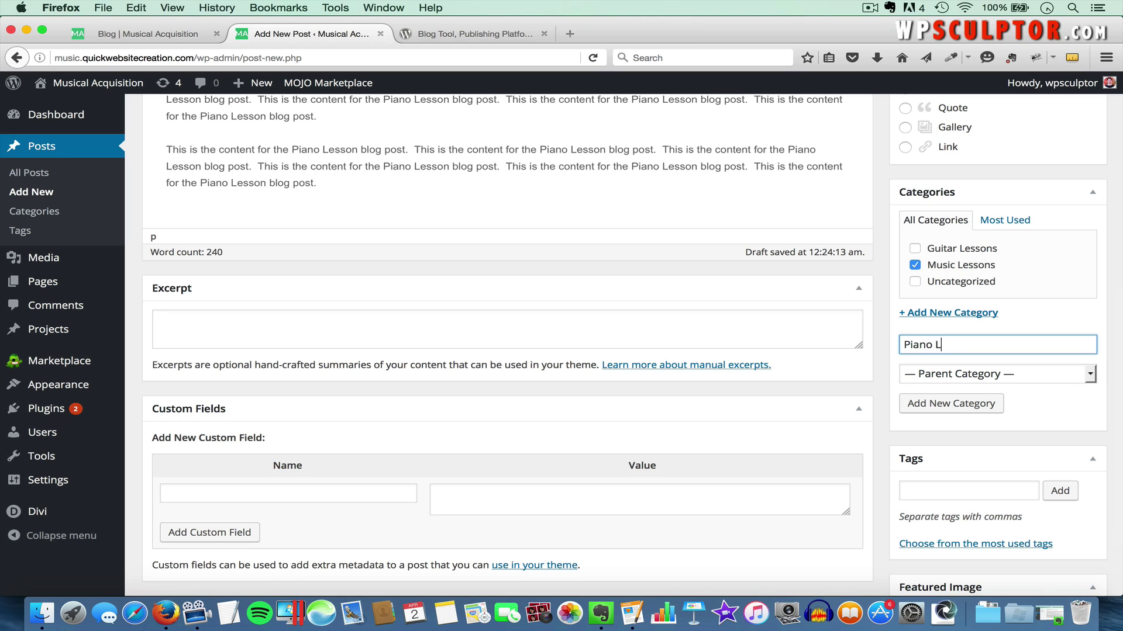
{"action": "left_click", "coordinate": [968, 408]}
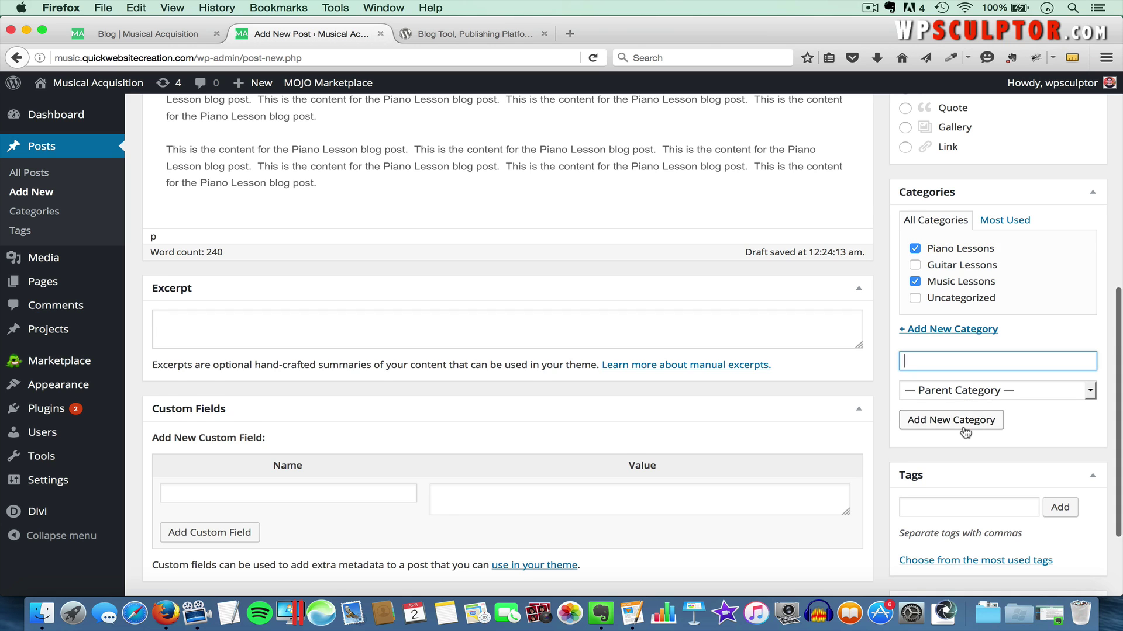
{"action": "scroll", "coordinate": [965, 433], "scroll_direction": "down", "scroll_amount": 2}
Upload piano-490489_1280.jpg as the featured image and publish the piano post
{"action": "left_click", "coordinate": [942, 521]}
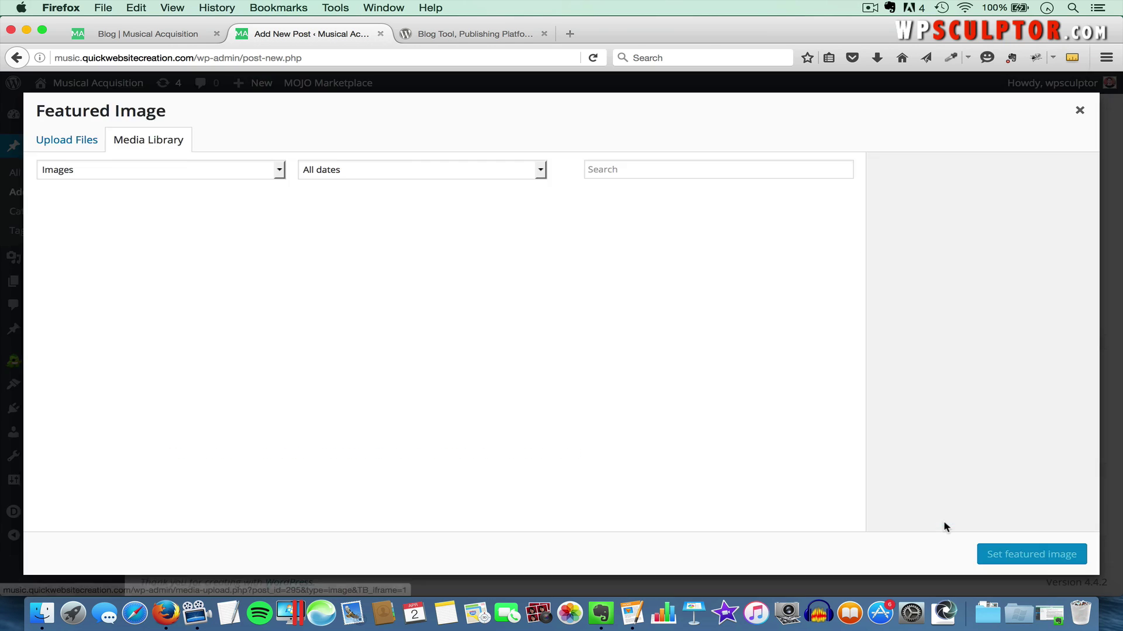
{"action": "left_click", "coordinate": [66, 143]}
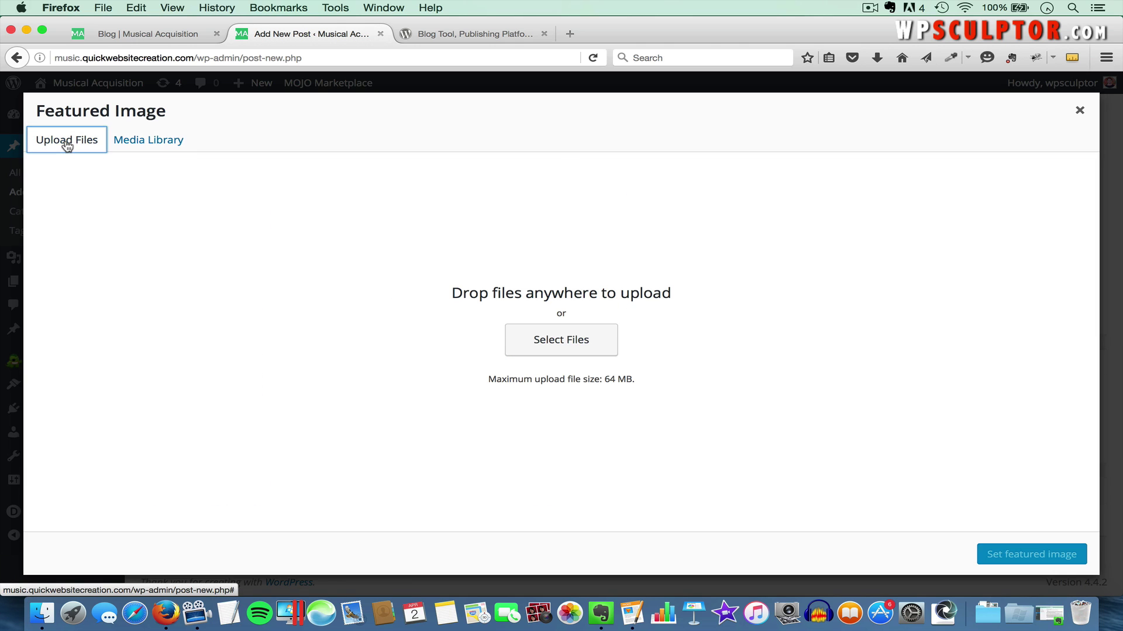
{"action": "left_click", "coordinate": [561, 351]}
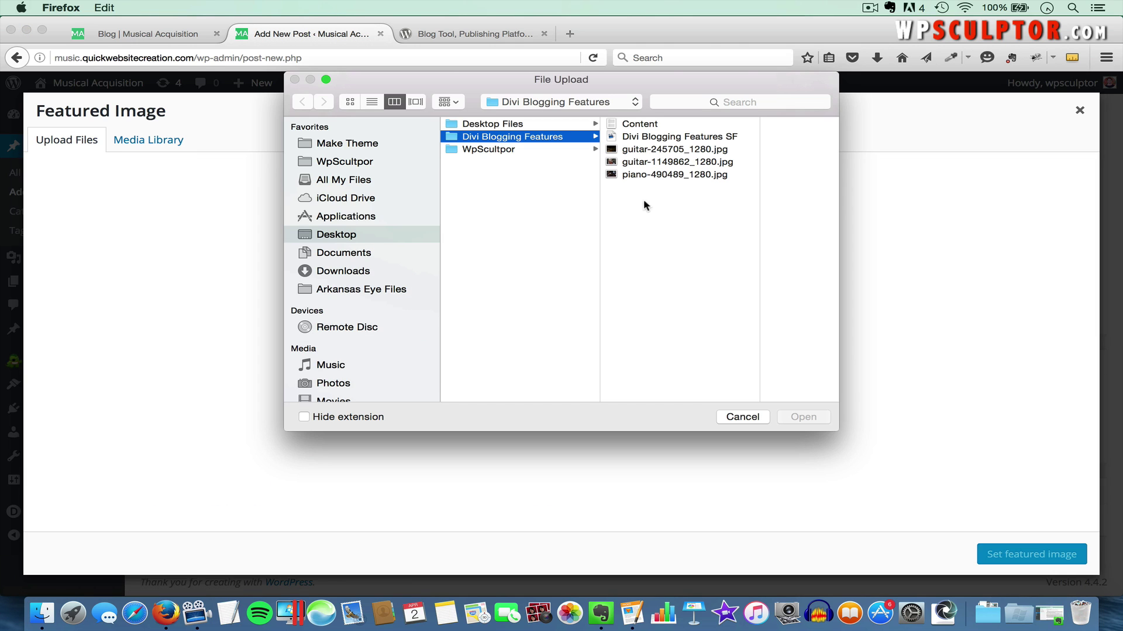
{"action": "left_click", "coordinate": [647, 174]}
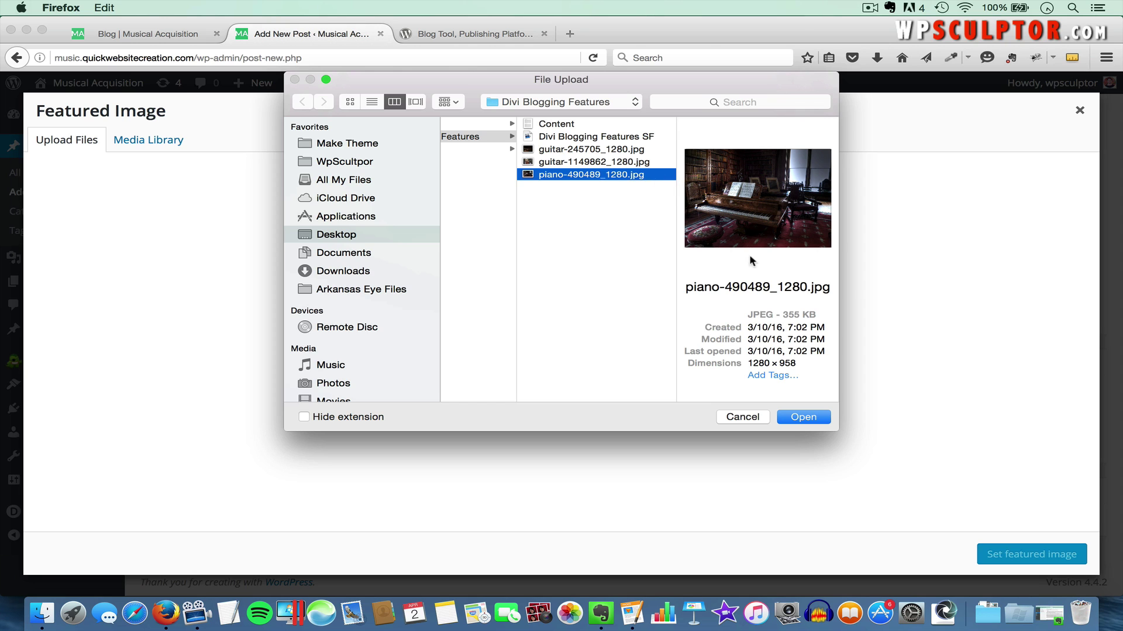
{"action": "left_click", "coordinate": [804, 417]}
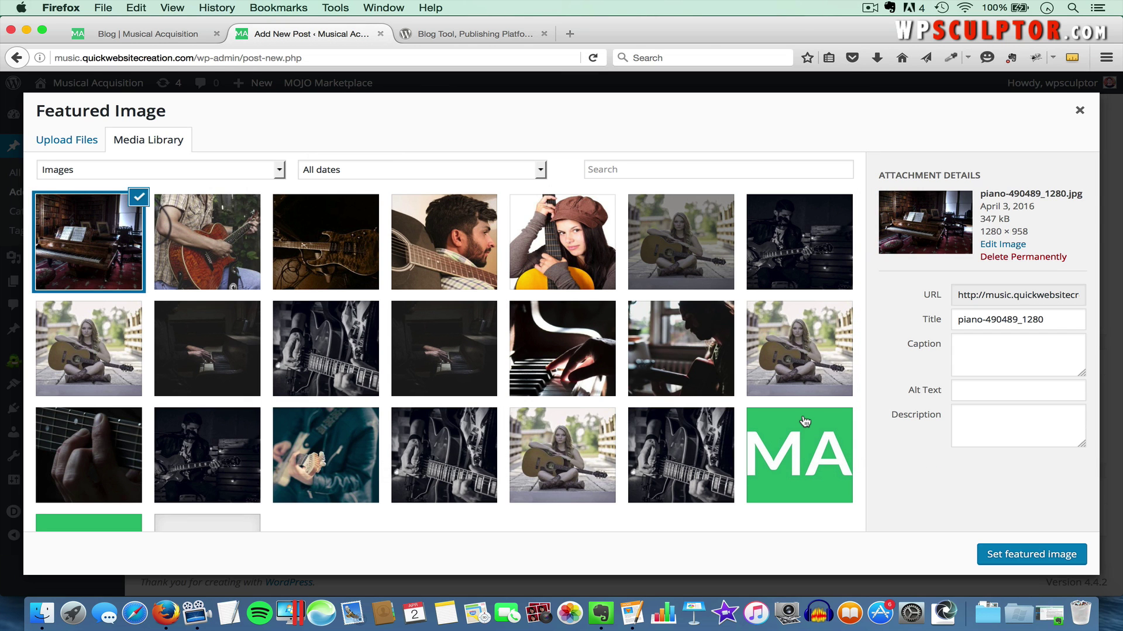
{"action": "left_click", "coordinate": [1029, 552]}
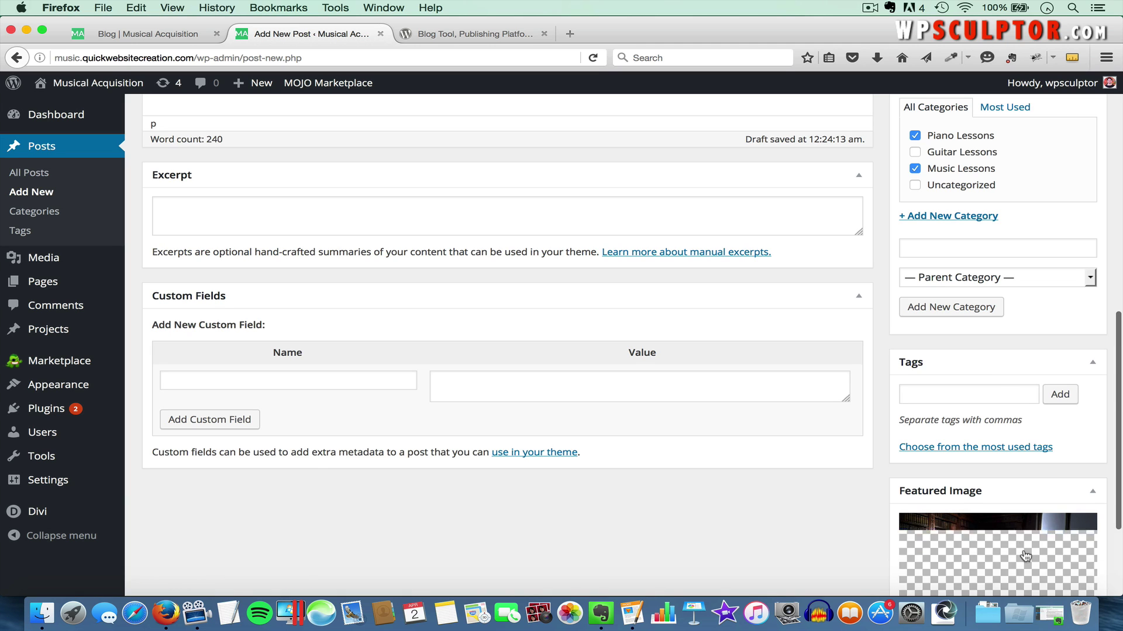
{"action": "scroll", "coordinate": [1000, 323], "scroll_direction": "up", "scroll_amount": 7}
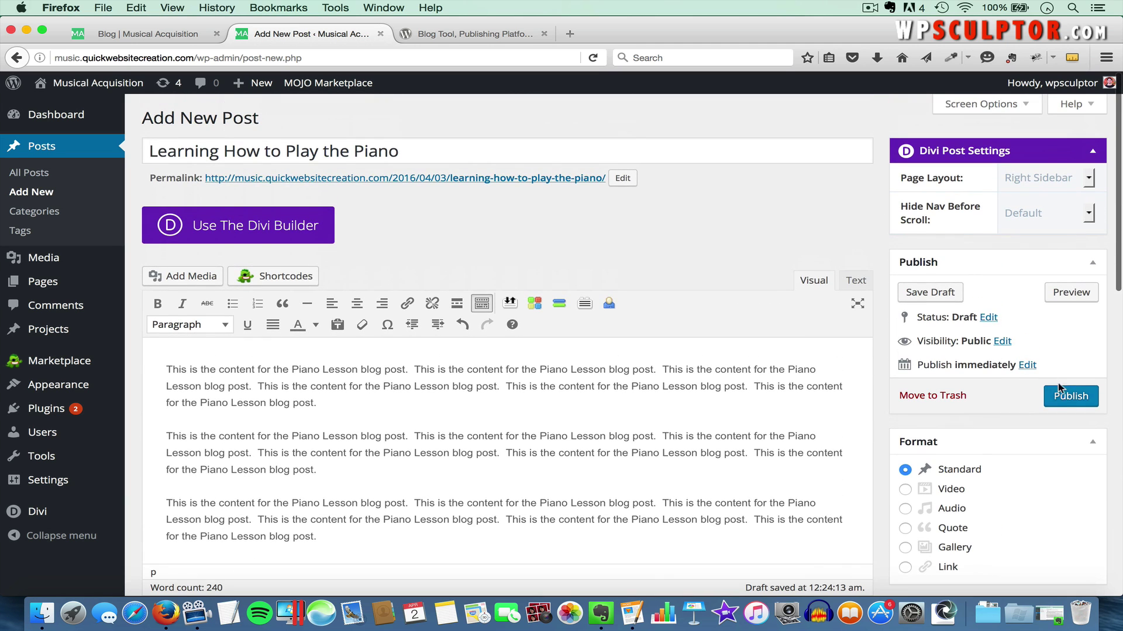
{"action": "left_click", "coordinate": [1063, 398]}
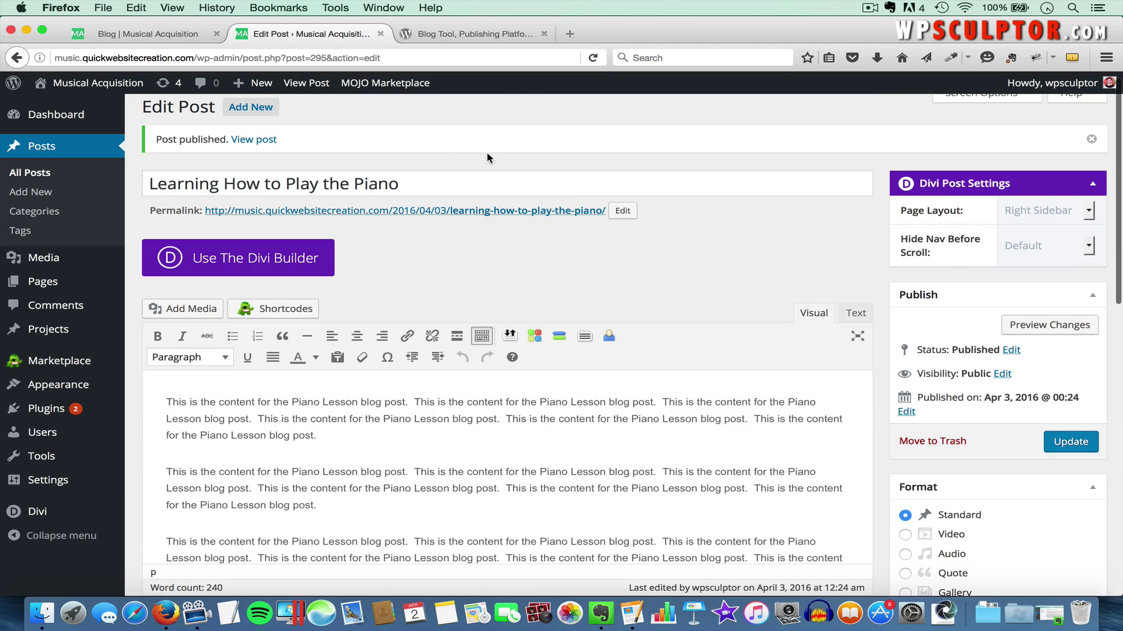
Reload the live Blog page and confirm the piano post with its photo is listed above the guitar post
{"action": "left_click", "coordinate": [116, 35]}
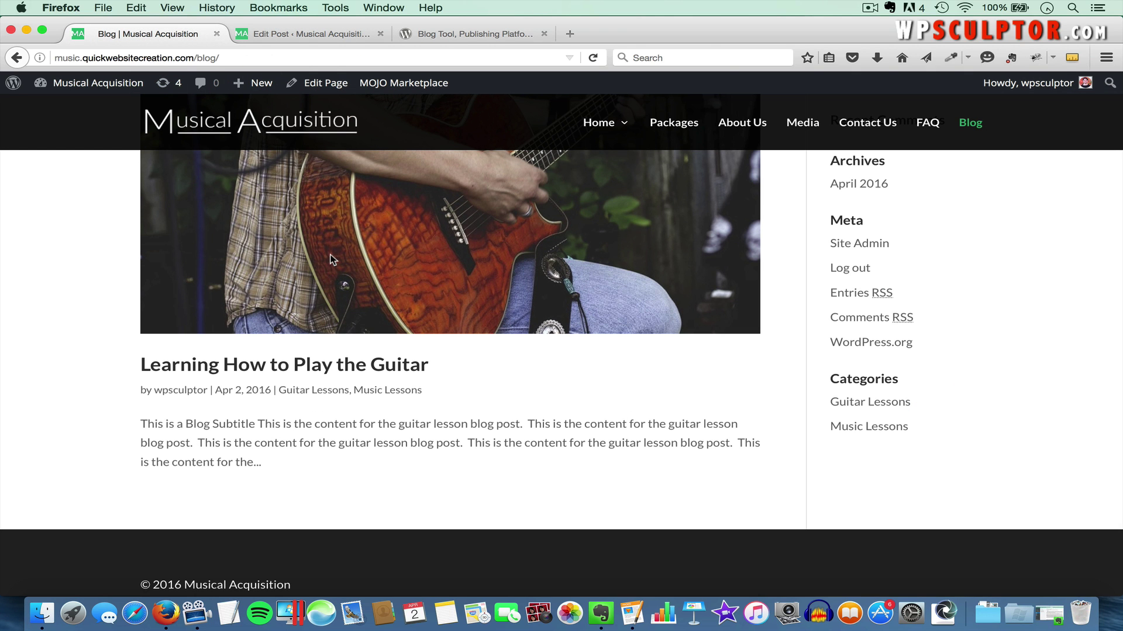
{"action": "scroll", "coordinate": [415, 270], "scroll_direction": "up", "scroll_amount": 4}
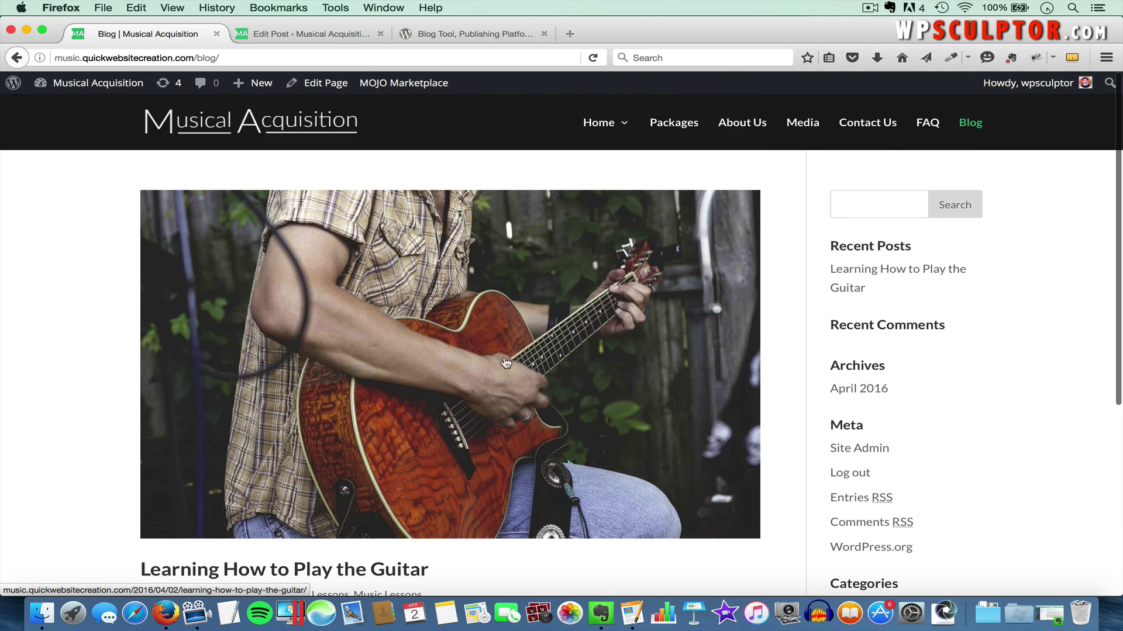
{"action": "key", "text": "super+r"}
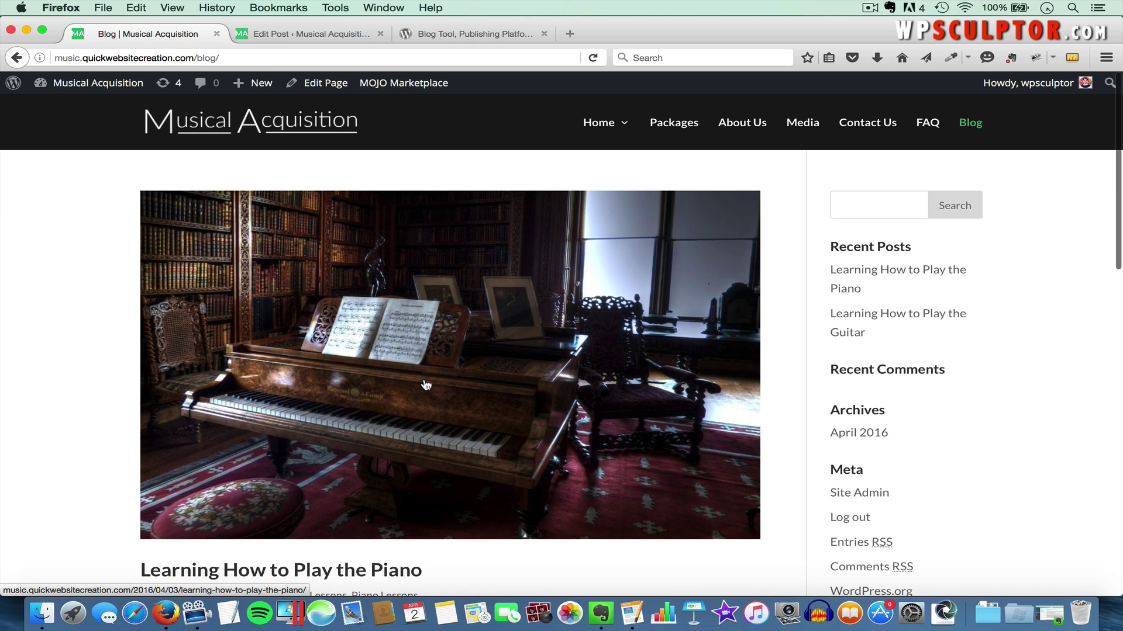
{"action": "scroll", "coordinate": [426, 385], "scroll_direction": "down", "scroll_amount": 8}
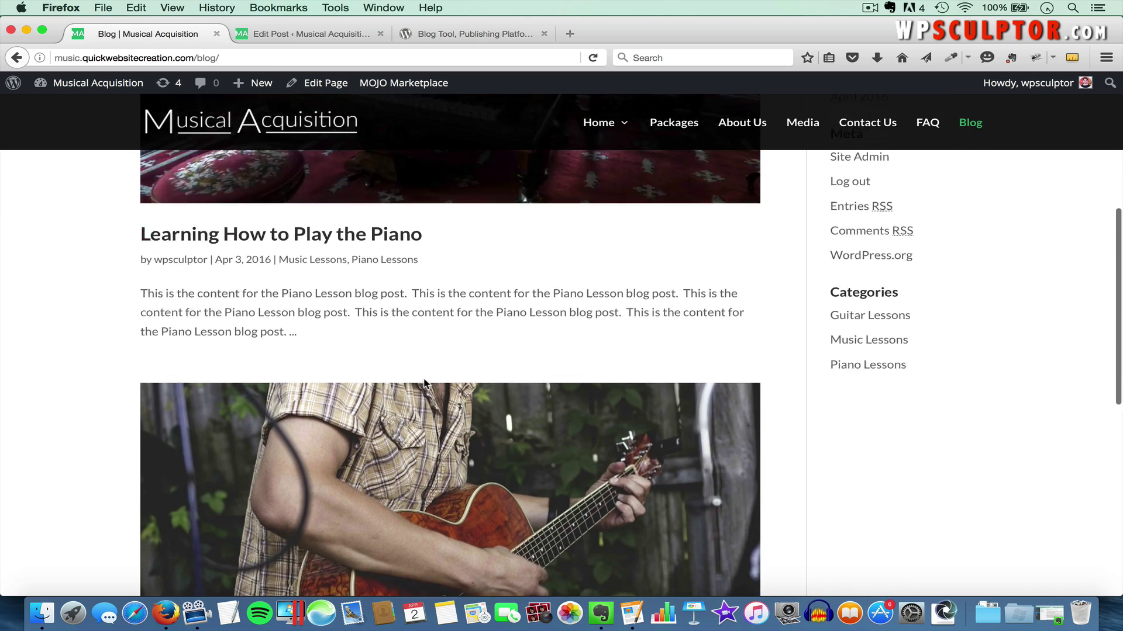
{"action": "scroll", "coordinate": [408, 406], "scroll_direction": "up", "scroll_amount": 8}
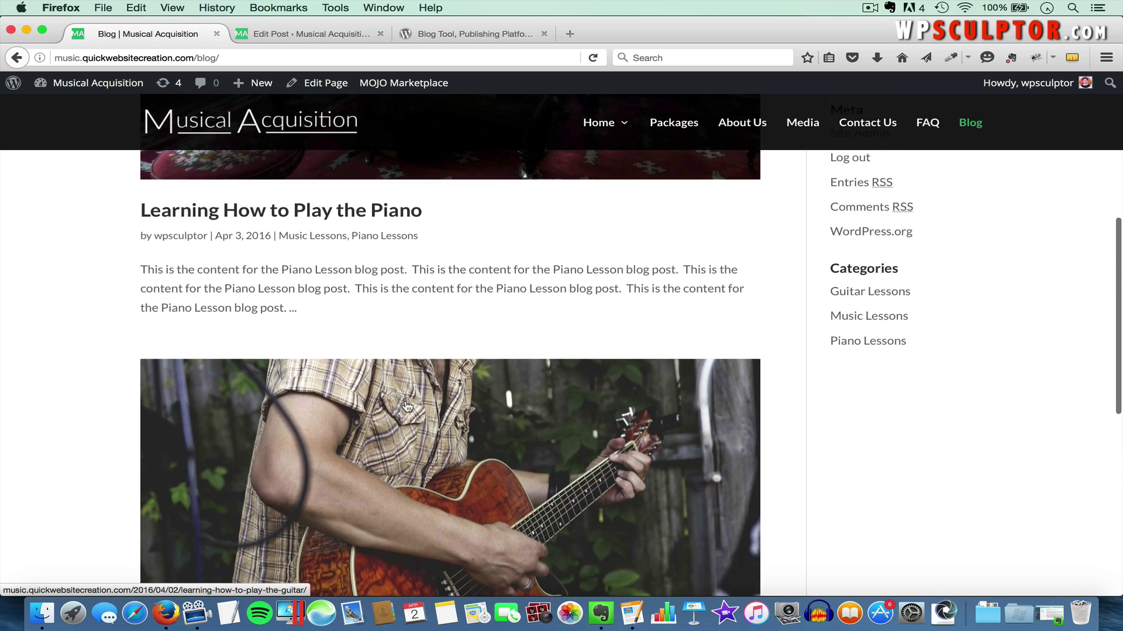
{"action": "scroll", "coordinate": [359, 513], "scroll_direction": "down", "scroll_amount": 1}
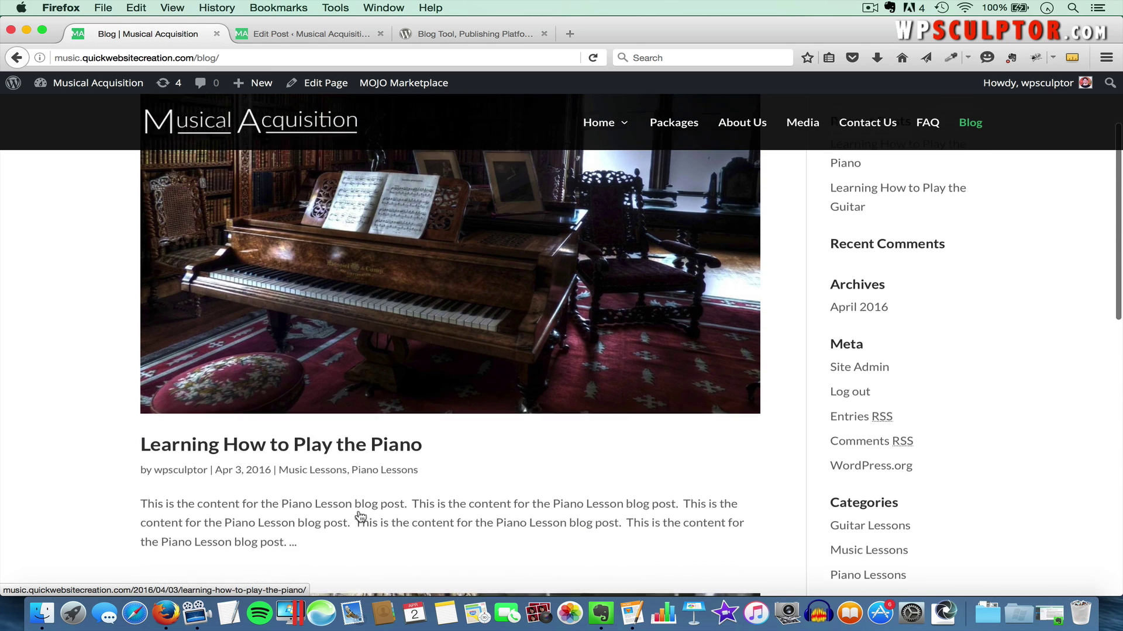
{"action": "scroll", "coordinate": [366, 483], "scroll_direction": "up", "scroll_amount": 2}
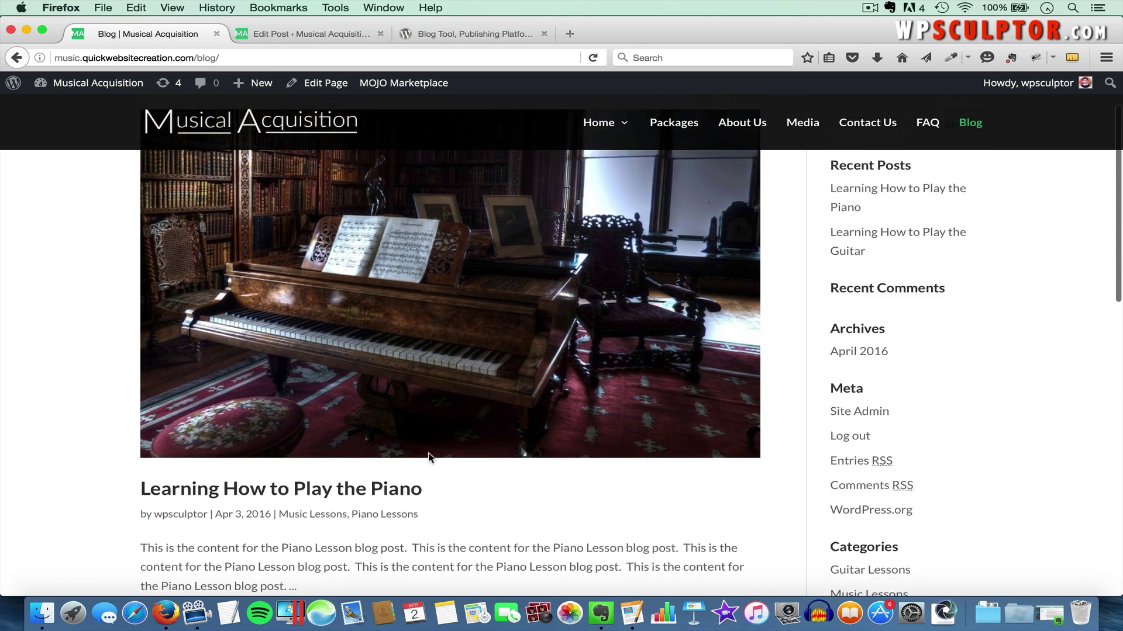
Create a post titled 'Learning Guitar with a Video Lesson', paste four guitar paragraphs, and add a blank first line
{"action": "left_click", "coordinate": [282, 33]}
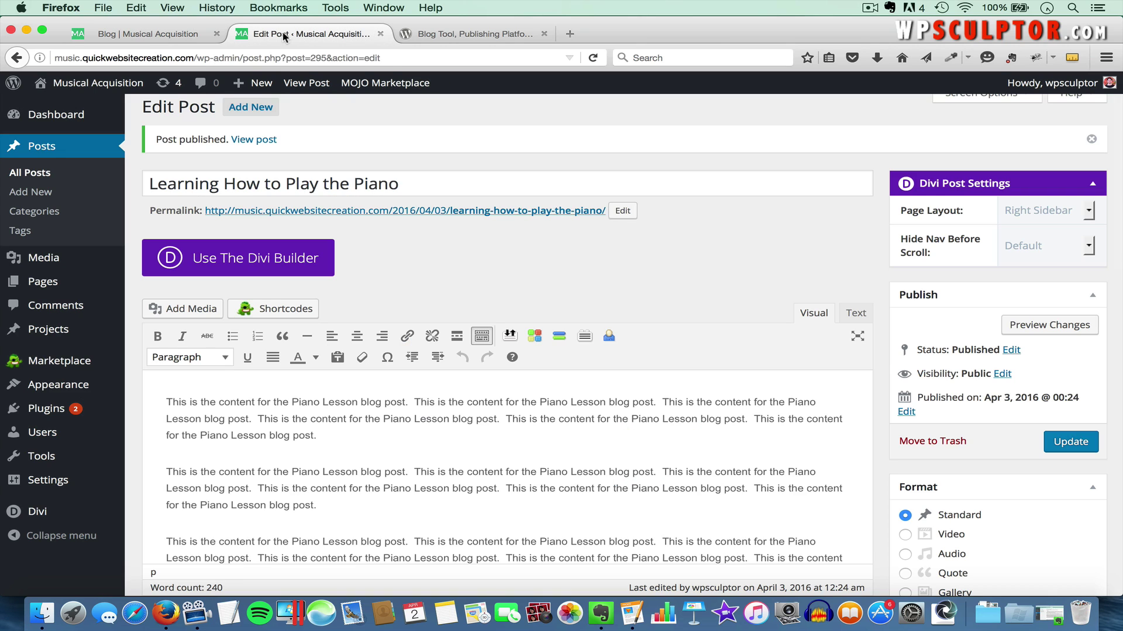
{"action": "left_click", "coordinate": [38, 191]}
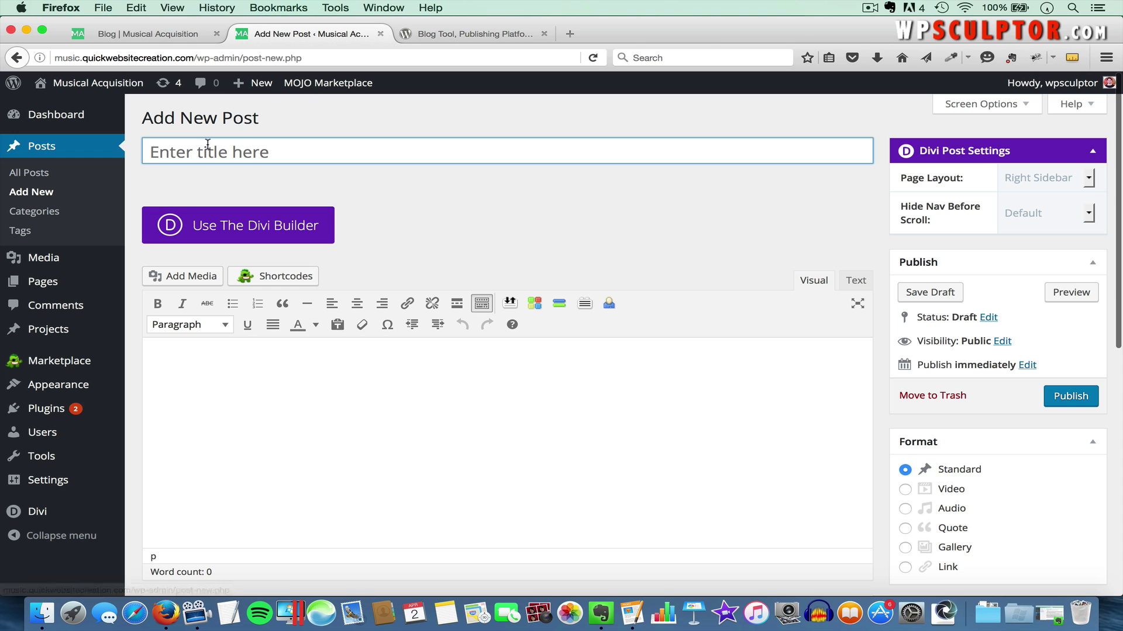
{"action": "type", "text": "Learning Guitar with a Video Le"}
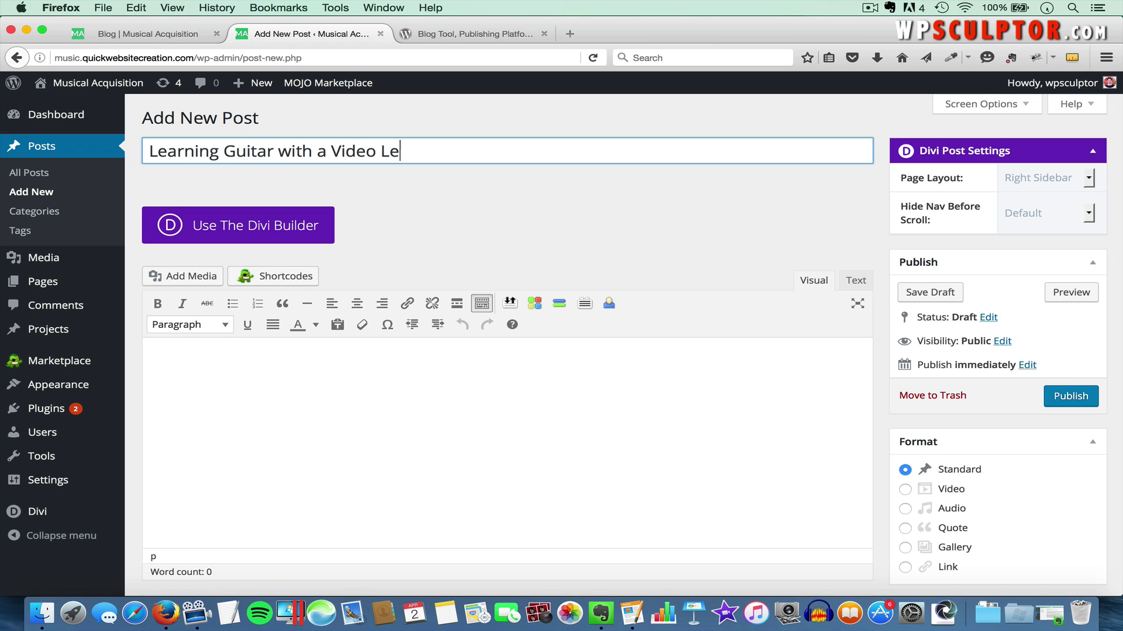
{"action": "type", "text": "sson"}
{"action": "key", "text": "super+Tab"}
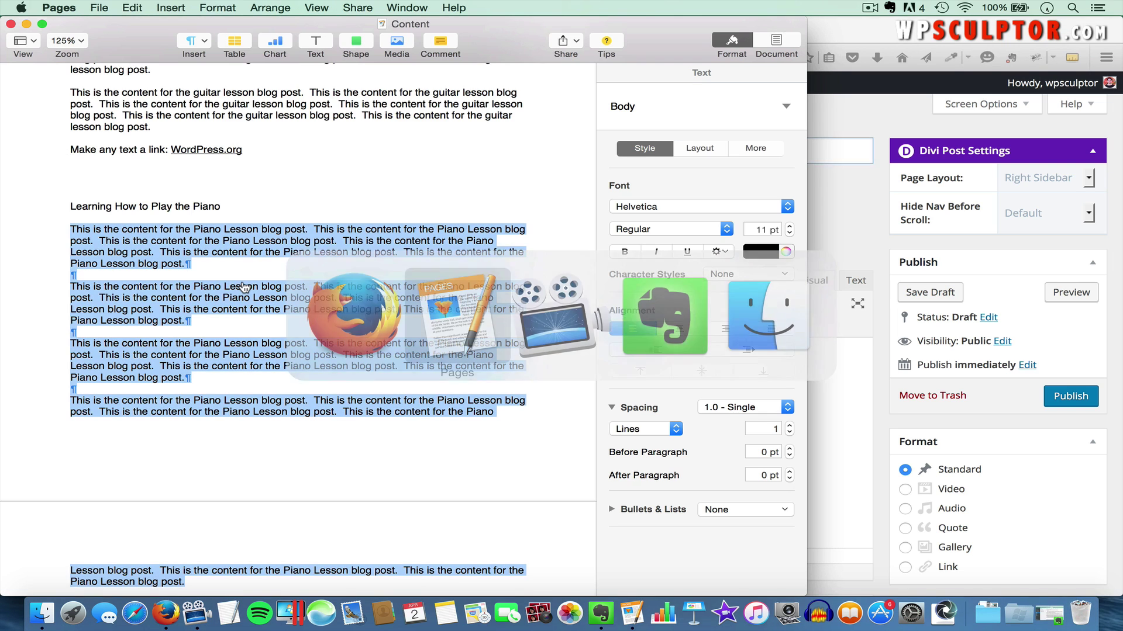
{"action": "scroll", "coordinate": [258, 321], "scroll_direction": "down", "scroll_amount": 8}
{"action": "left_click_drag", "start_coordinate": [70, 306], "coordinate": [395, 519]}
{"action": "key", "text": "super+c"}
{"action": "key", "text": "super+Tab"}
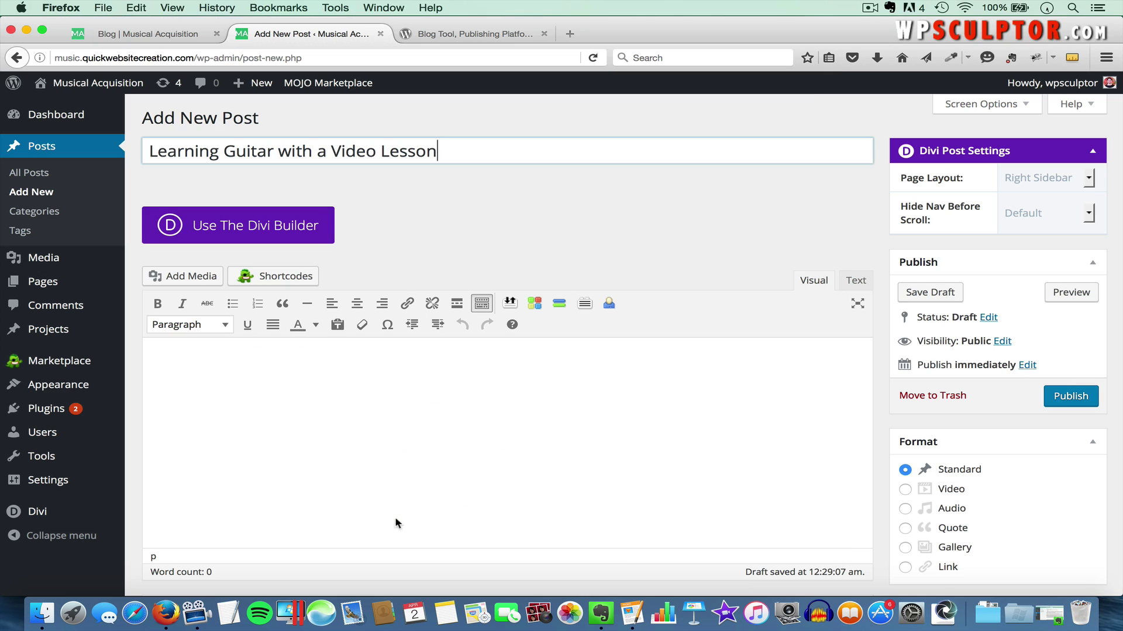
{"action": "left_click", "coordinate": [305, 416]}
{"action": "key", "text": "super+v"}
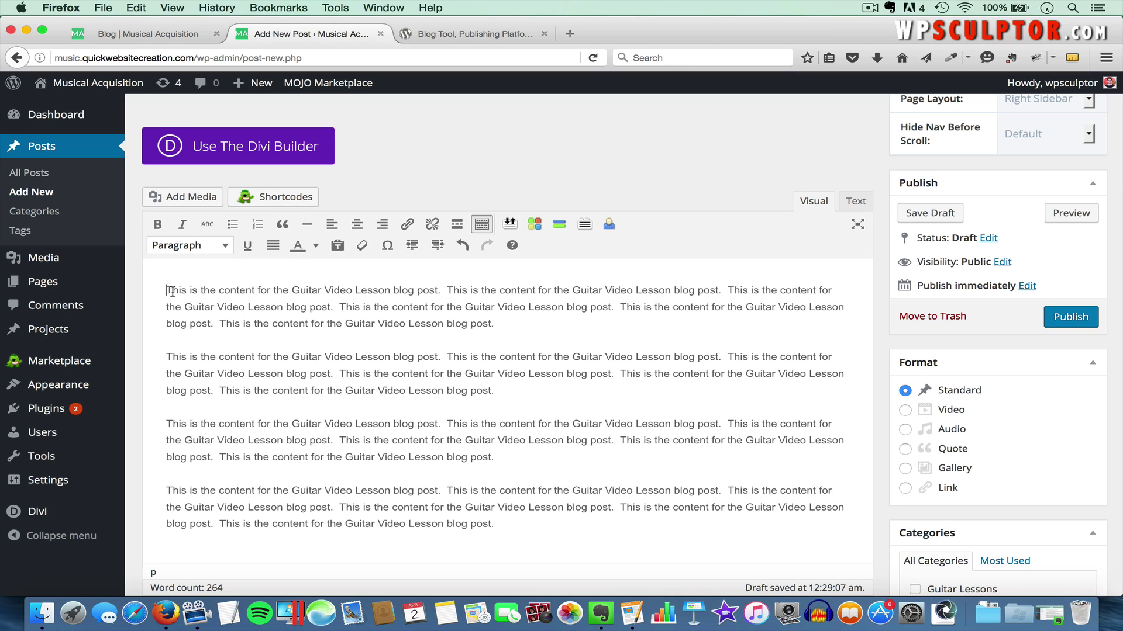
{"action": "key", "text": "Return"}
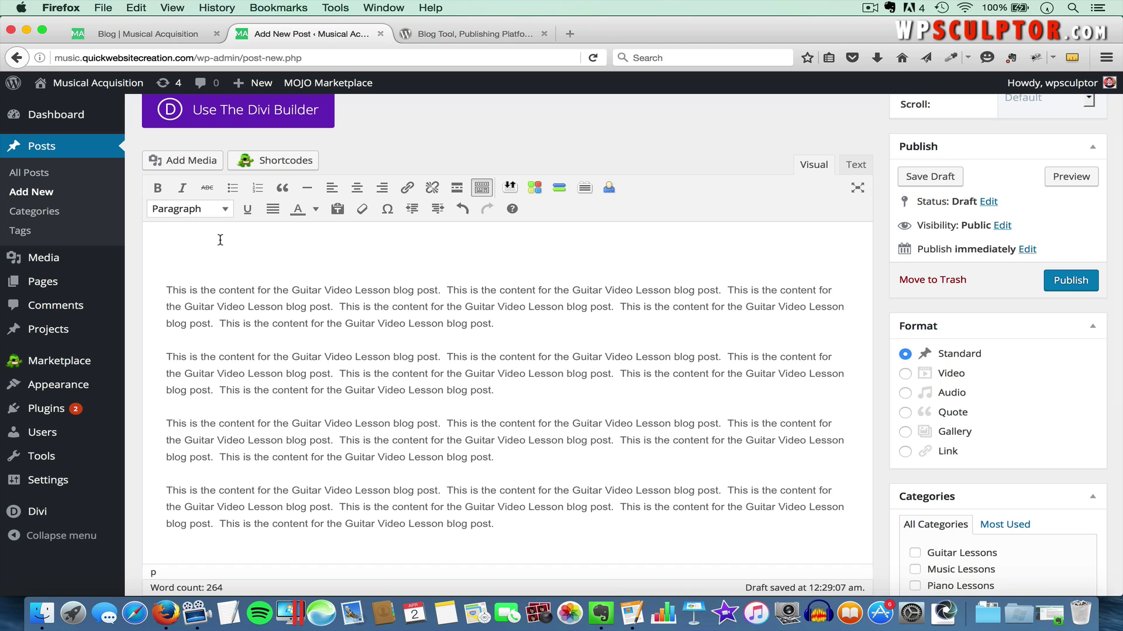
Go to YouTube and search for 'shred guitar'
{"action": "left_click", "coordinate": [514, 34]}
{"action": "type", "text": "youtube.com"}
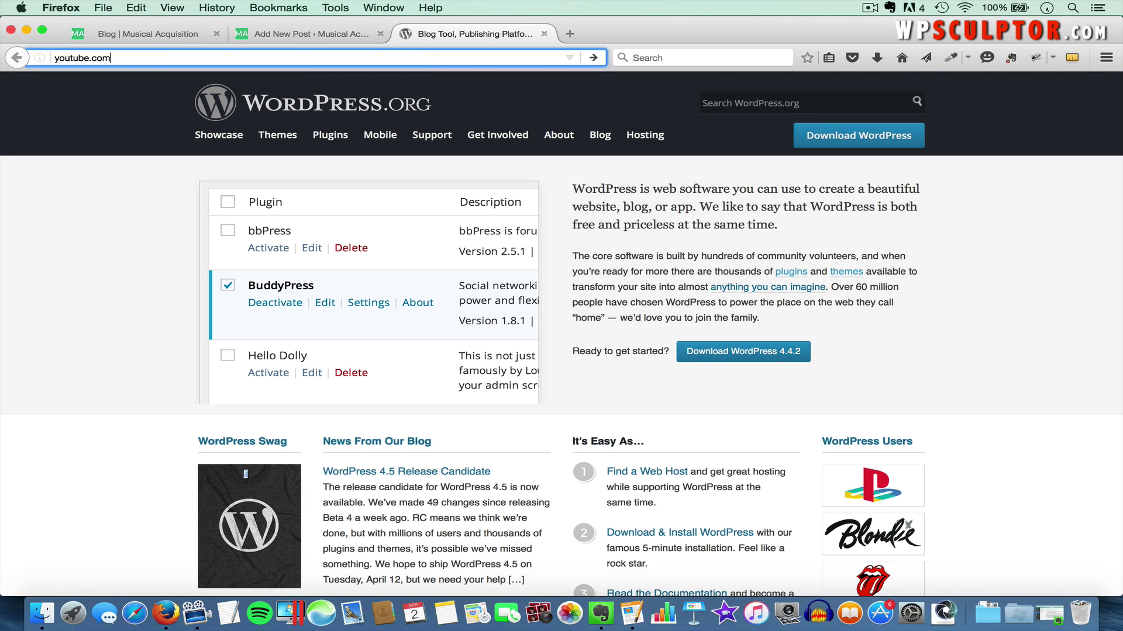
{"action": "key", "text": "Return"}
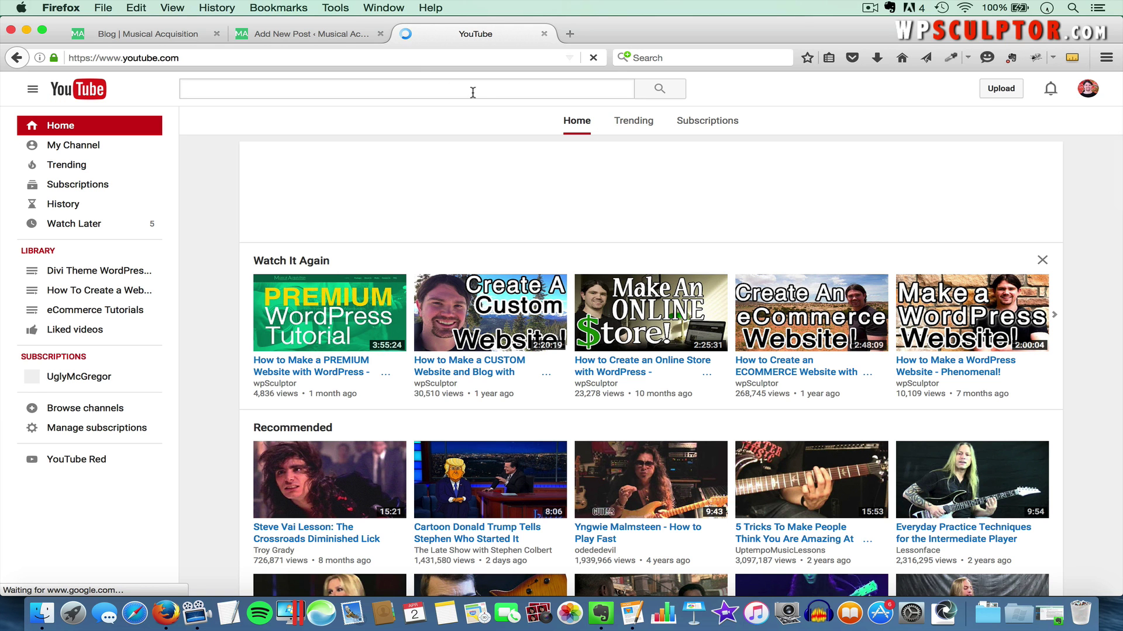
{"action": "type", "text": "shred guitar"}
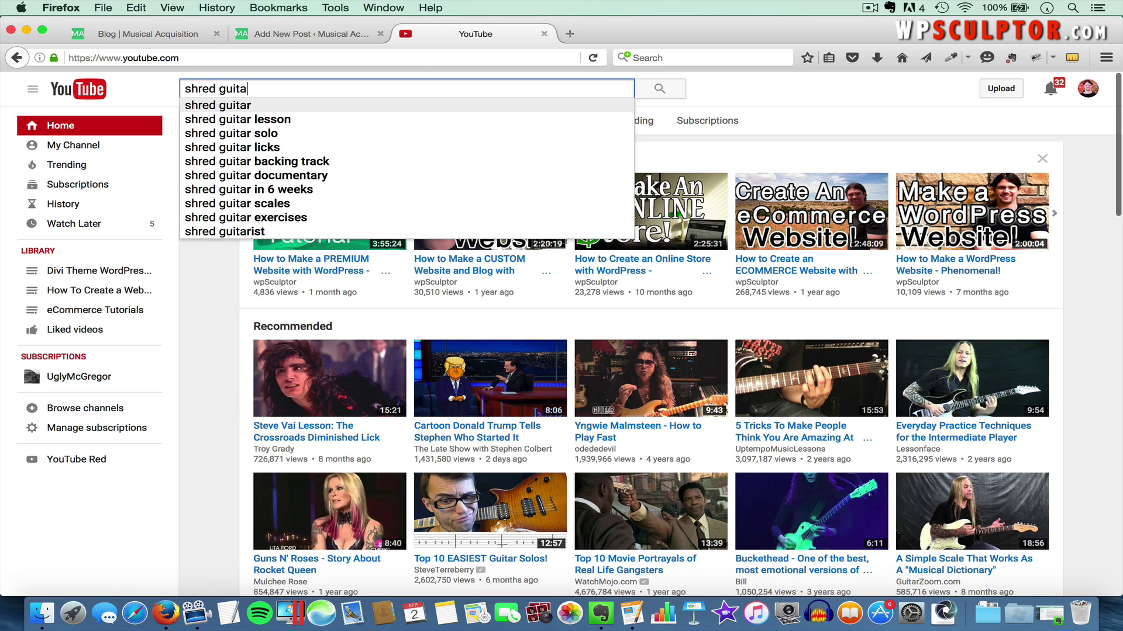
{"action": "key", "text": "Return"}
{"action": "scroll", "coordinate": [517, 289], "scroll_direction": "down", "scroll_amount": 10}
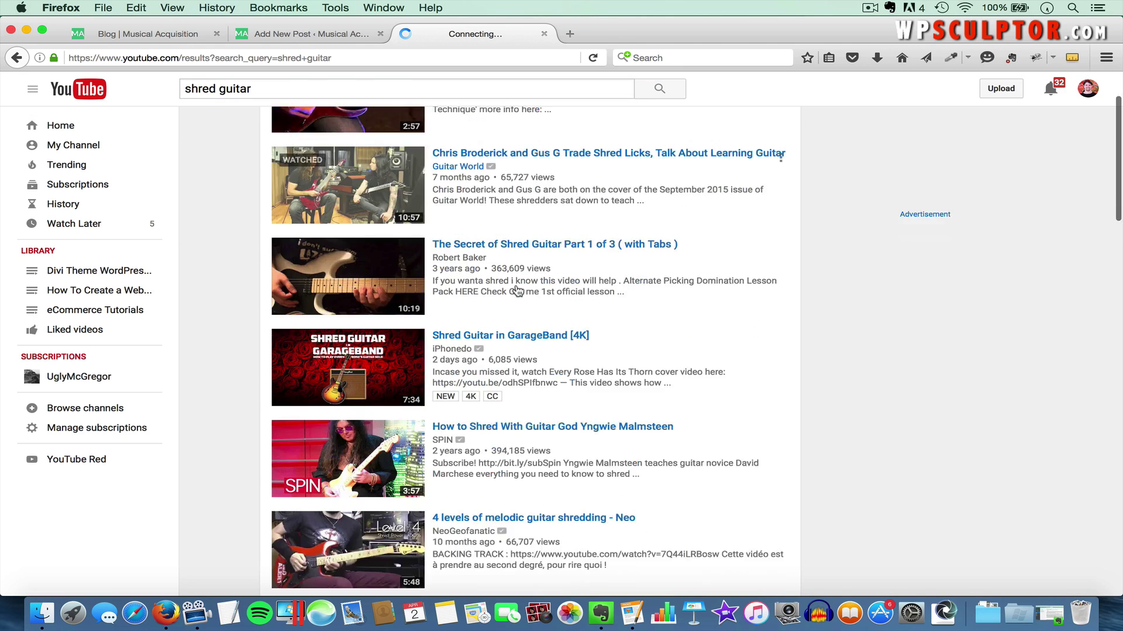
{"action": "scroll", "coordinate": [517, 289], "scroll_direction": "down", "scroll_amount": 1}
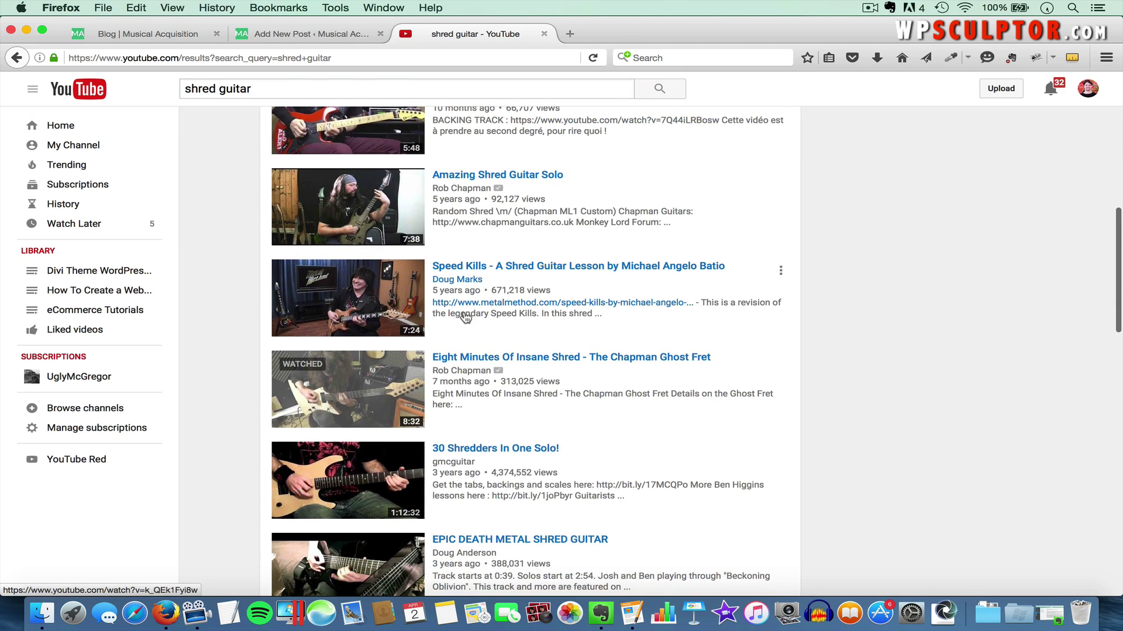
Open and pause 'Eight Minutes Of Insane Shred - The Chapman Ghost Fret', then copy its URL
{"action": "left_click", "coordinate": [363, 377]}
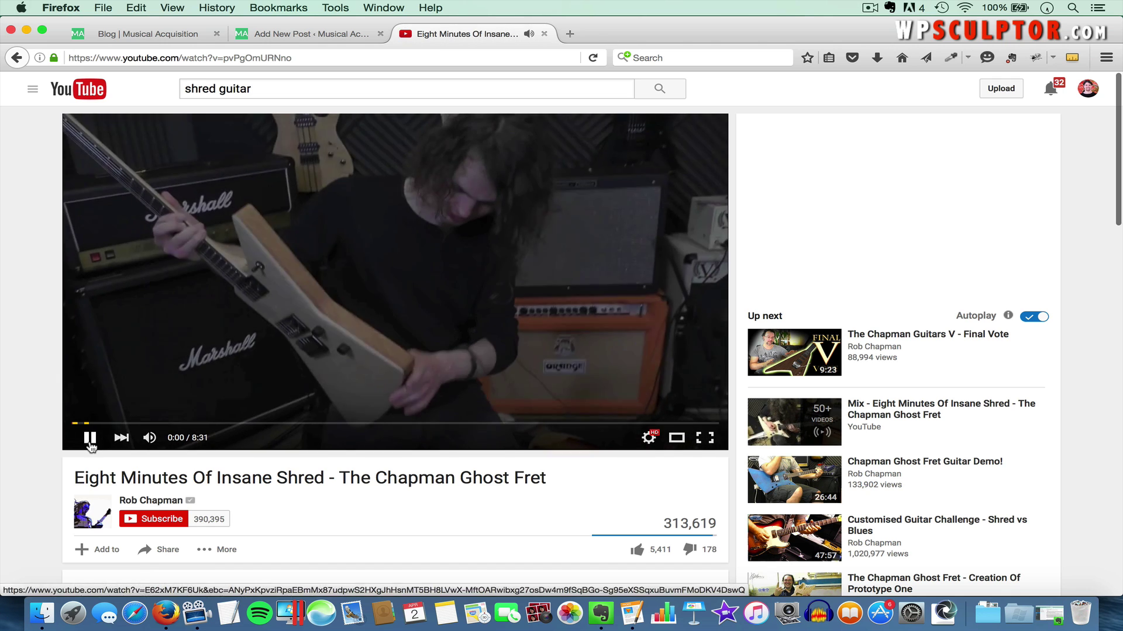
{"action": "left_click", "coordinate": [90, 443]}
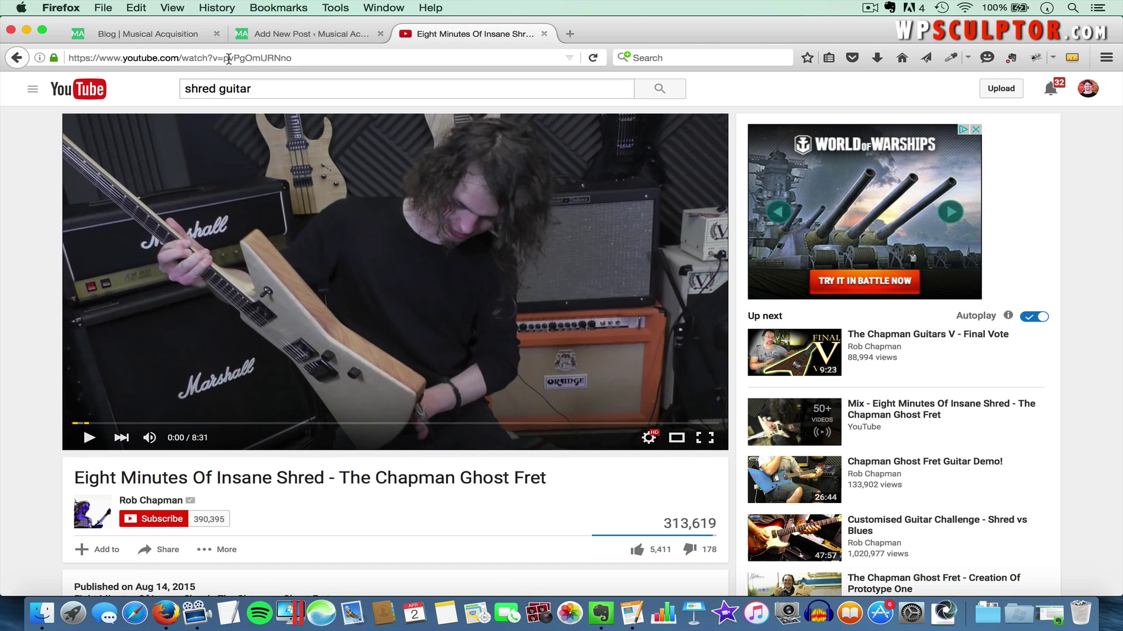
{"action": "left_click", "coordinate": [139, 61]}
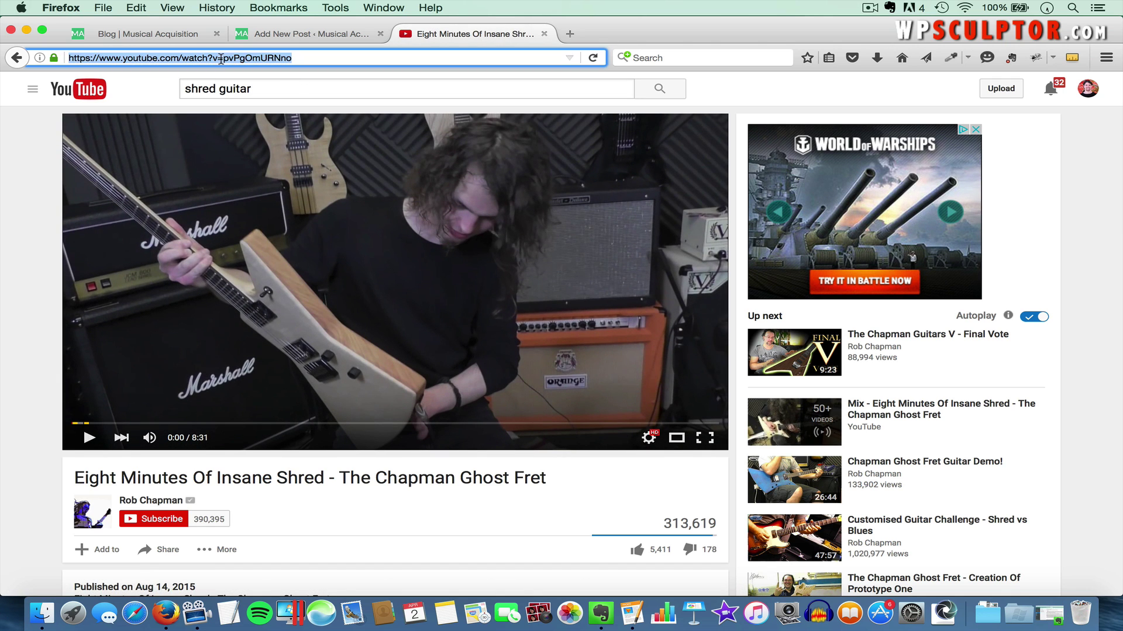
{"action": "right_click", "coordinate": [157, 57]}
{"action": "left_click", "coordinate": [182, 96]}
{"action": "left_click", "coordinate": [298, 34]}
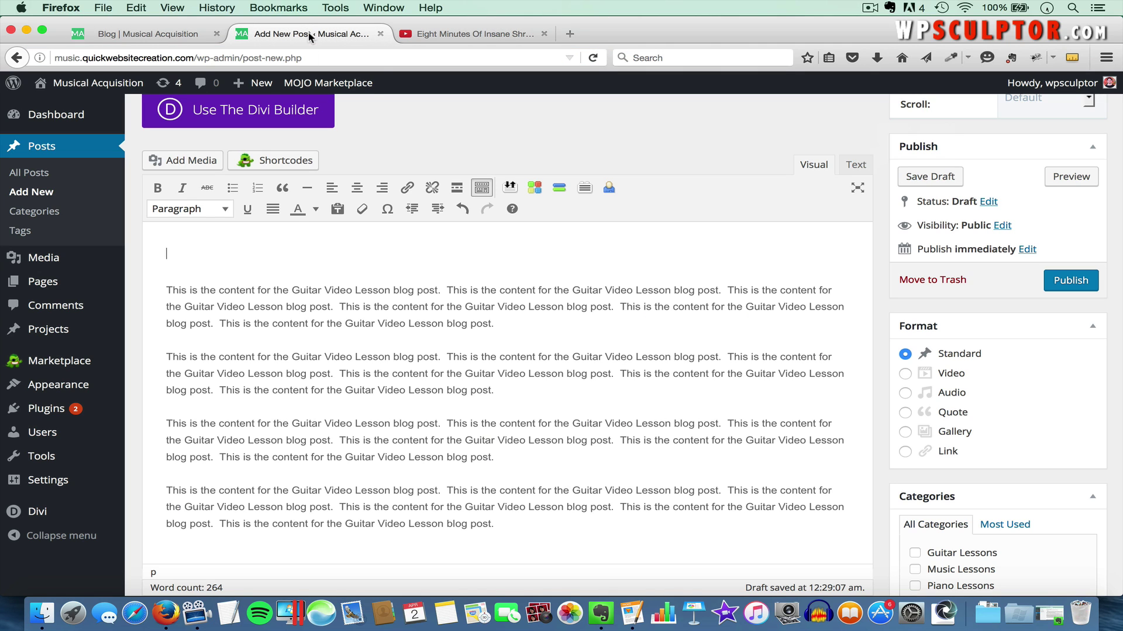
Paste the YouTube video address on the post's empty first line to embed it
{"action": "left_click", "coordinate": [231, 258]}
{"action": "key", "text": "super+v"}
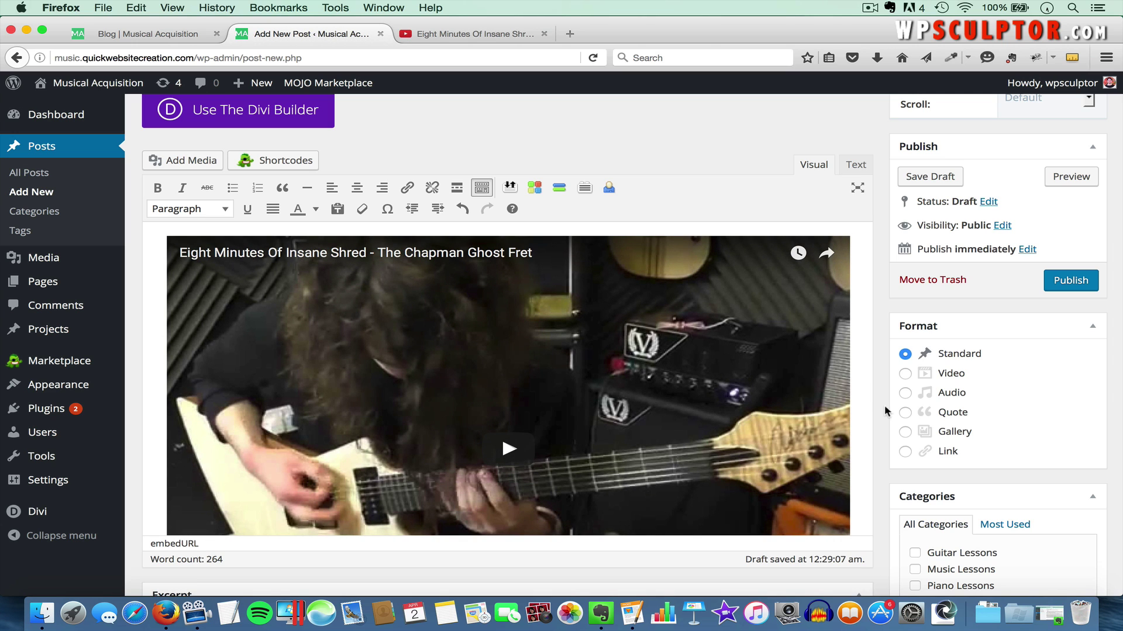
{"action": "scroll", "coordinate": [889, 412], "scroll_direction": "down", "scroll_amount": 5}
File the post under Guitar Lessons and Music Lessons
{"action": "left_click", "coordinate": [915, 422]}
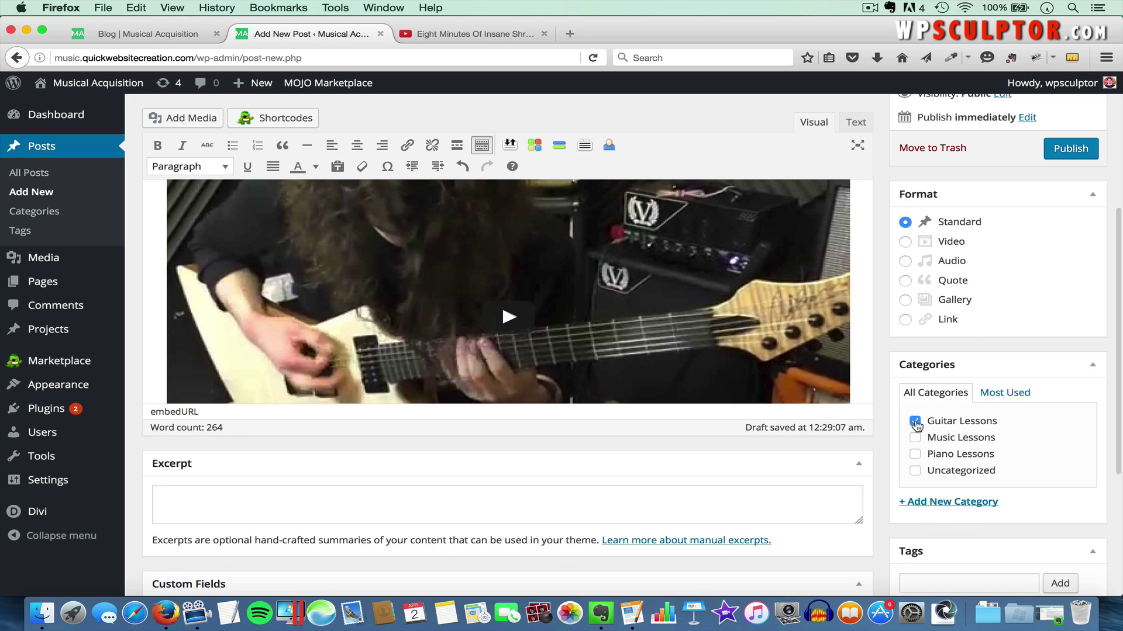
{"action": "left_click", "coordinate": [916, 439]}
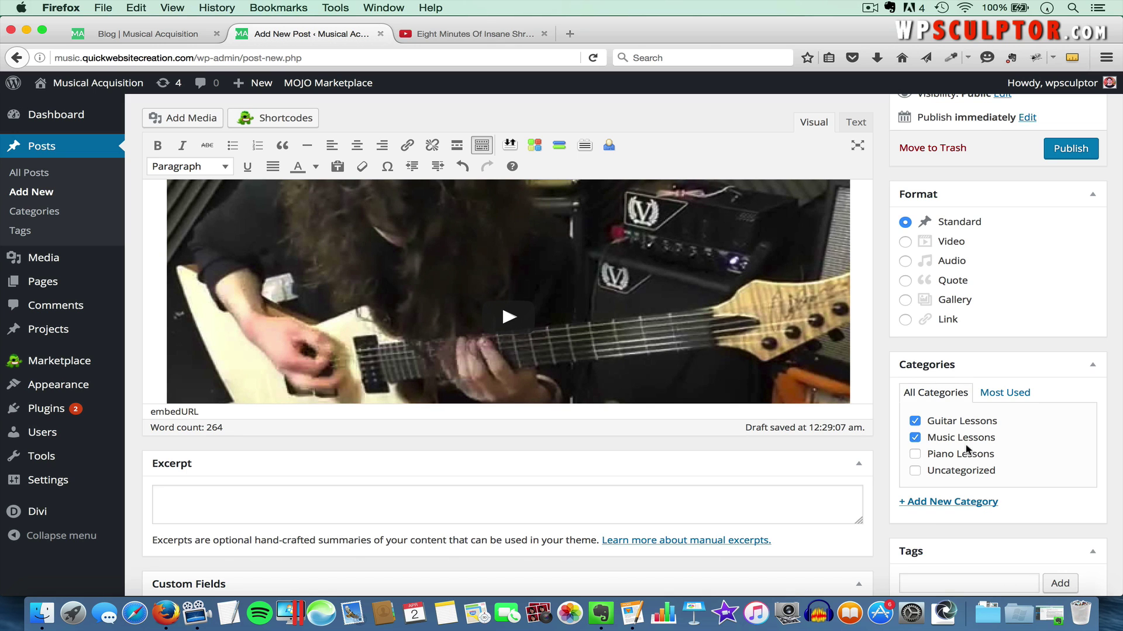
{"action": "scroll", "coordinate": [967, 451], "scroll_direction": "down", "scroll_amount": 8}
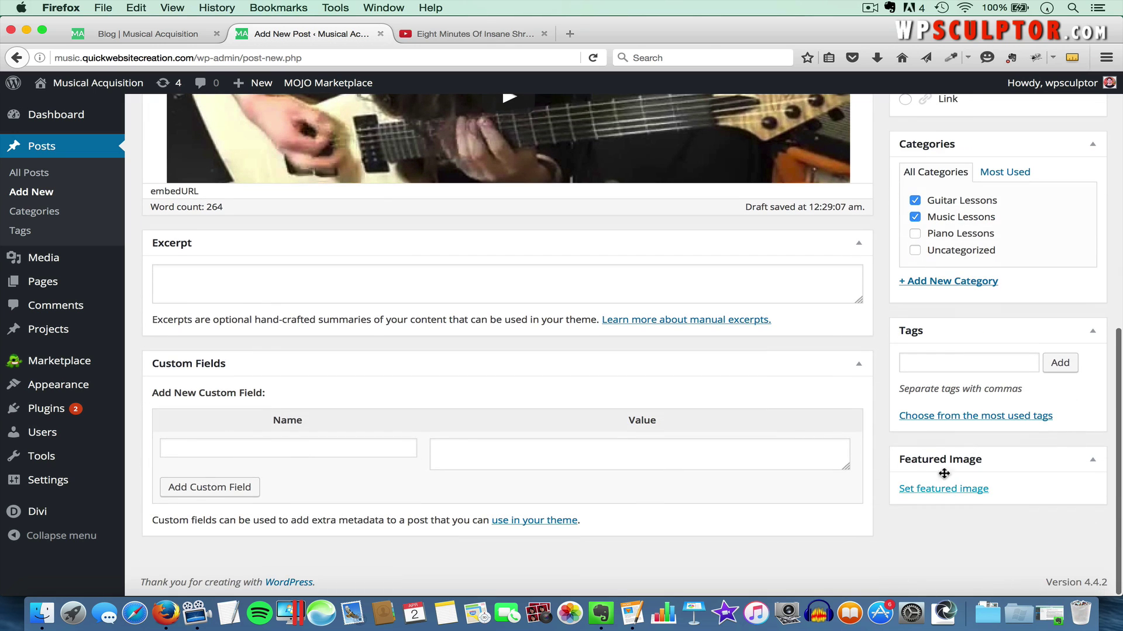
{"action": "scroll", "coordinate": [943, 420], "scroll_direction": "up", "scroll_amount": 8}
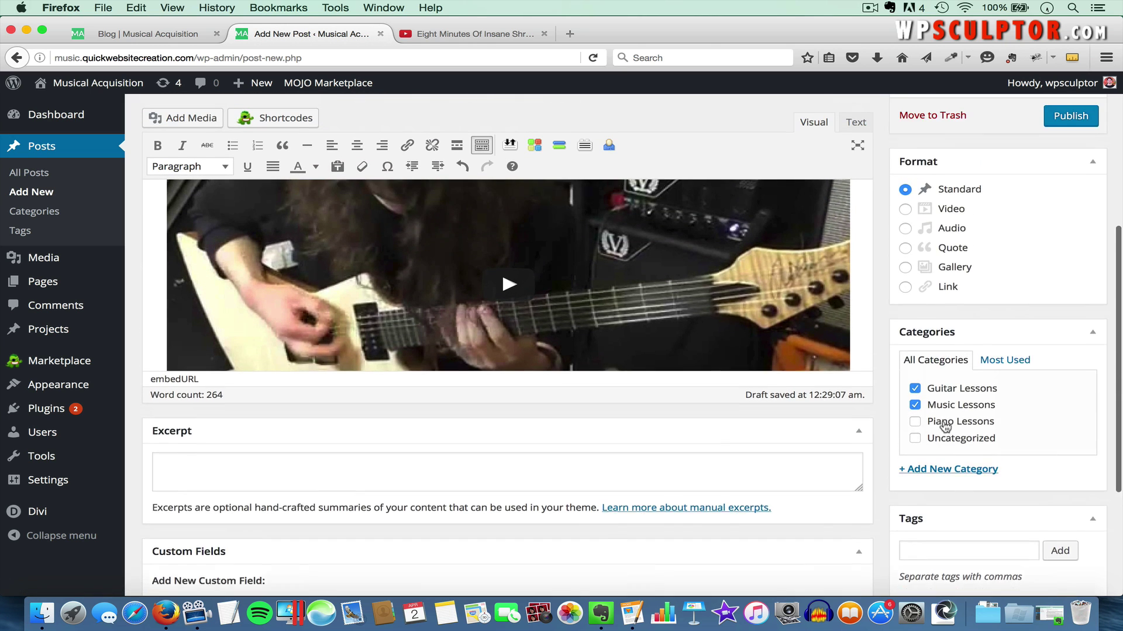
{"action": "scroll", "coordinate": [943, 420], "scroll_direction": "up", "scroll_amount": 4}
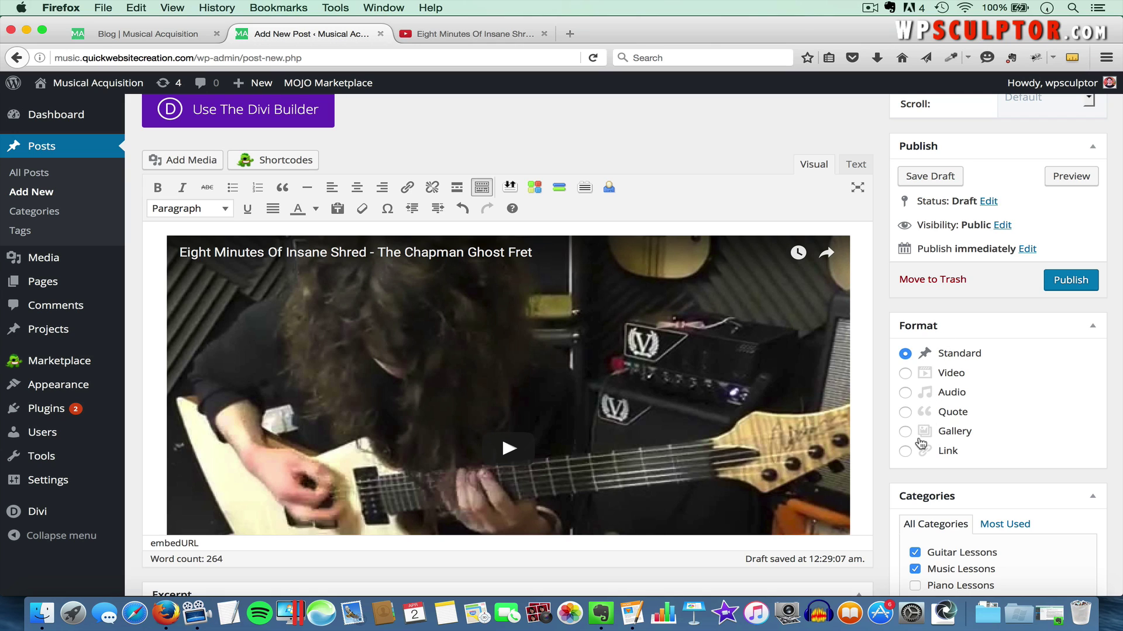
Set the post format to Video and publish the post
{"action": "left_click", "coordinate": [904, 373]}
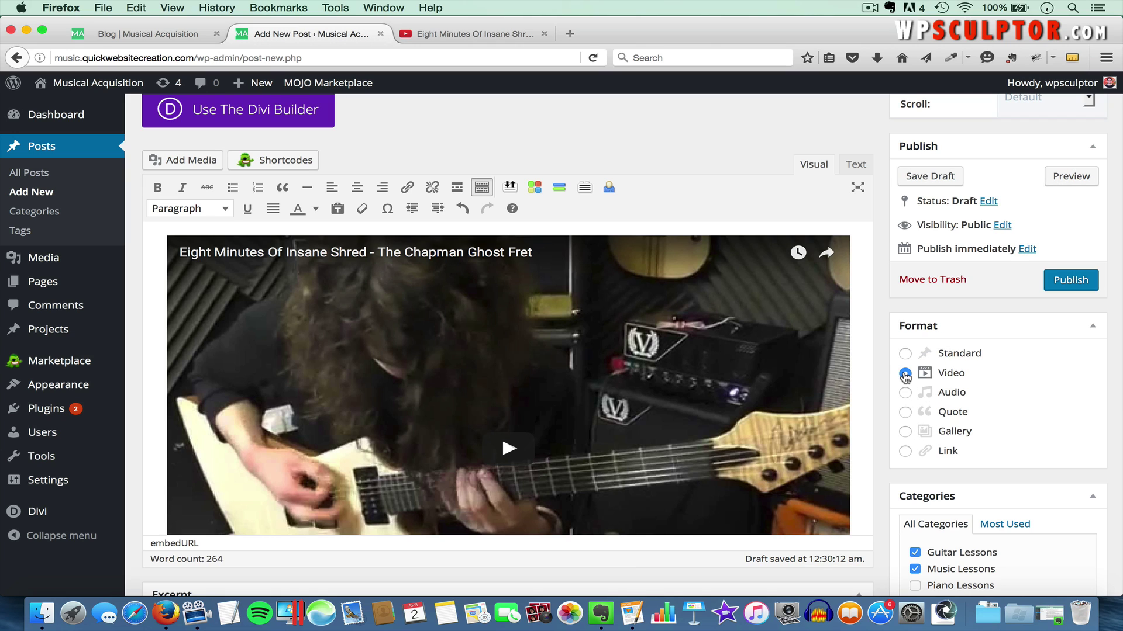
{"action": "scroll", "coordinate": [885, 282], "scroll_direction": "up", "scroll_amount": 1}
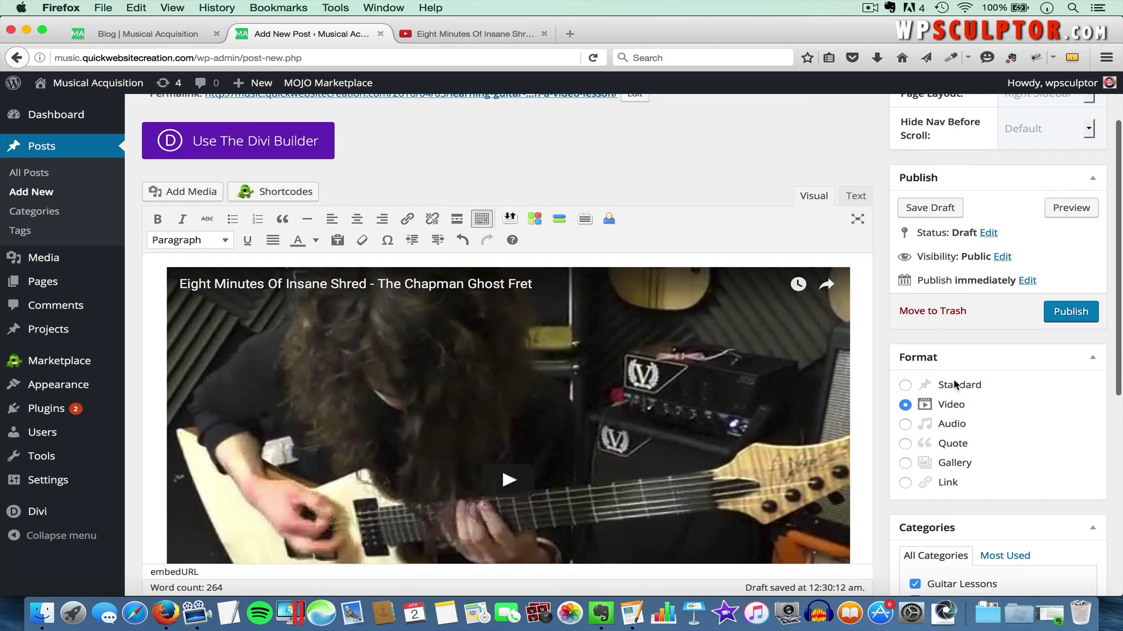
{"action": "scroll", "coordinate": [959, 372], "scroll_direction": "up", "scroll_amount": 3}
{"action": "left_click", "coordinate": [985, 106]}
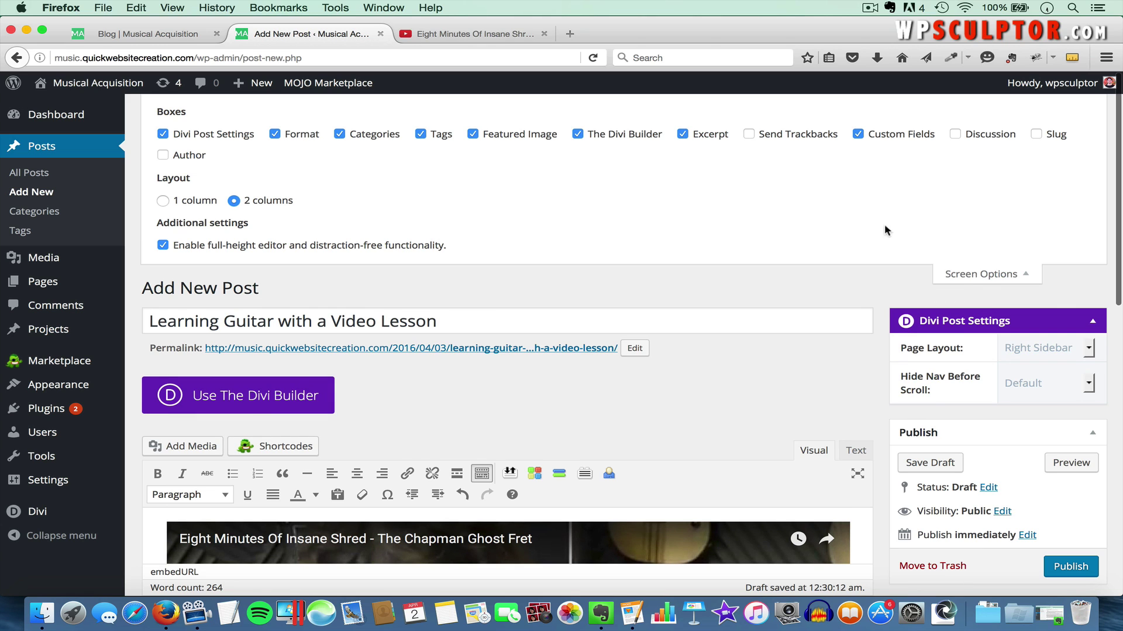
{"action": "left_click", "coordinate": [985, 274]}
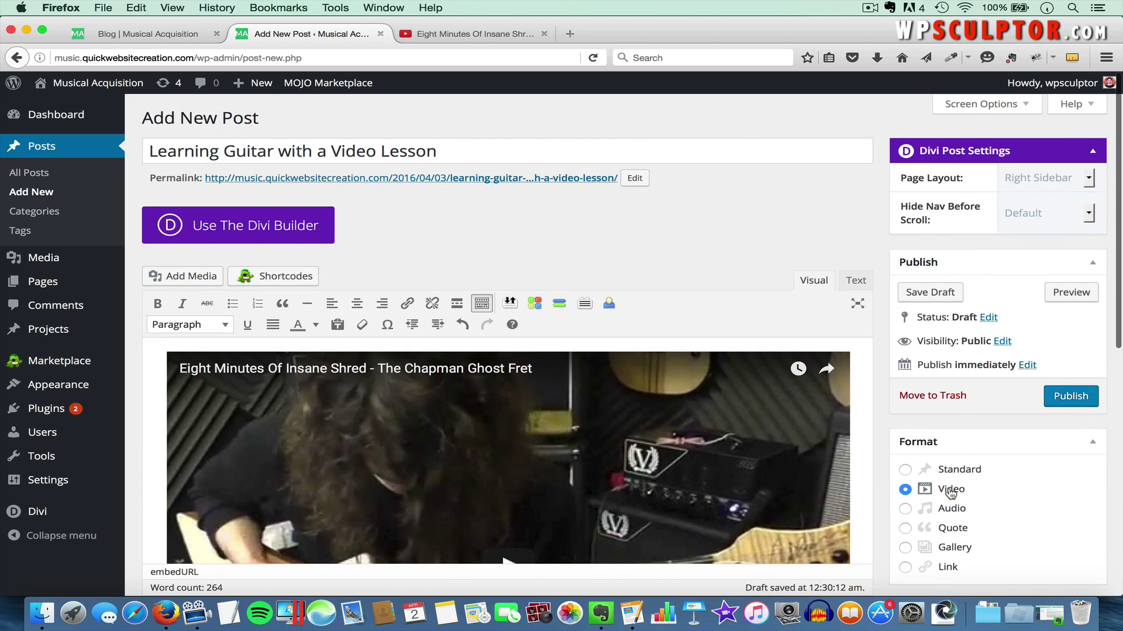
{"action": "left_click", "coordinate": [1068, 397]}
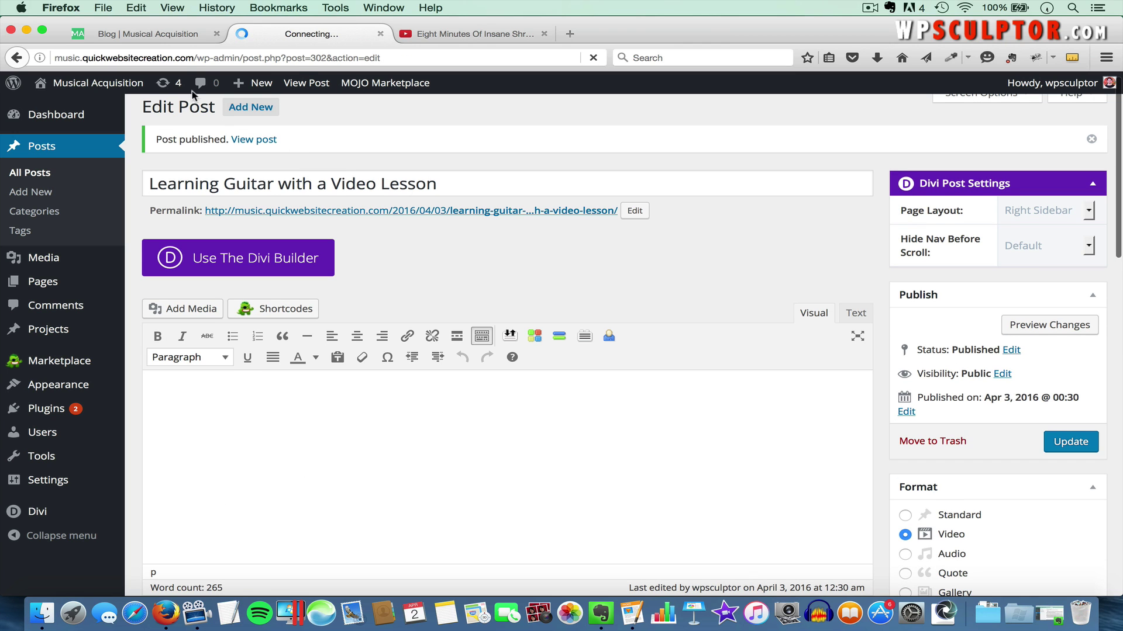
{"action": "left_click", "coordinate": [140, 39]}
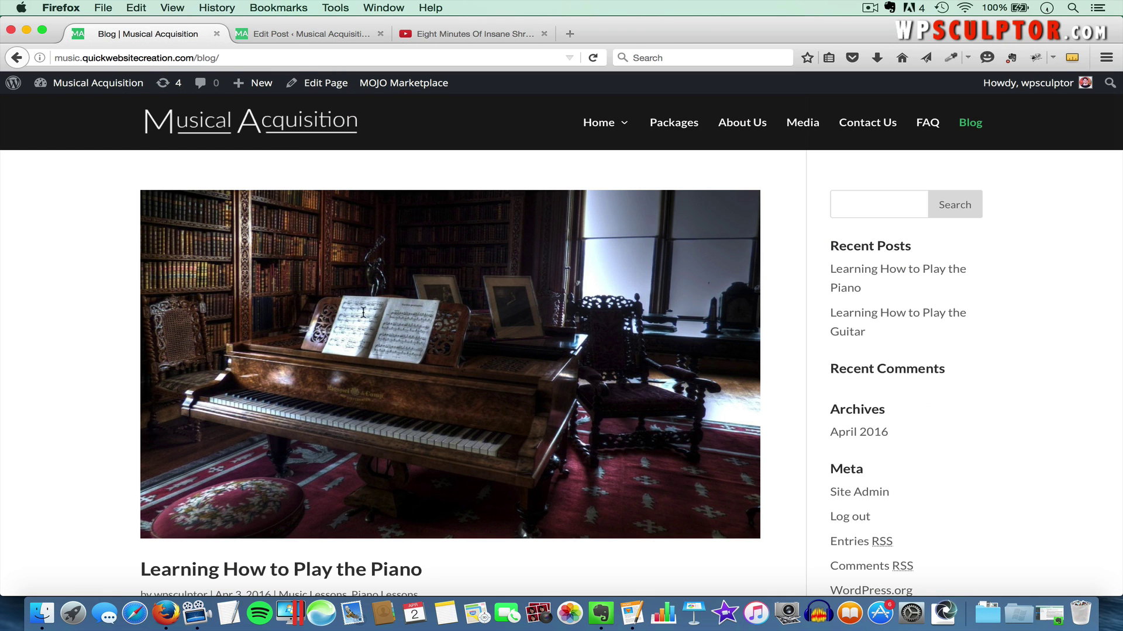
{"action": "left_click", "coordinate": [396, 347]}
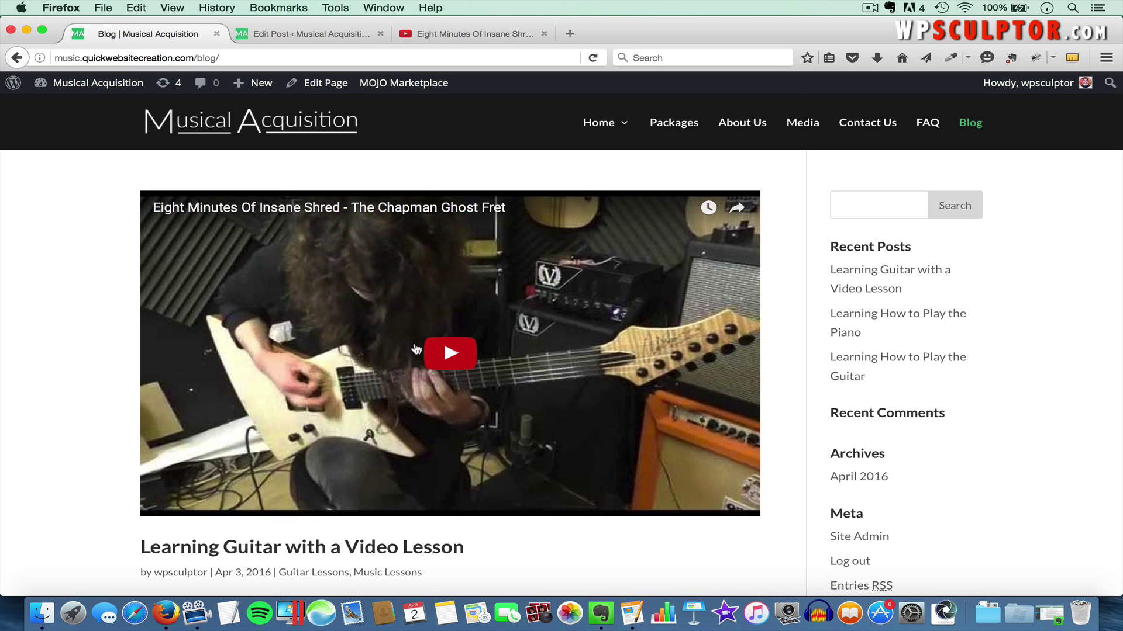
{"action": "scroll", "coordinate": [437, 395], "scroll_direction": "down", "scroll_amount": 1}
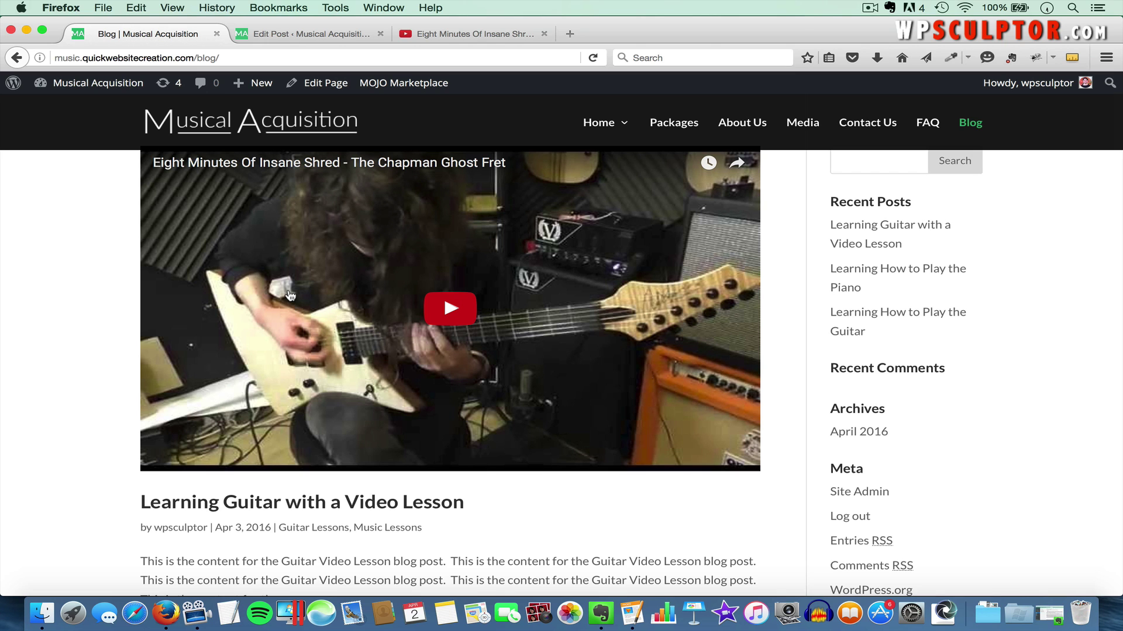
{"action": "scroll", "coordinate": [289, 295], "scroll_direction": "down", "scroll_amount": 2}
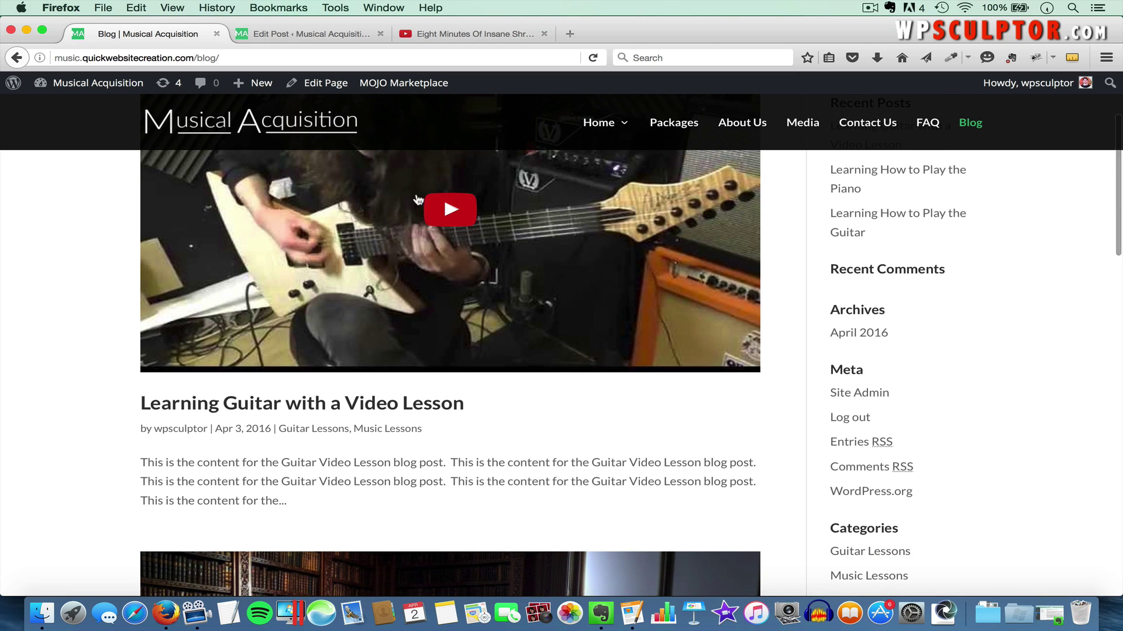
{"action": "left_click", "coordinate": [448, 211]}
{"action": "scroll", "coordinate": [446, 215], "scroll_direction": "up", "scroll_amount": 3}
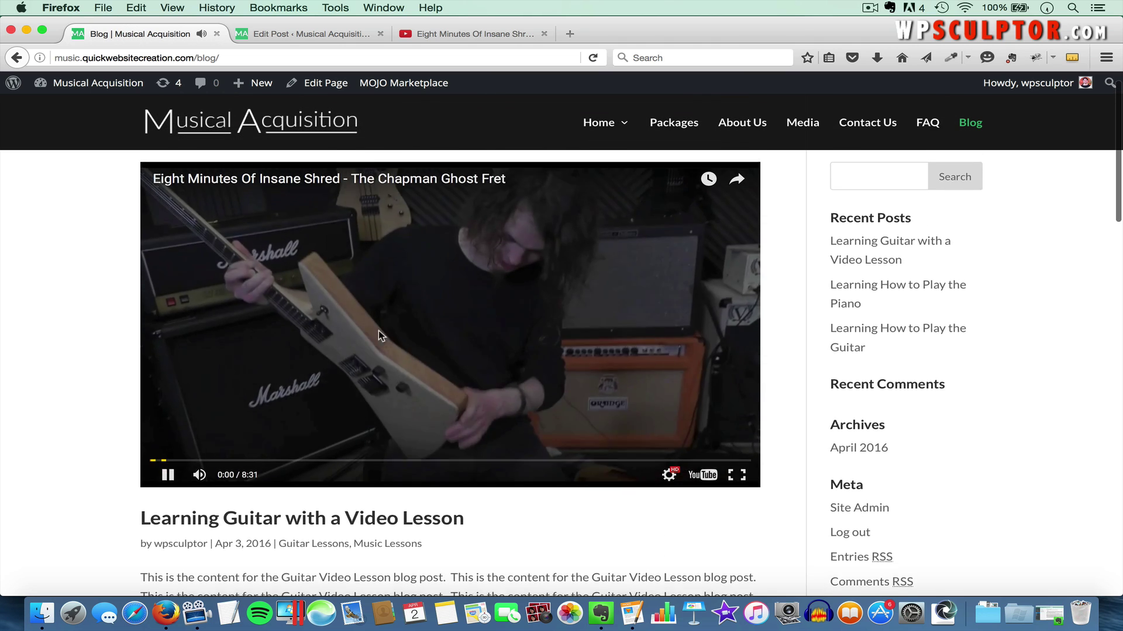
{"action": "left_click", "coordinate": [380, 421]}
{"action": "scroll", "coordinate": [381, 502], "scroll_direction": "down", "scroll_amount": 2}
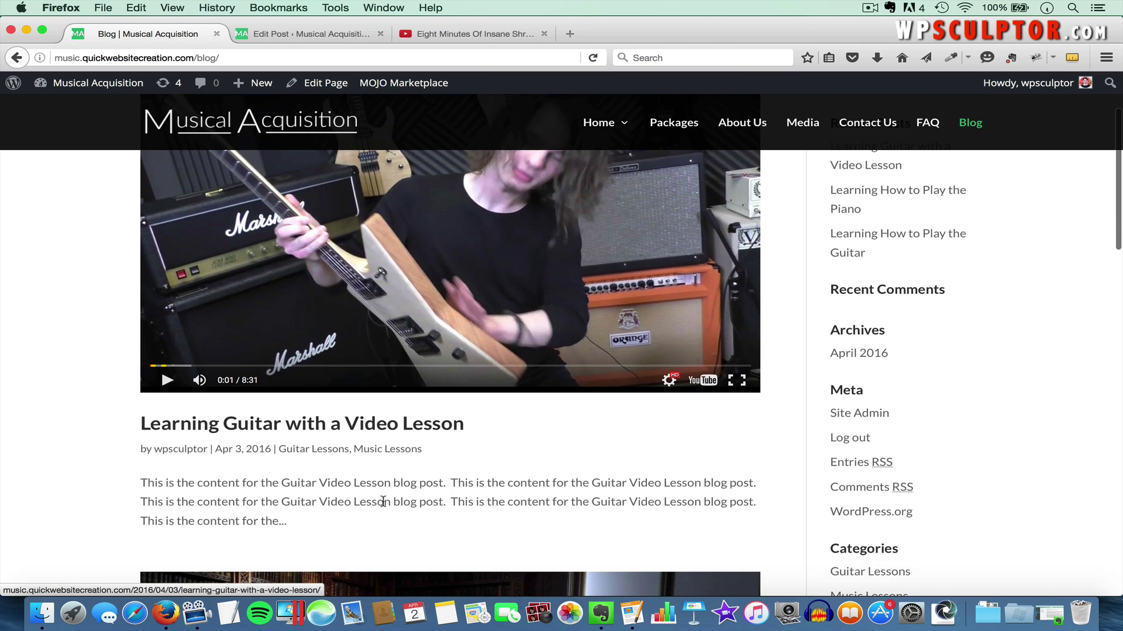
{"action": "left_click", "coordinate": [330, 430]}
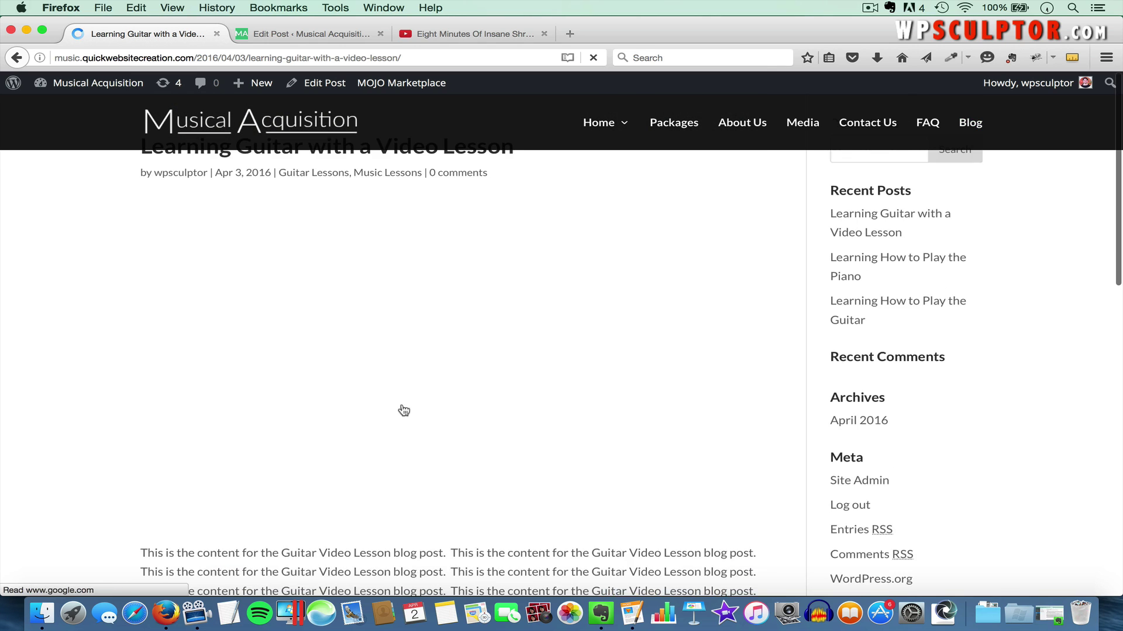
{"action": "scroll", "coordinate": [512, 415], "scroll_direction": "down", "scroll_amount": 5}
{"action": "scroll", "coordinate": [512, 415], "scroll_direction": "down", "scroll_amount": 3}
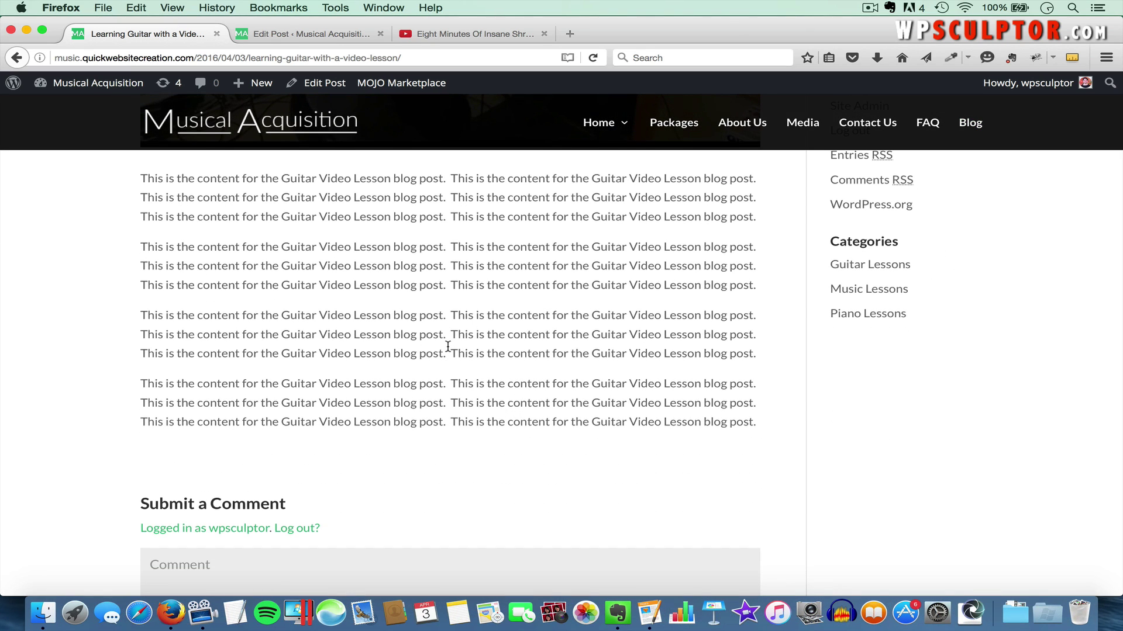
{"action": "scroll", "coordinate": [766, 290], "scroll_direction": "up", "scroll_amount": 8}
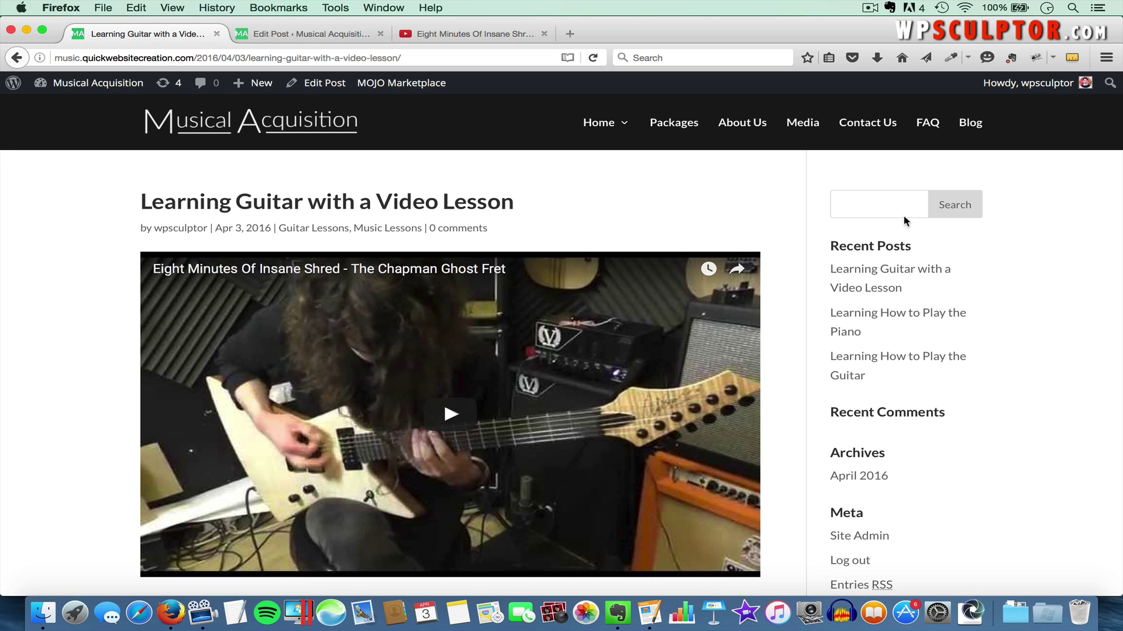
{"action": "scroll", "coordinate": [922, 285], "scroll_direction": "down", "scroll_amount": 2}
{"action": "scroll", "coordinate": [917, 497], "scroll_direction": "down", "scroll_amount": 3}
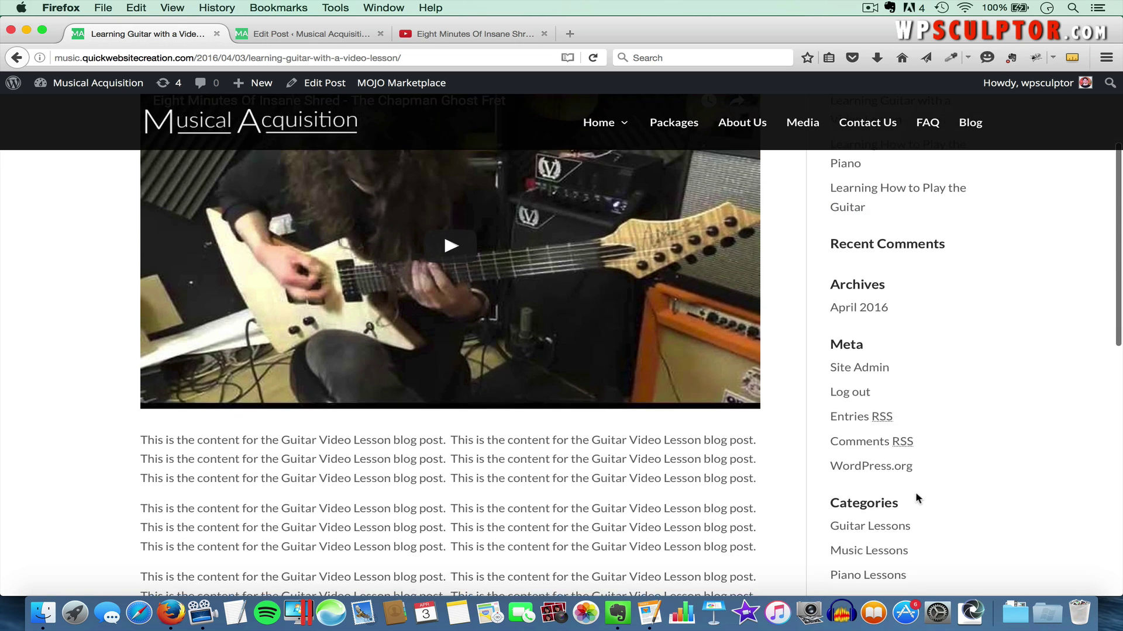
{"action": "scroll", "coordinate": [915, 498], "scroll_direction": "up", "scroll_amount": 3}
{"action": "scroll", "coordinate": [915, 498], "scroll_direction": "up", "scroll_amount": 2}
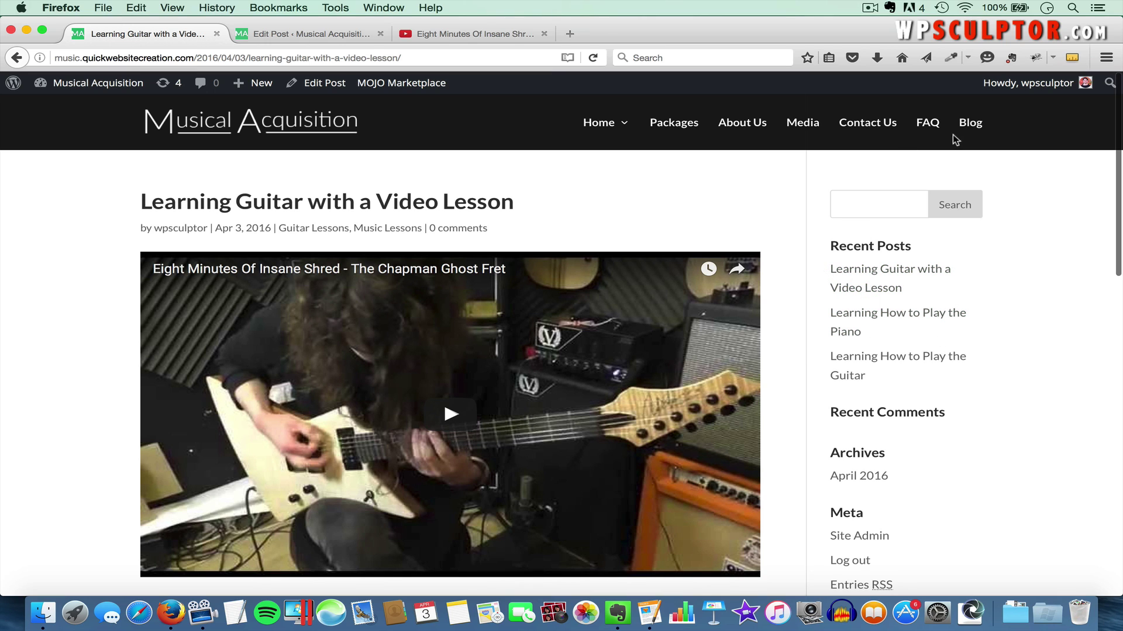
{"action": "left_click", "coordinate": [973, 125]}
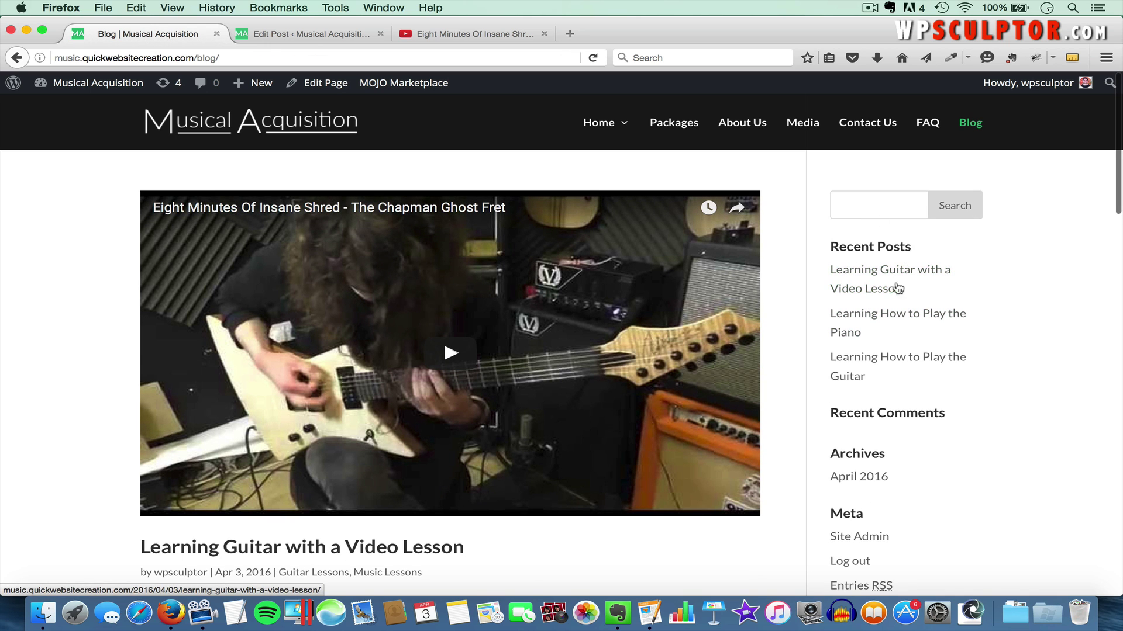
{"action": "scroll", "coordinate": [924, 357], "scroll_direction": "down", "scroll_amount": 5}
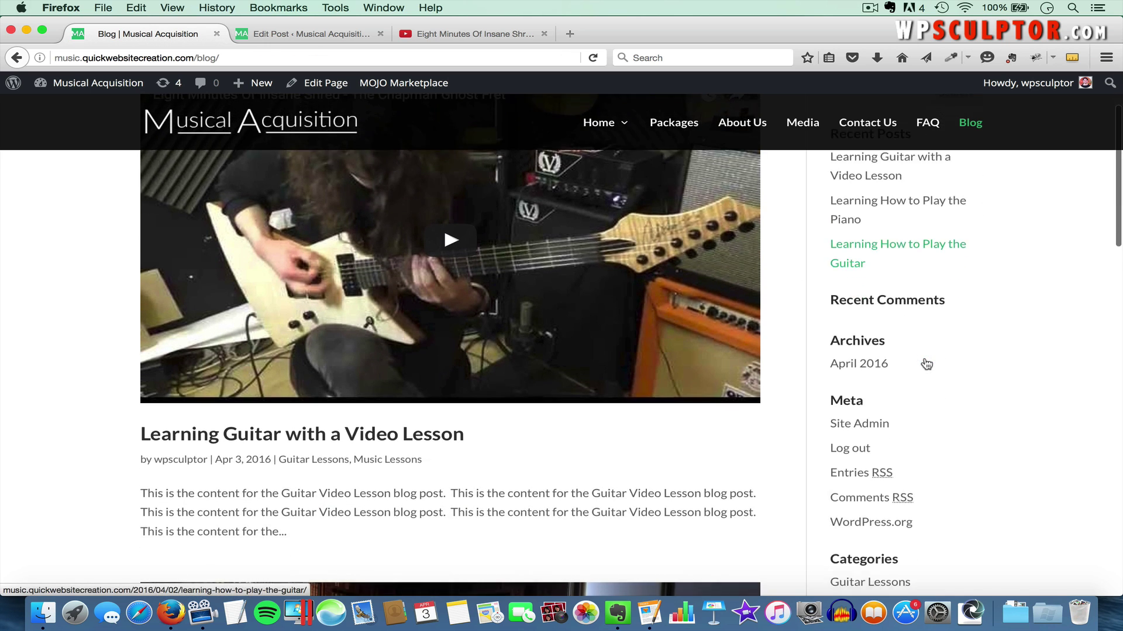
{"action": "scroll", "coordinate": [925, 358], "scroll_direction": "up", "scroll_amount": 5}
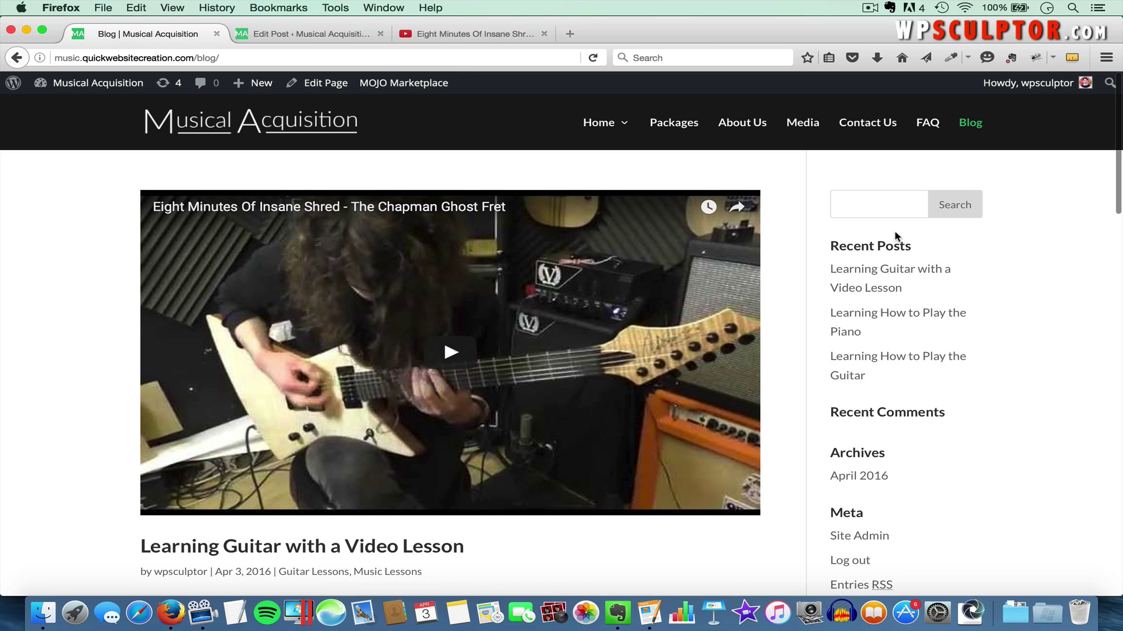
{"action": "left_click", "coordinate": [326, 43]}
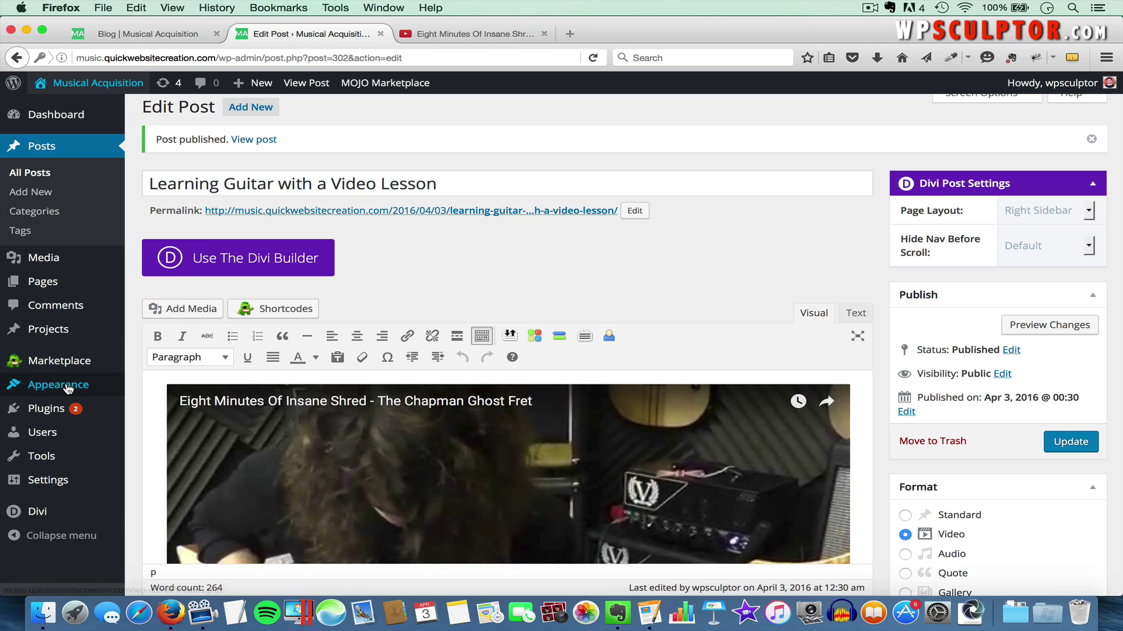
Go to Appearance > Widgets and expand the Sidebar widget area
{"action": "mouse_move", "coordinate": [114, 386]}
{"action": "left_click", "coordinate": [155, 426]}
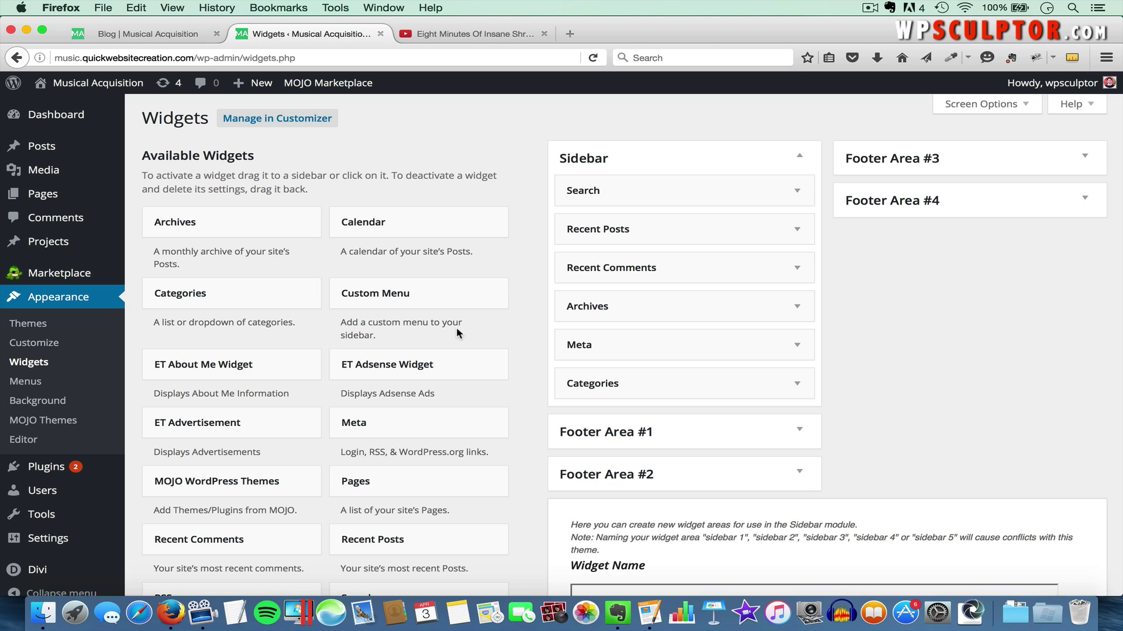
{"action": "left_click", "coordinate": [800, 157]}
{"action": "left_click", "coordinate": [798, 156]}
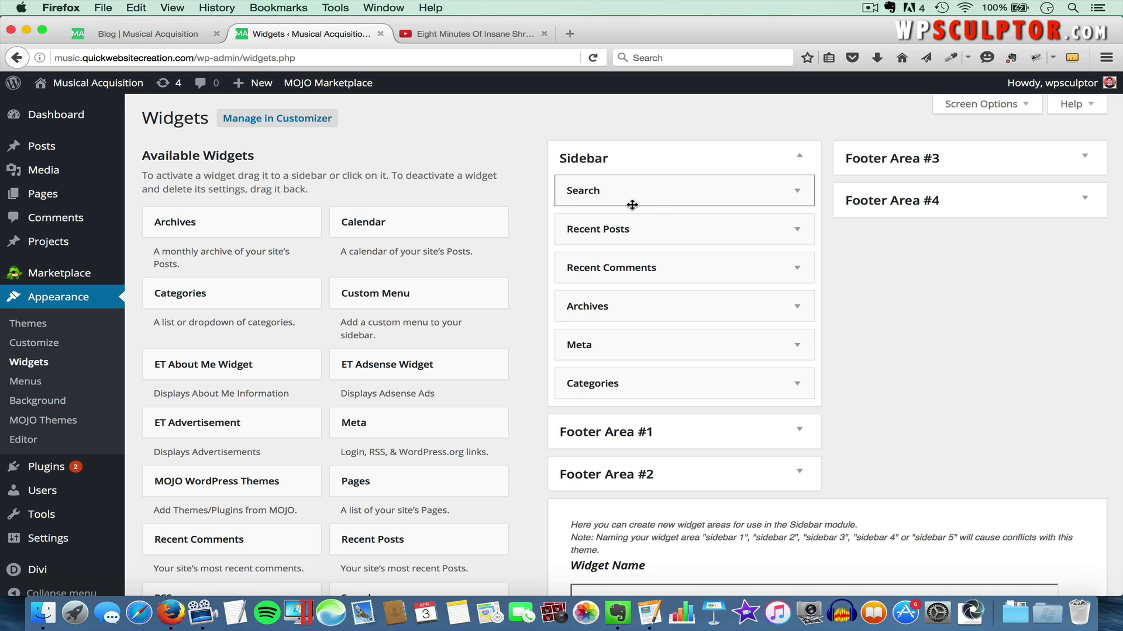
Drag Search, Recent Posts, Recent Comments, Archives, Meta and Categories out of the Sidebar
{"action": "left_click_drag", "start_coordinate": [606, 193], "coordinate": [291, 262]}
{"action": "left_click_drag", "start_coordinate": [611, 193], "coordinate": [275, 257]}
{"action": "left_click_drag", "start_coordinate": [642, 190], "coordinate": [351, 263]}
{"action": "left_click_drag", "start_coordinate": [606, 189], "coordinate": [350, 274]}
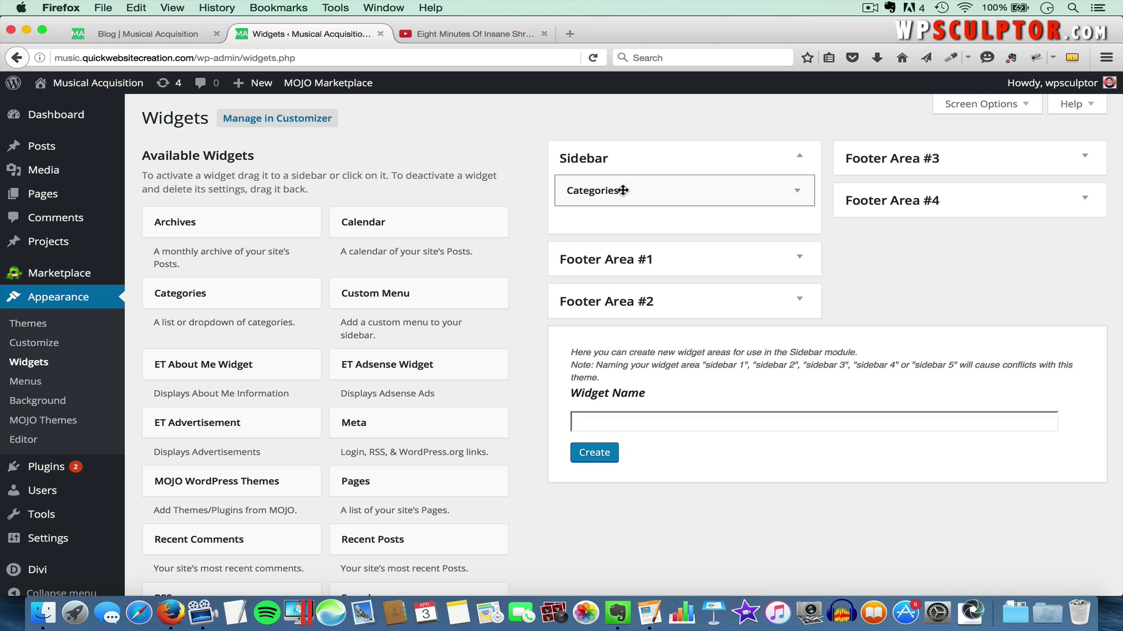
{"action": "left_click_drag", "start_coordinate": [622, 191], "coordinate": [342, 285]}
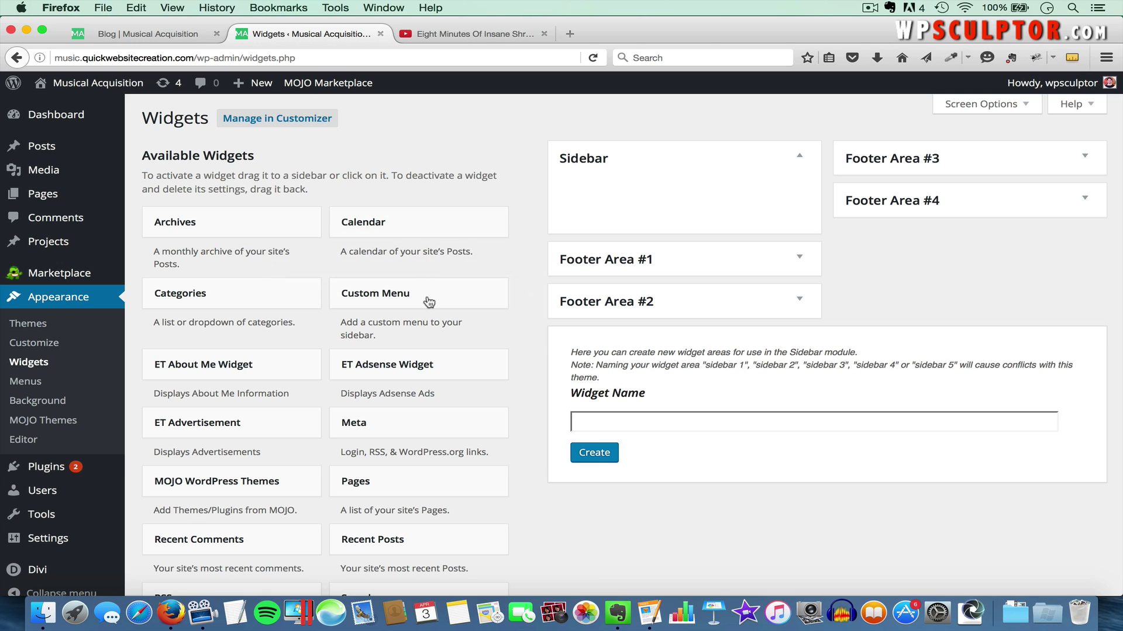
Add a Search widget to the Sidebar titled 'Search our blog:' and save it
{"action": "scroll", "coordinate": [270, 452], "scroll_direction": "down", "scroll_amount": 2}
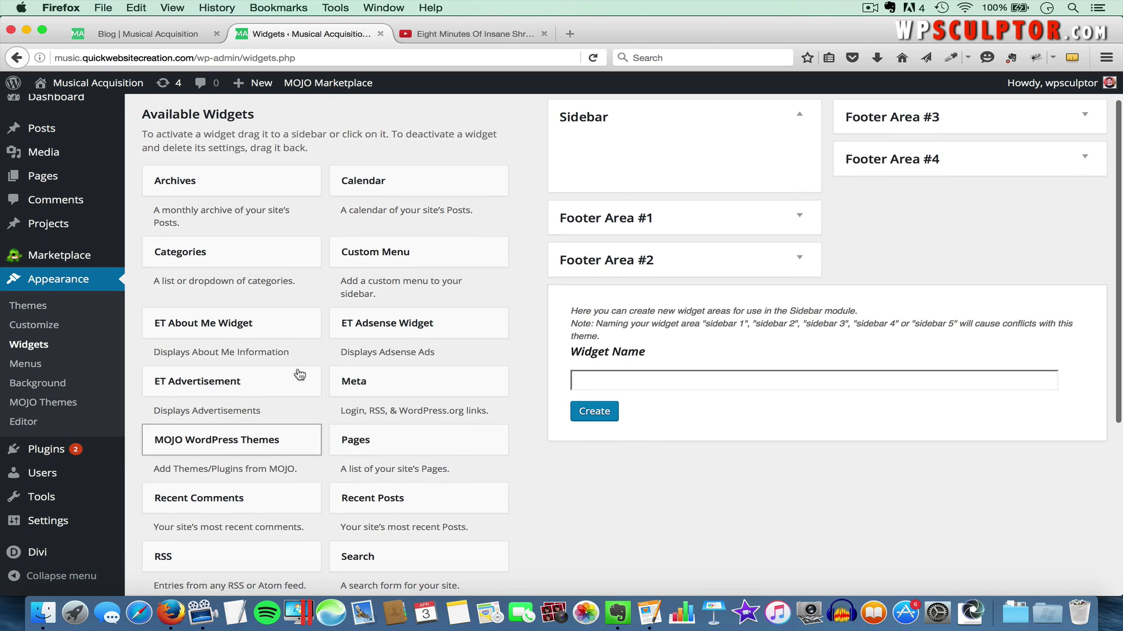
{"action": "scroll", "coordinate": [332, 399], "scroll_direction": "up", "scroll_amount": 2}
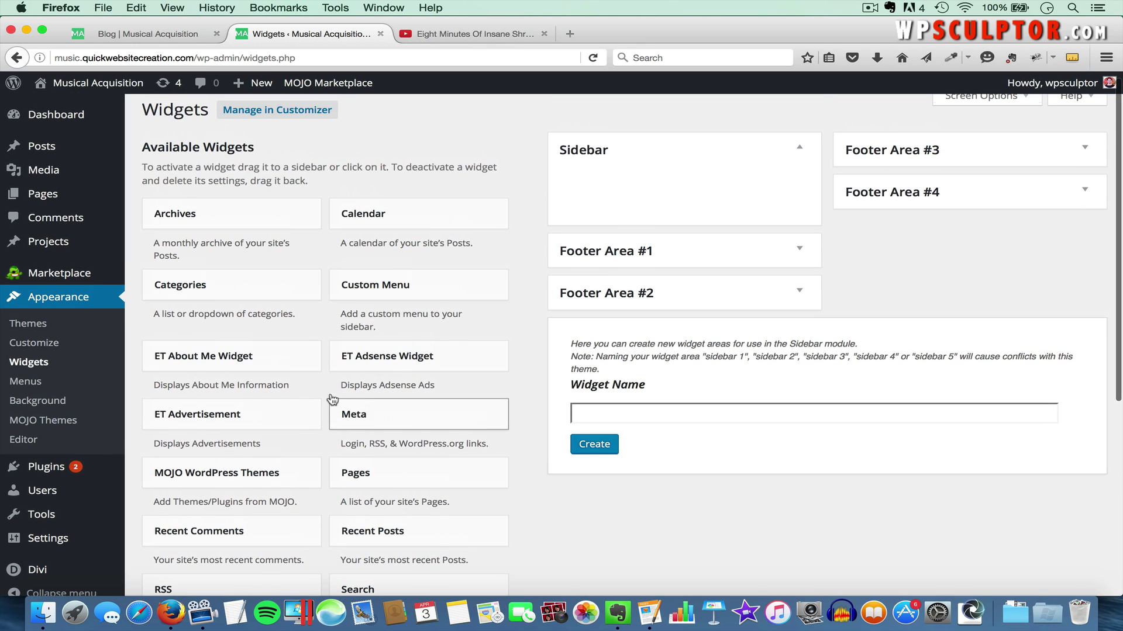
{"action": "scroll", "coordinate": [330, 395], "scroll_direction": "down", "scroll_amount": 5}
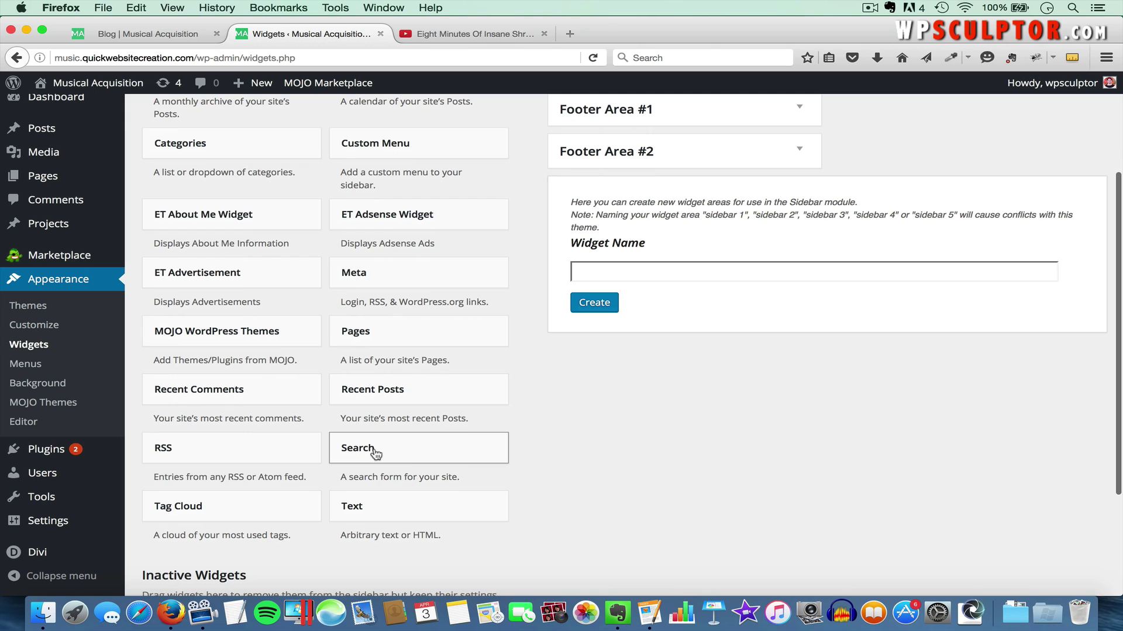
{"action": "left_click", "coordinate": [375, 452]}
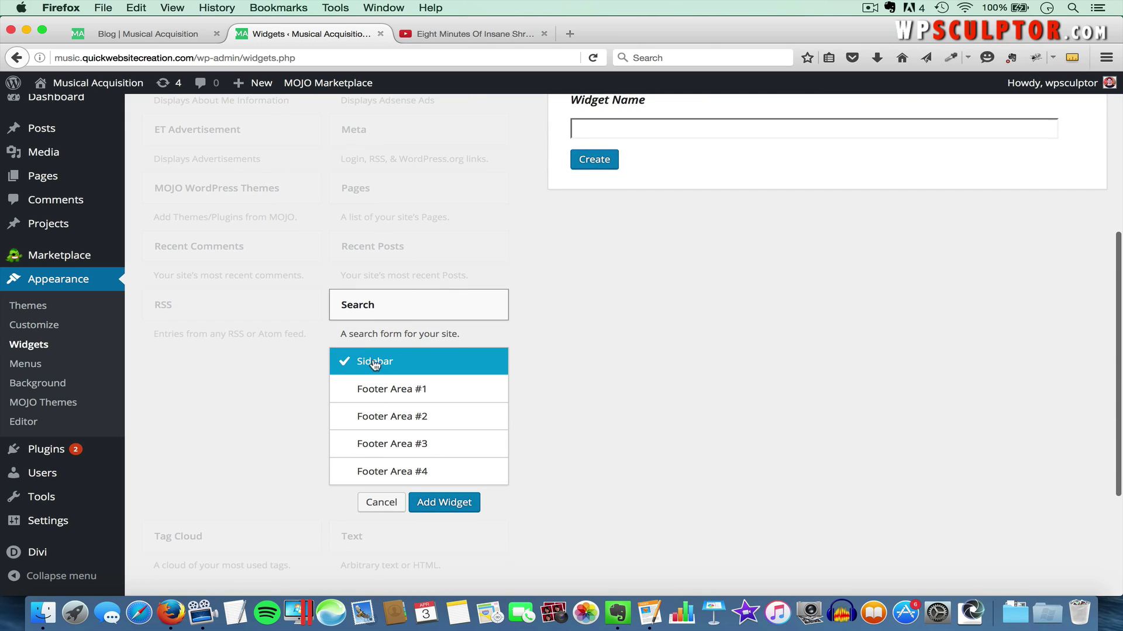
{"action": "left_click", "coordinate": [445, 503]}
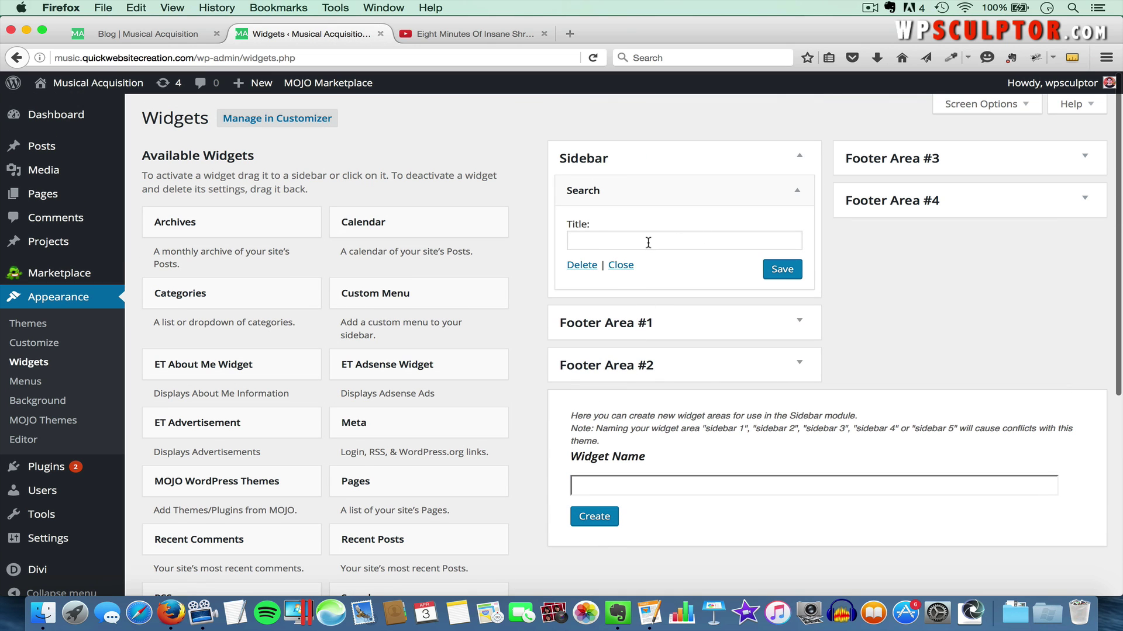
{"action": "left_click", "coordinate": [647, 243]}
{"action": "type", "text": "Search our blog:"}
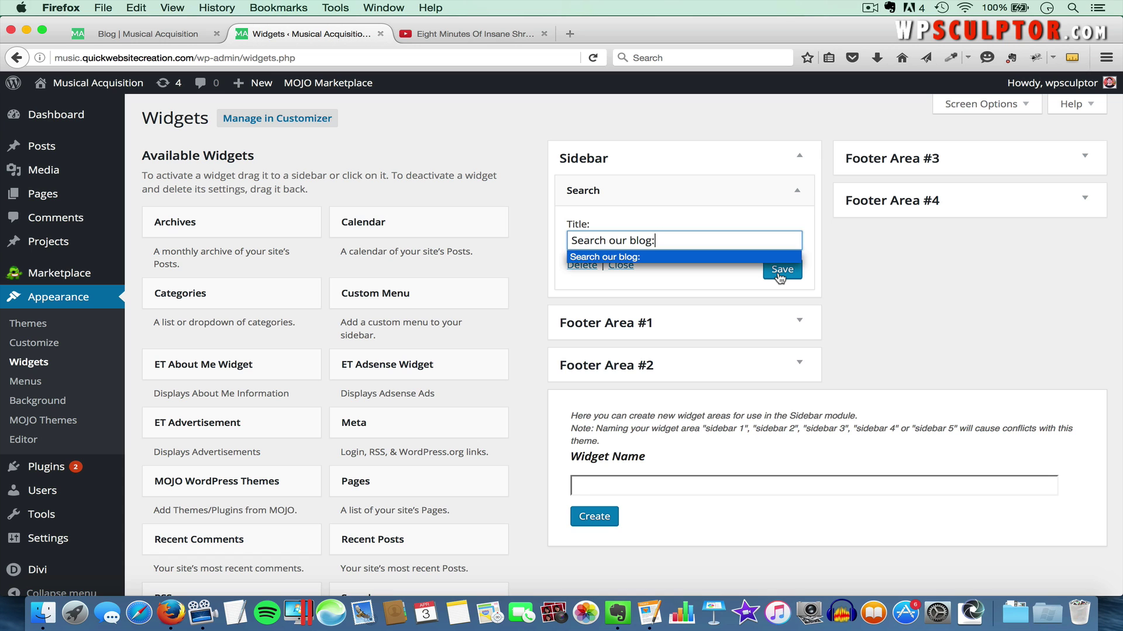
{"action": "left_click", "coordinate": [780, 275]}
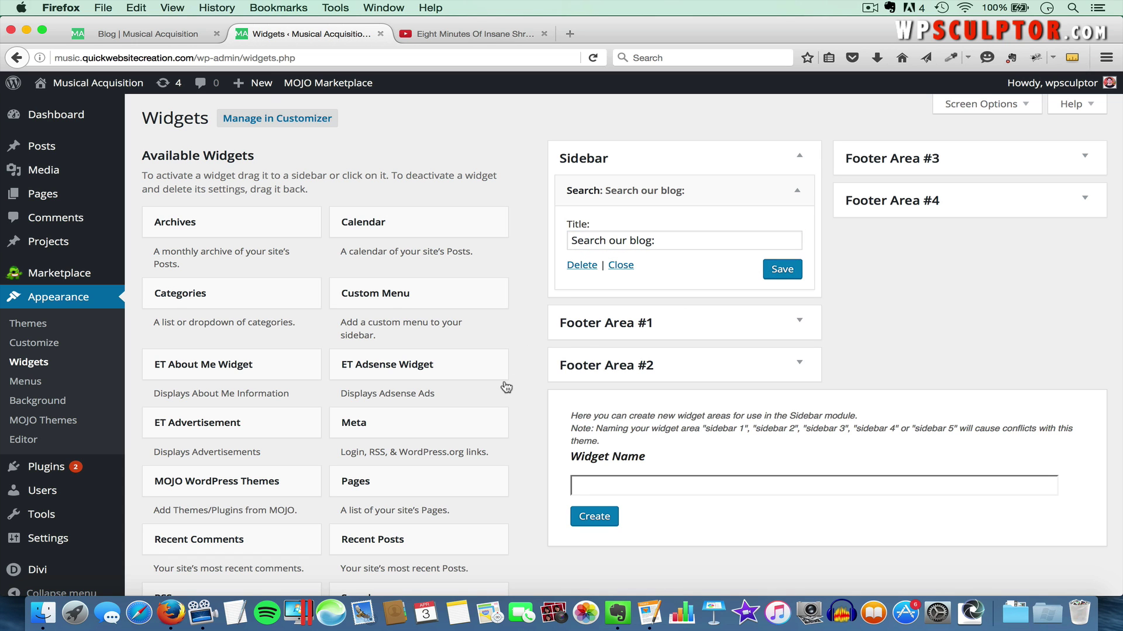
Add a Categories widget to the Sidebar titled 'Blog Categories:' and save it
{"action": "scroll", "coordinate": [504, 386], "scroll_direction": "down", "scroll_amount": 5}
{"action": "scroll", "coordinate": [501, 392], "scroll_direction": "up", "scroll_amount": 5}
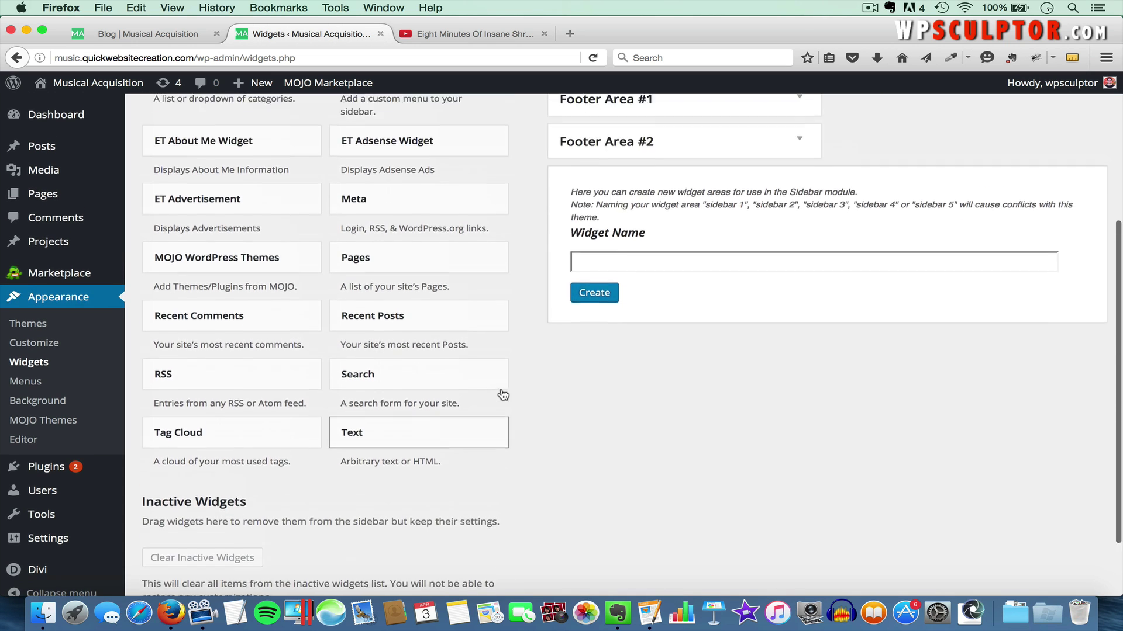
{"action": "left_click", "coordinate": [232, 287]}
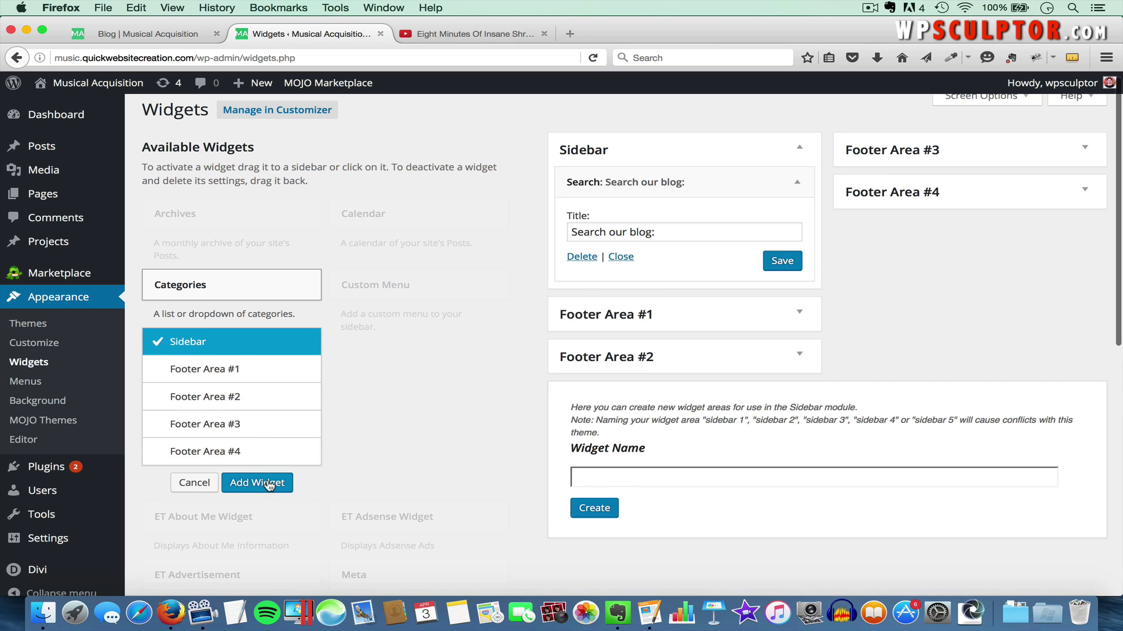
{"action": "left_click", "coordinate": [266, 484]}
{"action": "left_click", "coordinate": [701, 353]}
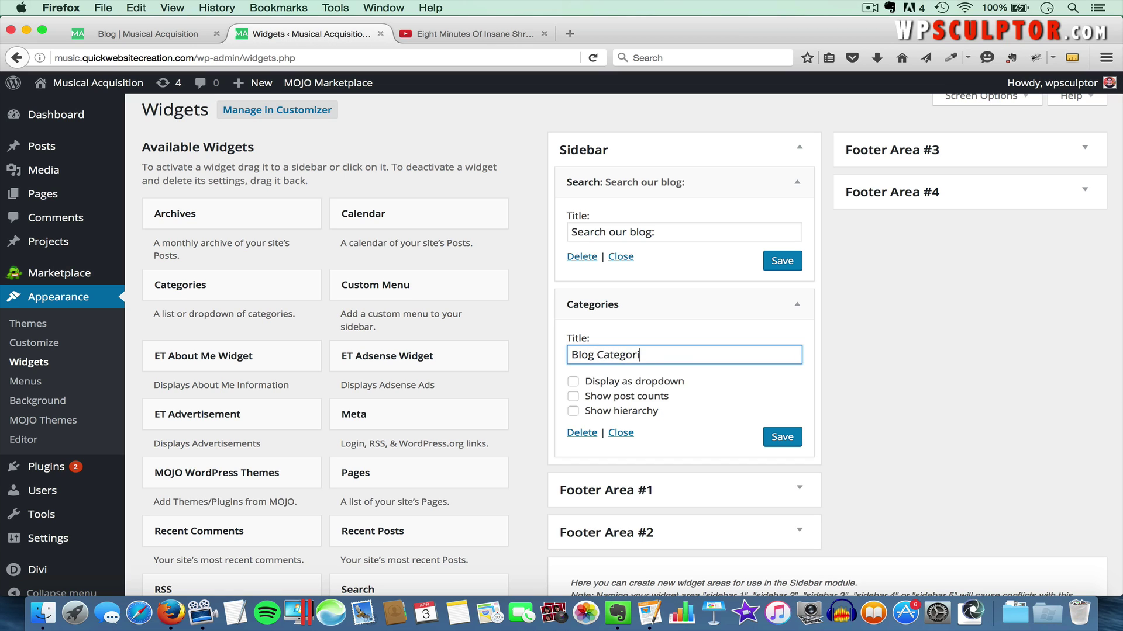
{"action": "left_click", "coordinate": [786, 440]}
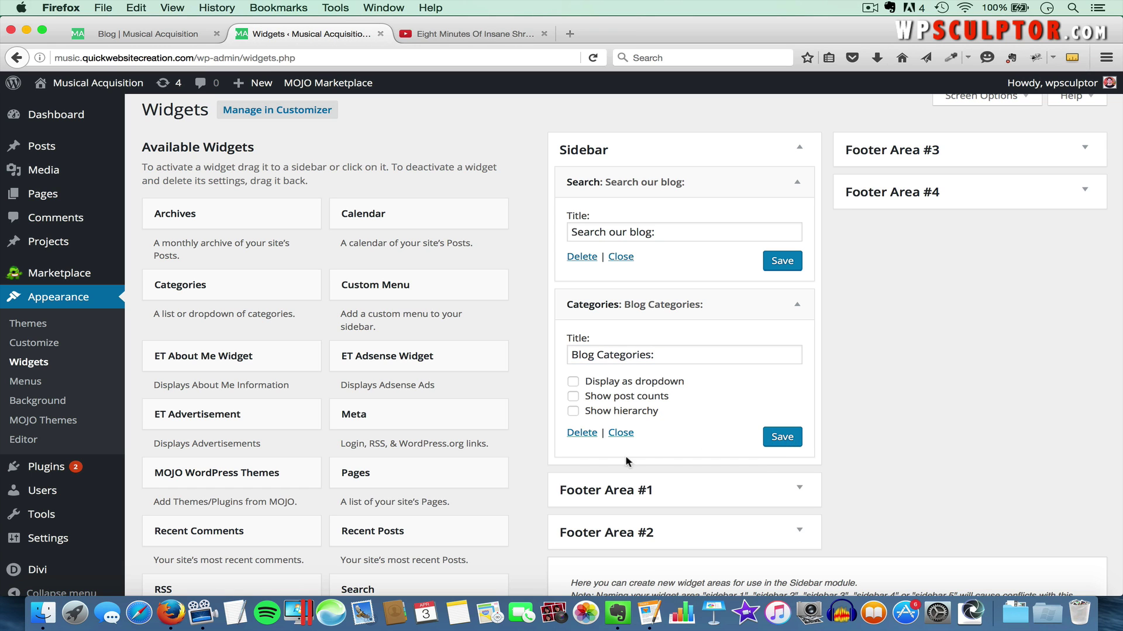
Add a Recent Posts widget to the Sidebar titled 'Recent Posts:' and save it
{"action": "scroll", "coordinate": [518, 462], "scroll_direction": "down", "scroll_amount": 5}
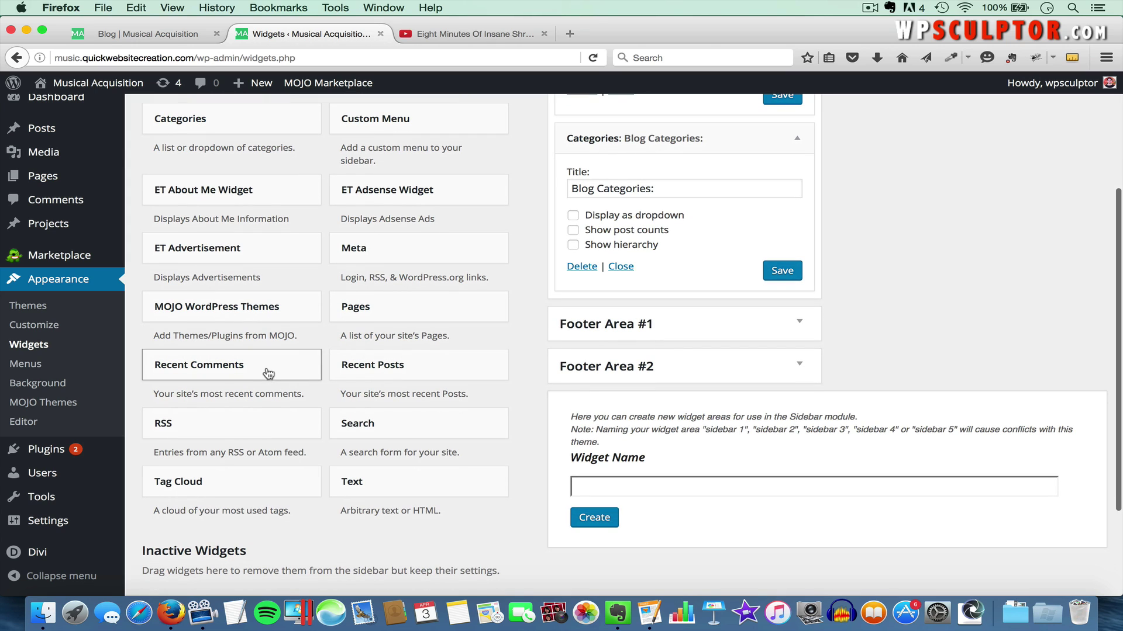
{"action": "left_click", "coordinate": [389, 371]}
{"action": "left_click", "coordinate": [451, 563]}
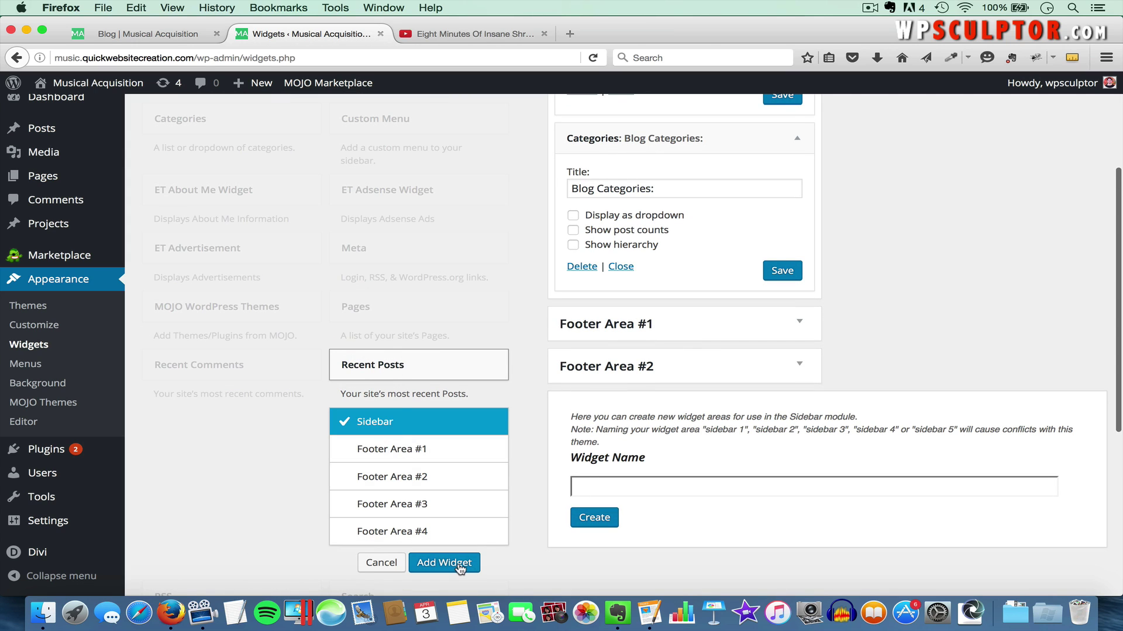
{"action": "left_click", "coordinate": [644, 363]}
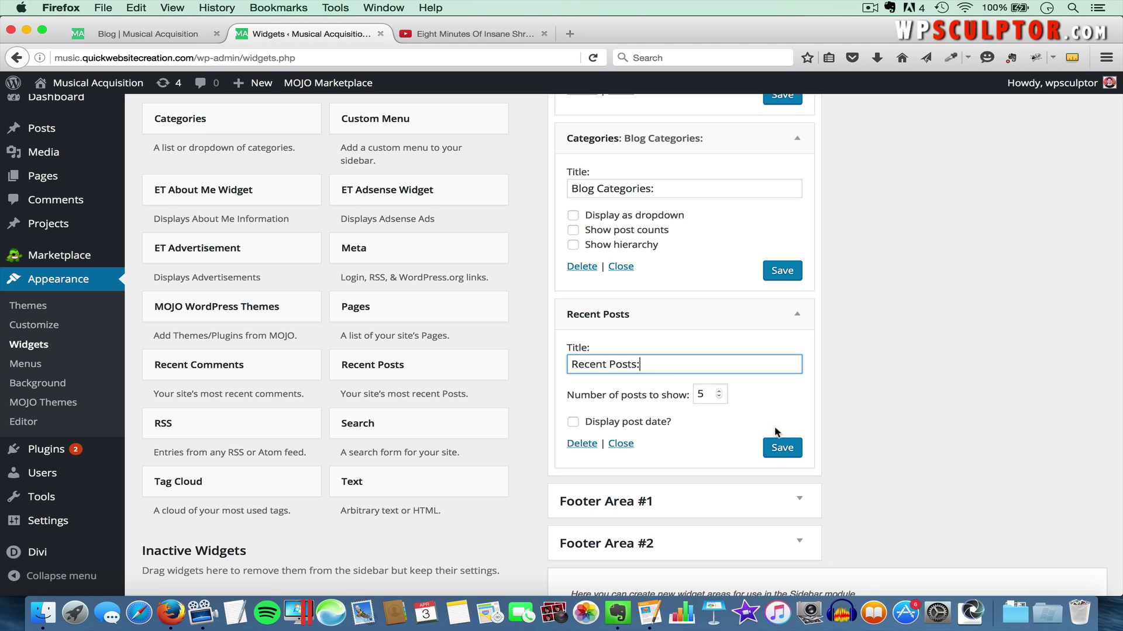
{"action": "left_click", "coordinate": [786, 449]}
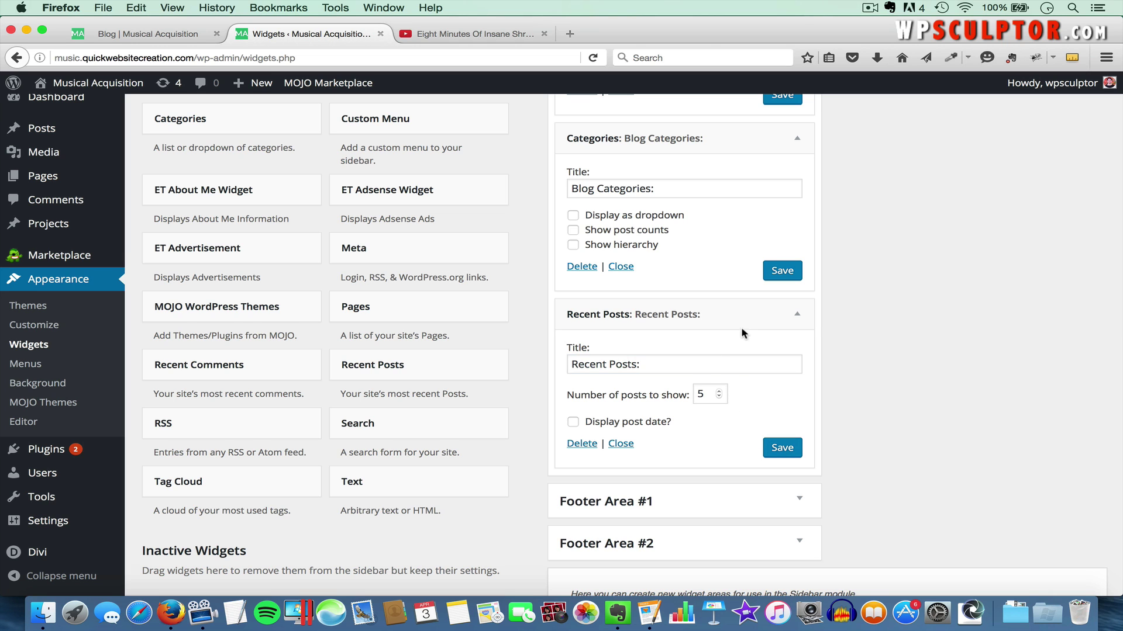
Collapse the Categories, Recent Posts and Search widget settings panels in the Sidebar
{"action": "scroll", "coordinate": [748, 325], "scroll_direction": "up", "scroll_amount": 5}
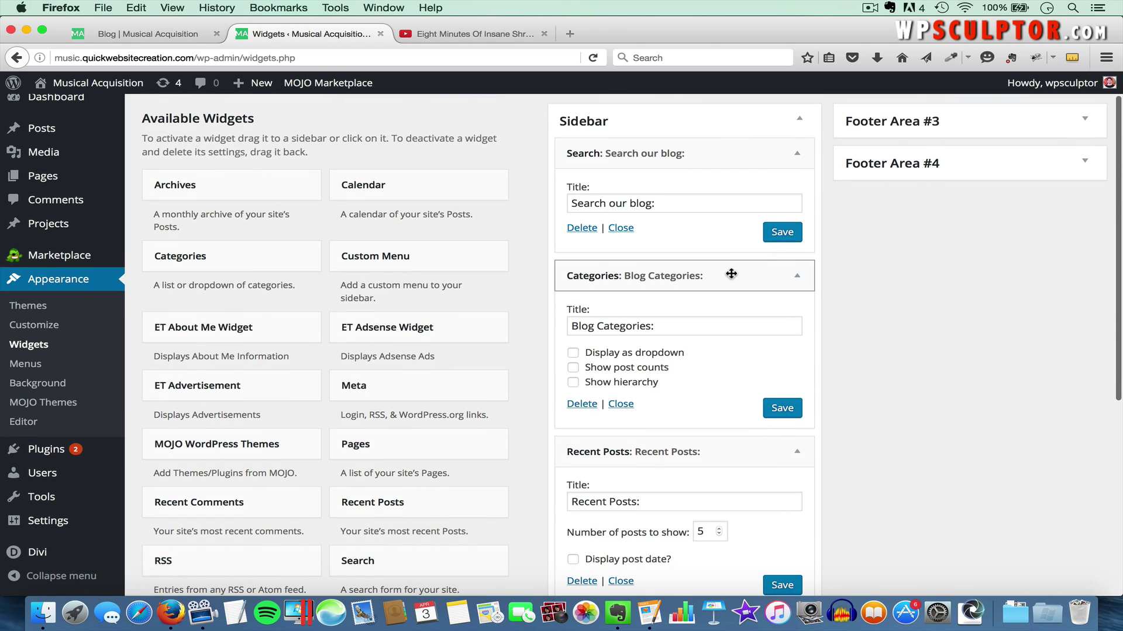
{"action": "left_click", "coordinate": [797, 275]}
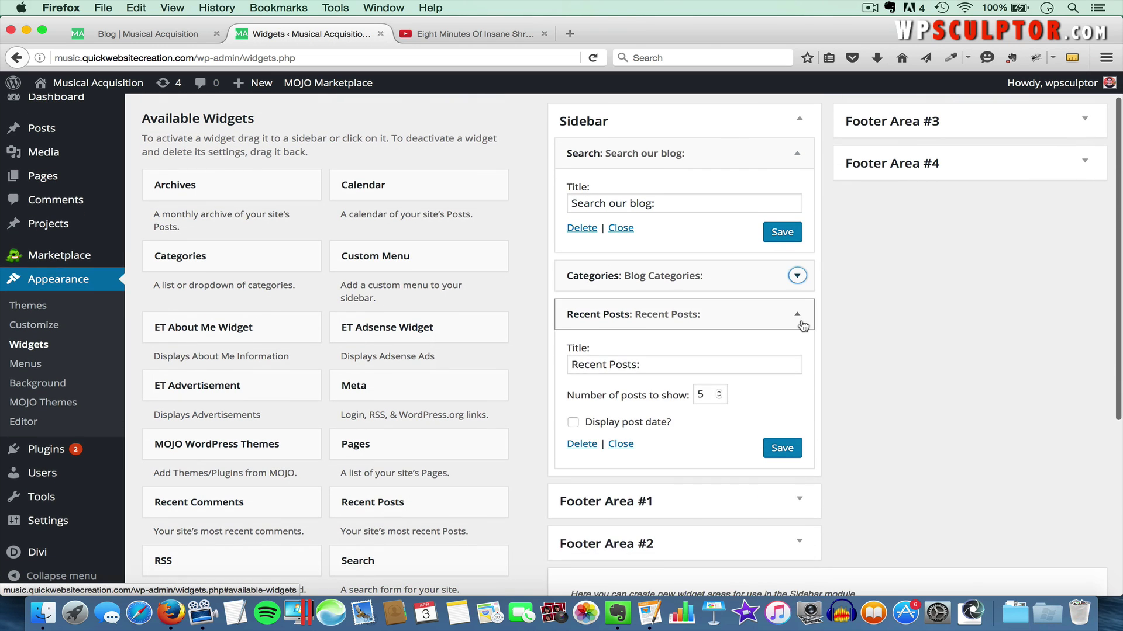
{"action": "left_click", "coordinate": [800, 319]}
{"action": "left_click", "coordinate": [797, 153]}
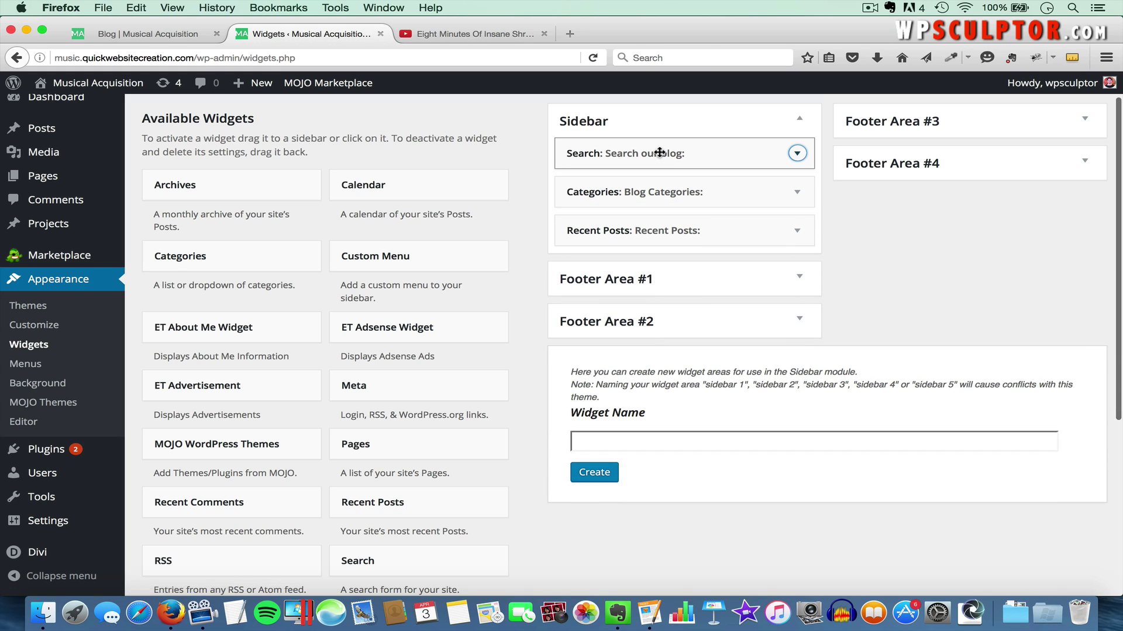
{"action": "mouse_move", "coordinate": [660, 151]}
{"action": "left_mouse_down"}
{"action": "mouse_move", "coordinate": [648, 197]}
{"action": "mouse_move", "coordinate": [657, 151]}
{"action": "left_mouse_up"}
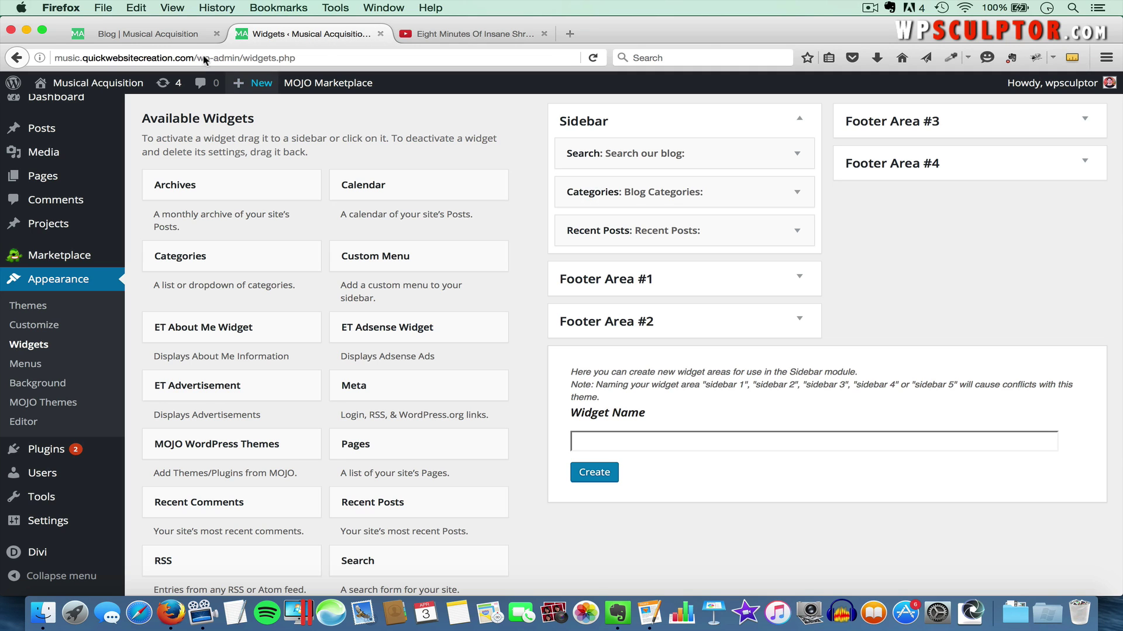
Reload the live blog page to show the new sidebar widgets
{"action": "left_click", "coordinate": [167, 37]}
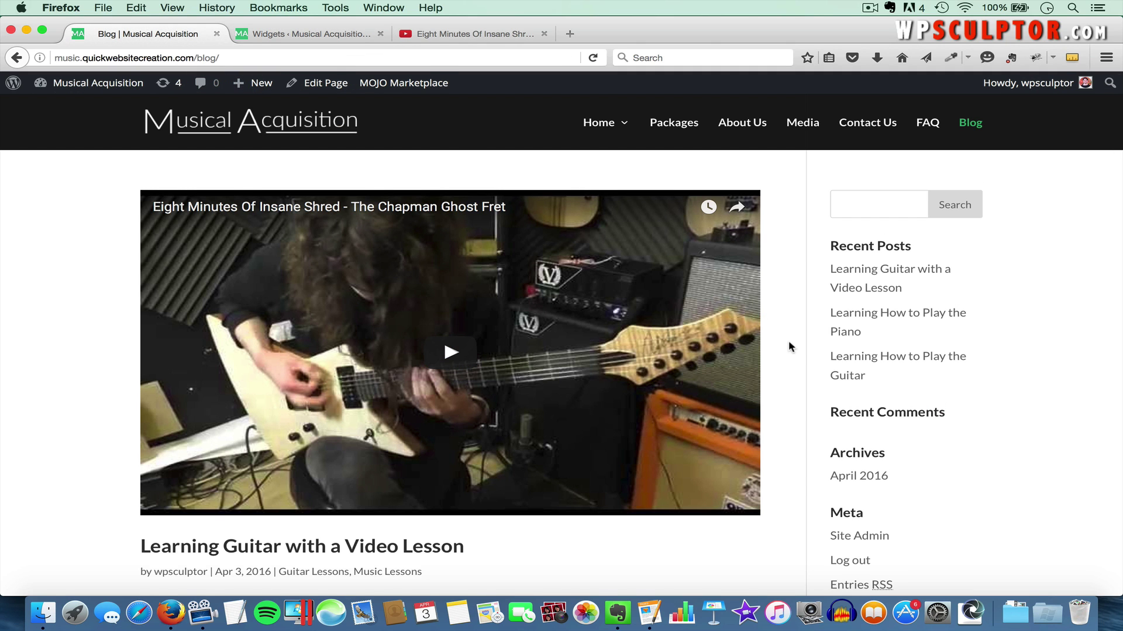
{"action": "scroll", "coordinate": [788, 347], "scroll_direction": "down", "scroll_amount": 4}
{"action": "scroll", "coordinate": [788, 347], "scroll_direction": "up", "scroll_amount": 4}
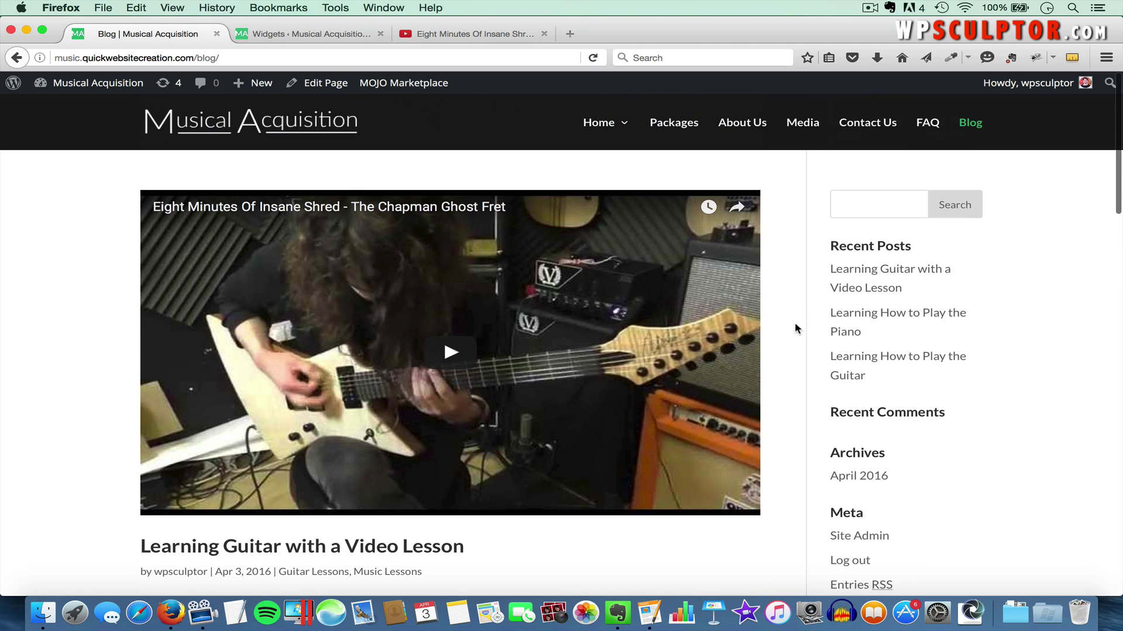
{"action": "key", "text": "super+r"}
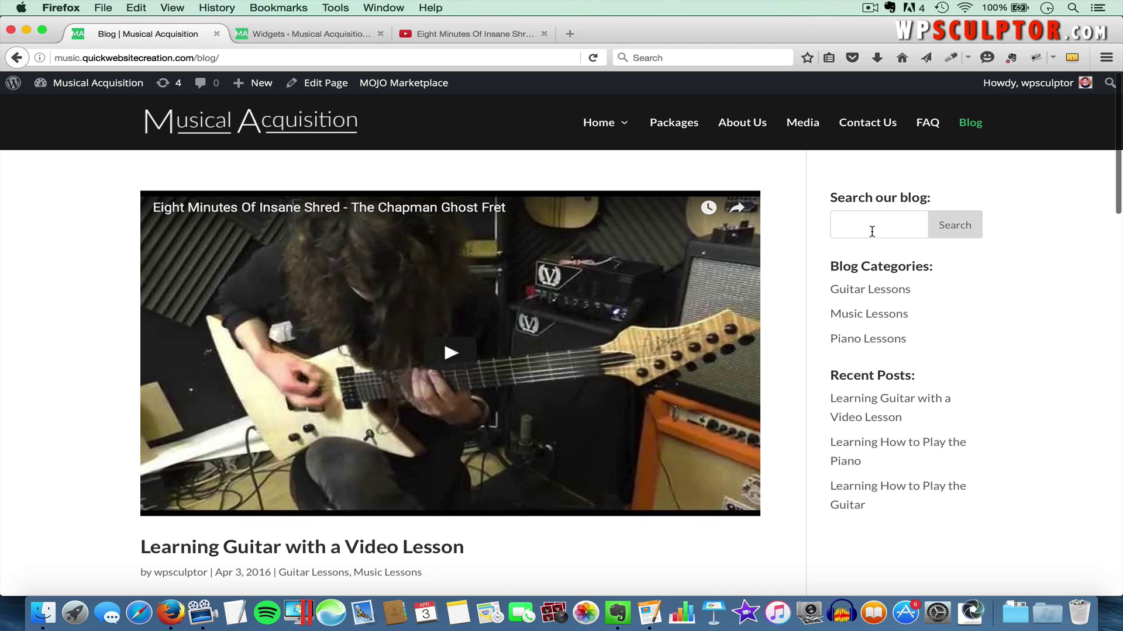
Open the Guitar Lessons category archive and review its post and sidebar
{"action": "left_click", "coordinate": [880, 294]}
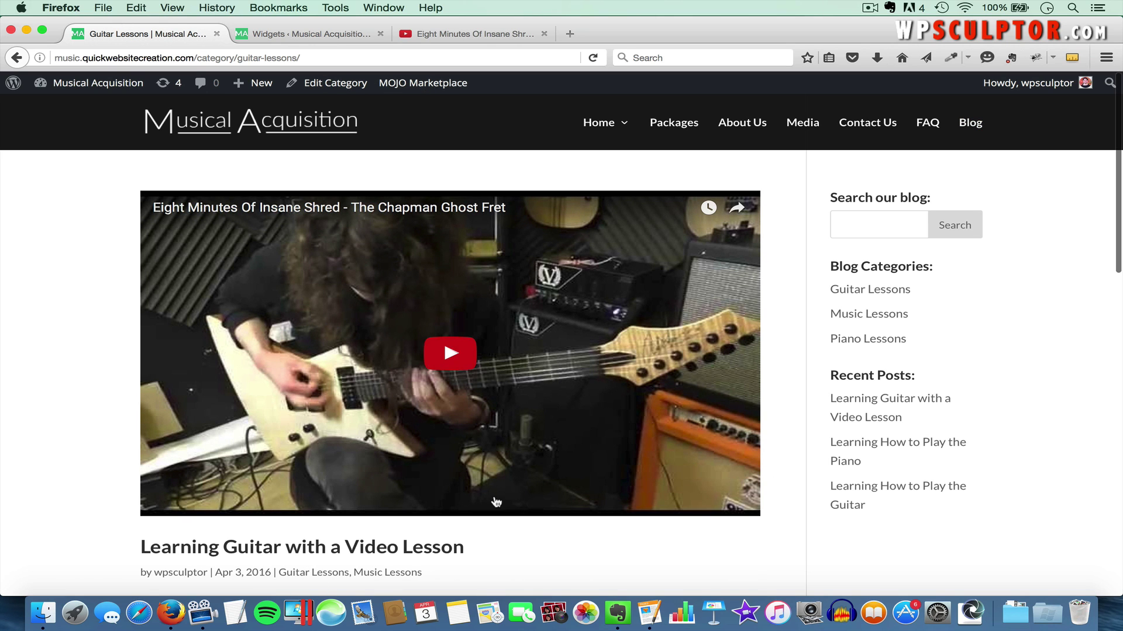
{"action": "scroll", "coordinate": [541, 533], "scroll_direction": "down", "scroll_amount": 1}
{"action": "scroll", "coordinate": [542, 534], "scroll_direction": "down", "scroll_amount": 2}
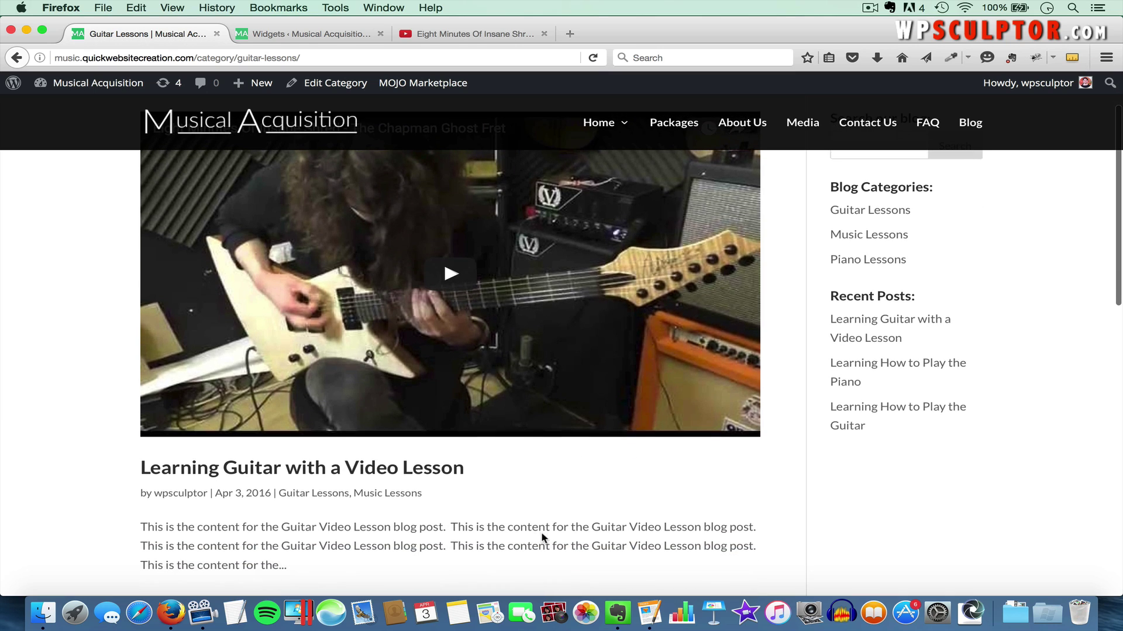
{"action": "scroll", "coordinate": [450, 456], "scroll_direction": "down", "scroll_amount": 5}
{"action": "scroll", "coordinate": [460, 479], "scroll_direction": "down", "scroll_amount": 10}
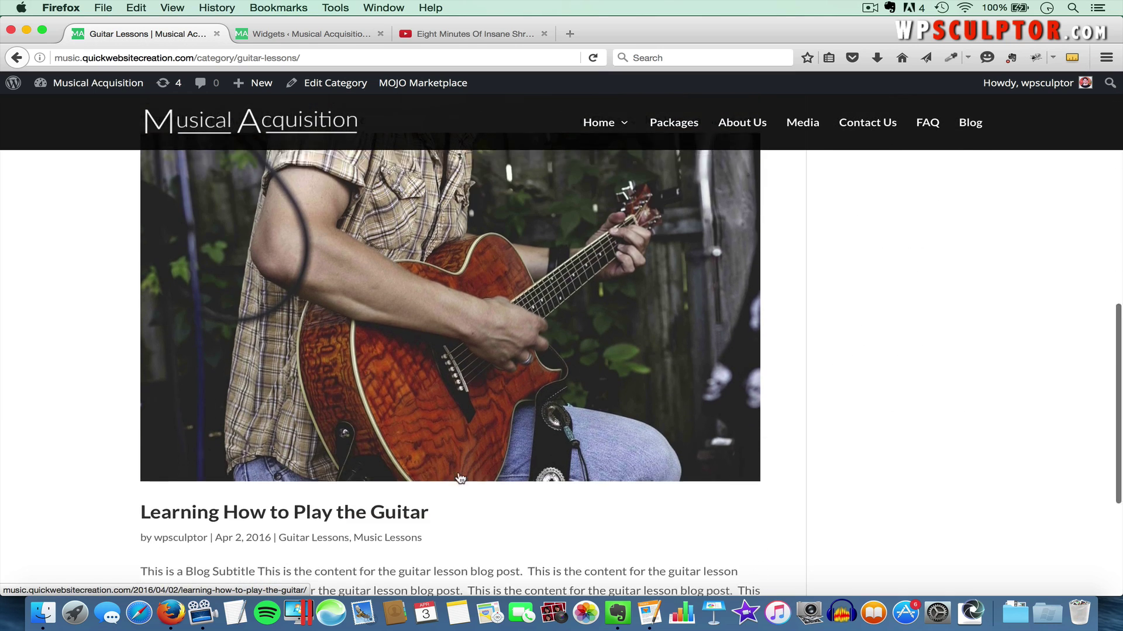
{"action": "scroll", "coordinate": [418, 468], "scroll_direction": "down", "scroll_amount": 5}
{"action": "scroll", "coordinate": [419, 468], "scroll_direction": "up", "scroll_amount": 20}
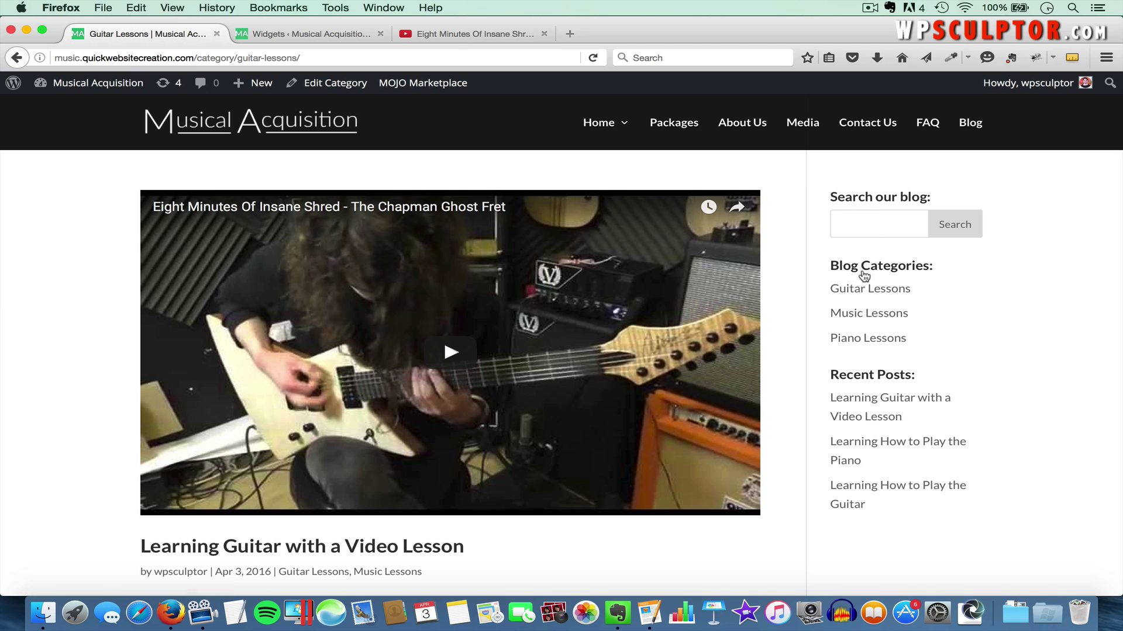
{"action": "scroll", "coordinate": [805, 445], "scroll_direction": "down", "scroll_amount": 3}
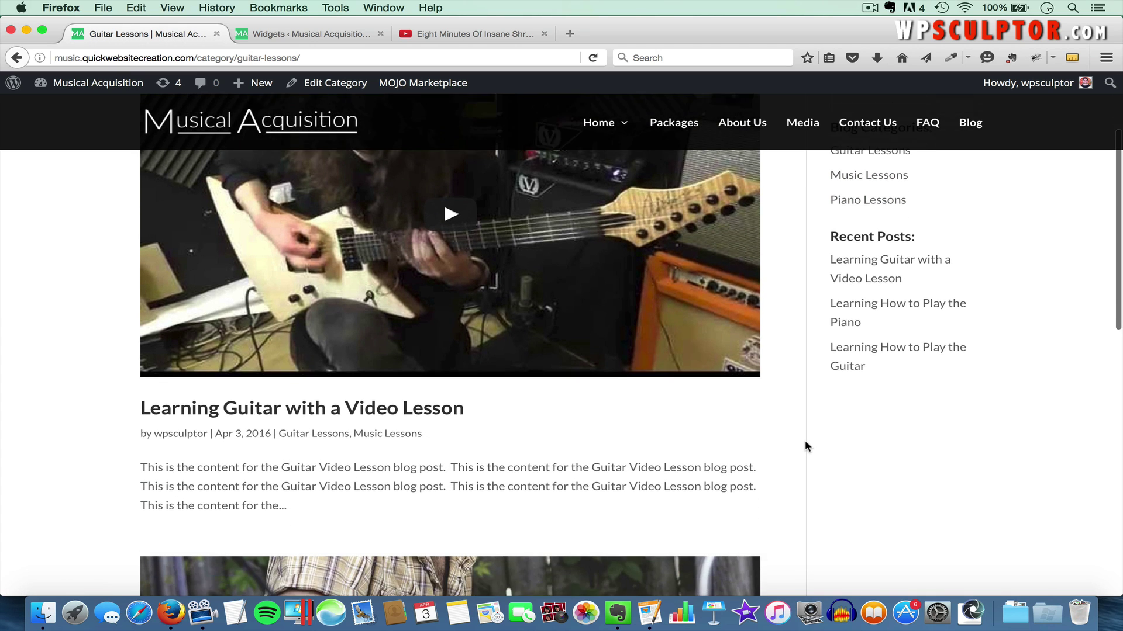
{"action": "scroll", "coordinate": [804, 446], "scroll_direction": "up", "scroll_amount": 3}
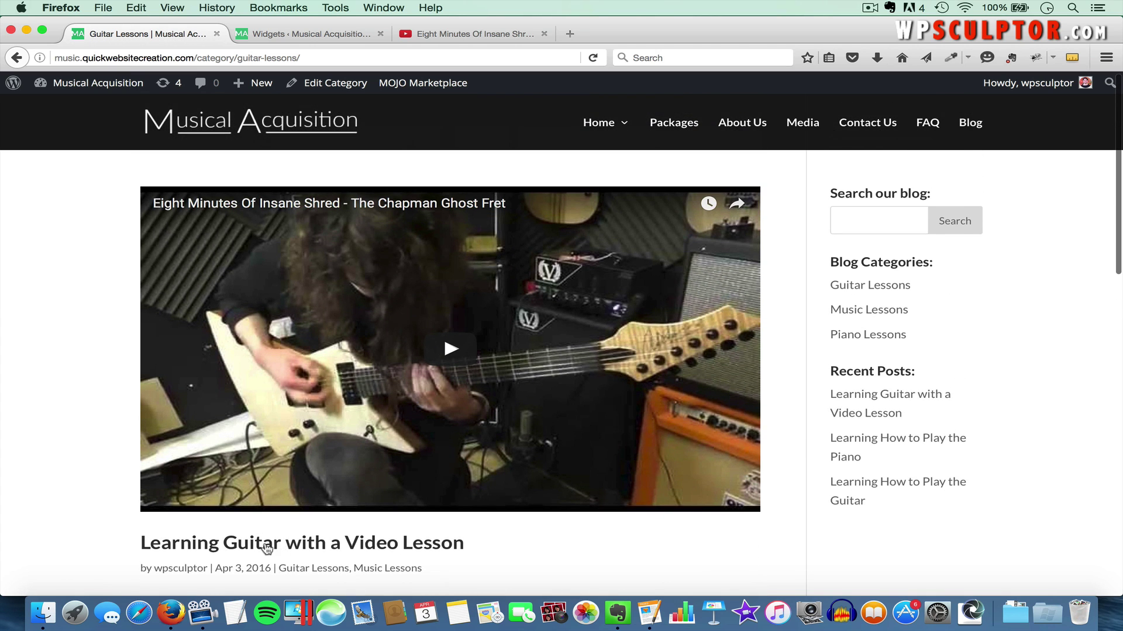
View the 'Learning Guitar with a Video Lesson' post page, then return to the Widgets admin
{"action": "left_click", "coordinate": [316, 547]}
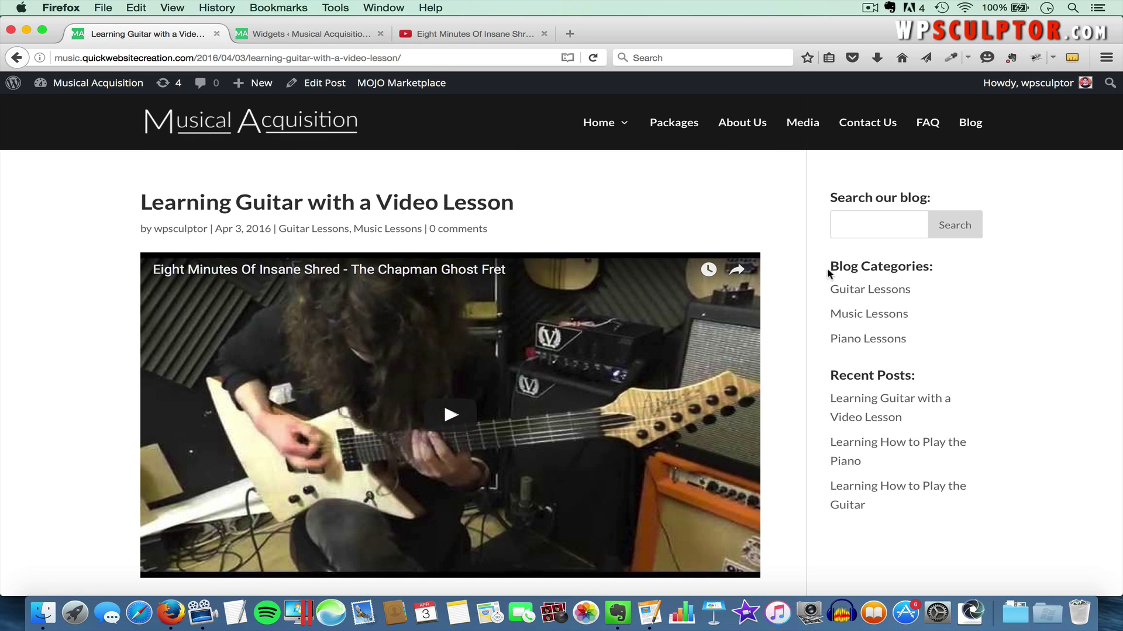
{"action": "scroll", "coordinate": [904, 406], "scroll_direction": "down", "scroll_amount": 5}
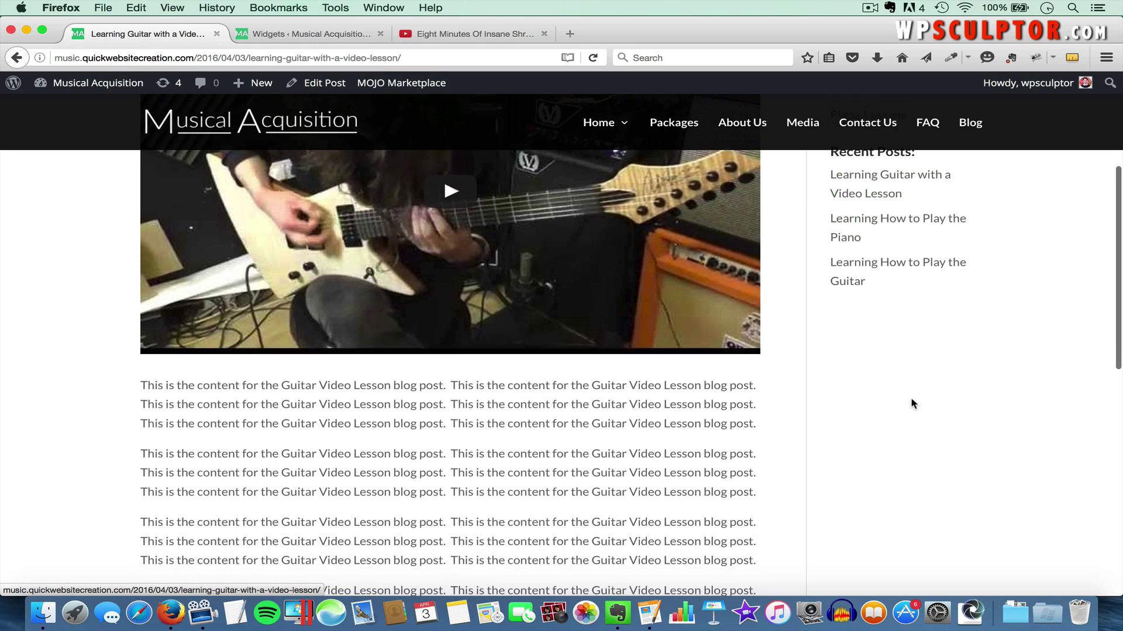
{"action": "scroll", "coordinate": [579, 556], "scroll_direction": "down", "scroll_amount": 5}
{"action": "scroll", "coordinate": [589, 552], "scroll_direction": "up", "scroll_amount": 5}
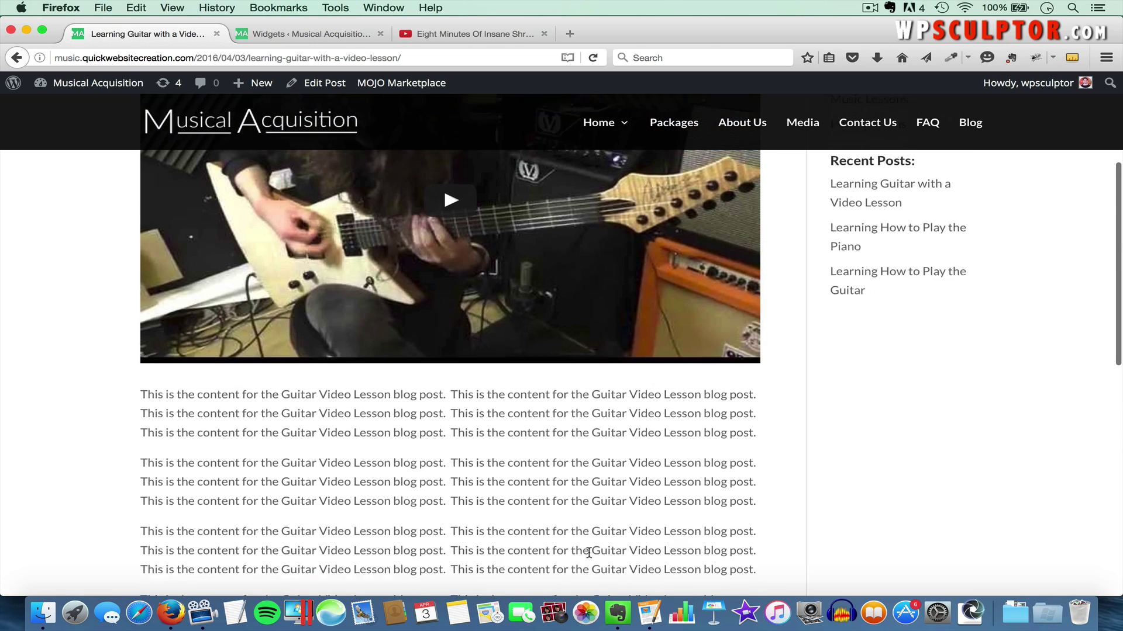
{"action": "scroll", "coordinate": [589, 552], "scroll_direction": "up", "scroll_amount": 5}
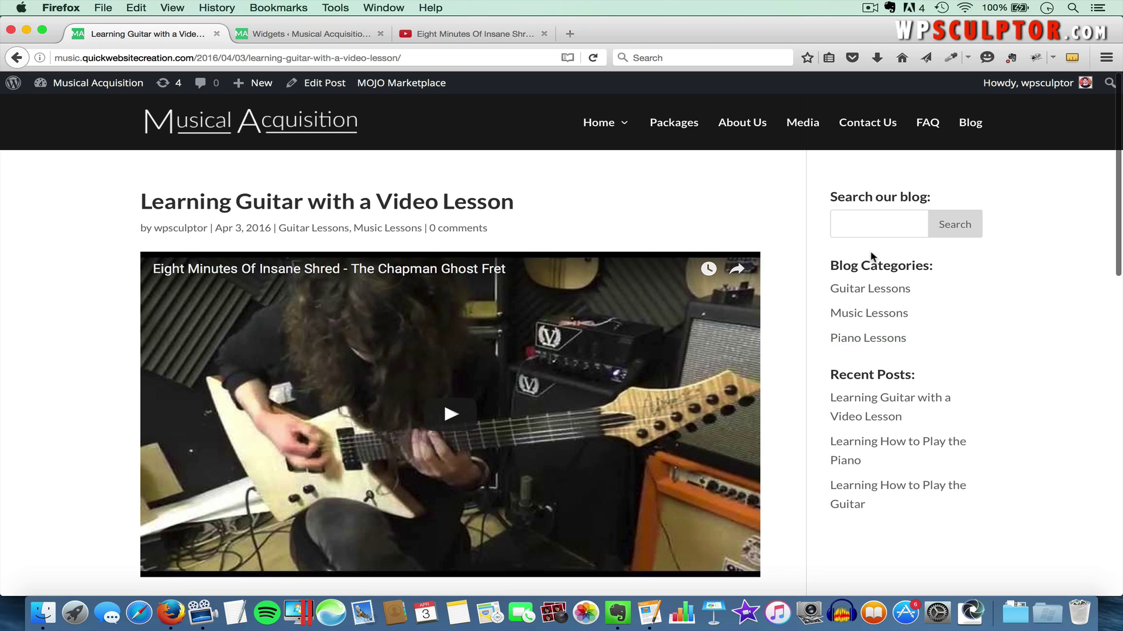
{"action": "left_click", "coordinate": [332, 35]}
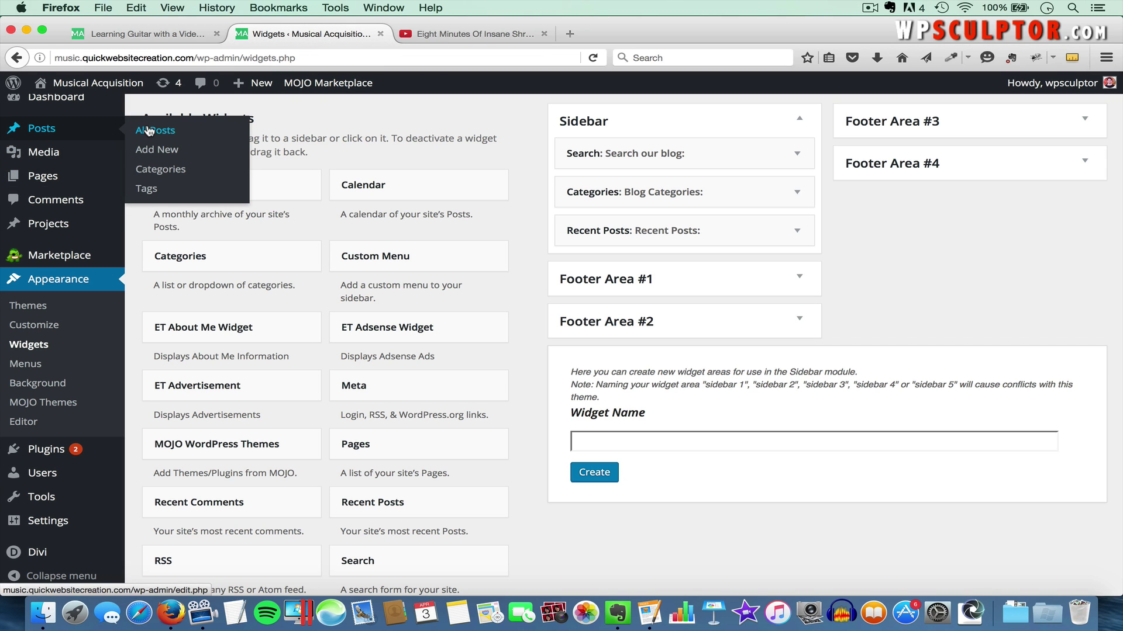
Open the guitar video post in the editor from All Posts
{"action": "left_click", "coordinate": [148, 131]}
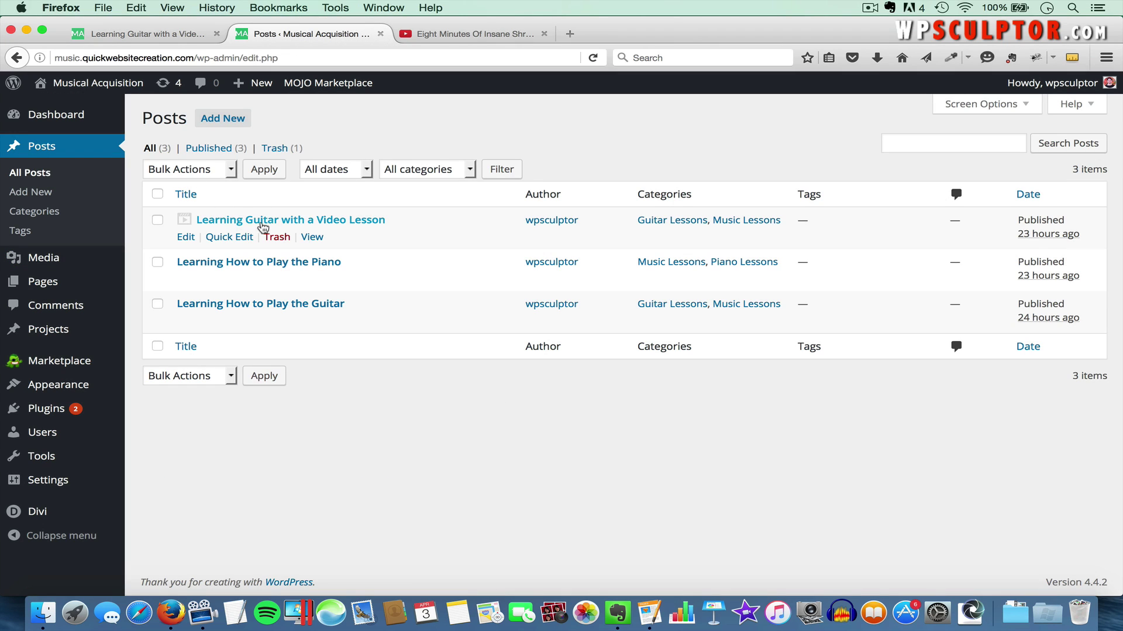
{"action": "left_click", "coordinate": [279, 225]}
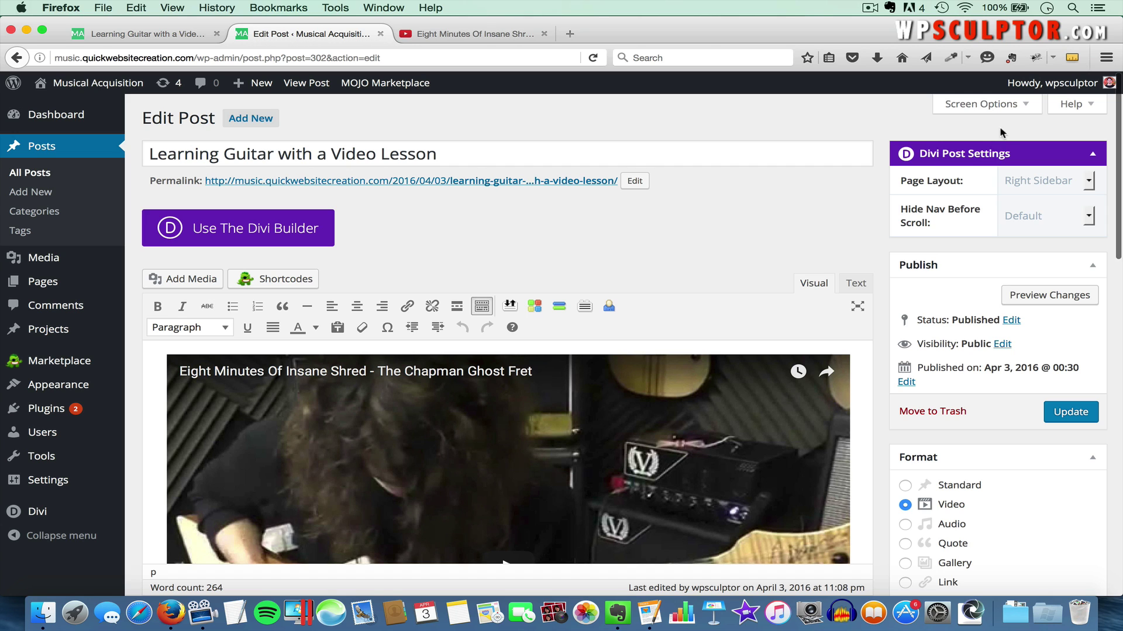
{"action": "left_click", "coordinate": [994, 104]}
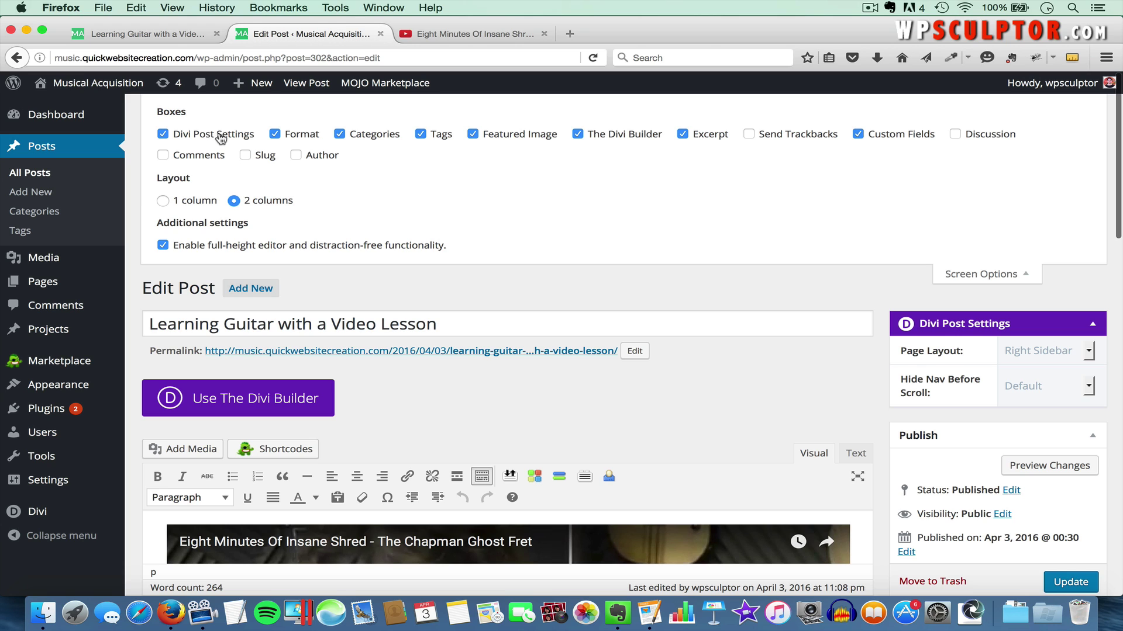
{"action": "left_click", "coordinate": [959, 274]}
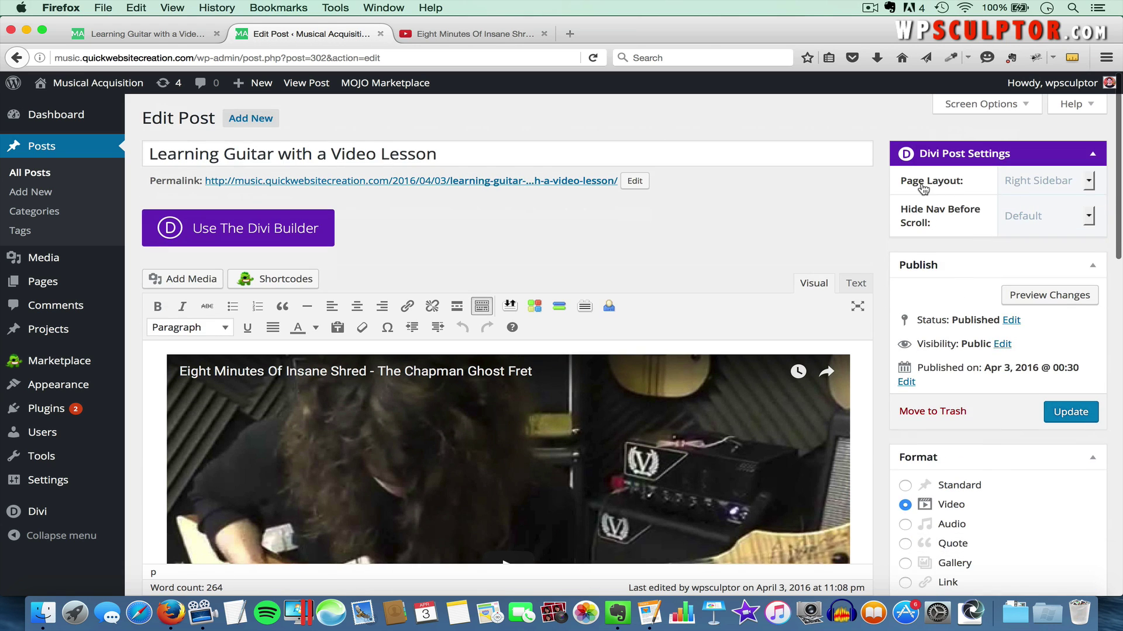
Set the Divi Page Layout to Left Sidebar, update, and reload the live post
{"action": "left_click", "coordinate": [1046, 180]}
{"action": "left_click", "coordinate": [1044, 209]}
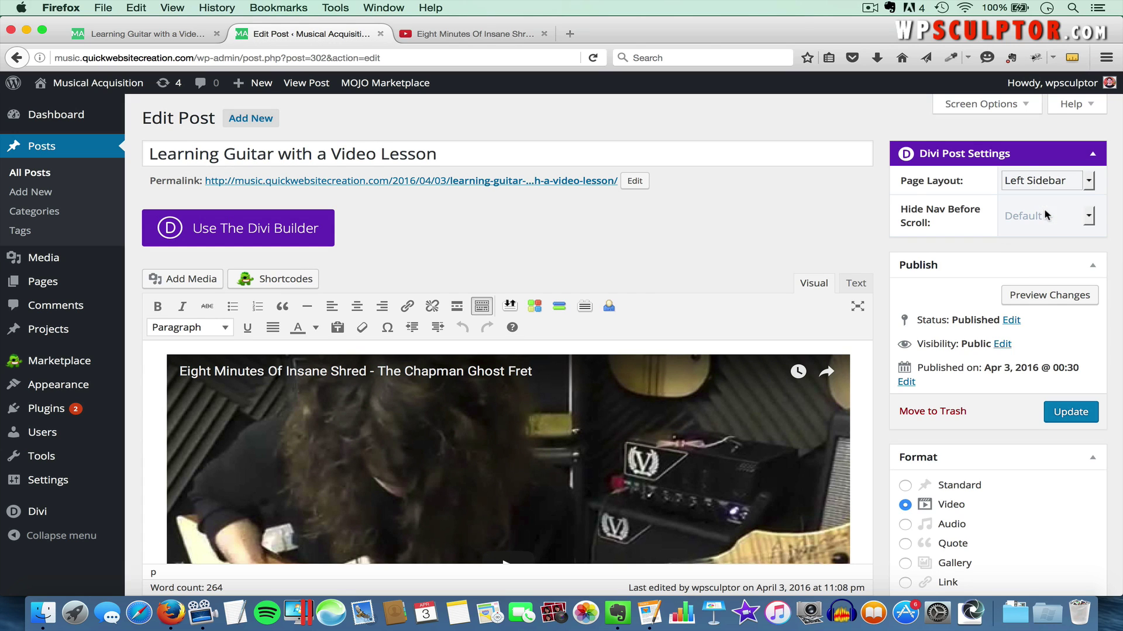
{"action": "left_click", "coordinate": [1070, 412]}
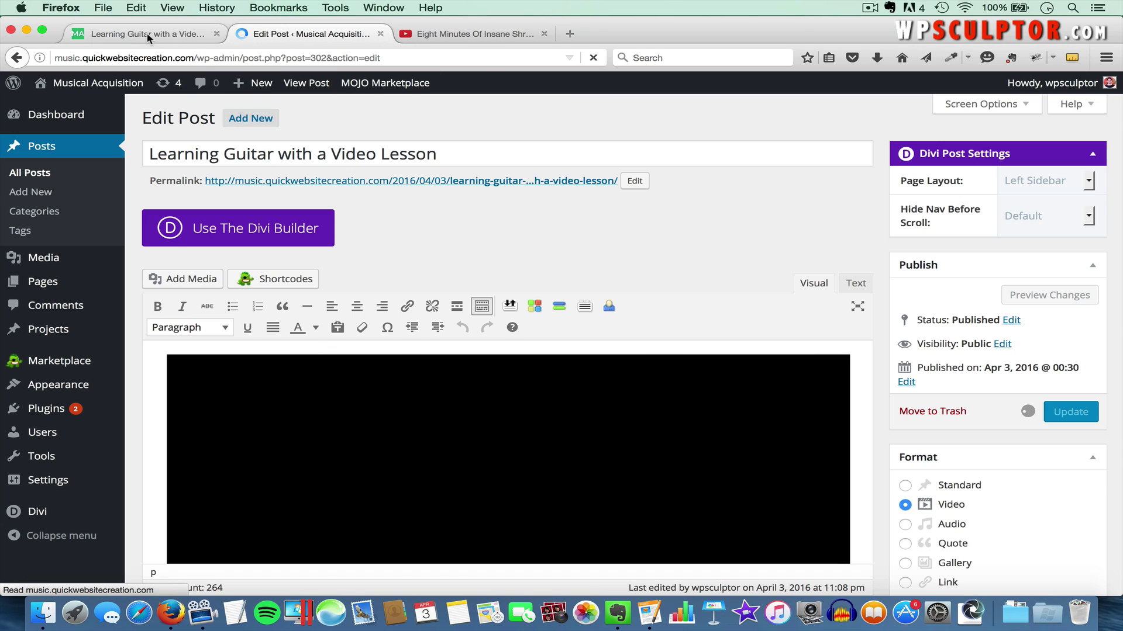
{"action": "left_click", "coordinate": [146, 33]}
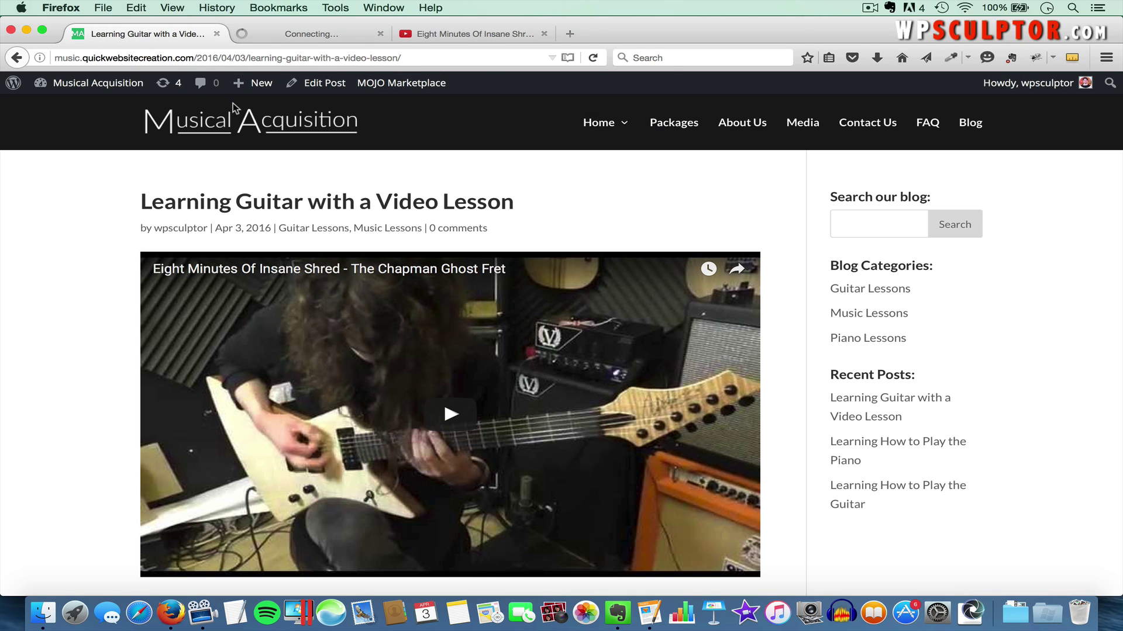
{"action": "key", "text": "super+r"}
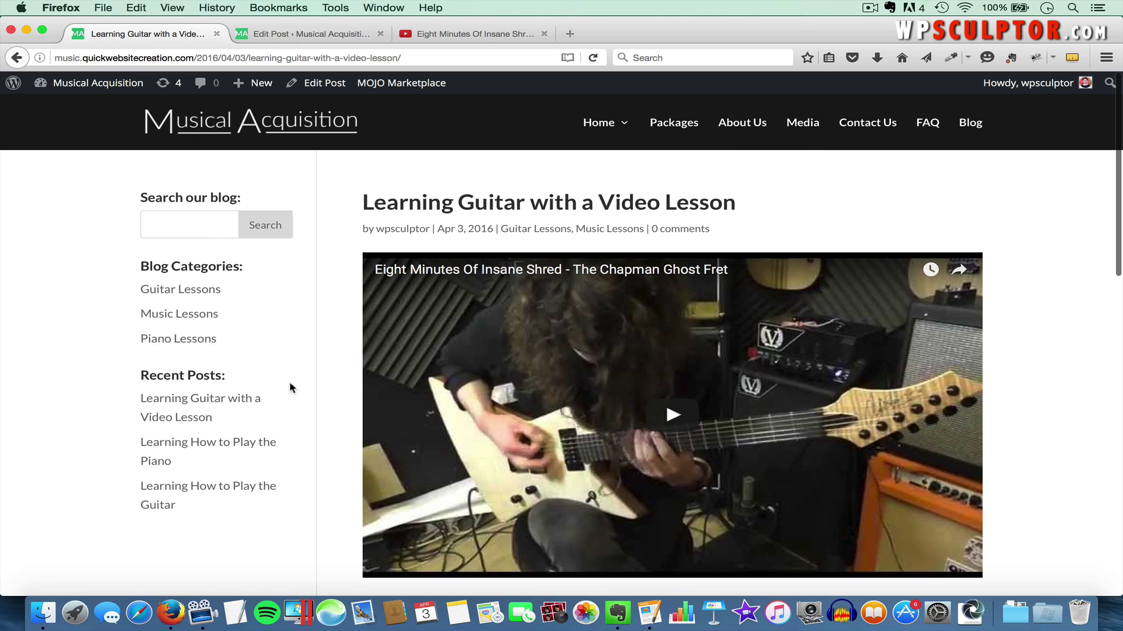
{"action": "left_click", "coordinate": [278, 36]}
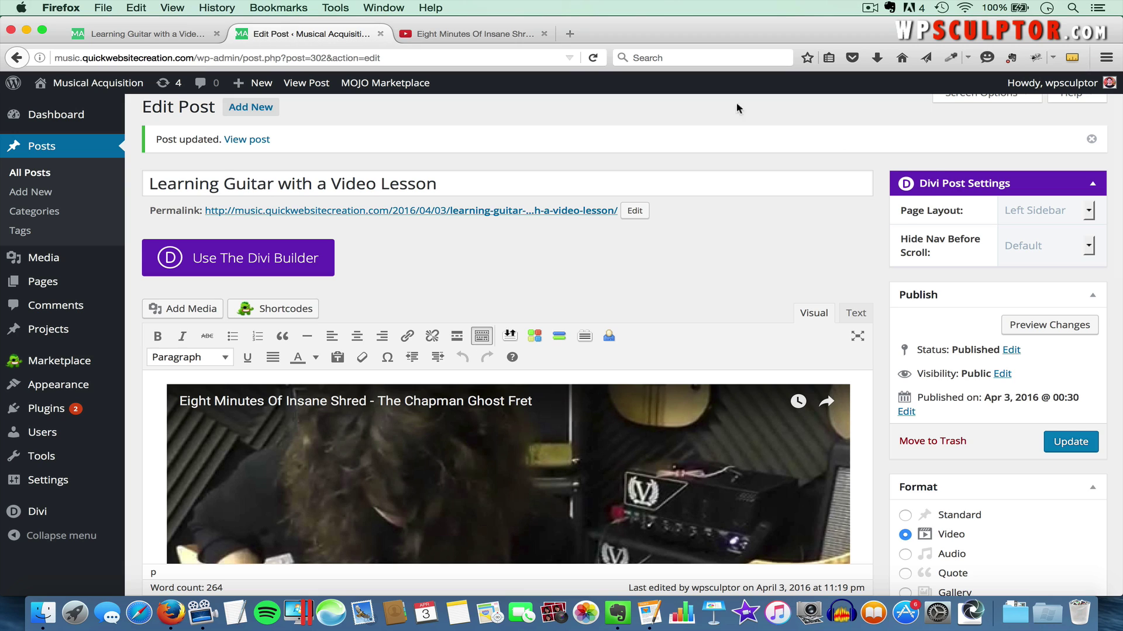
Switch the post's Page Layout to Full Width, update, and view it live
{"action": "left_click", "coordinate": [1029, 209]}
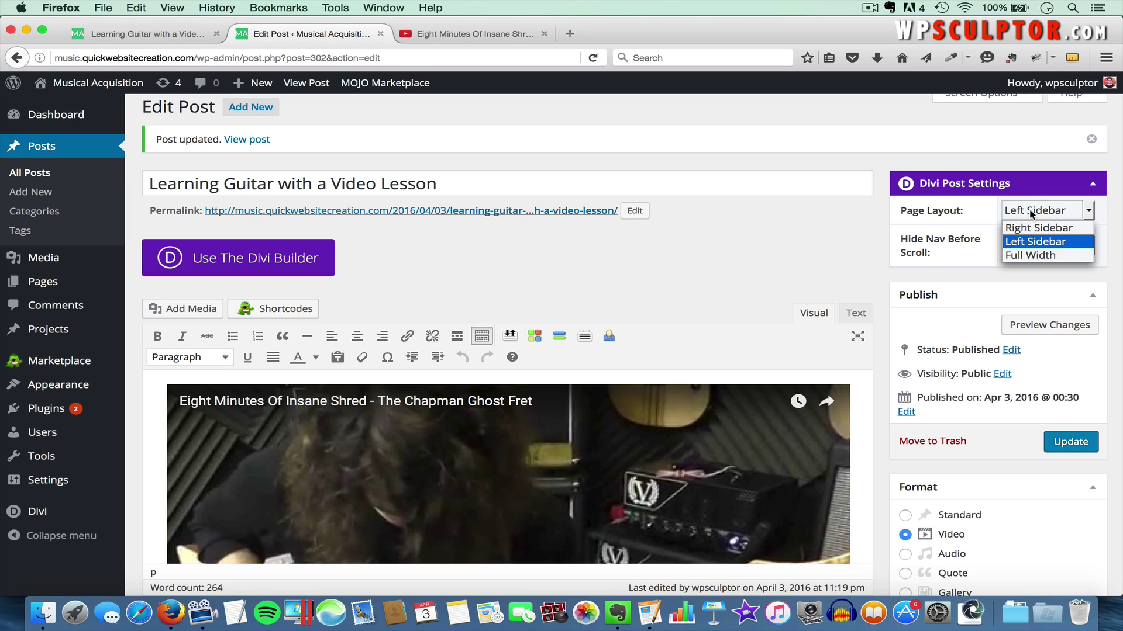
{"action": "left_click", "coordinate": [1050, 258]}
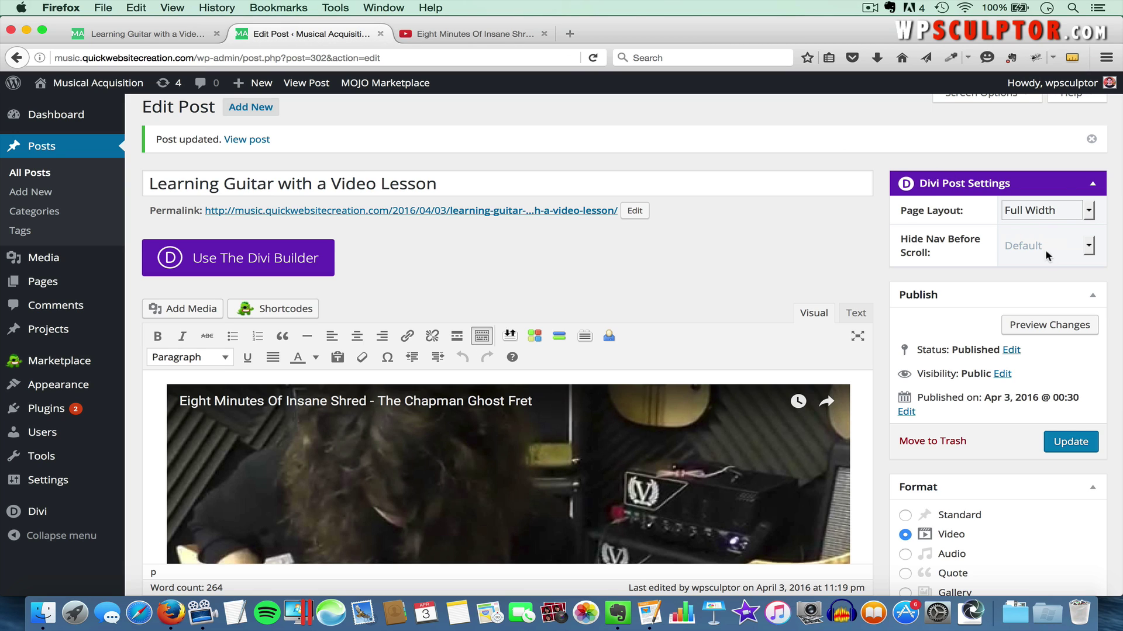
{"action": "left_click", "coordinate": [1070, 444]}
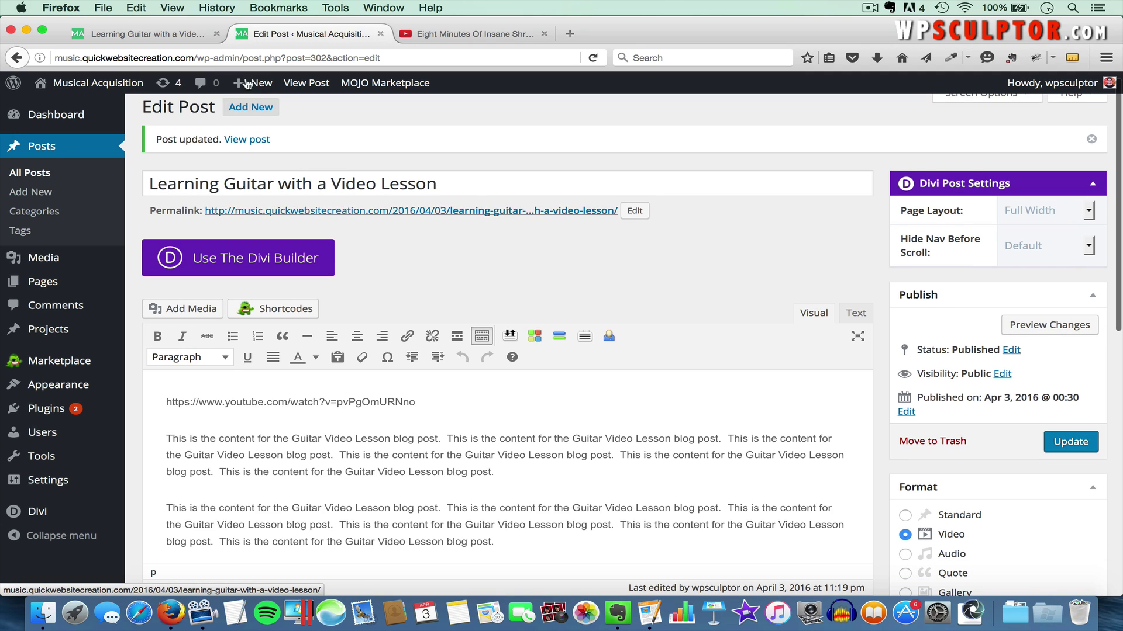
{"action": "left_click", "coordinate": [173, 36]}
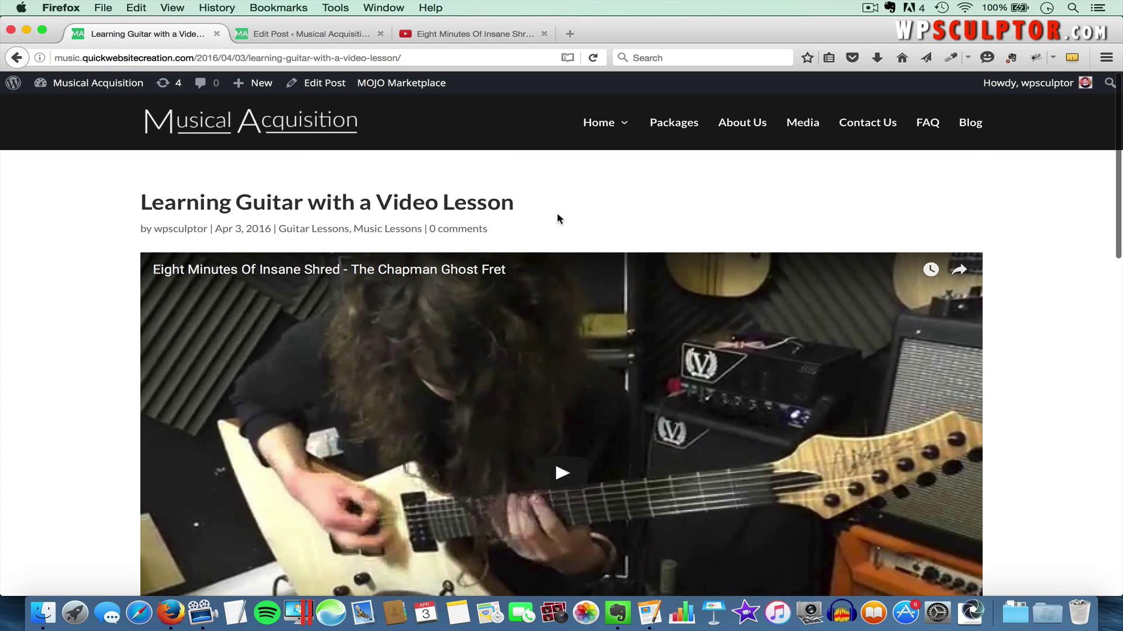
{"action": "scroll", "coordinate": [557, 215], "scroll_direction": "down", "scroll_amount": 5}
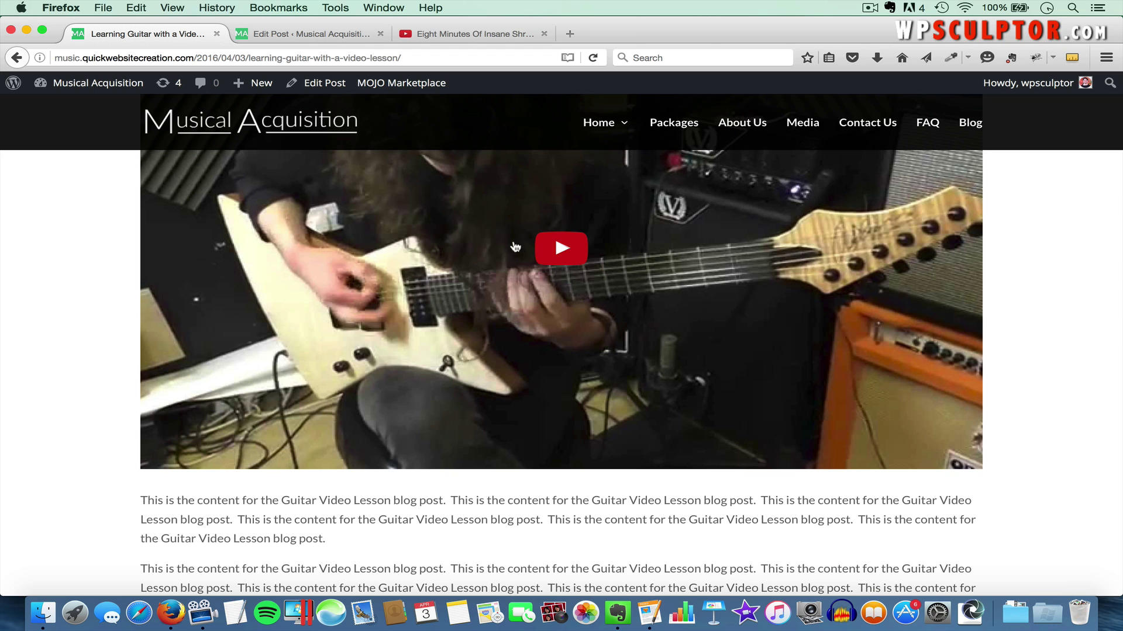
Restore the Right Sidebar layout, update the post, and view it live
{"action": "left_click", "coordinate": [296, 33]}
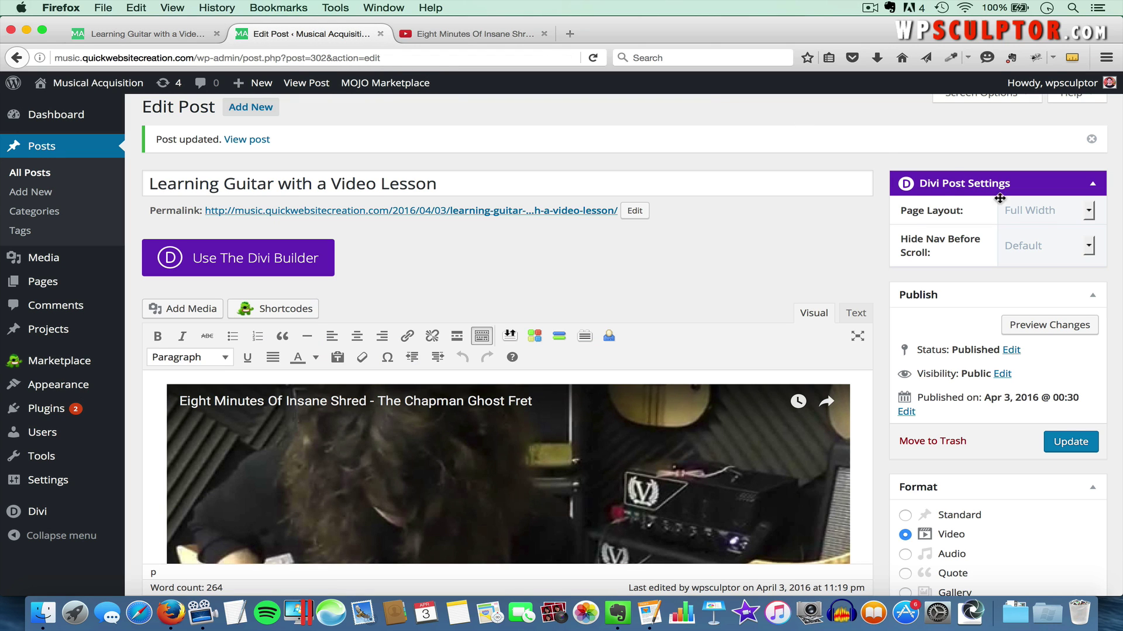
{"action": "left_click", "coordinate": [1036, 222]}
{"action": "left_click", "coordinate": [1054, 226]}
{"action": "left_click", "coordinate": [1070, 442]}
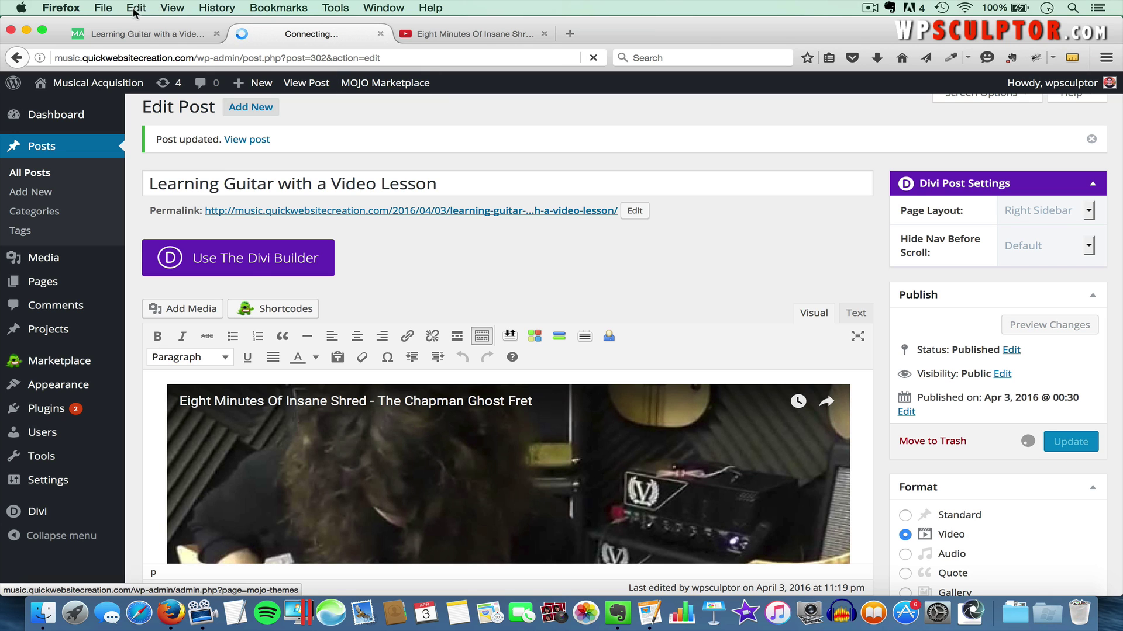
{"action": "left_click", "coordinate": [124, 37]}
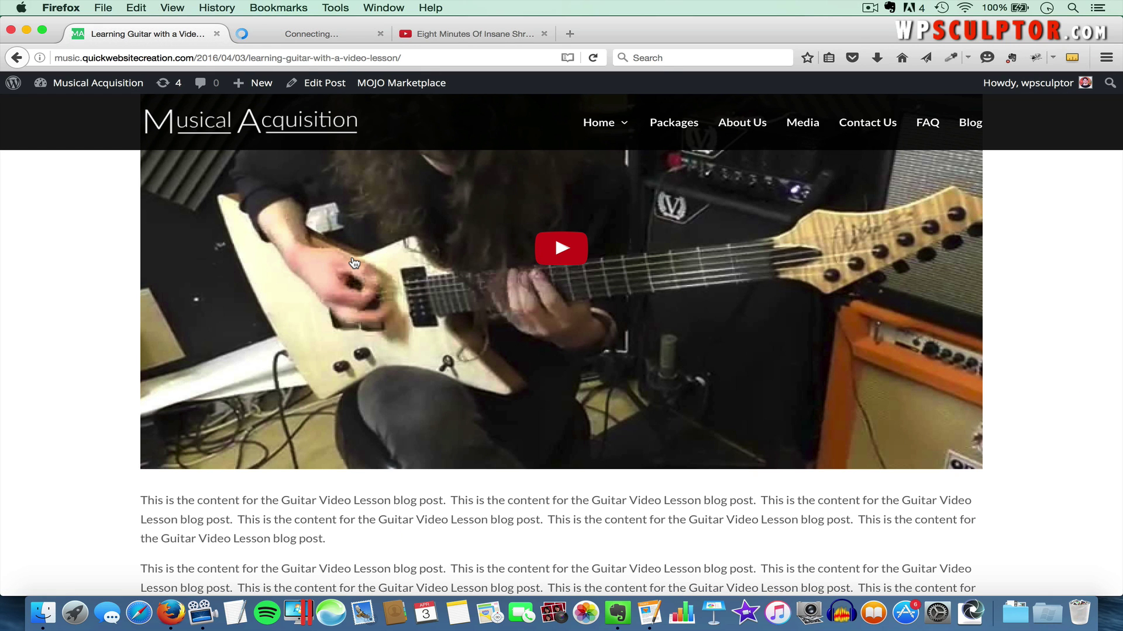
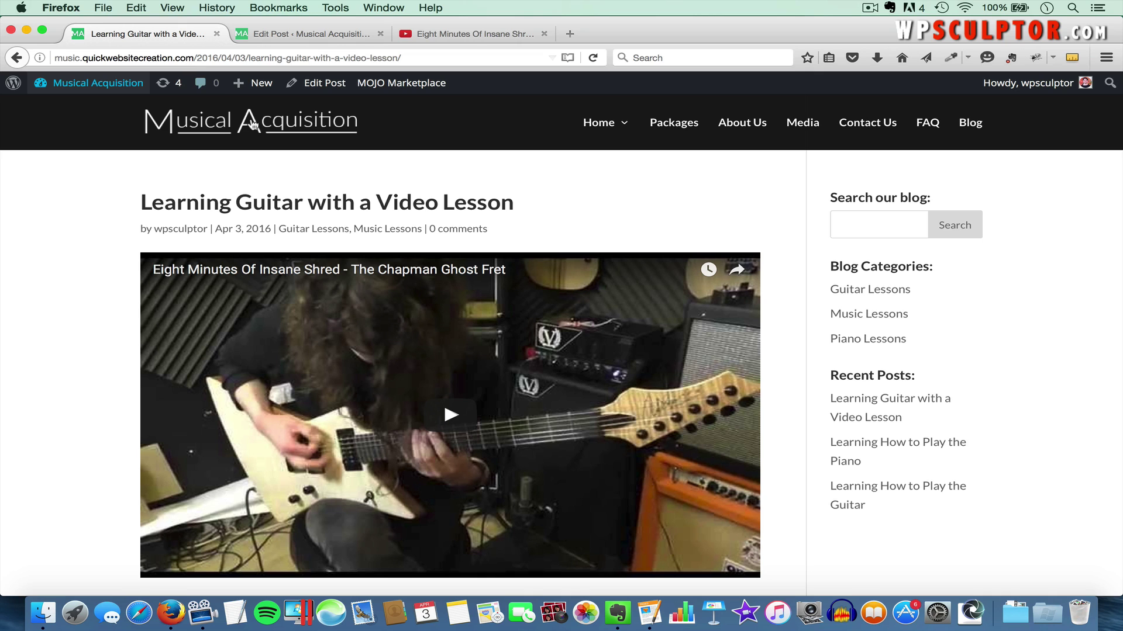
Choose Post name under Settings > Permalinks, save the change, and return to the post tab
{"action": "left_click", "coordinate": [292, 40]}
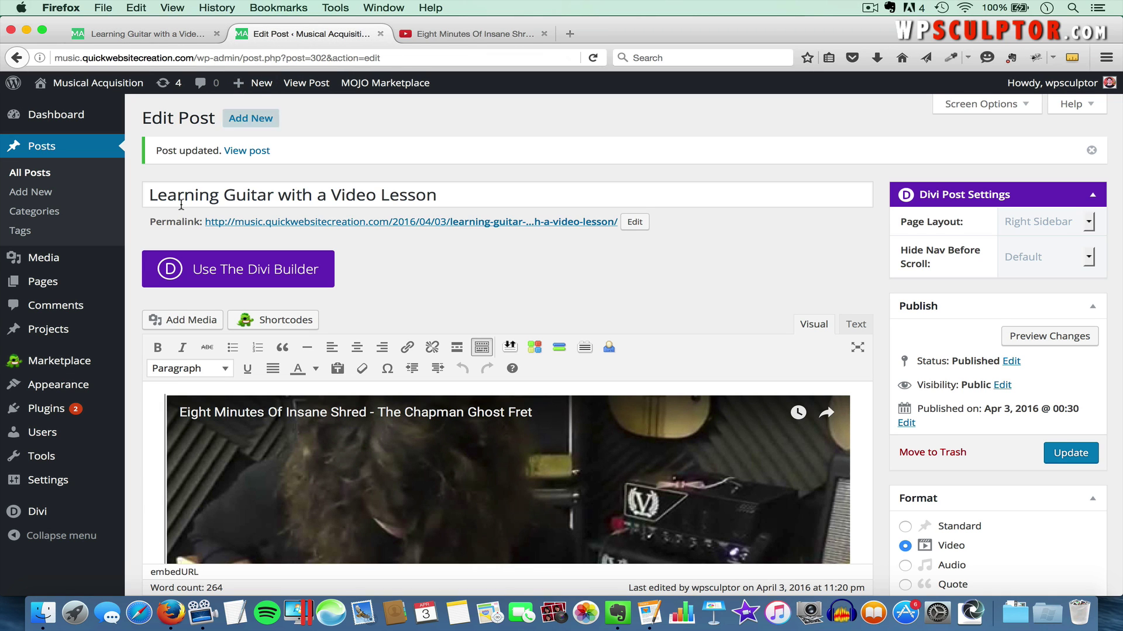
{"action": "mouse_move", "coordinate": [59, 481]}
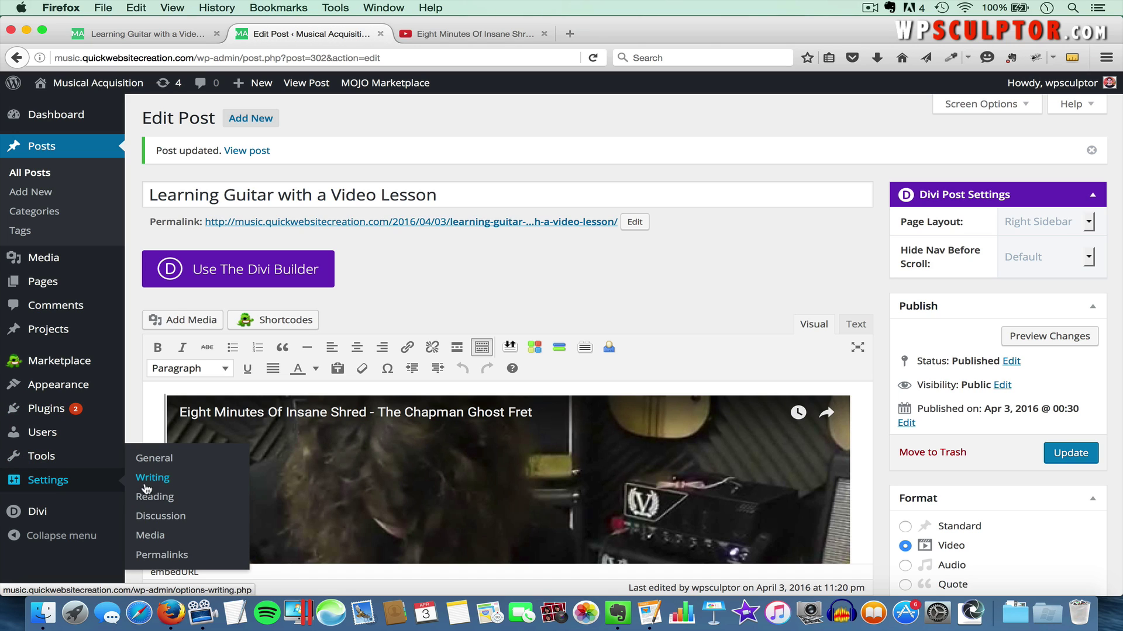
{"action": "left_click", "coordinate": [158, 557]}
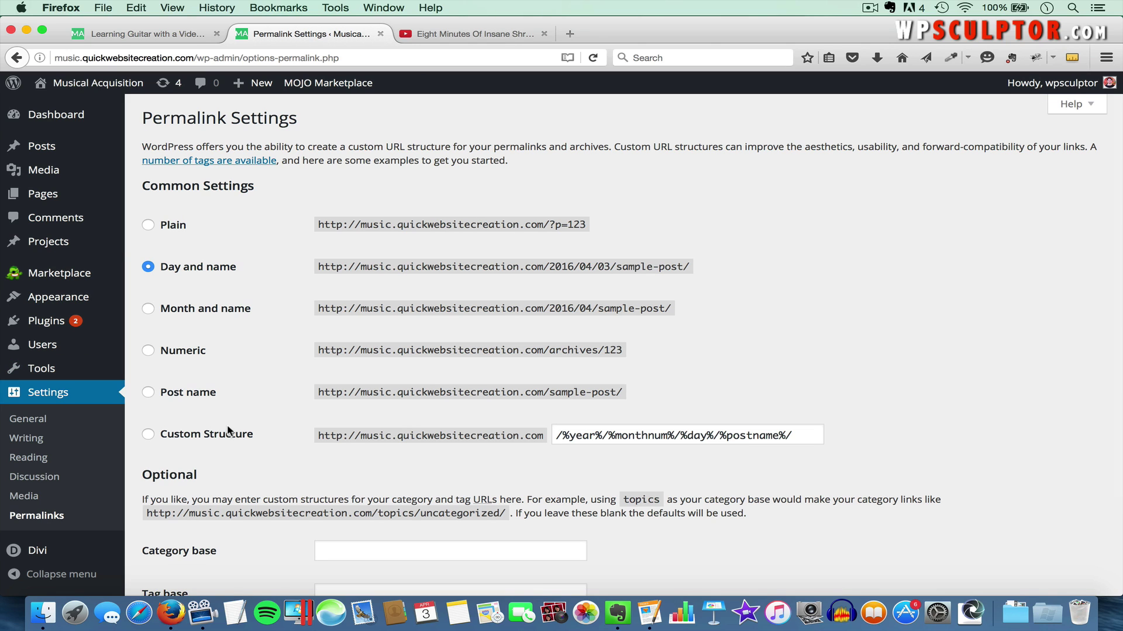
{"action": "left_click", "coordinate": [150, 394]}
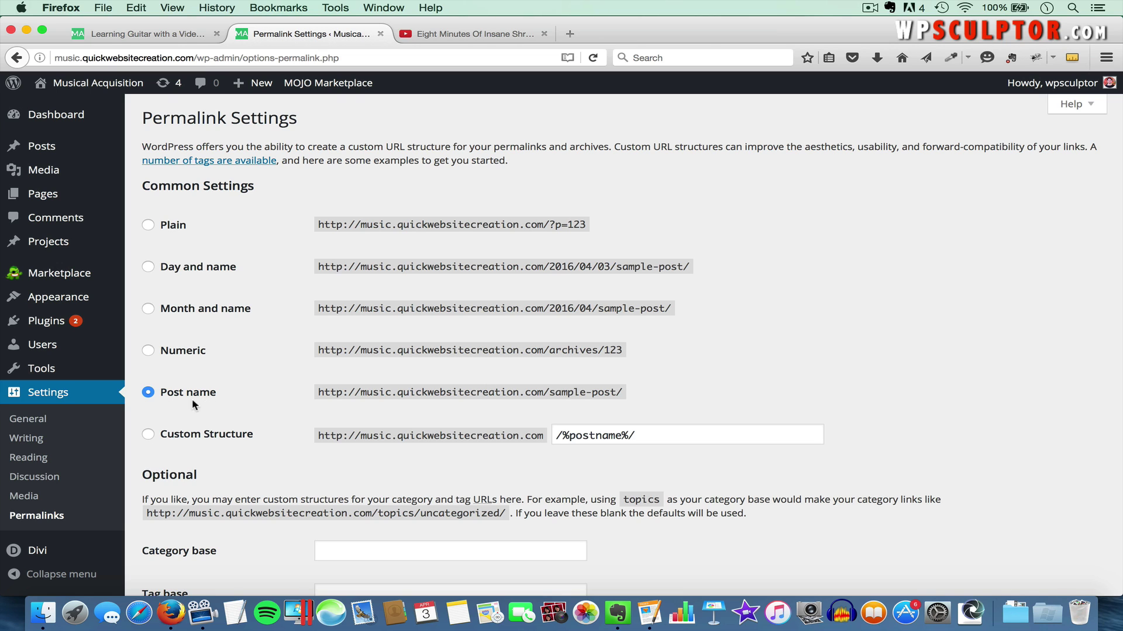
{"action": "scroll", "coordinate": [196, 401], "scroll_direction": "down", "scroll_amount": 3}
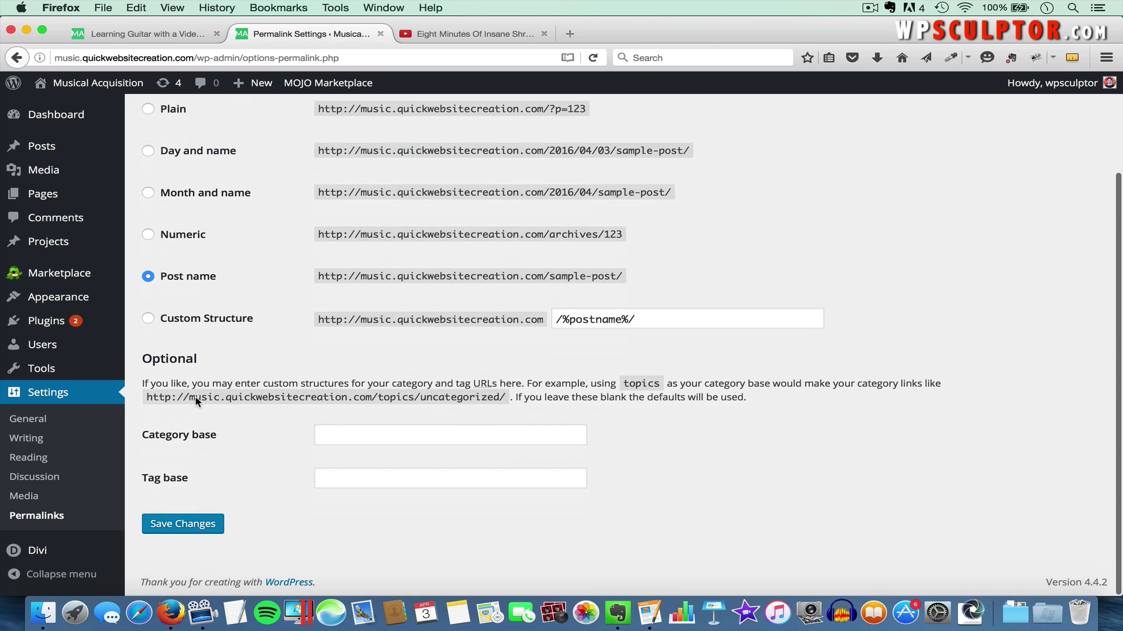
{"action": "left_click", "coordinate": [186, 524]}
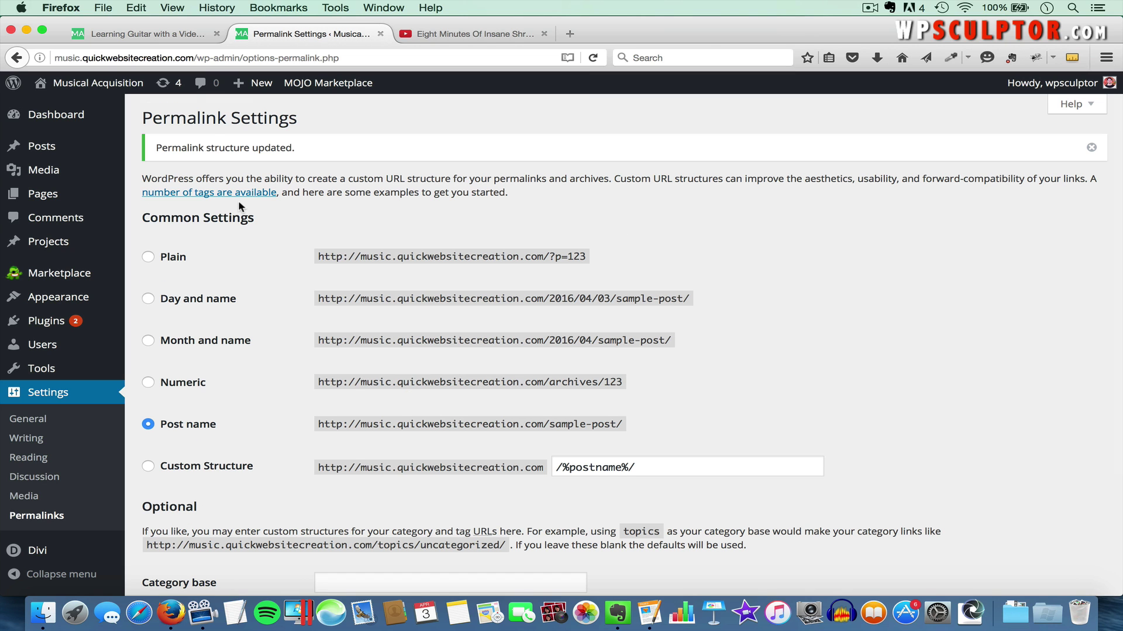
{"action": "left_click", "coordinate": [145, 33]}
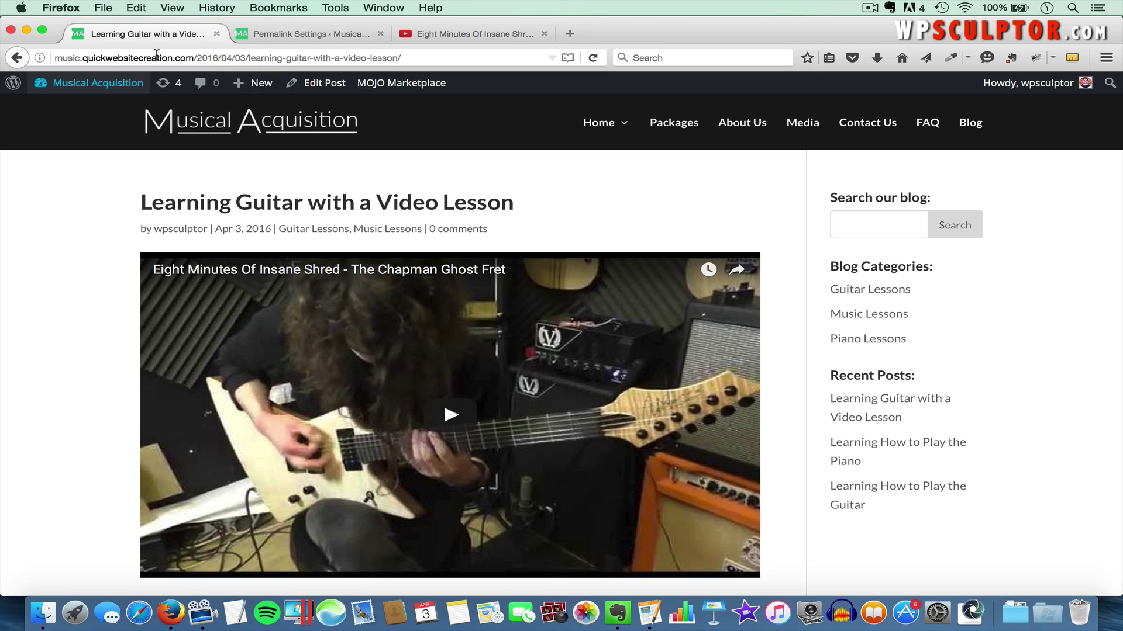
Reload the post's dated address (404), then remove 2016/04/03/ to load /learning-guitar-with-a-video-lesson/
{"action": "left_click_drag", "start_coordinate": [179, 60], "coordinate": [395, 57]}
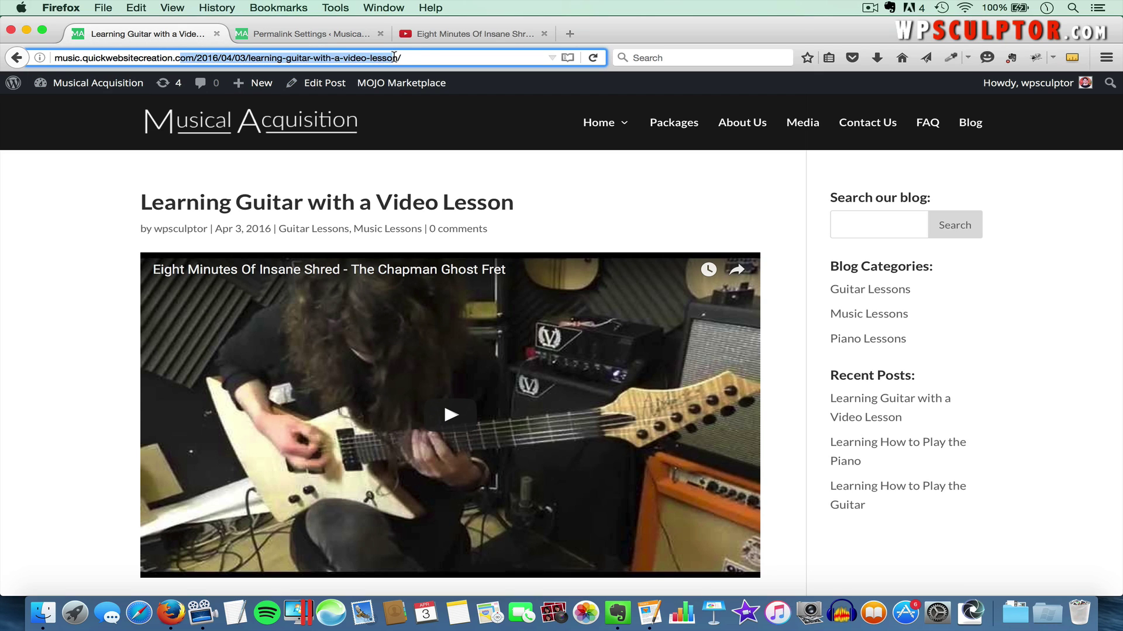
{"action": "left_click", "coordinate": [424, 57]}
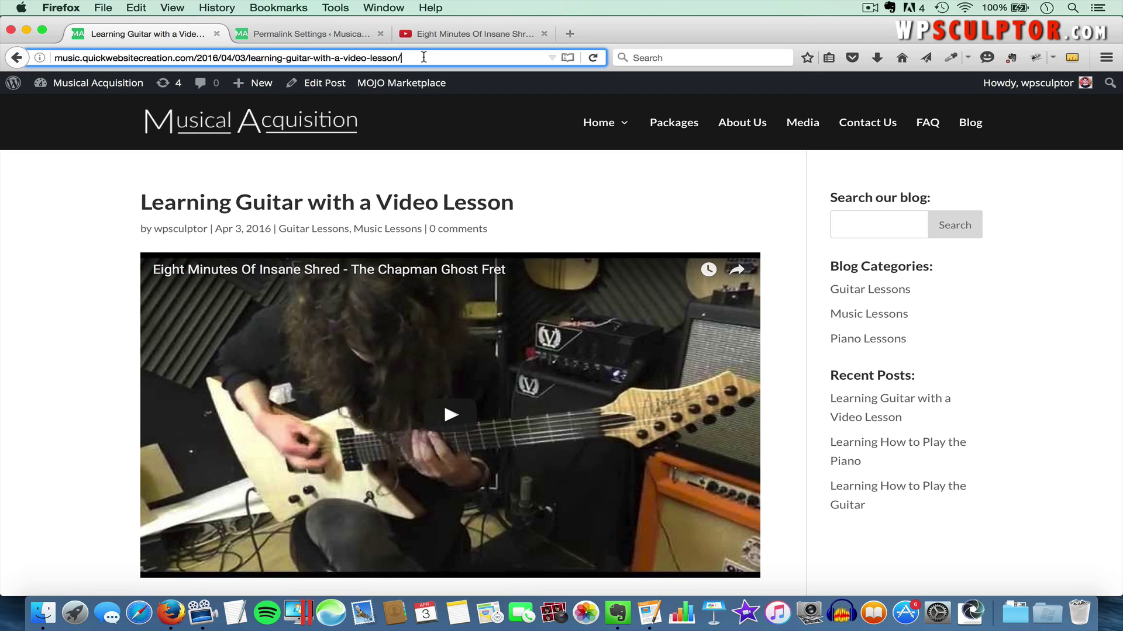
{"action": "key", "text": "Return"}
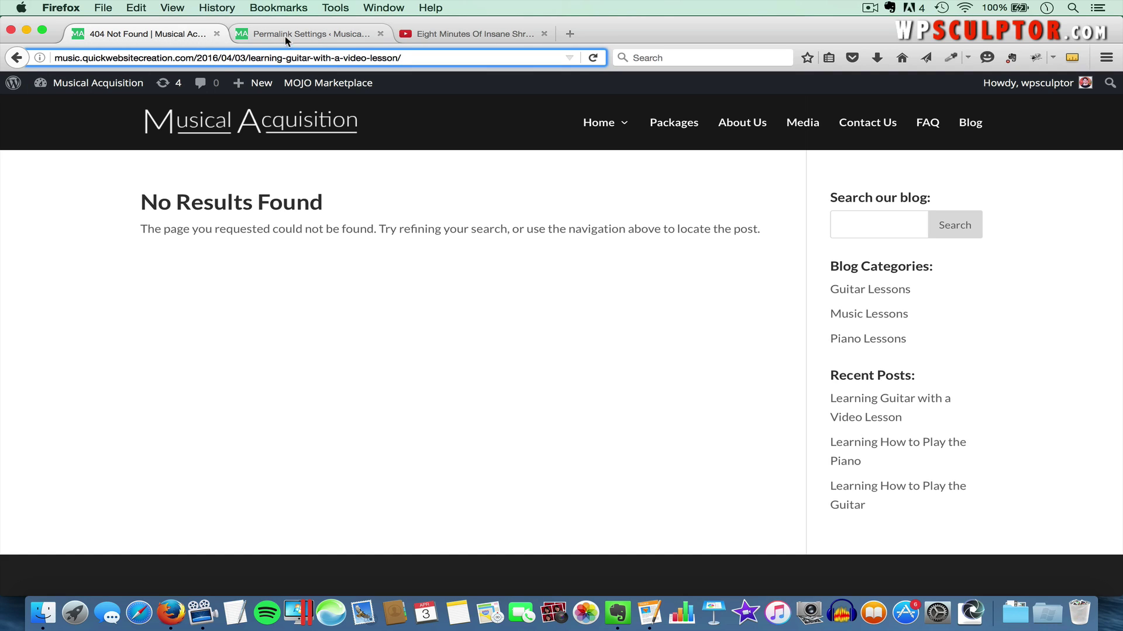
{"action": "left_click_drag", "start_coordinate": [197, 55], "coordinate": [246, 55]}
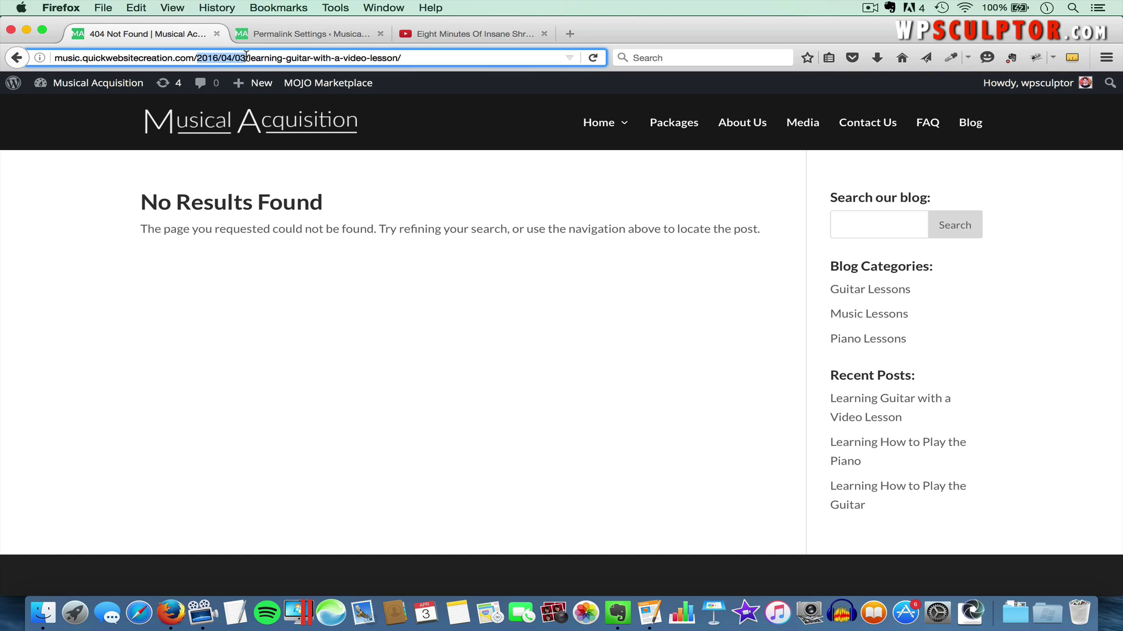
{"action": "key", "text": "BackSpace"}
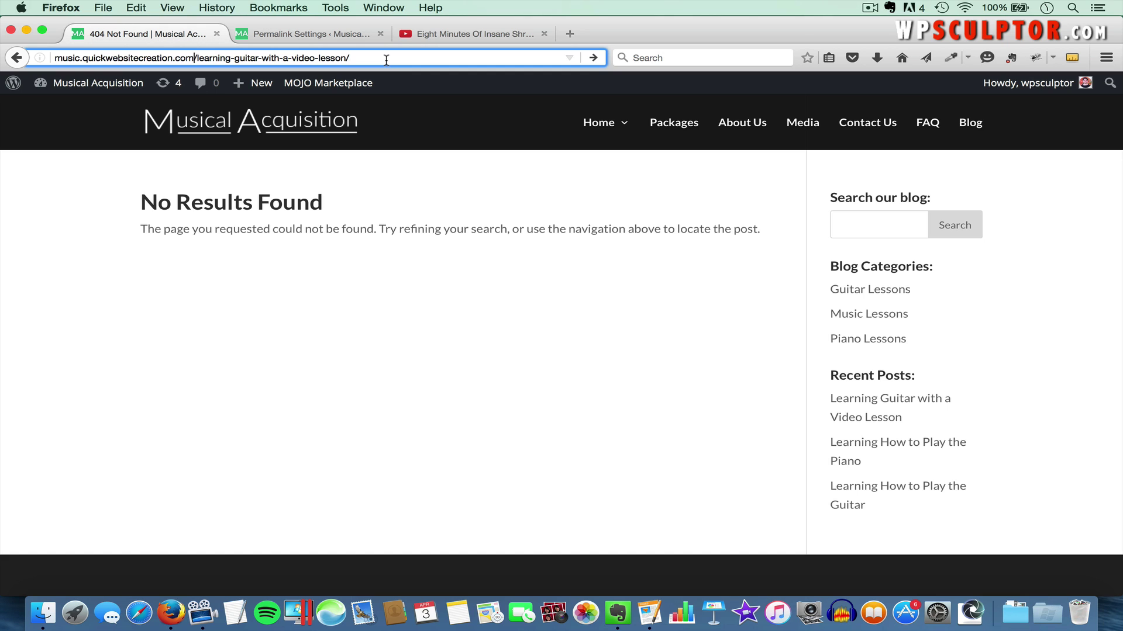
{"action": "key", "text": "Return"}
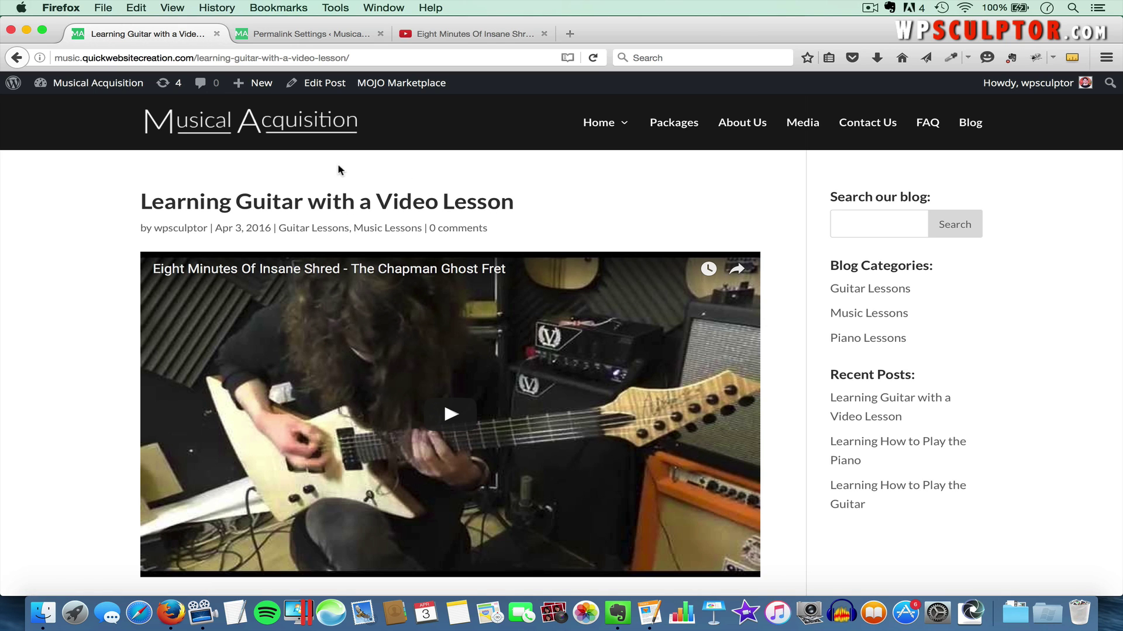
Turn off Date in the Divi Layout tab's single post info items, save, and return to the post
{"action": "left_click", "coordinate": [318, 35]}
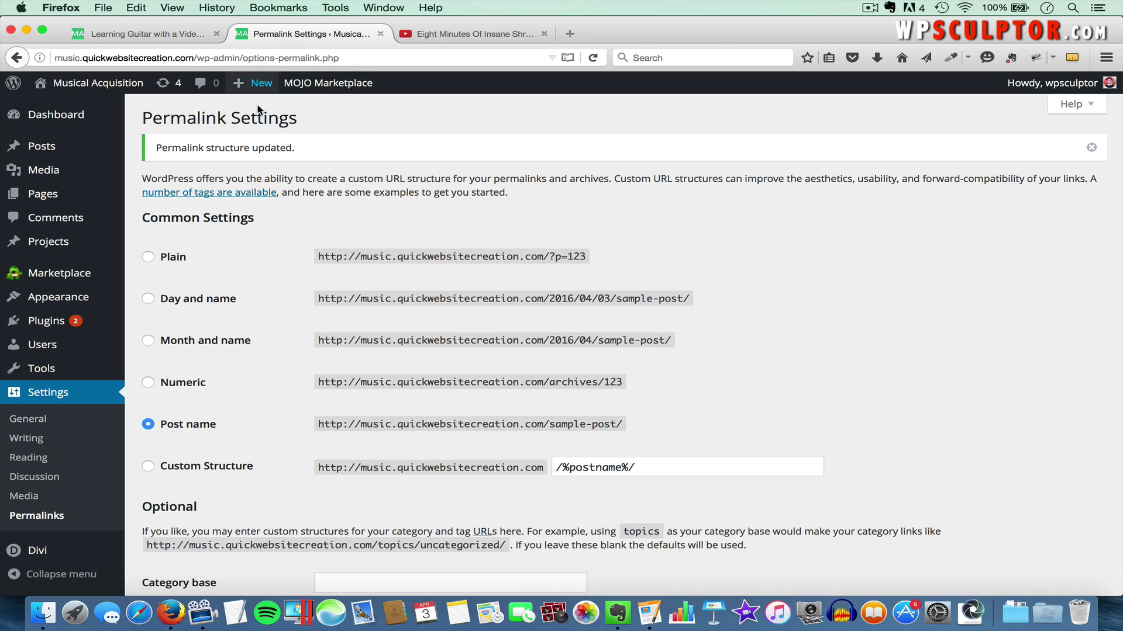
{"action": "mouse_move", "coordinate": [54, 553]}
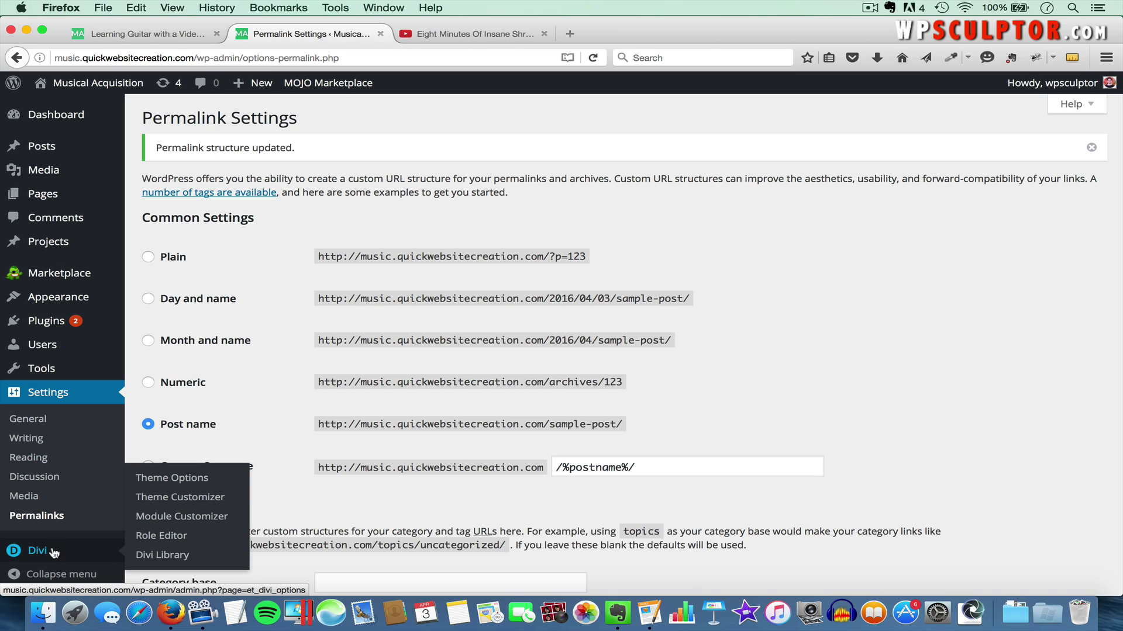
{"action": "left_click", "coordinate": [186, 478]}
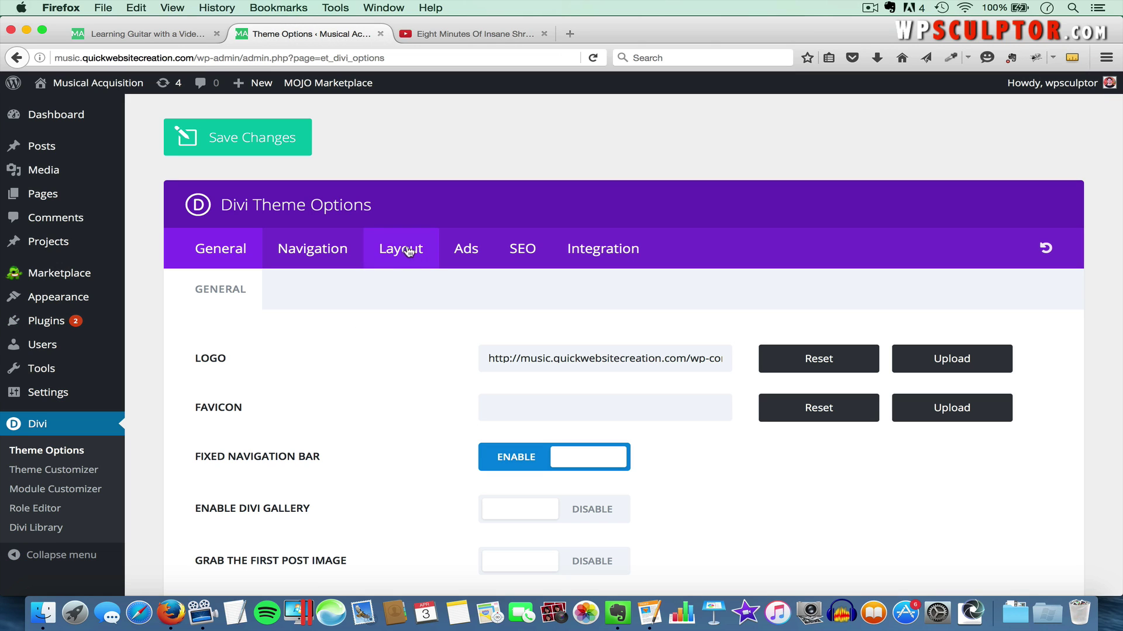
{"action": "left_click", "coordinate": [402, 252]}
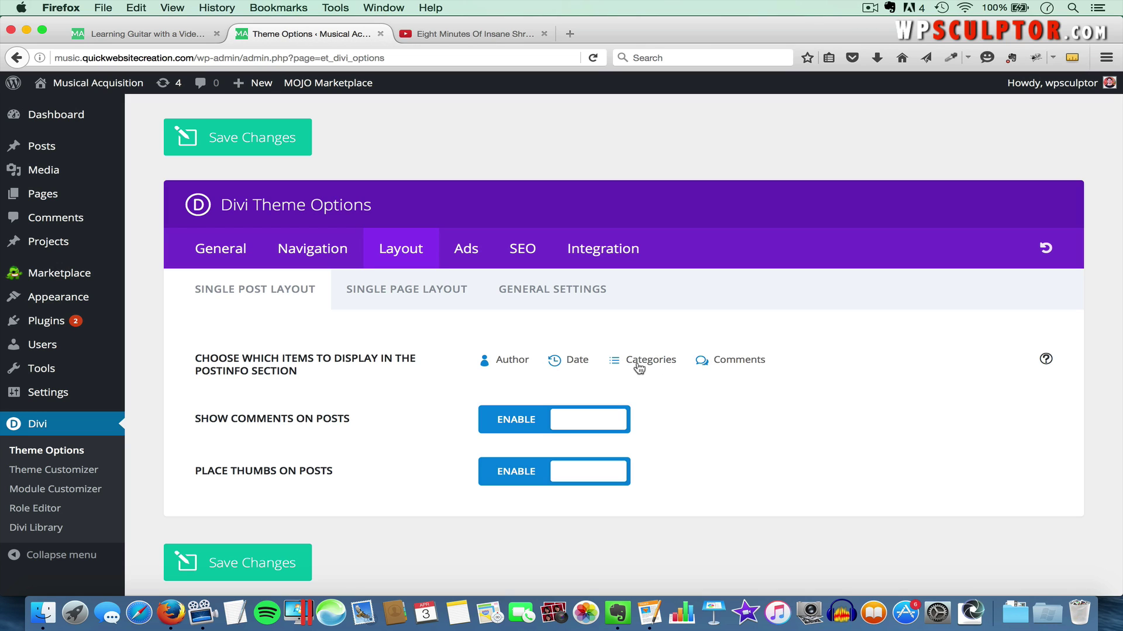
{"action": "left_click", "coordinate": [558, 364]}
{"action": "left_click", "coordinate": [248, 563]}
{"action": "left_click", "coordinate": [149, 40]}
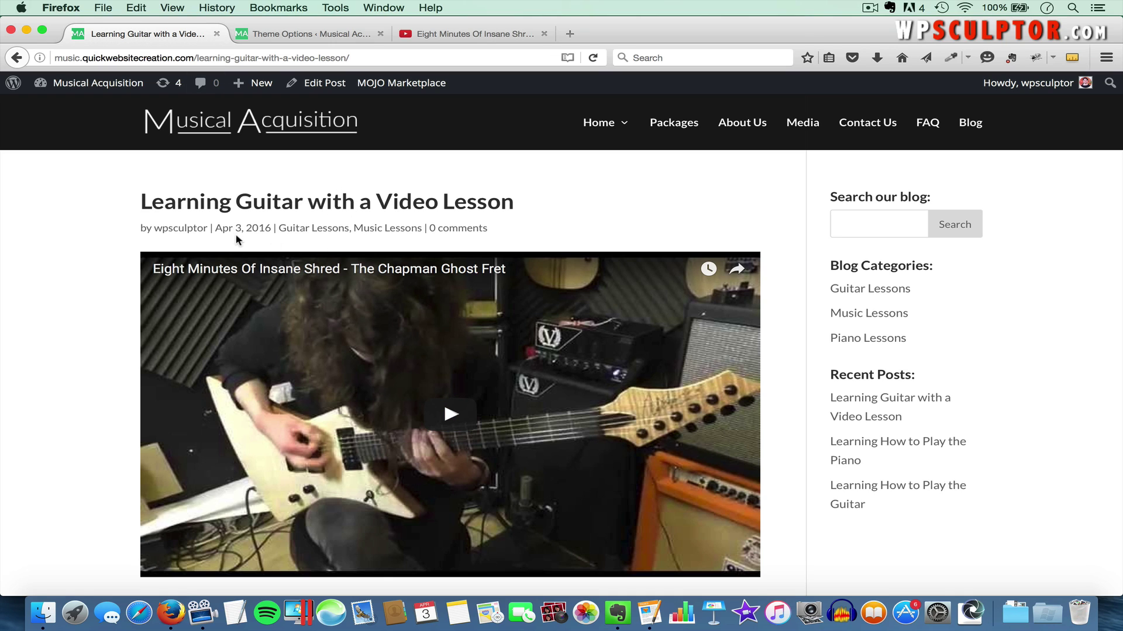
Reload the post to confirm its byline lacks the date, browse the Blog page, then return to Theme Options
{"action": "key", "text": "super+r"}
{"action": "scroll", "coordinate": [222, 216], "scroll_direction": "down", "scroll_amount": 2}
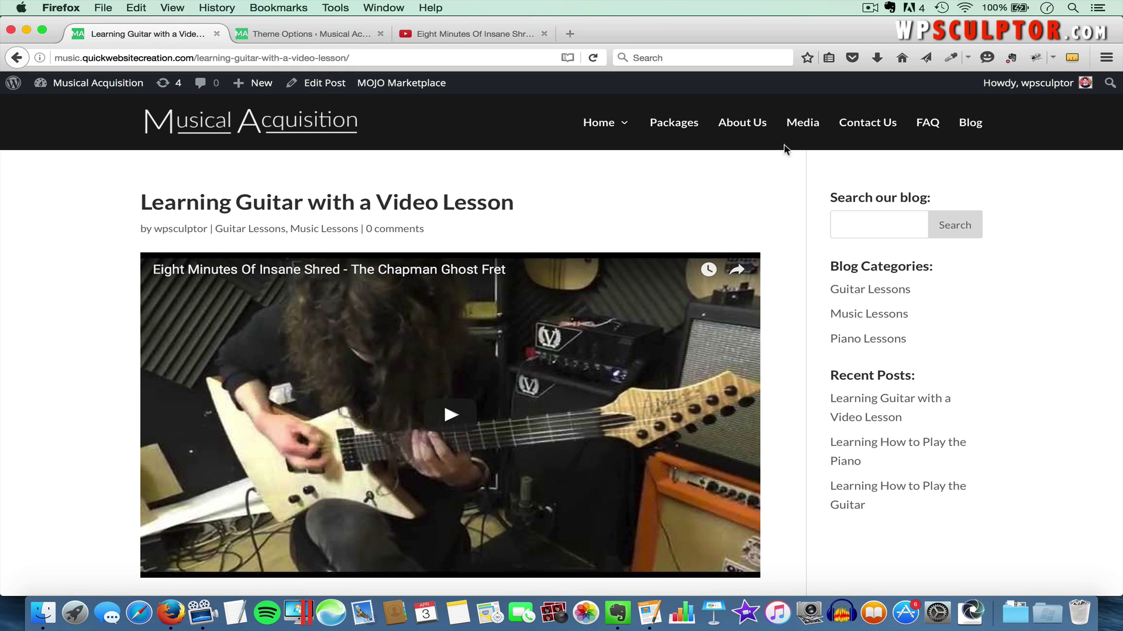
{"action": "left_click", "coordinate": [970, 131]}
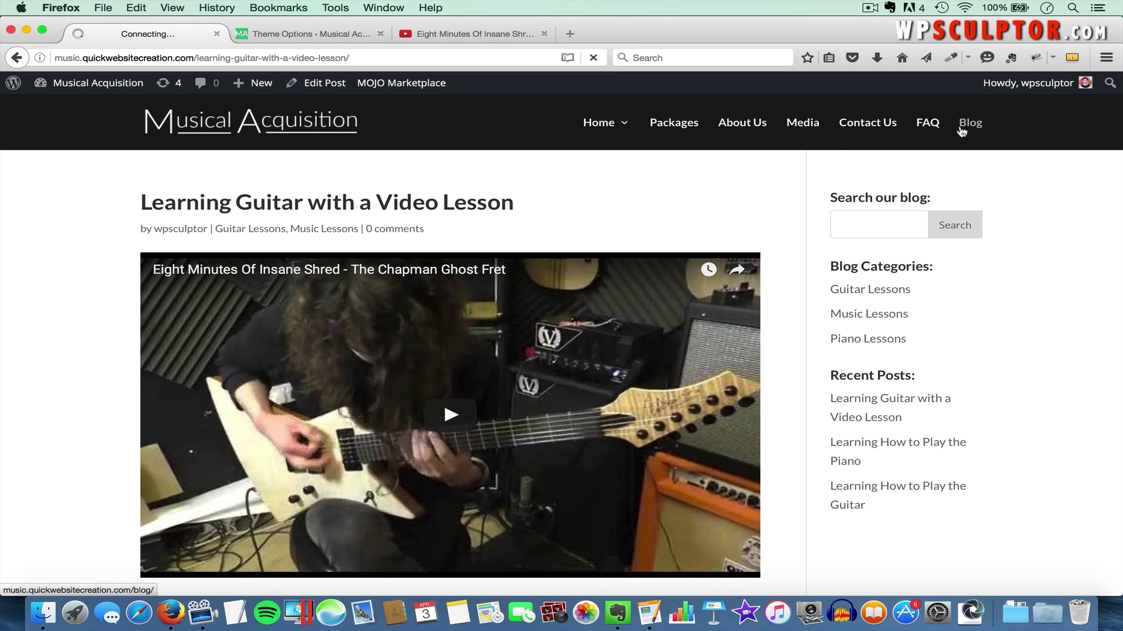
{"action": "scroll", "coordinate": [514, 346], "scroll_direction": "down", "scroll_amount": 3}
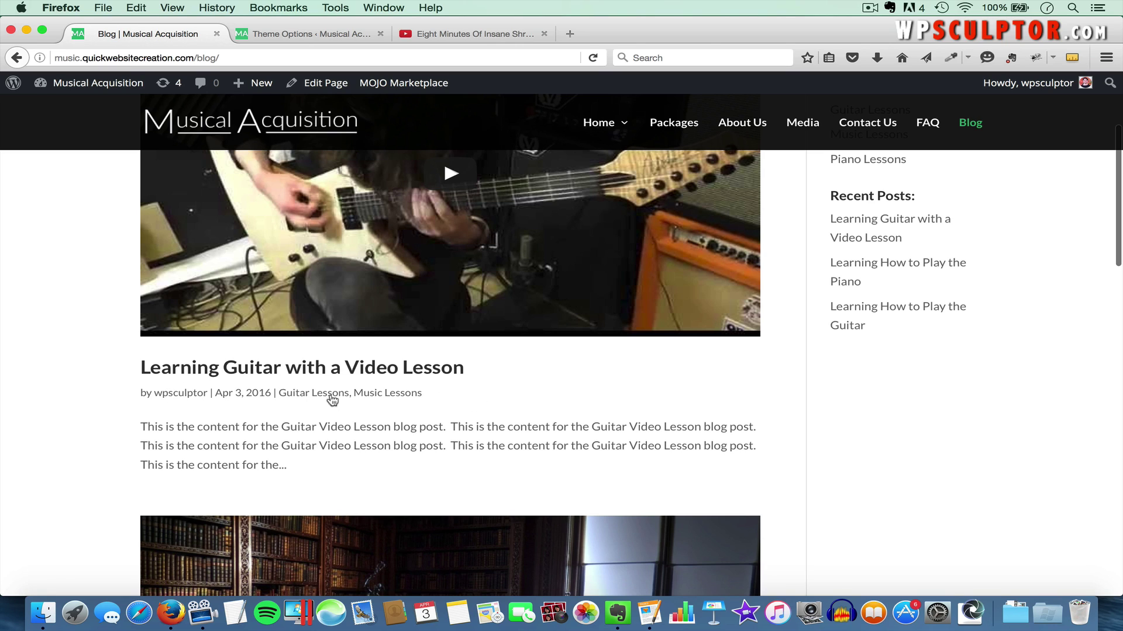
{"action": "left_click", "coordinate": [311, 35]}
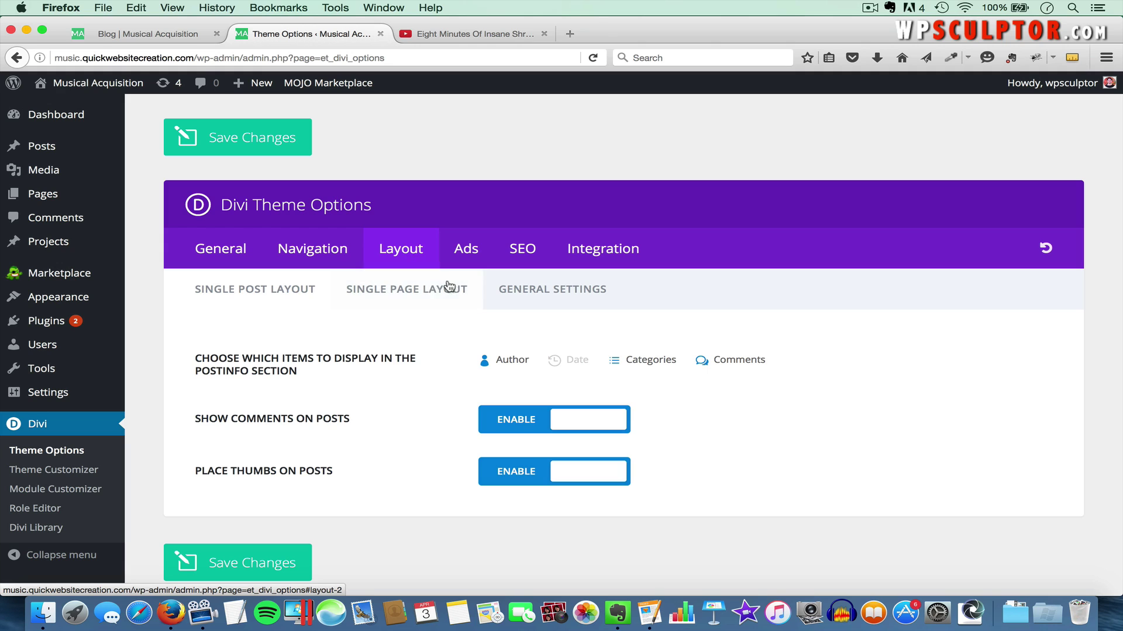
View the General Settings subtab, then open the guitar video lesson post from Blog and scroll to its comments
{"action": "left_click", "coordinate": [556, 298]}
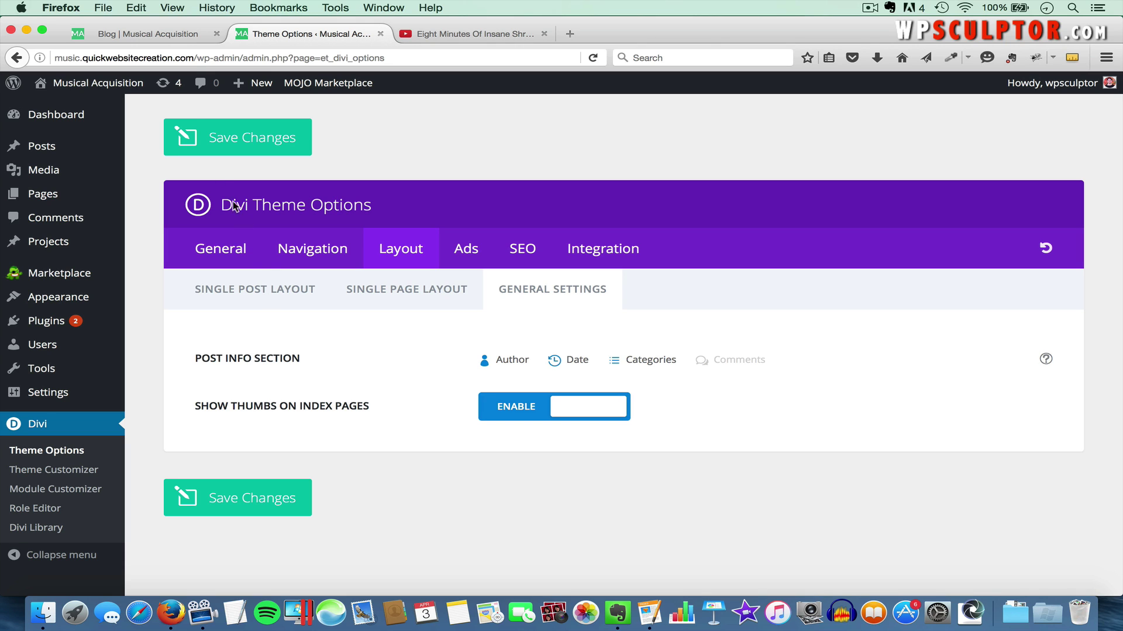
{"action": "left_click", "coordinate": [172, 34]}
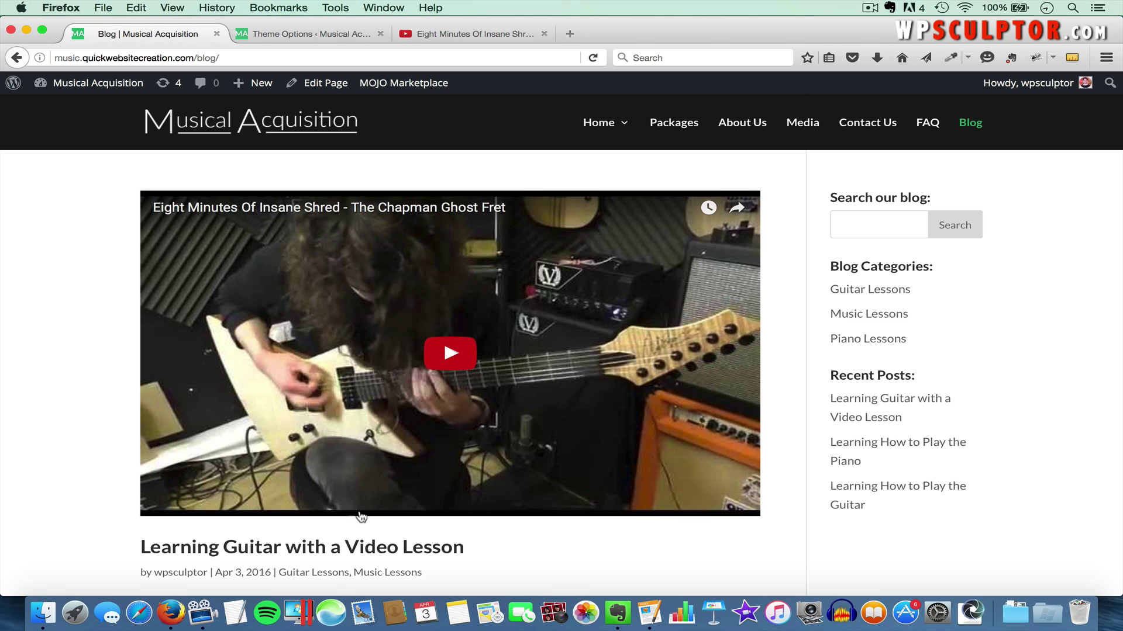
{"action": "left_click", "coordinate": [398, 549]}
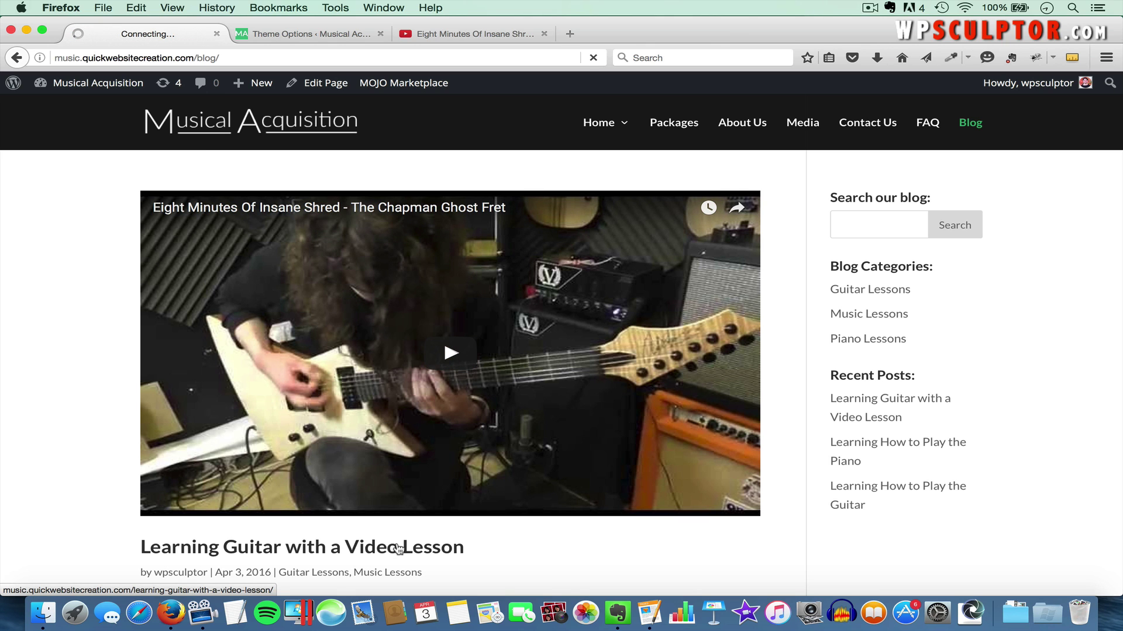
{"action": "scroll", "coordinate": [398, 547], "scroll_direction": "down", "scroll_amount": 10}
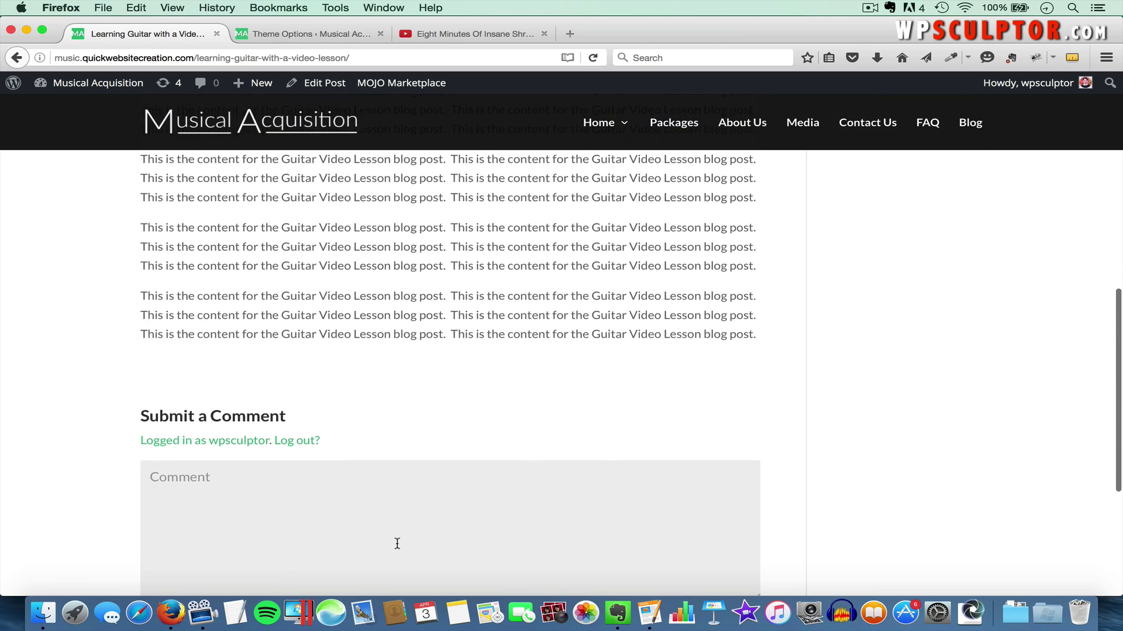
{"action": "scroll", "coordinate": [397, 544], "scroll_direction": "down", "scroll_amount": 3}
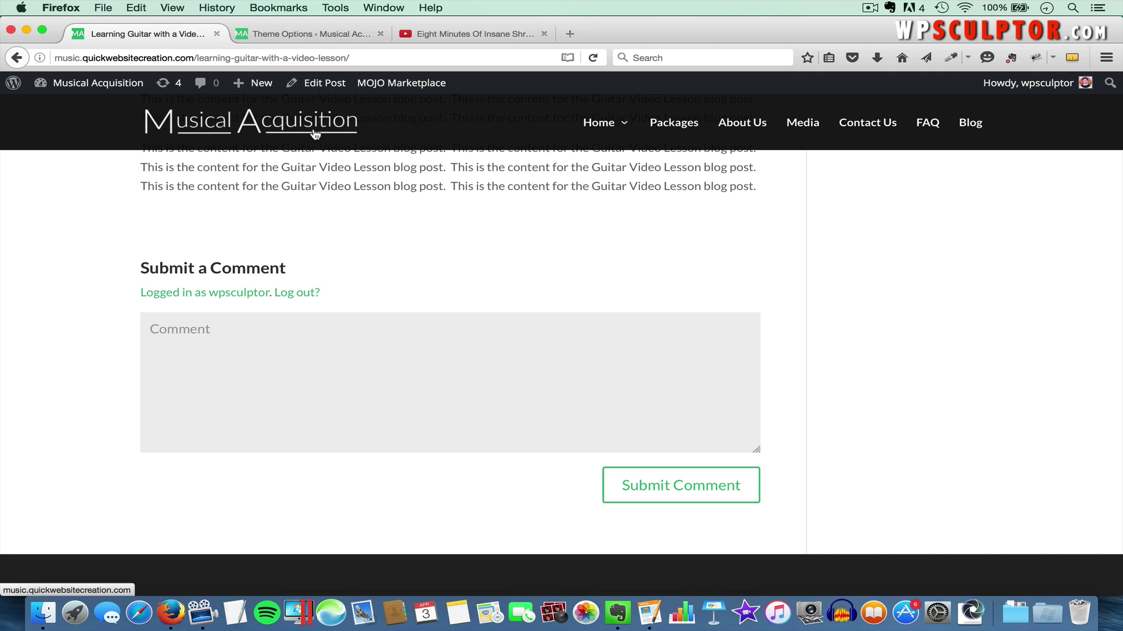
{"action": "left_click", "coordinate": [300, 34]}
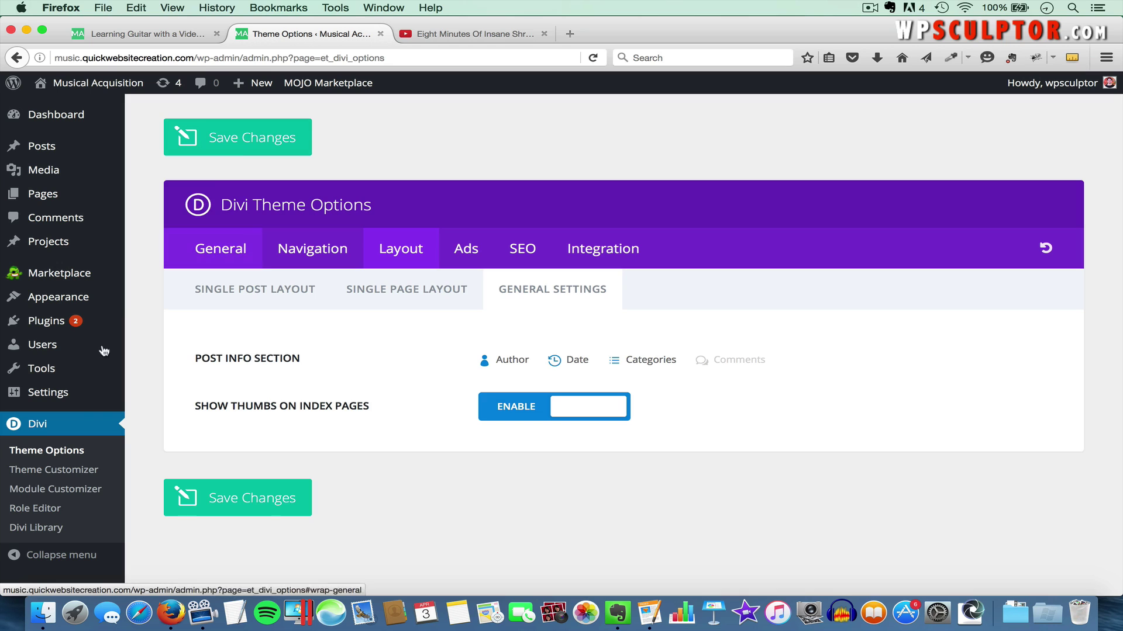
{"action": "left_click", "coordinate": [39, 458]}
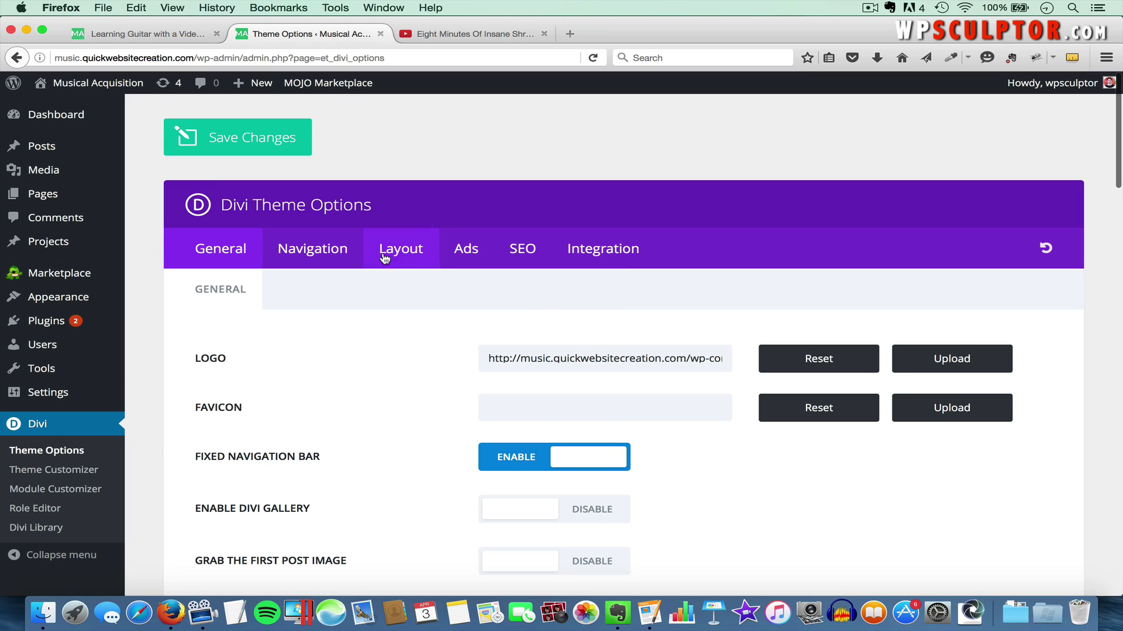
{"action": "left_click", "coordinate": [401, 252]}
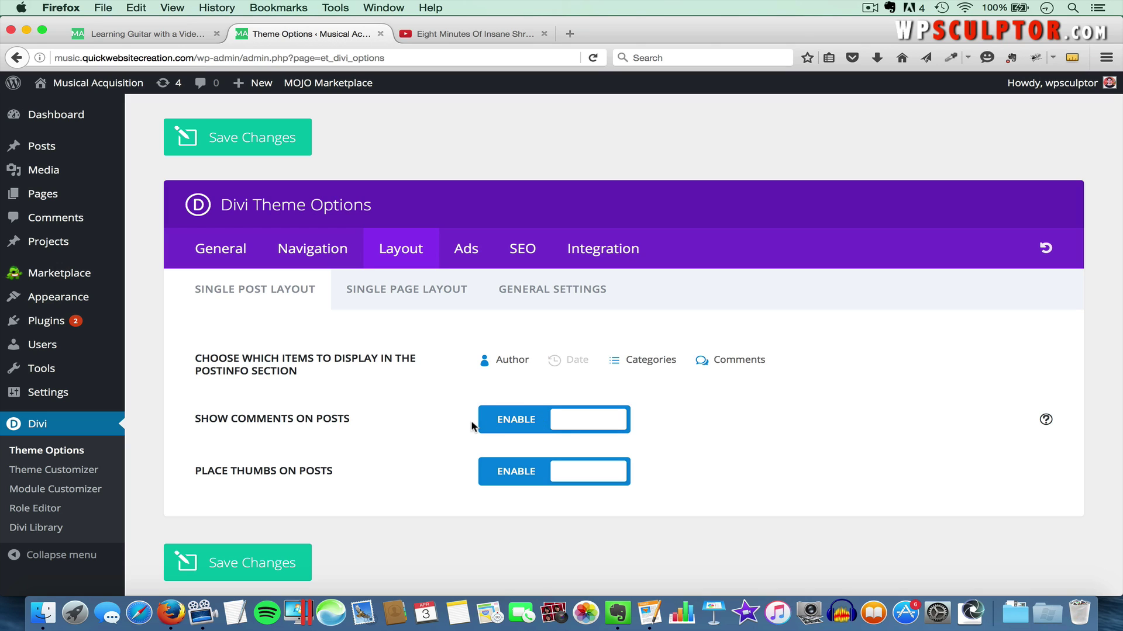
{"action": "left_click", "coordinate": [571, 425]}
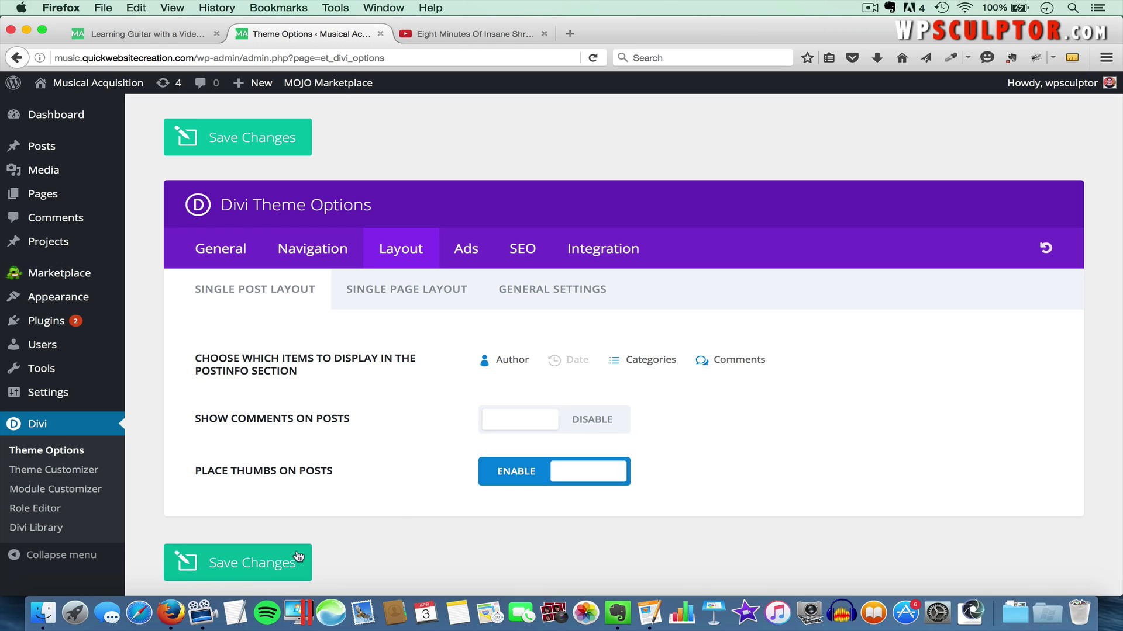
{"action": "left_click", "coordinate": [577, 424]}
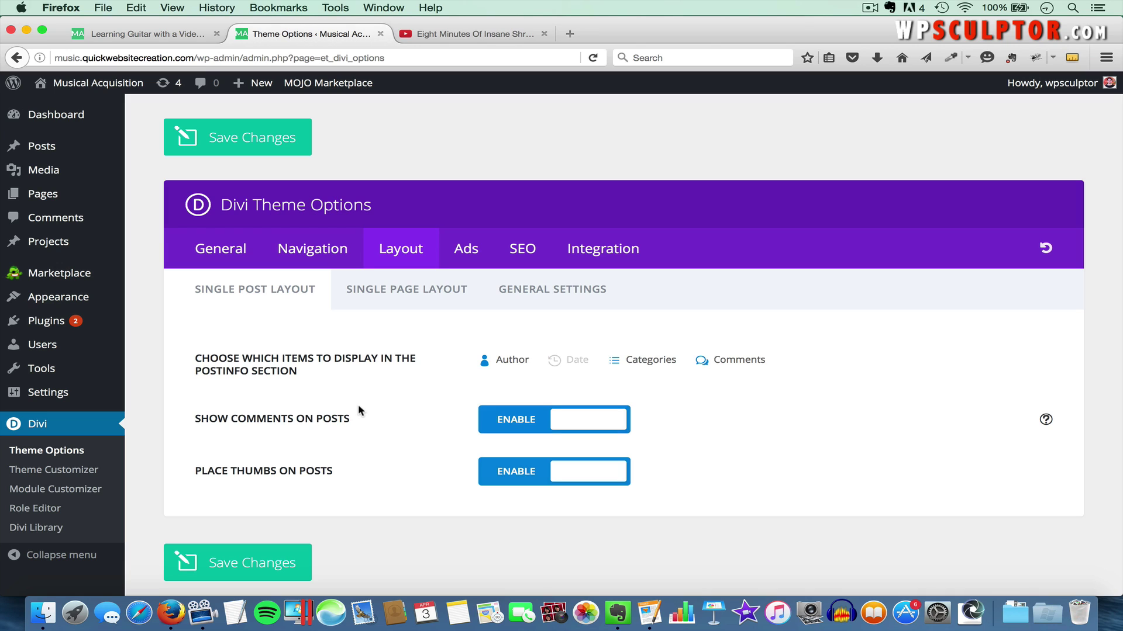
{"action": "mouse_move", "coordinate": [50, 398]}
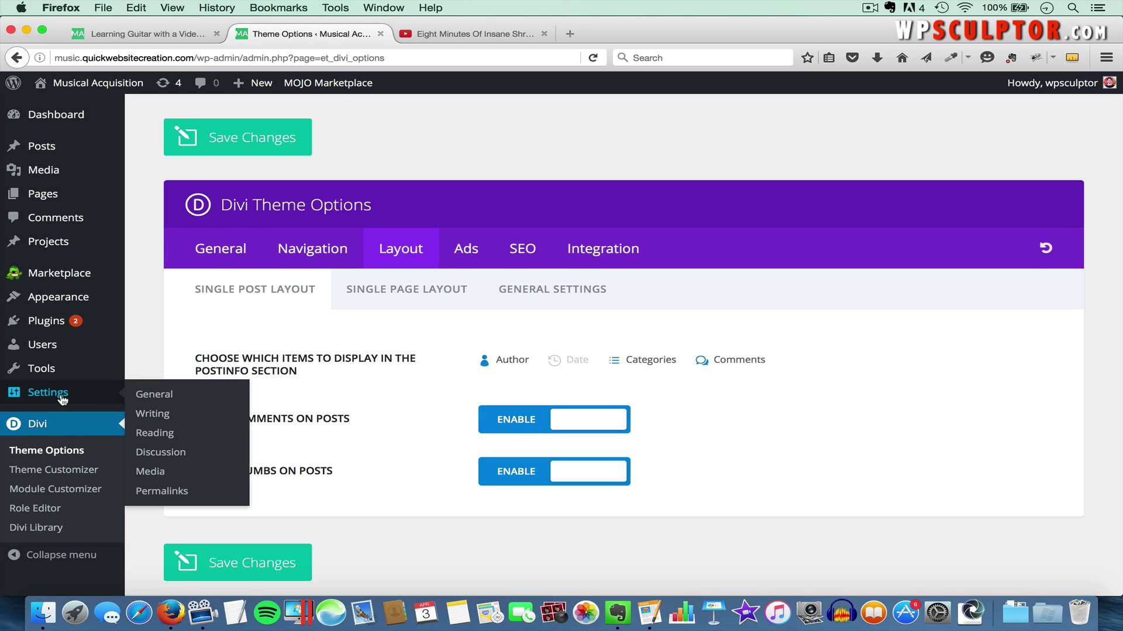
Open Settings > Discussion and scroll through the comment moderation and avatar options to Default Avatar
{"action": "left_click", "coordinate": [160, 453]}
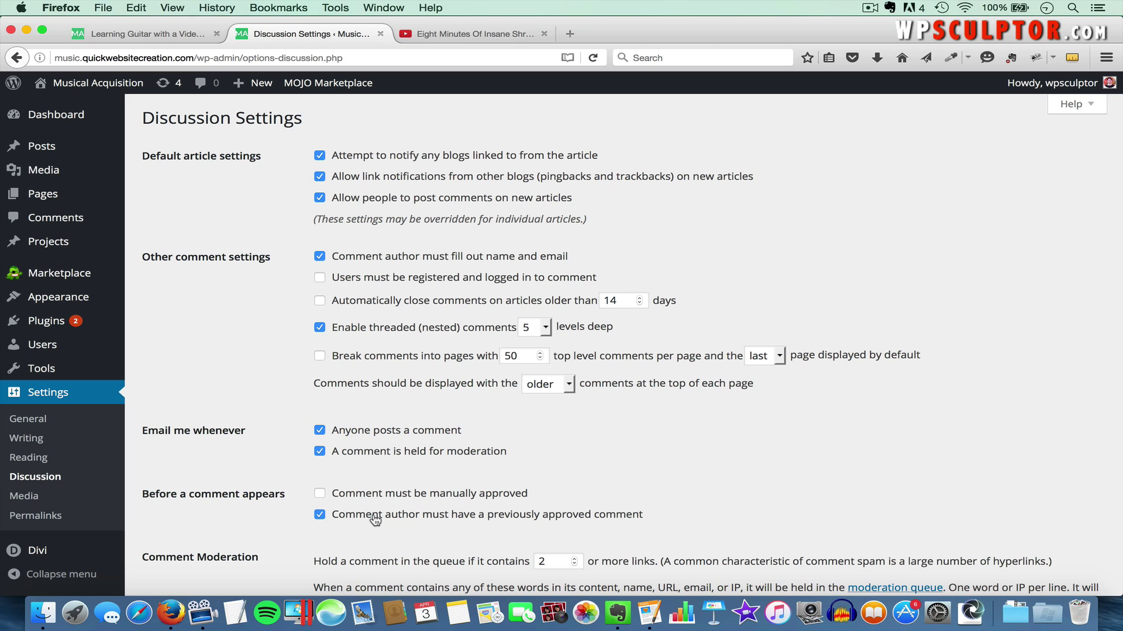
{"action": "scroll", "coordinate": [374, 519], "scroll_direction": "down", "scroll_amount": 2}
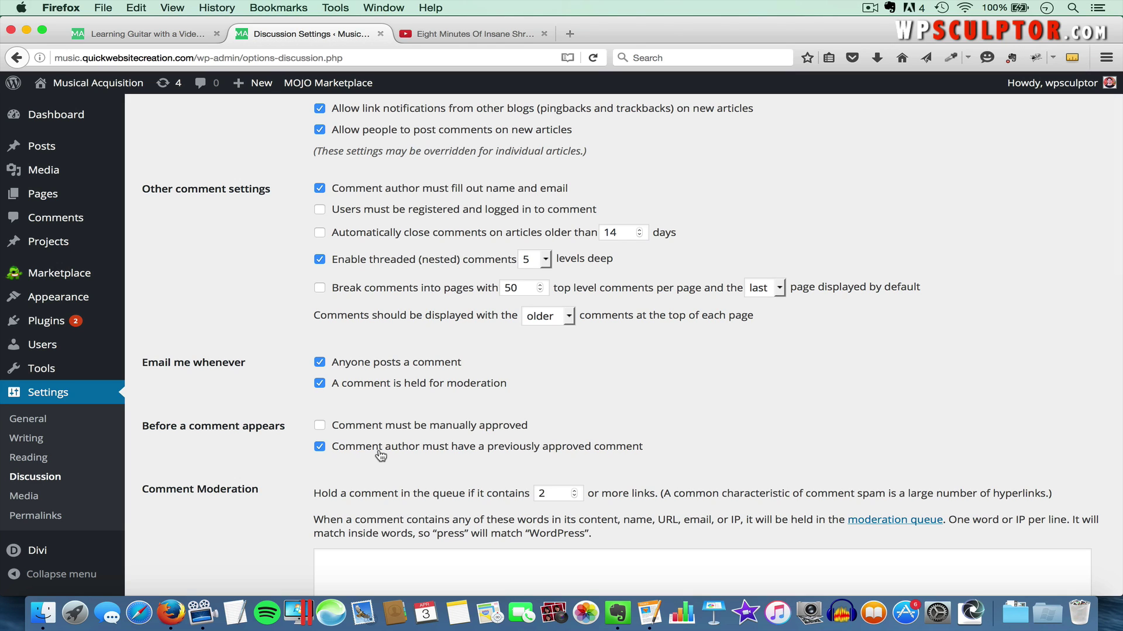
{"action": "scroll", "coordinate": [381, 455], "scroll_direction": "down", "scroll_amount": 2}
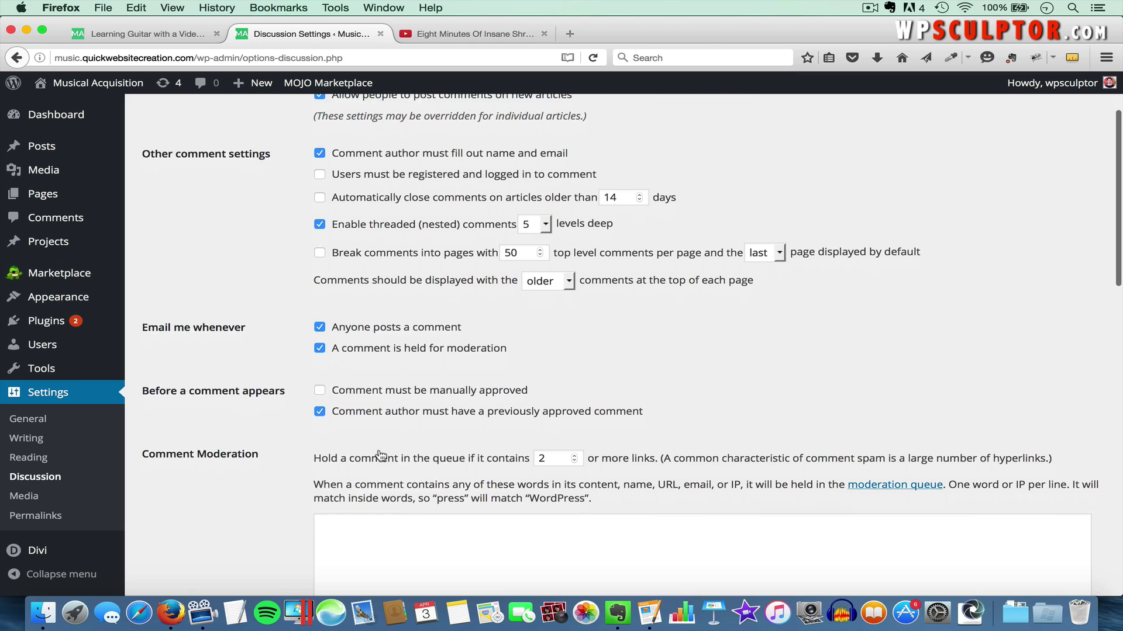
{"action": "scroll", "coordinate": [372, 402], "scroll_direction": "down", "scroll_amount": 10}
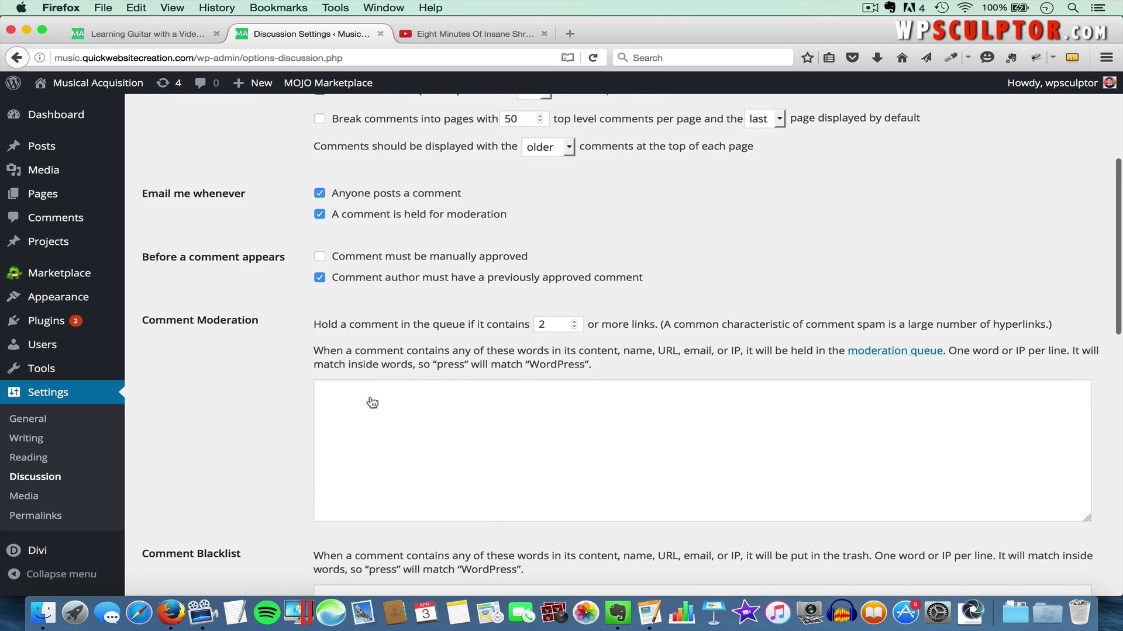
{"action": "scroll", "coordinate": [368, 383], "scroll_direction": "down", "scroll_amount": 6}
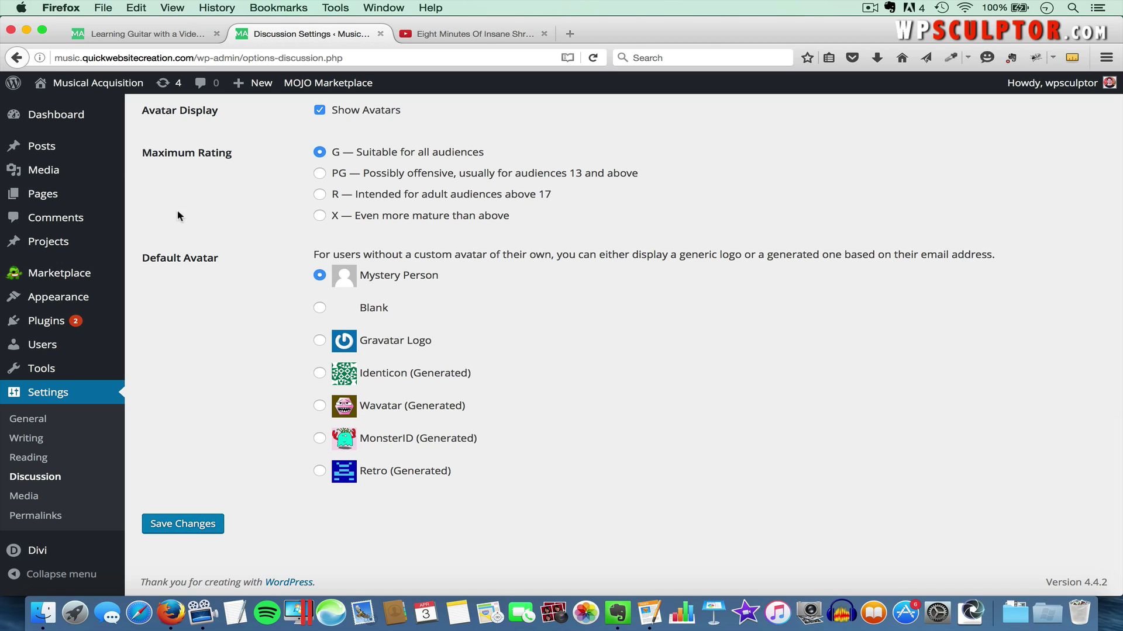
Edit the guitar video lesson post and enable the Discussion box through Screen Options
{"action": "mouse_move", "coordinate": [65, 150]}
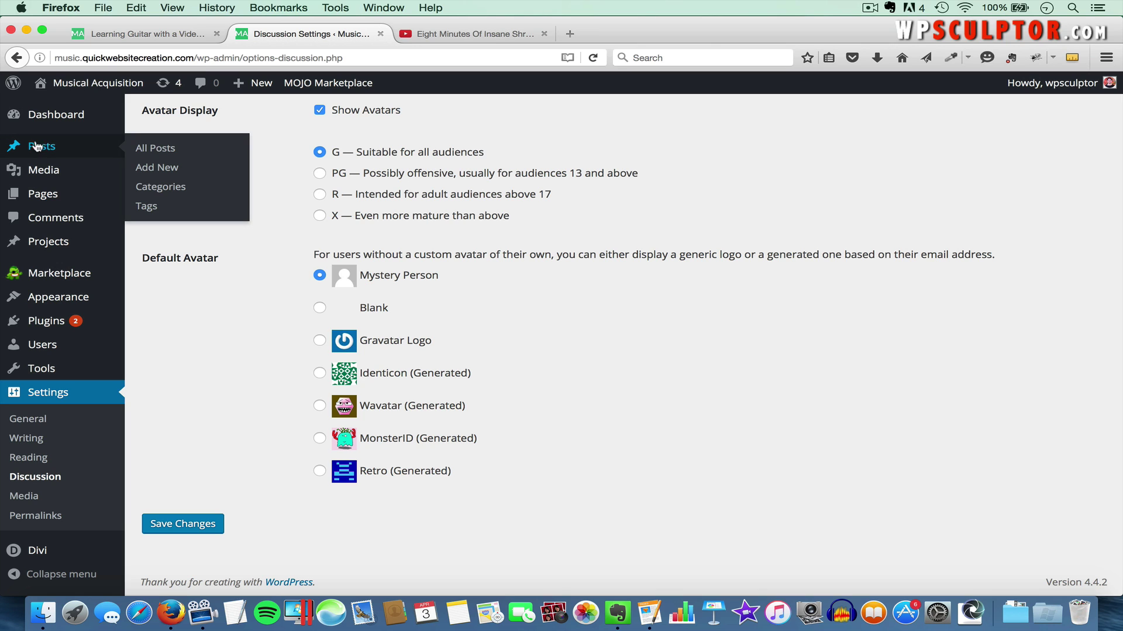
{"action": "left_click", "coordinate": [153, 150]}
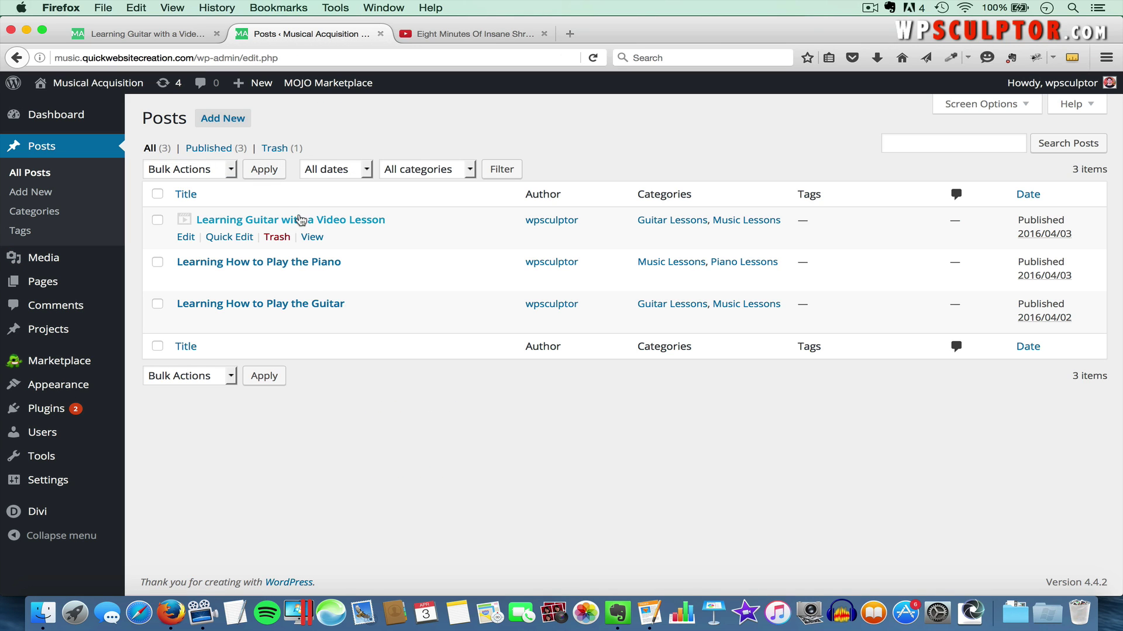
{"action": "left_click", "coordinate": [266, 223]}
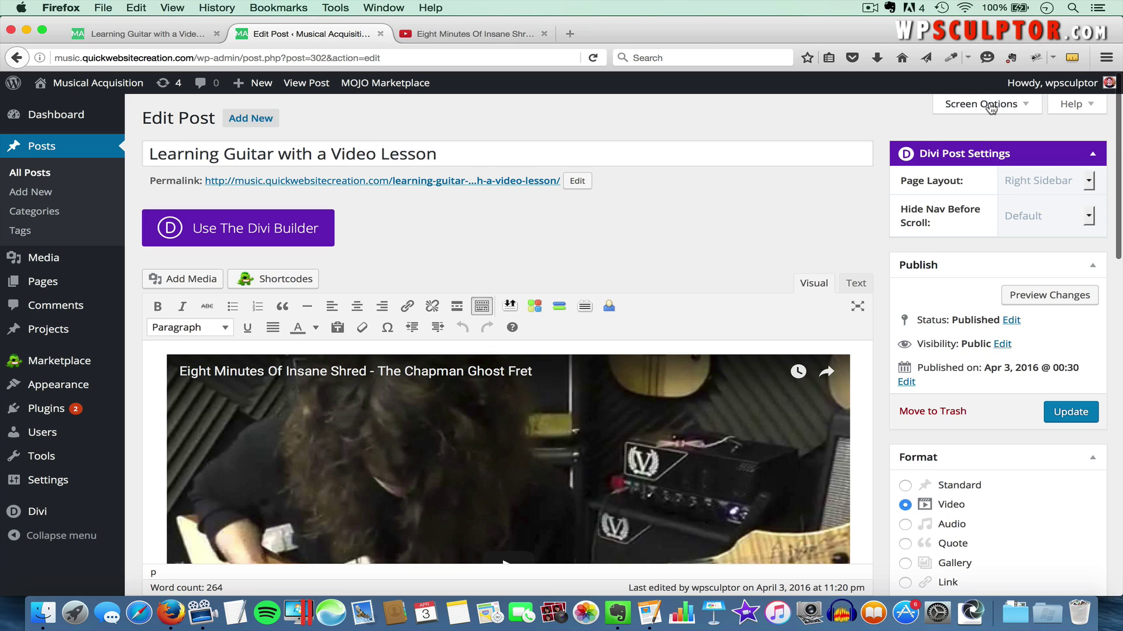
{"action": "left_click", "coordinate": [993, 105]}
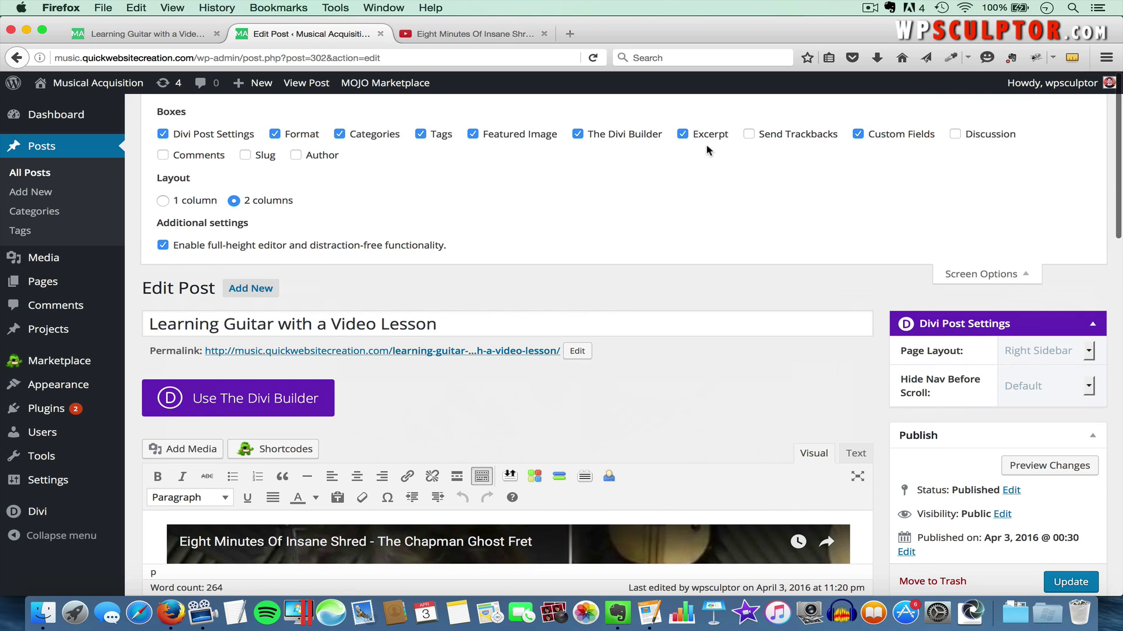
{"action": "left_click", "coordinate": [956, 136]}
{"action": "left_click", "coordinate": [994, 274]}
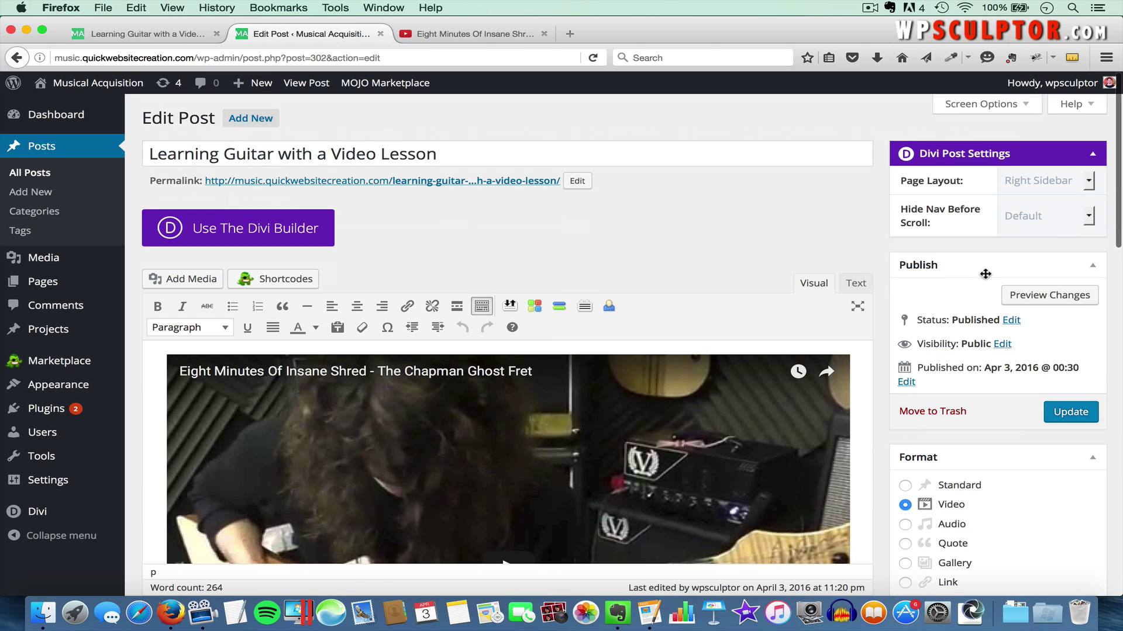
{"action": "scroll", "coordinate": [883, 321], "scroll_direction": "down", "scroll_amount": 10}
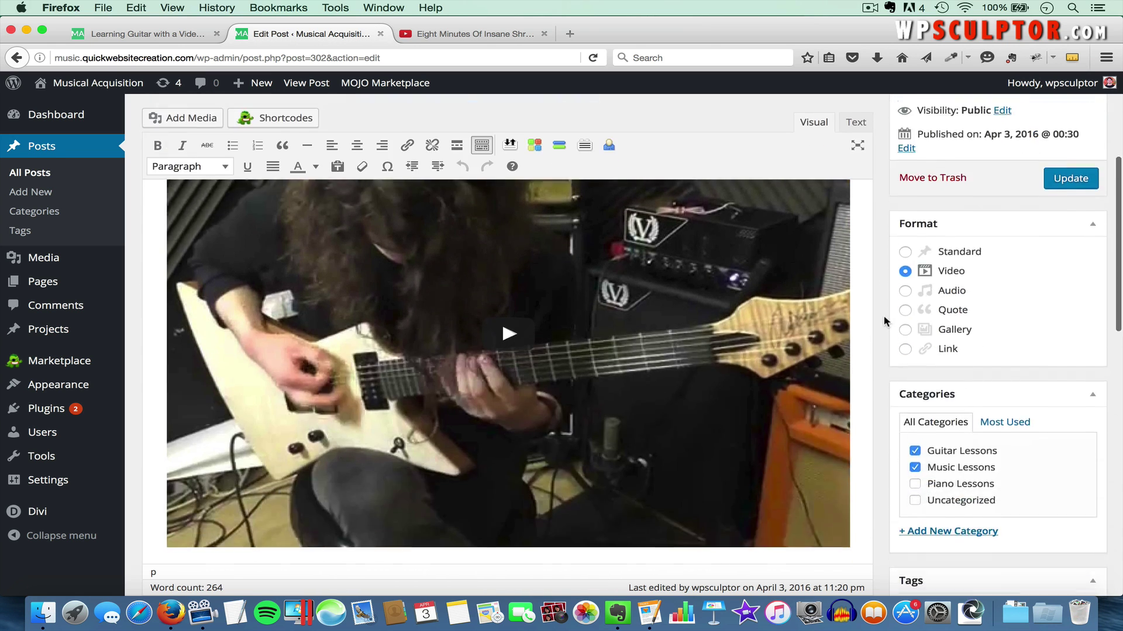
{"action": "scroll", "coordinate": [884, 320], "scroll_direction": "down", "scroll_amount": 10}
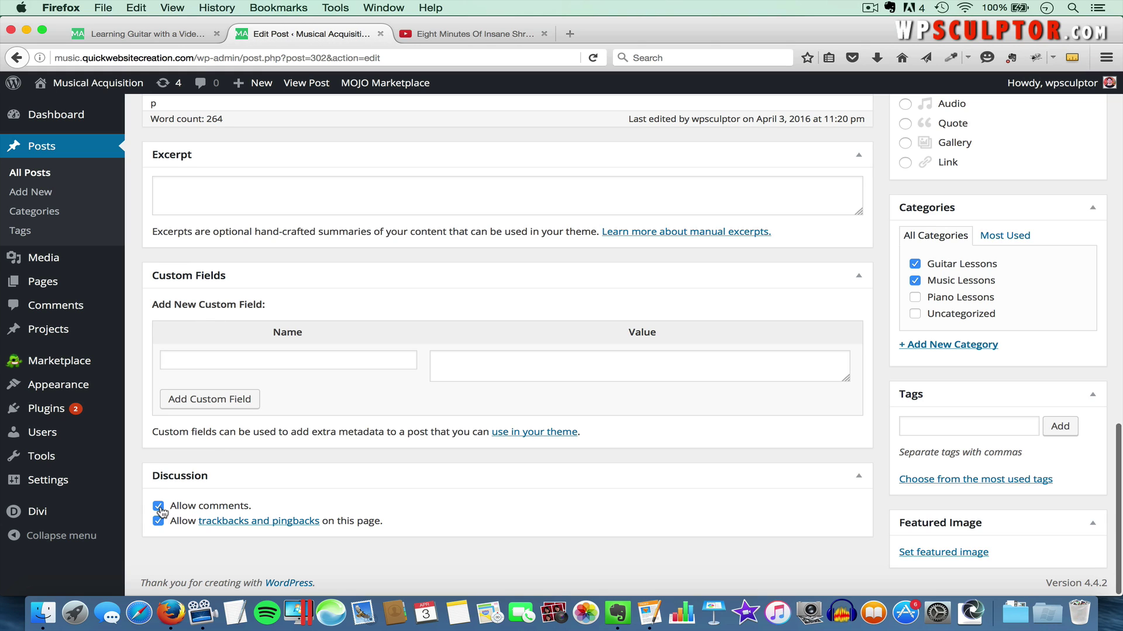
Check the live post's comment area, update the post in the editor, and reload the live page
{"action": "left_click", "coordinate": [144, 37]}
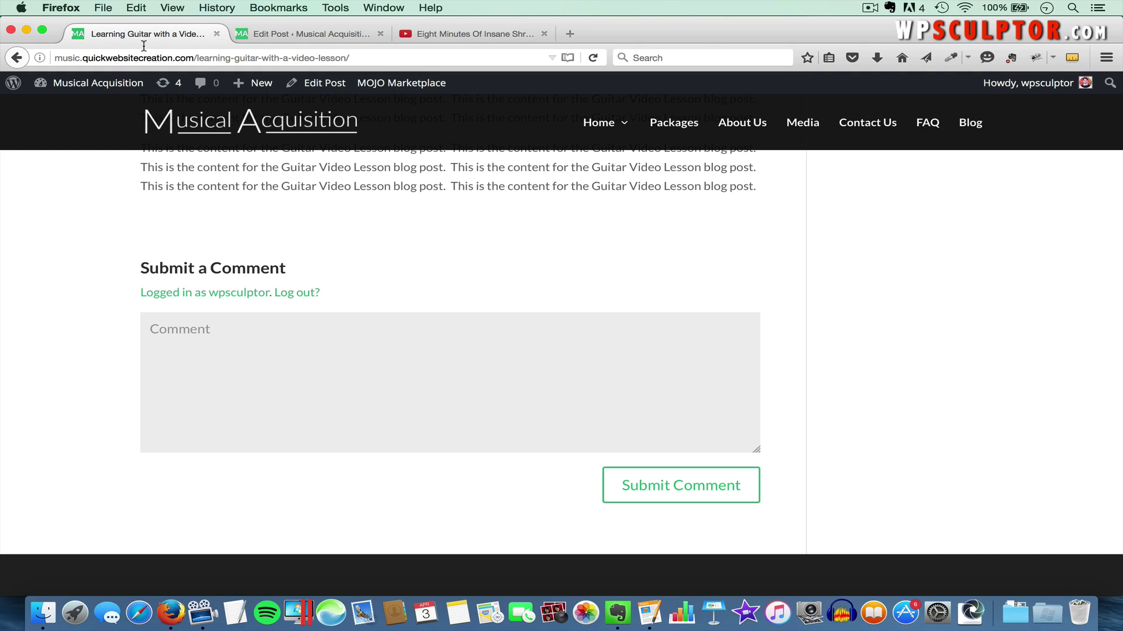
{"action": "scroll", "coordinate": [318, 375], "scroll_direction": "up", "scroll_amount": 10}
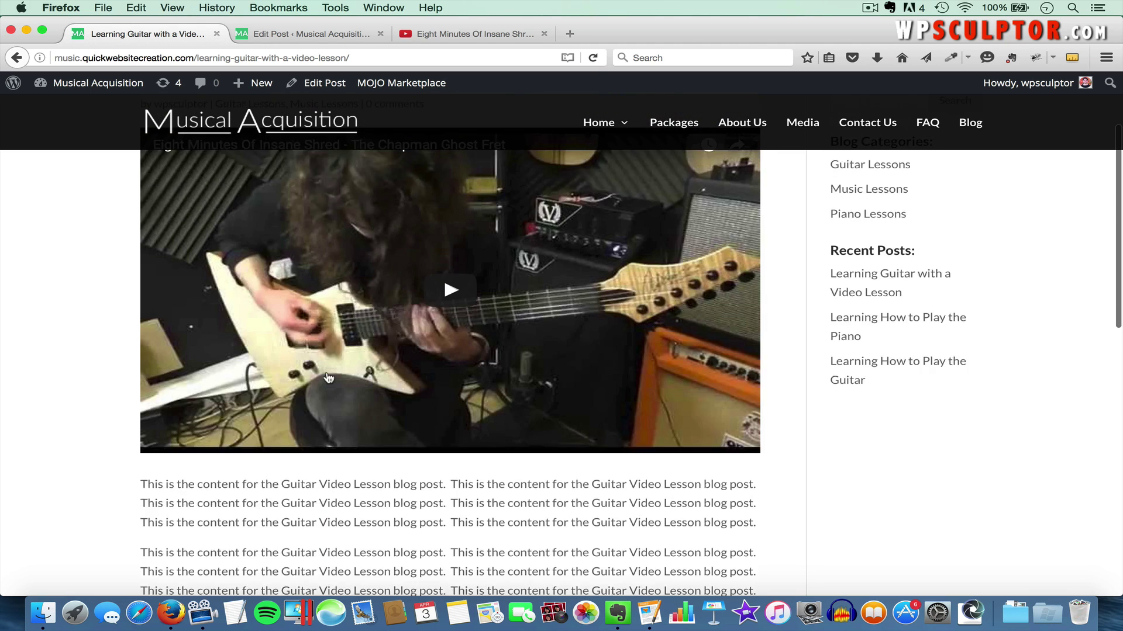
{"action": "scroll", "coordinate": [483, 285], "scroll_direction": "down", "scroll_amount": 10}
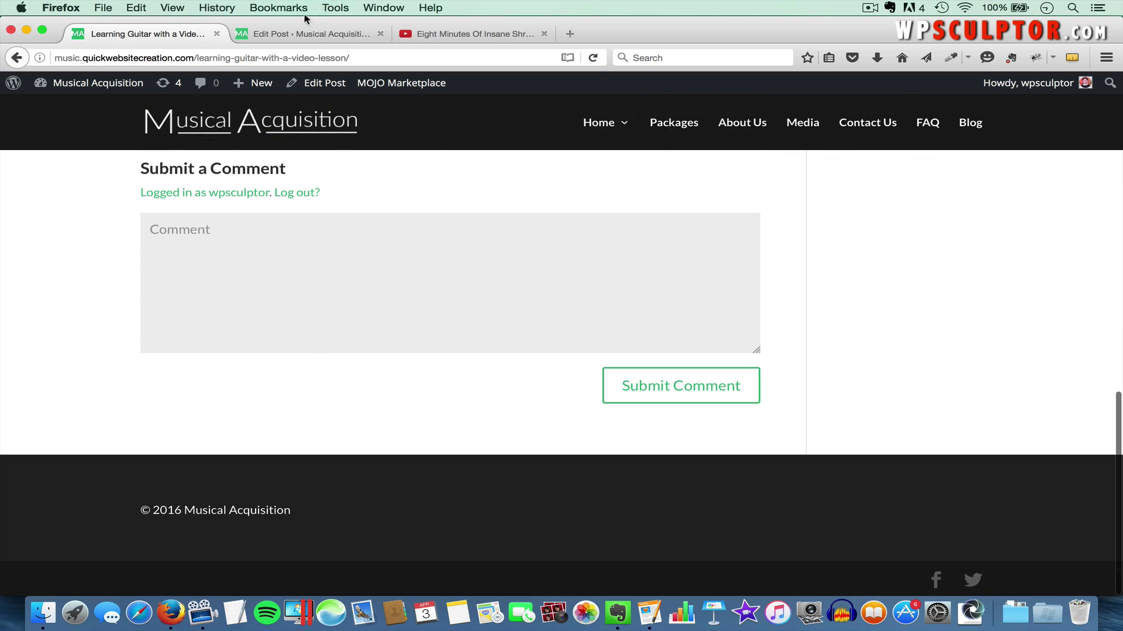
{"action": "left_click", "coordinate": [301, 34]}
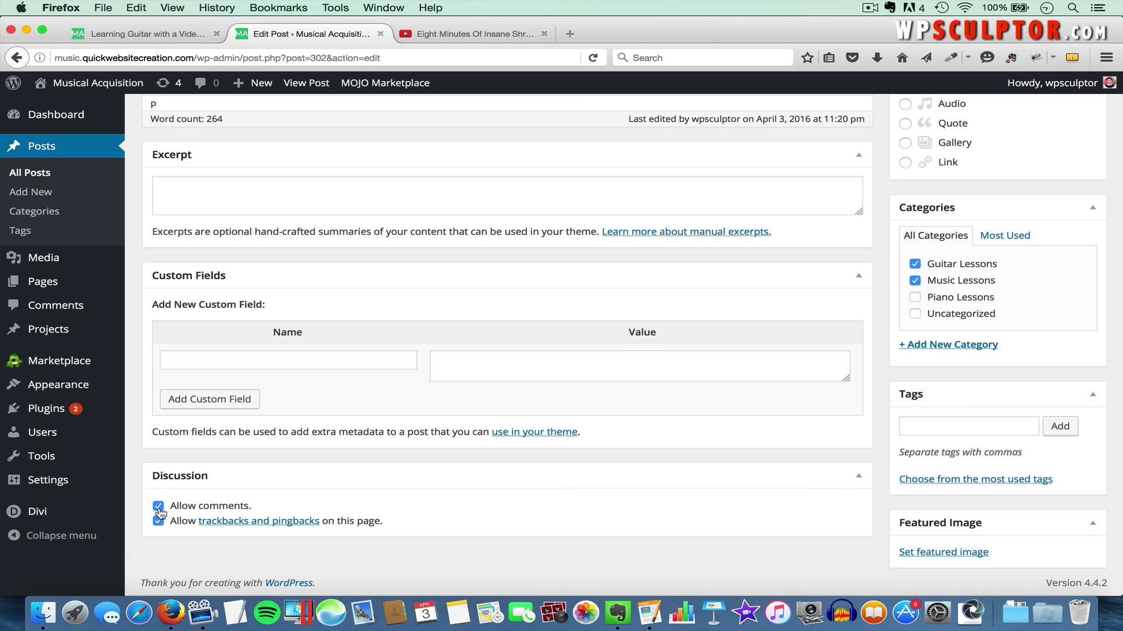
{"action": "scroll", "coordinate": [851, 421], "scroll_direction": "up", "scroll_amount": 8}
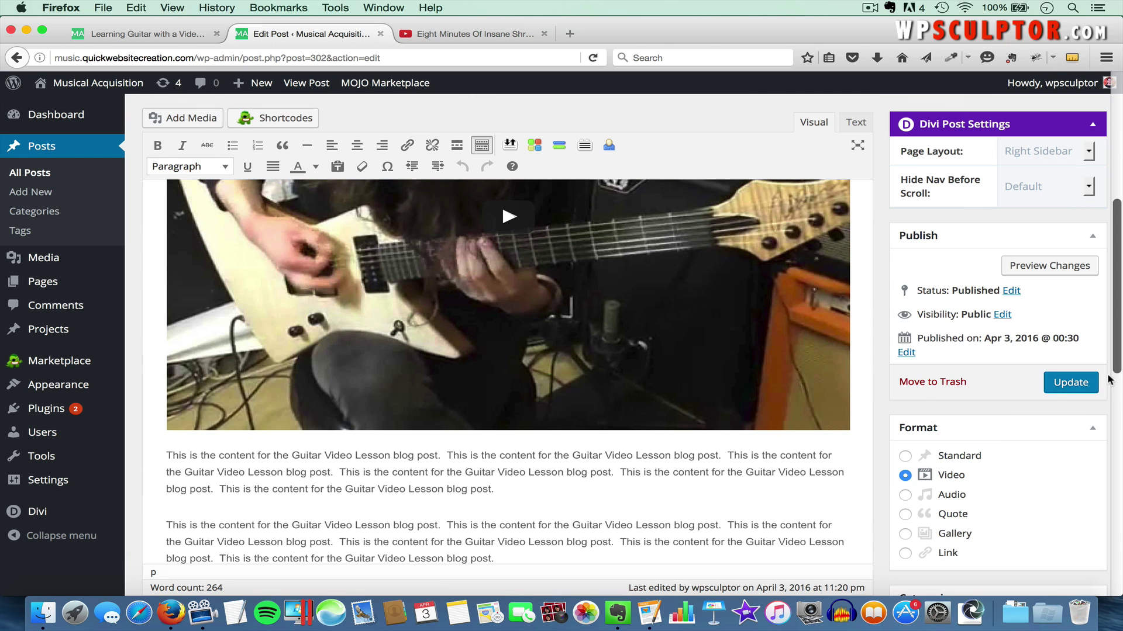
{"action": "left_click", "coordinate": [1064, 383]}
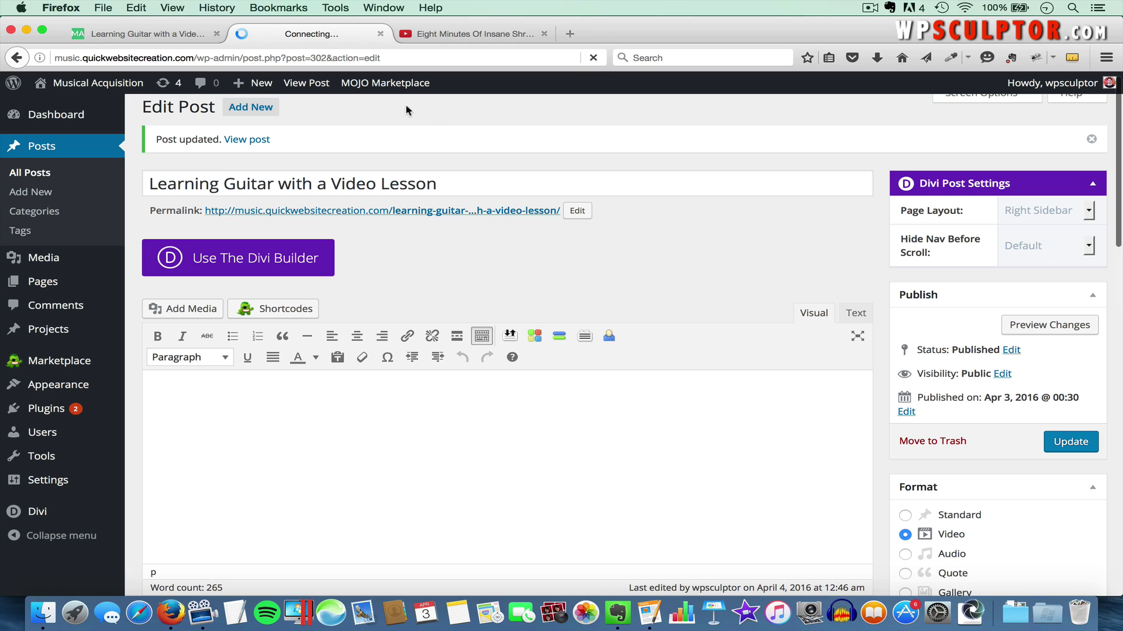
{"action": "left_click", "coordinate": [118, 35]}
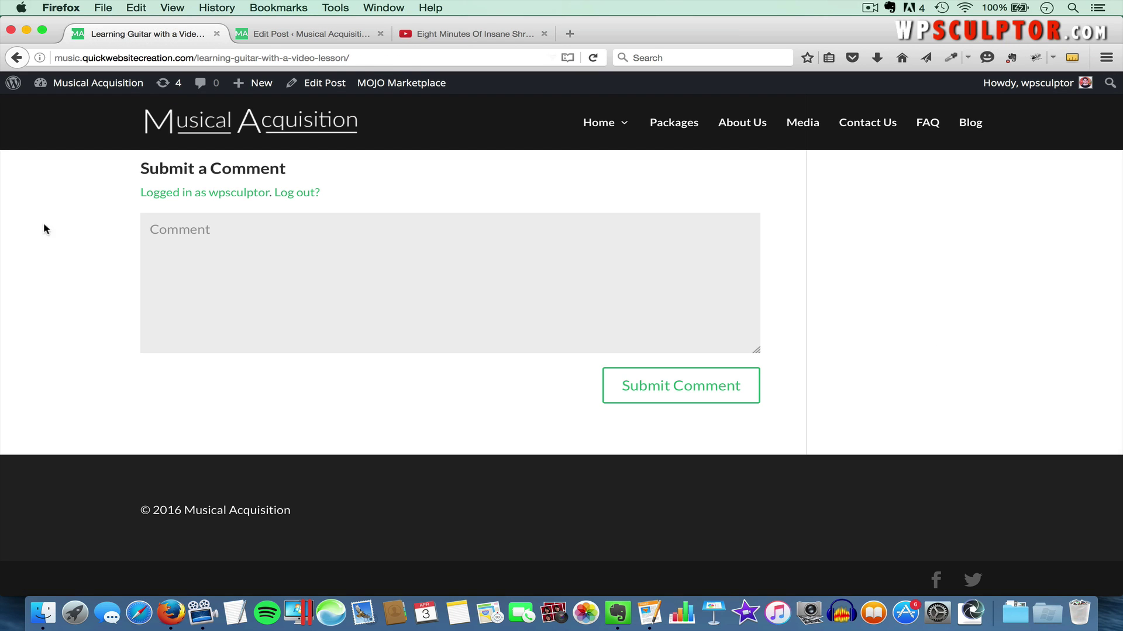
{"action": "key", "text": "super+r"}
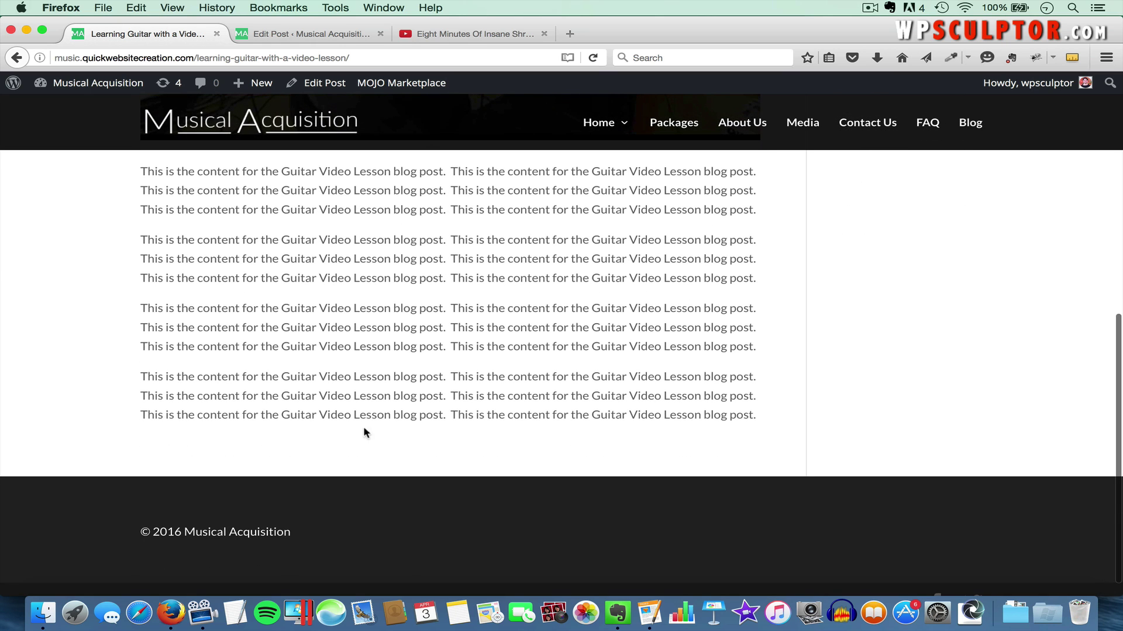
Re-allow comments in the post's Discussion box, update it, and view the live comment form
{"action": "left_click", "coordinate": [298, 34]}
{"action": "scroll", "coordinate": [456, 308], "scroll_direction": "down", "scroll_amount": 10}
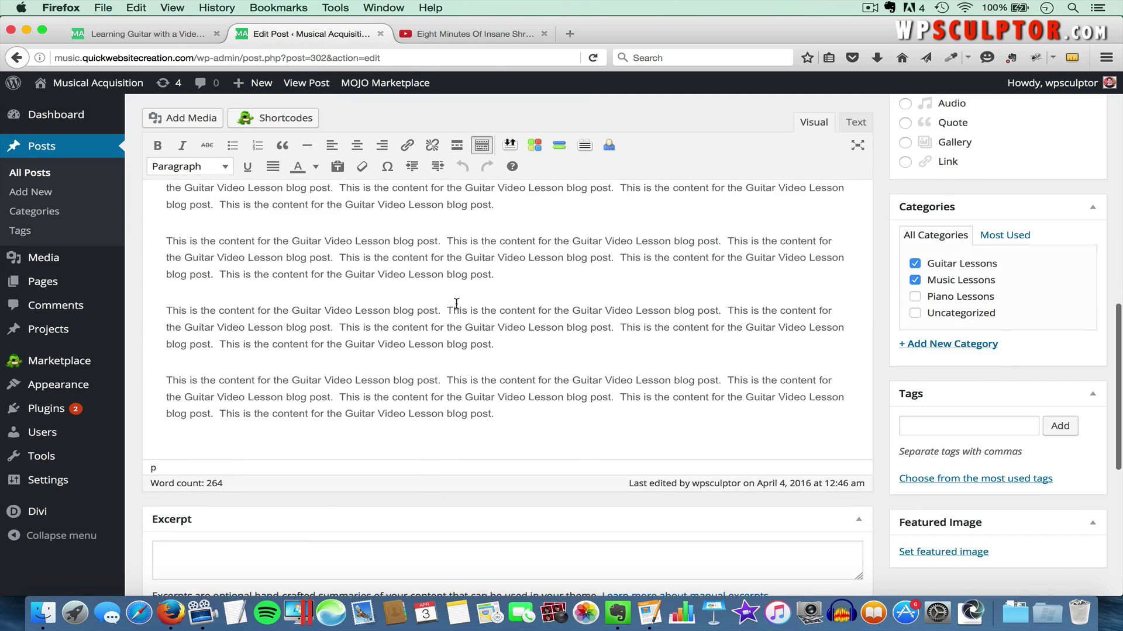
{"action": "scroll", "coordinate": [456, 308], "scroll_direction": "down", "scroll_amount": 3}
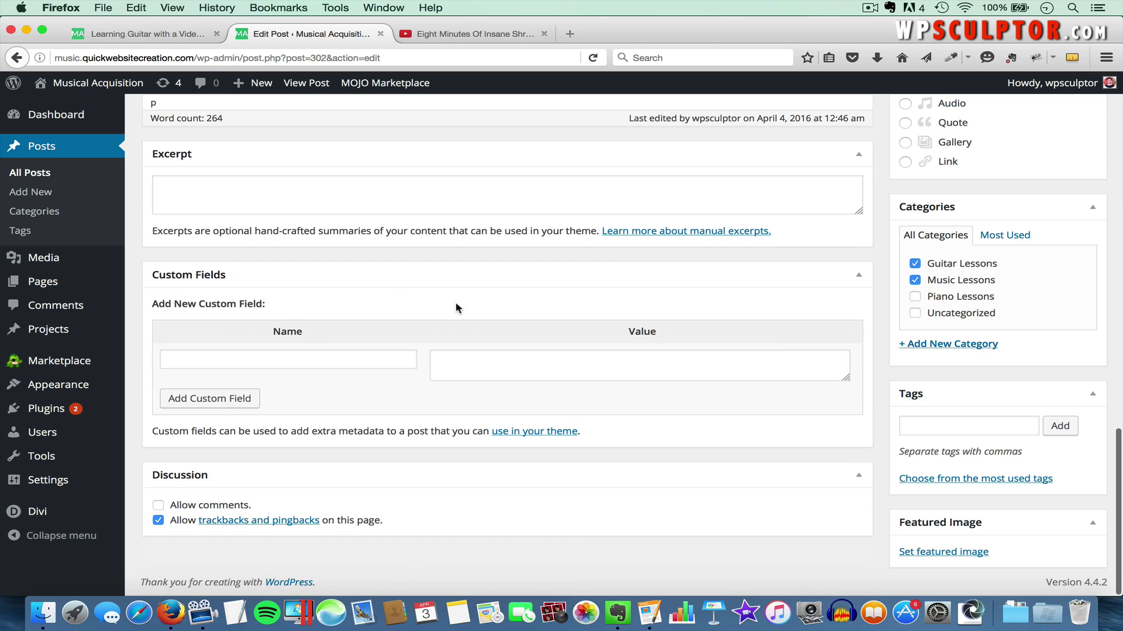
{"action": "left_click", "coordinate": [157, 506]}
{"action": "scroll", "coordinate": [957, 286], "scroll_direction": "up", "scroll_amount": 8}
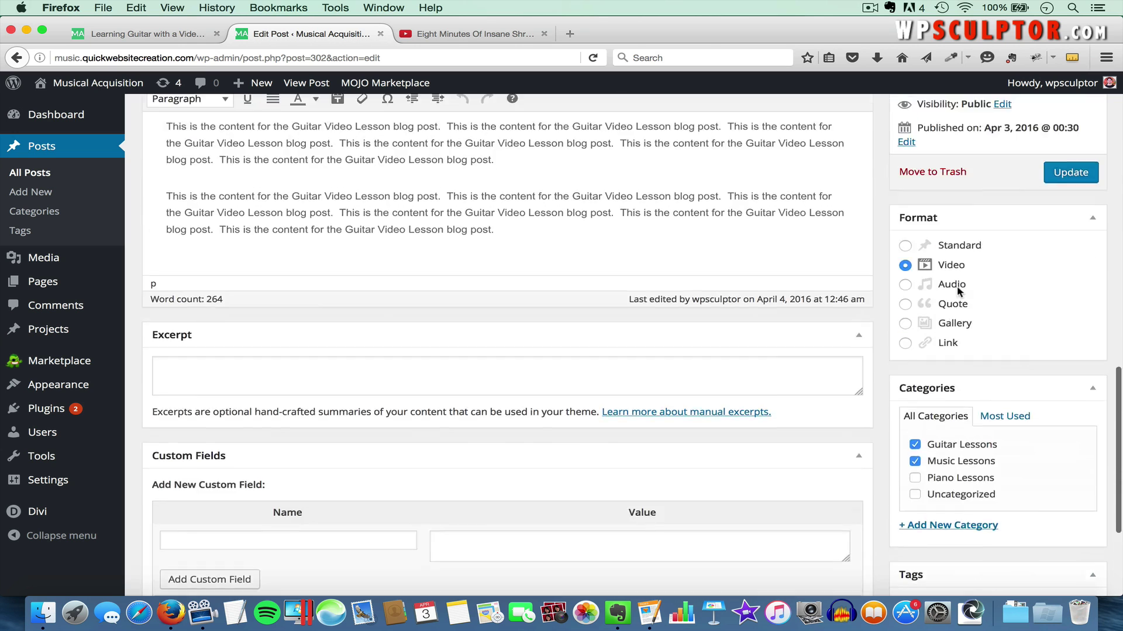
{"action": "left_click", "coordinate": [1076, 383]}
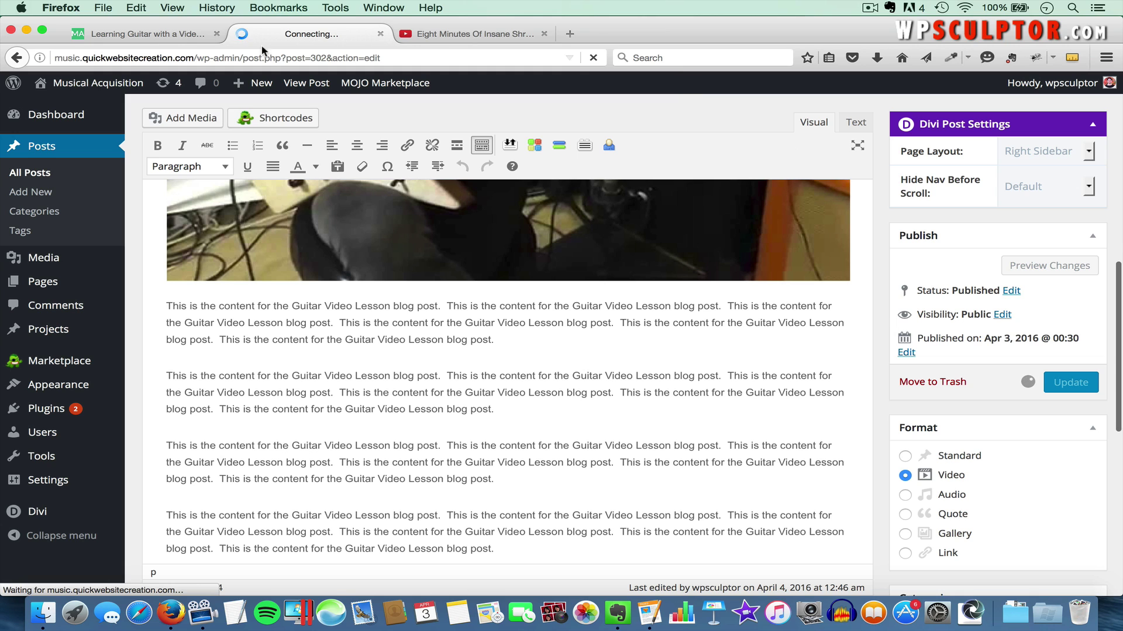
{"action": "left_click", "coordinate": [153, 36]}
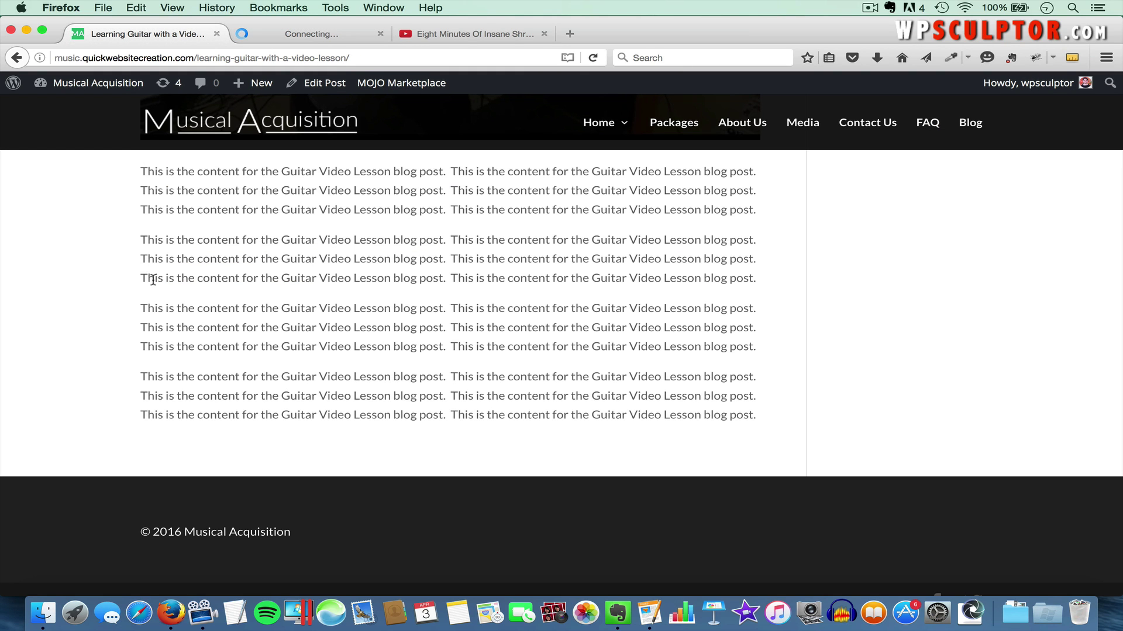
{"action": "scroll", "coordinate": [164, 380], "scroll_direction": "down", "scroll_amount": 4}
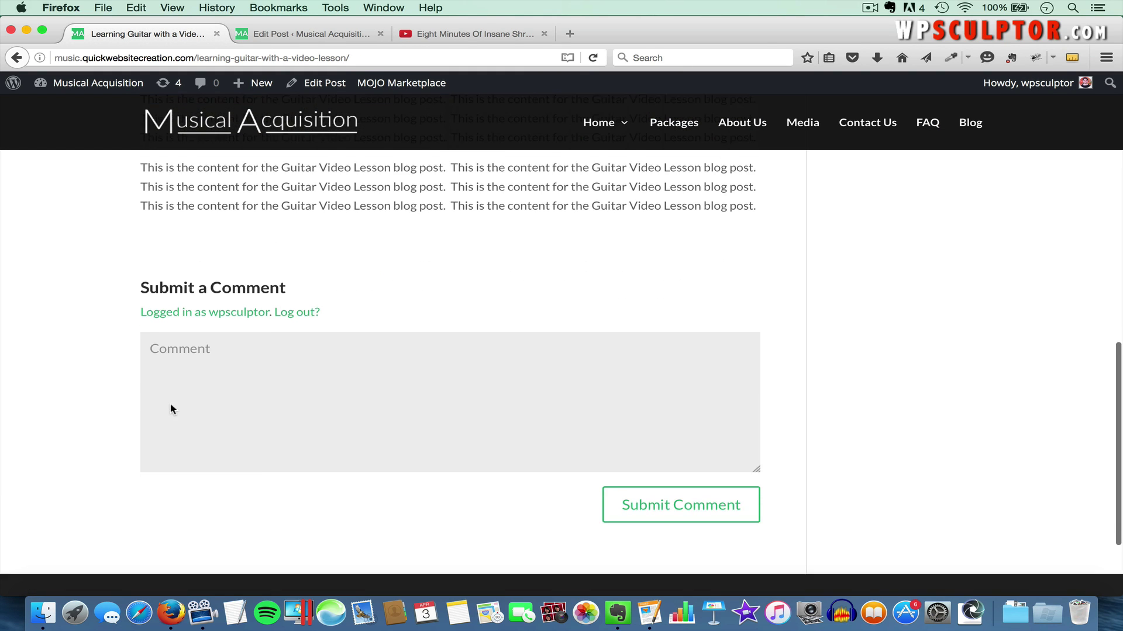
{"action": "scroll", "coordinate": [560, 446], "scroll_direction": "down", "scroll_amount": 1}
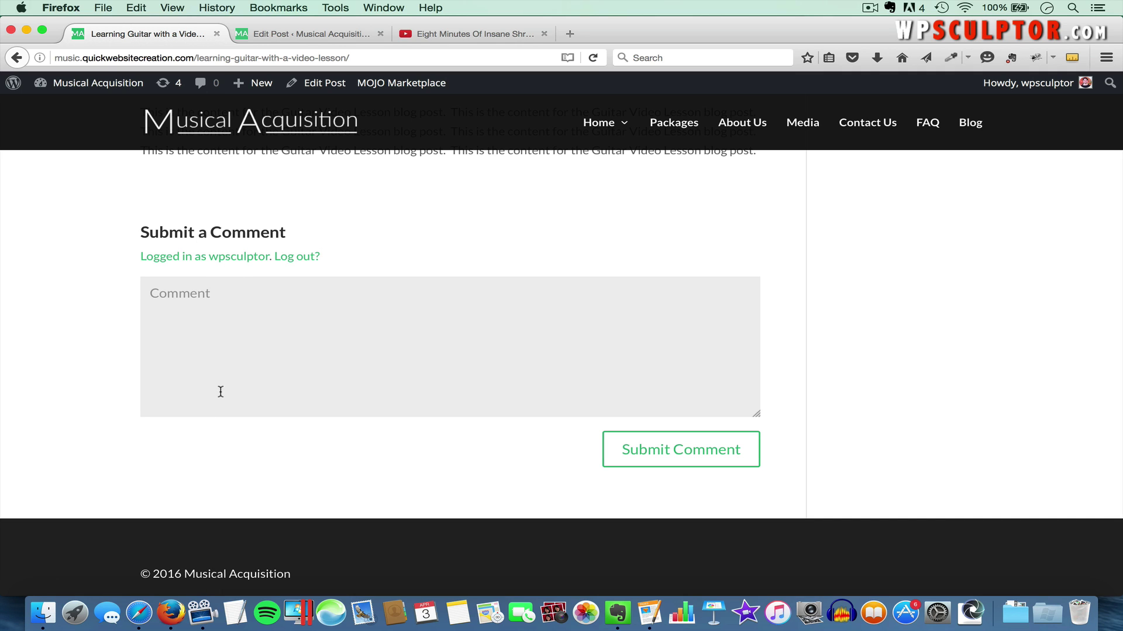
Open the Musical Acquisition site in a separate browser and reach the guitar video lesson post via Blog
{"action": "left_click", "coordinate": [145, 610]}
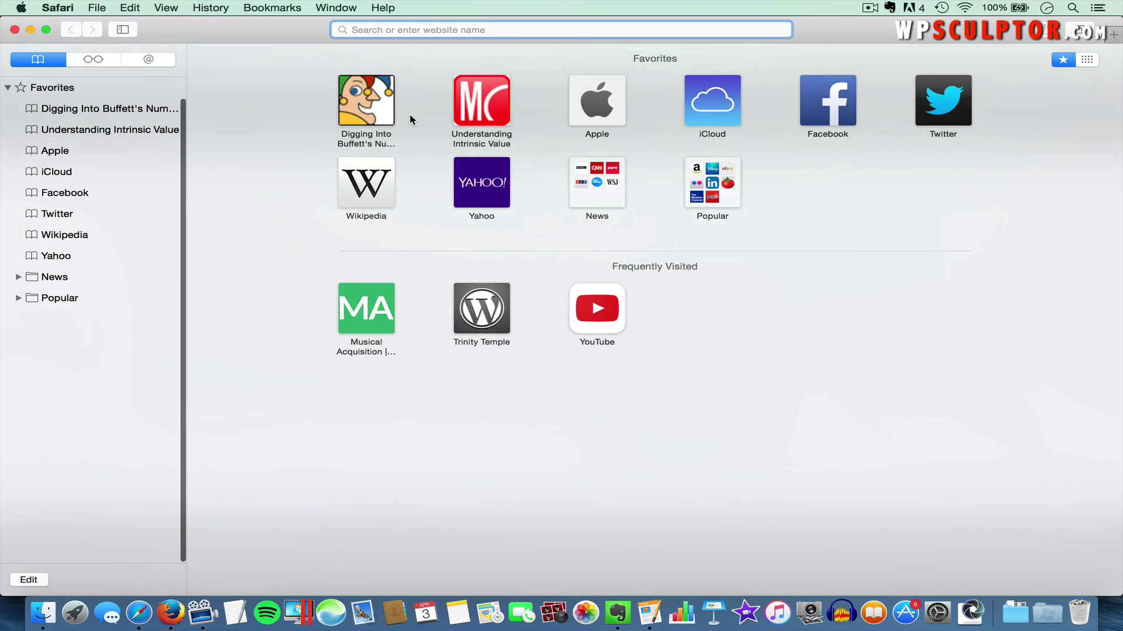
{"action": "type", "text": "mus"}
{"action": "key", "text": "Return"}
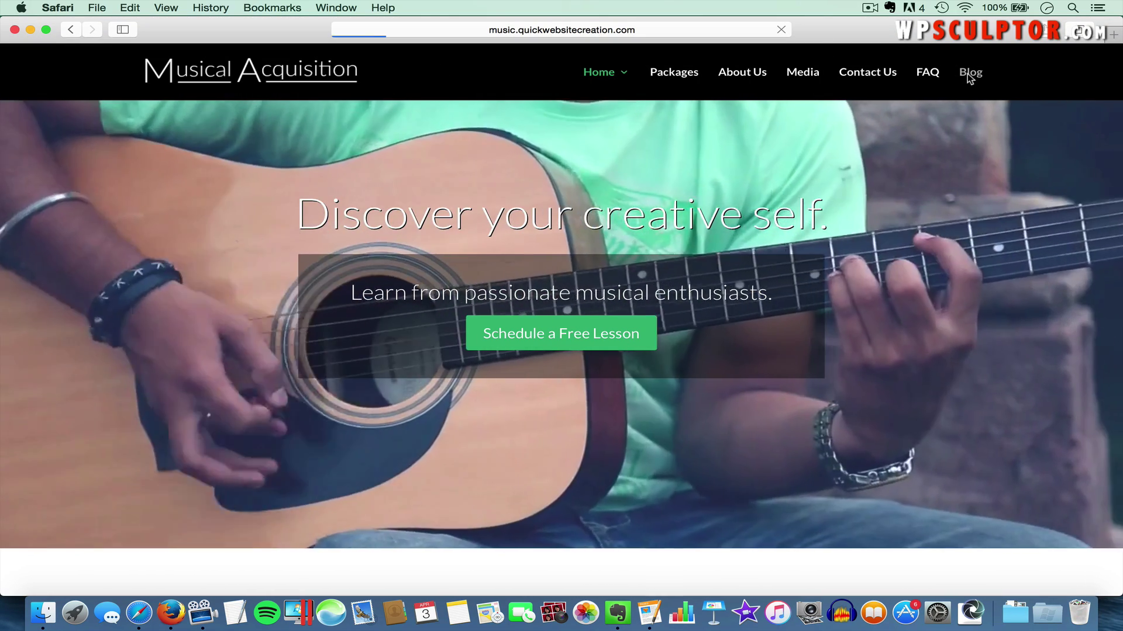
{"action": "left_click", "coordinate": [967, 72]}
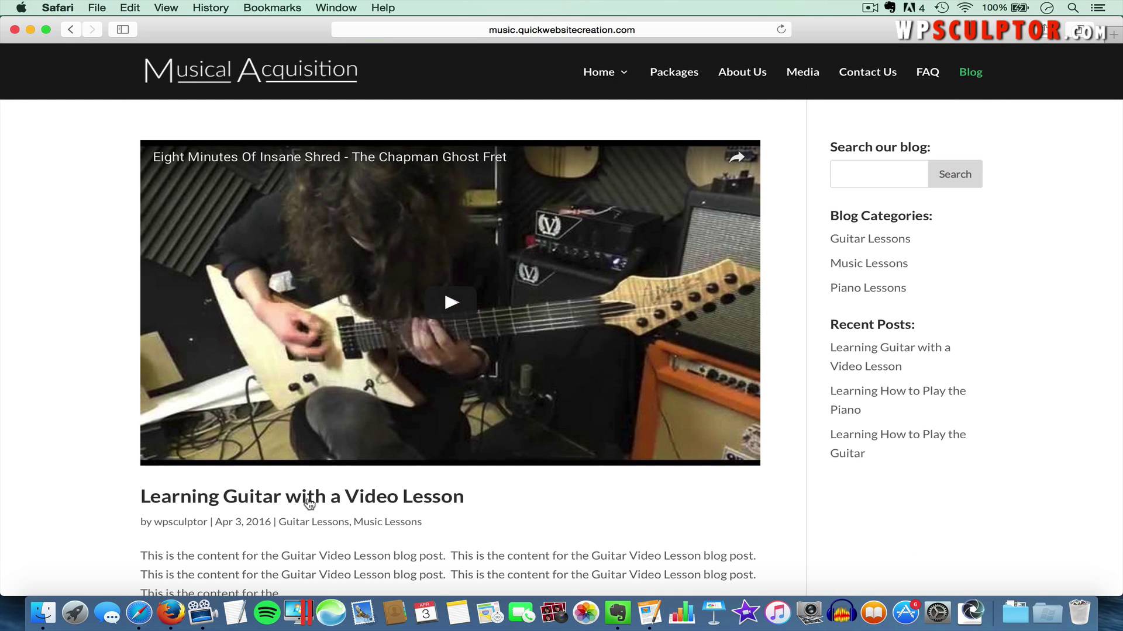
{"action": "left_click", "coordinate": [308, 502]}
{"action": "scroll", "coordinate": [308, 502], "scroll_direction": "down", "scroll_amount": 15}
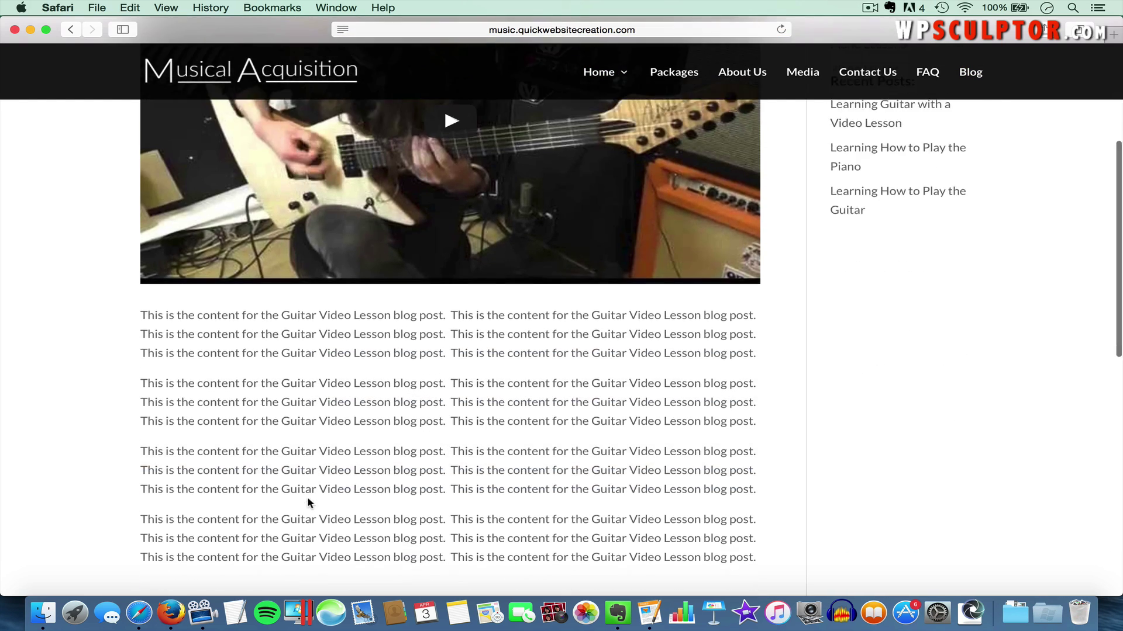
{"action": "scroll", "coordinate": [307, 498], "scroll_direction": "down", "scroll_amount": 3}
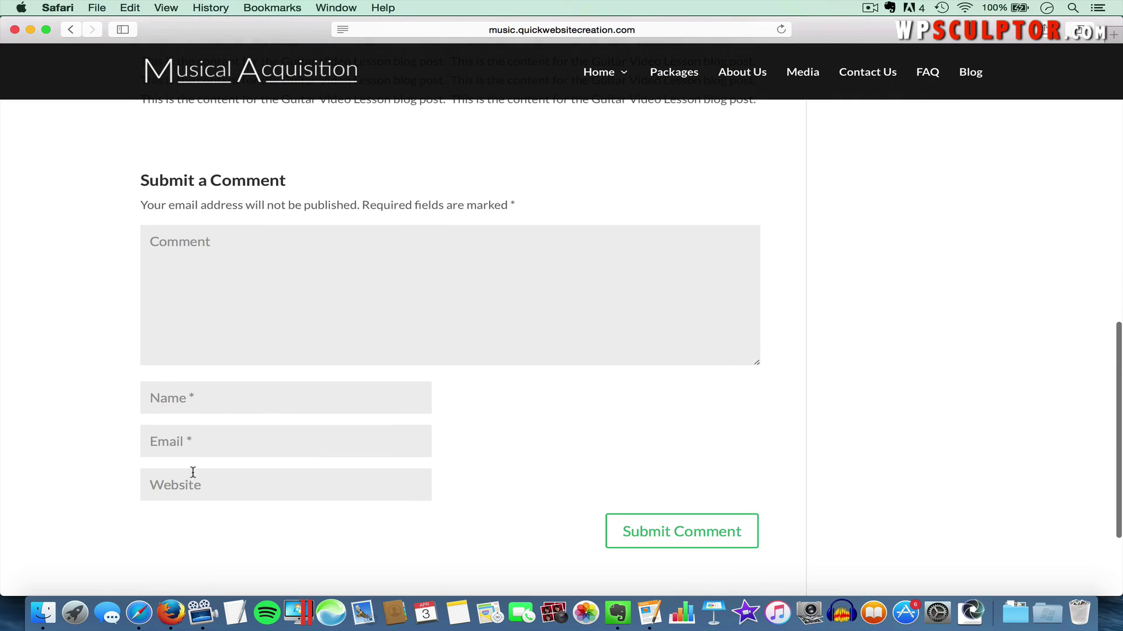
Submit the comment 'This is a test comment' with a commenter name, e-mail address and website
{"action": "left_click", "coordinate": [214, 251]}
{"action": "type", "text": "This"}
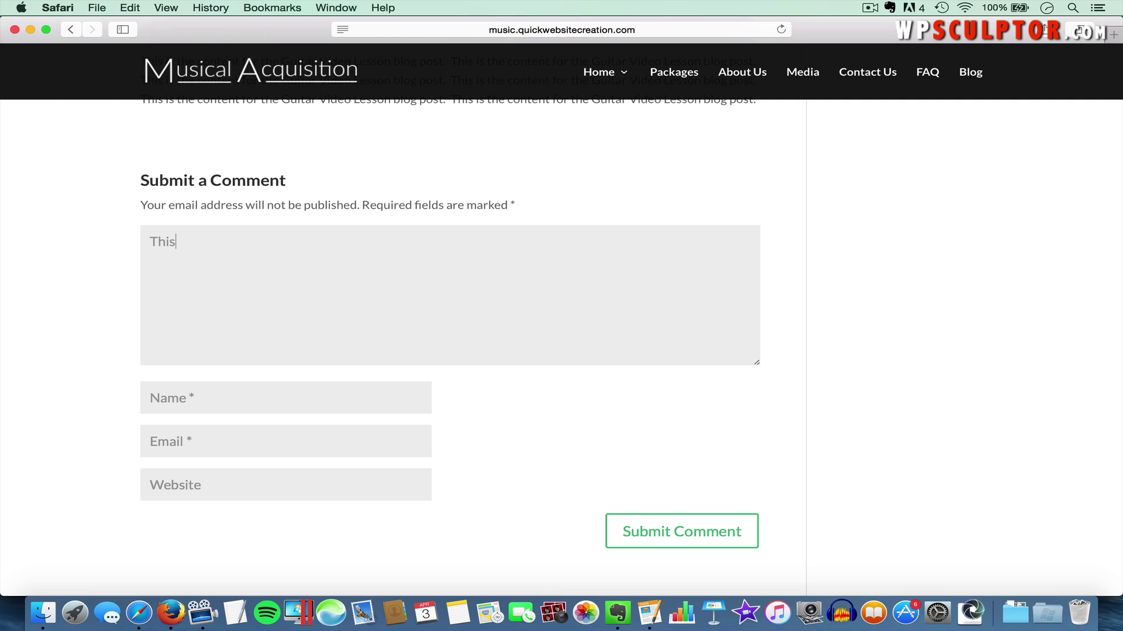
{"action": "type", "text": " is a test comment."}
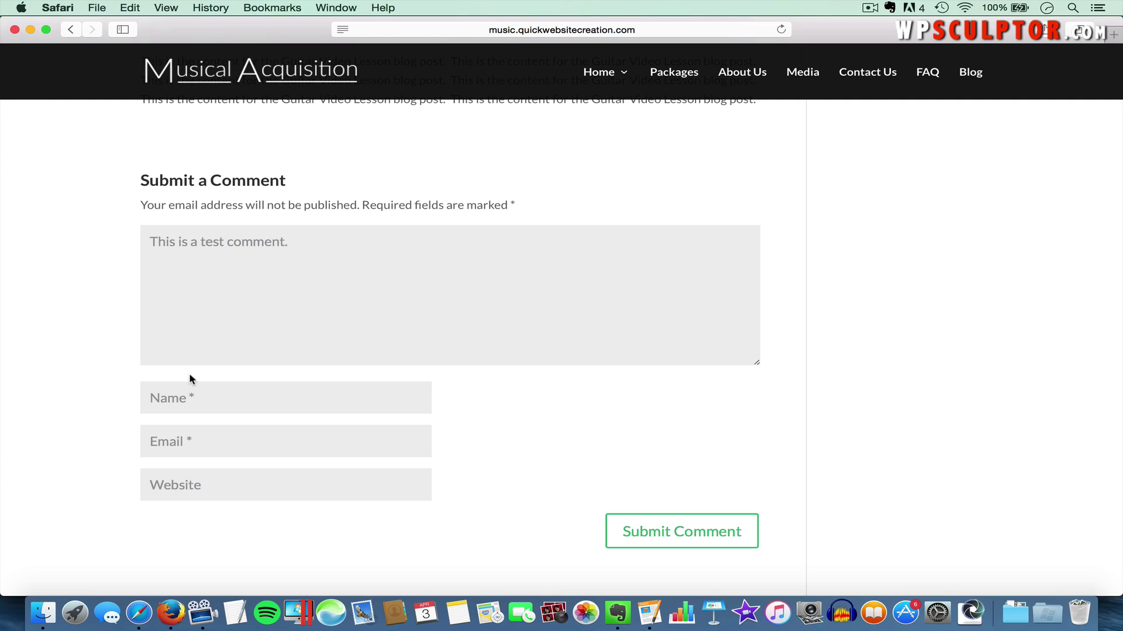
{"action": "left_click", "coordinate": [205, 402]}
{"action": "key", "text": "Tab"}
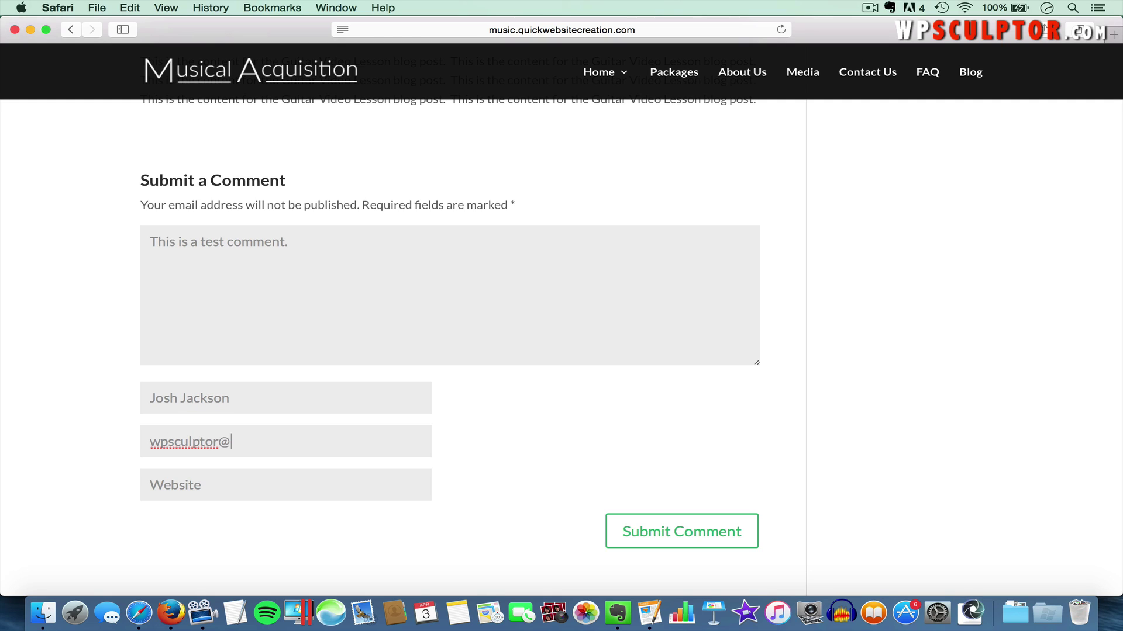
{"action": "key", "text": "Tab"}
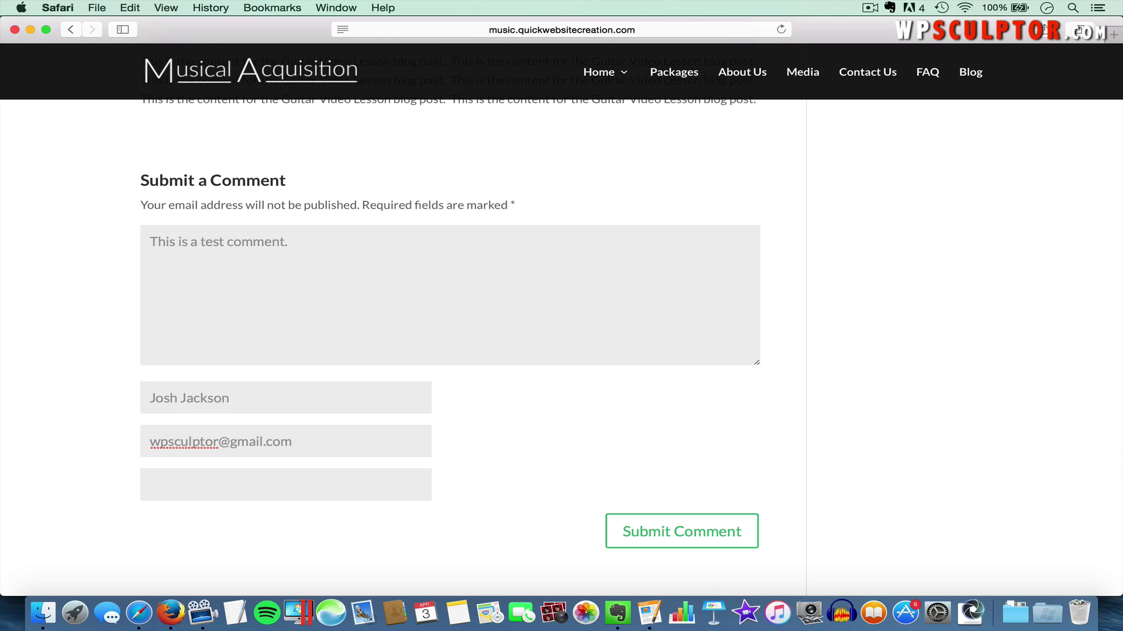
{"action": "type", "text": "wpsculptor.com"}
{"action": "left_click", "coordinate": [655, 531]}
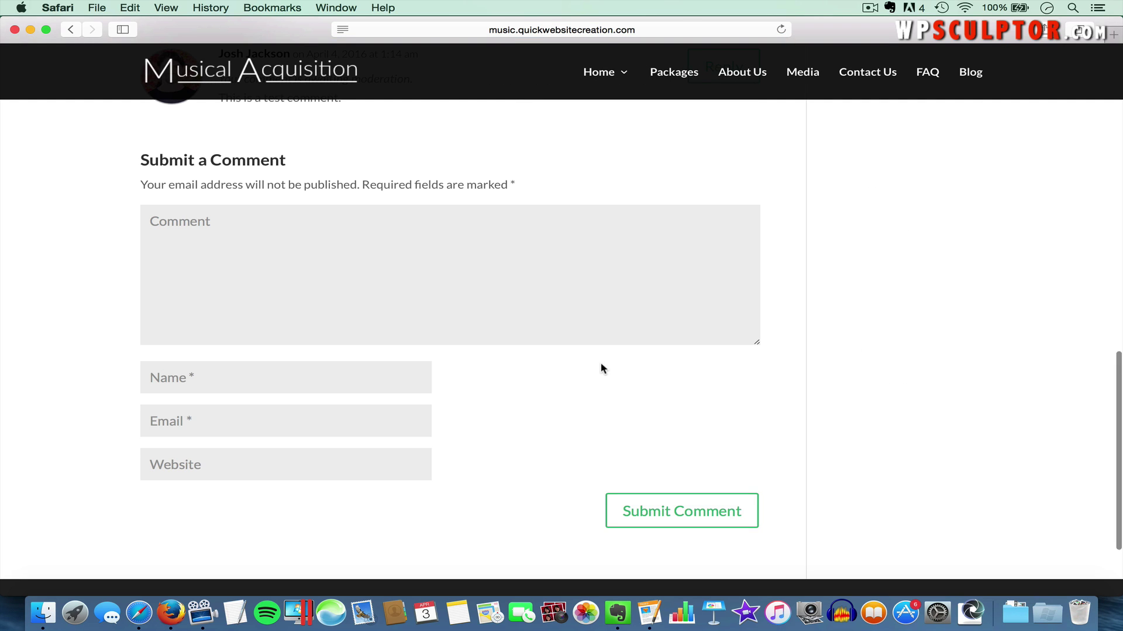
{"action": "scroll", "coordinate": [601, 364], "scroll_direction": "up", "scroll_amount": 3}
{"action": "scroll", "coordinate": [601, 364], "scroll_direction": "up", "scroll_amount": 1}
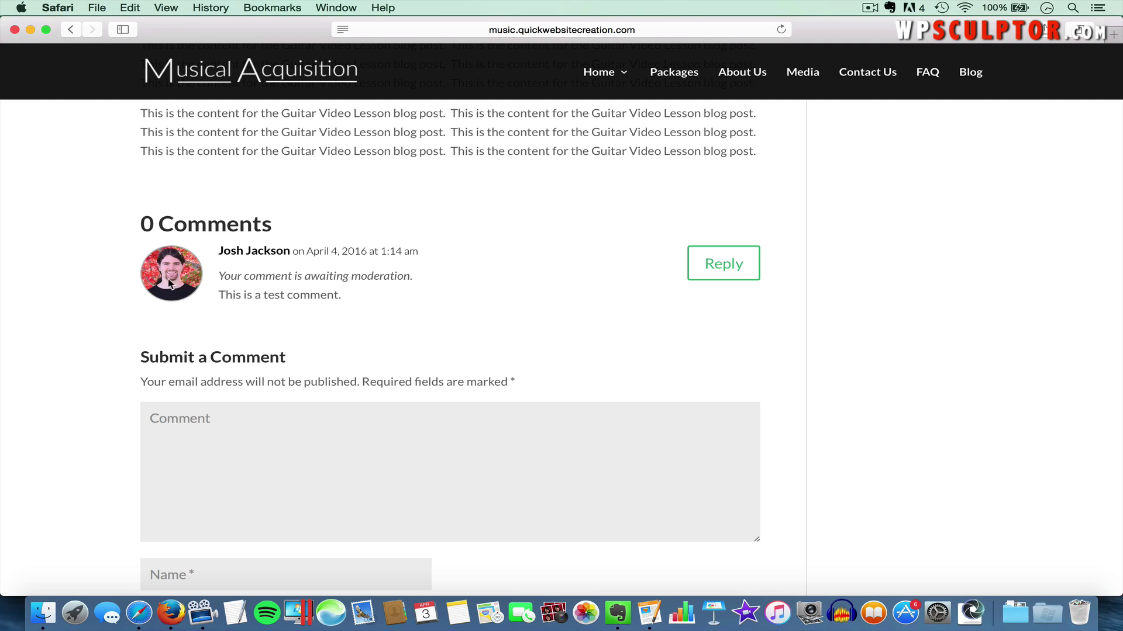
{"action": "scroll", "coordinate": [201, 406], "scroll_direction": "down", "scroll_amount": 3}
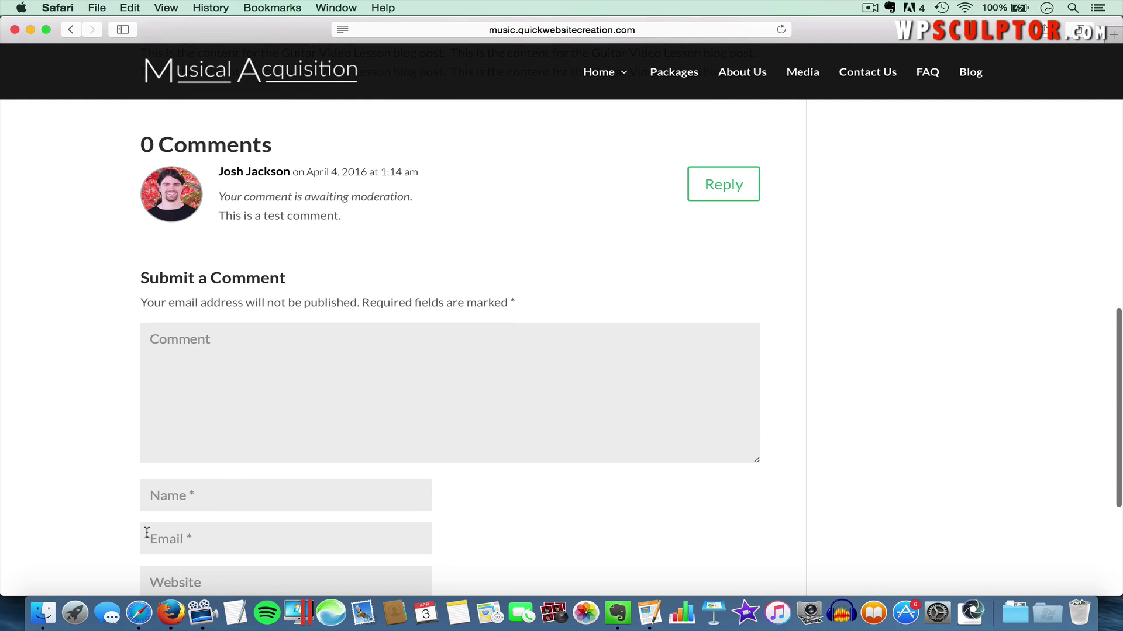
{"action": "scroll", "coordinate": [261, 535], "scroll_direction": "up", "scroll_amount": 2}
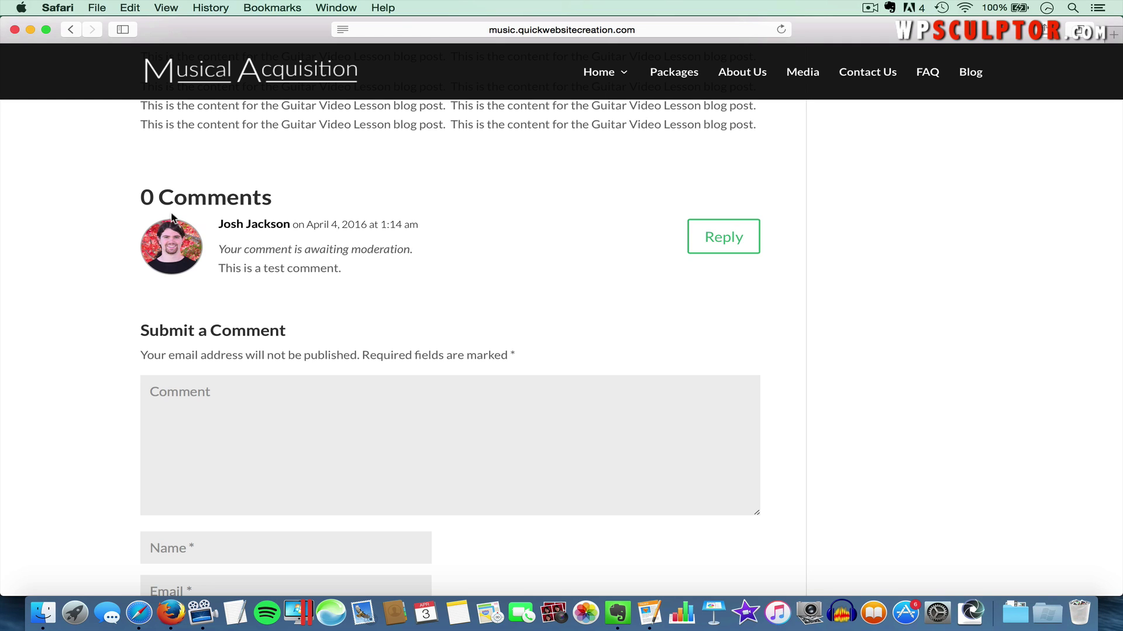
{"action": "left_click", "coordinate": [98, 8]}
{"action": "left_click", "coordinate": [108, 27]}
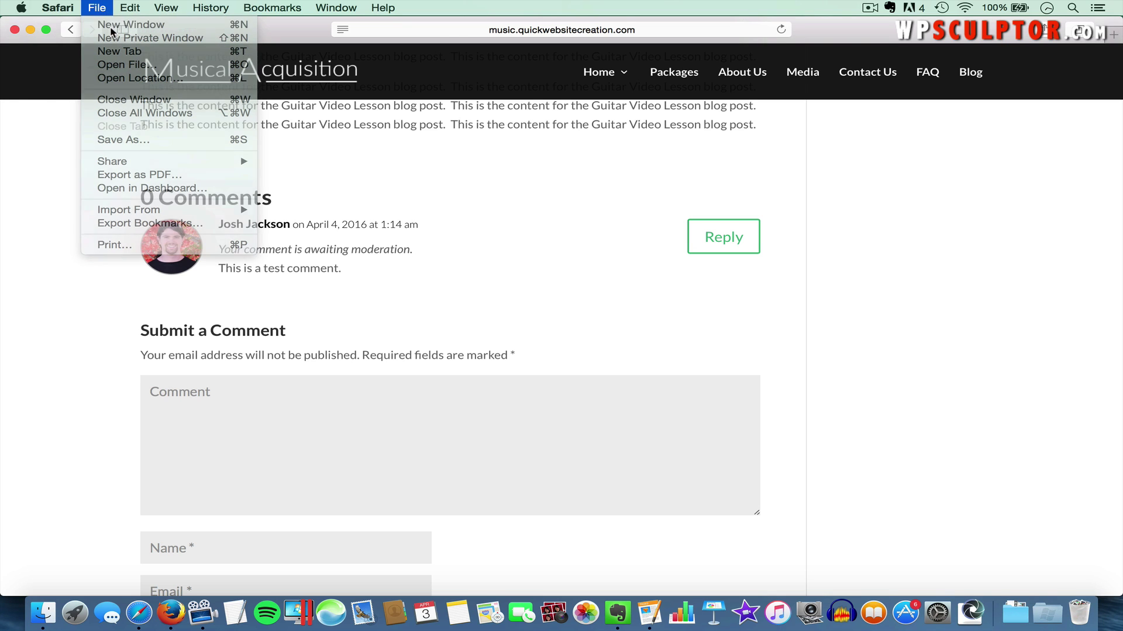
{"action": "type", "text": "gravatar.com"}
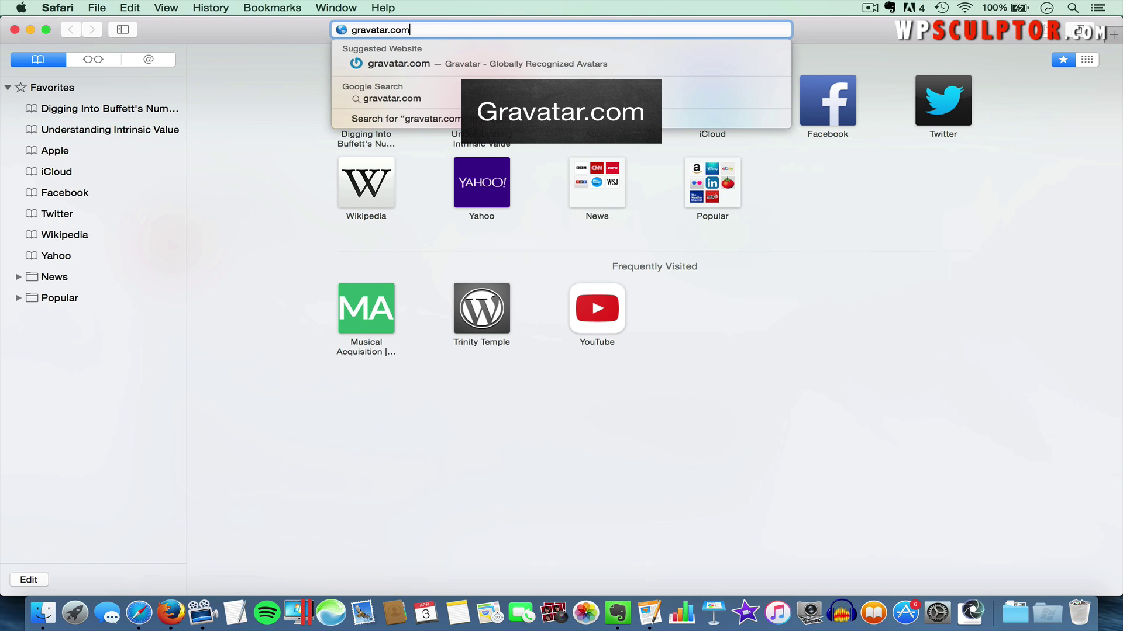
{"action": "key", "text": "Return"}
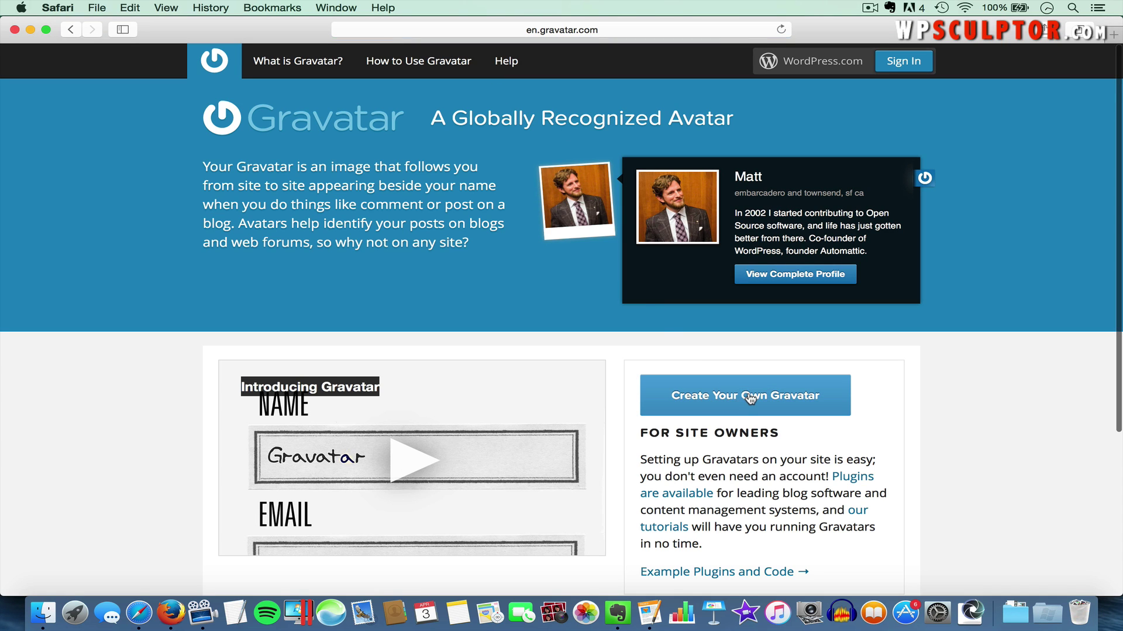
{"action": "left_click", "coordinate": [749, 396]}
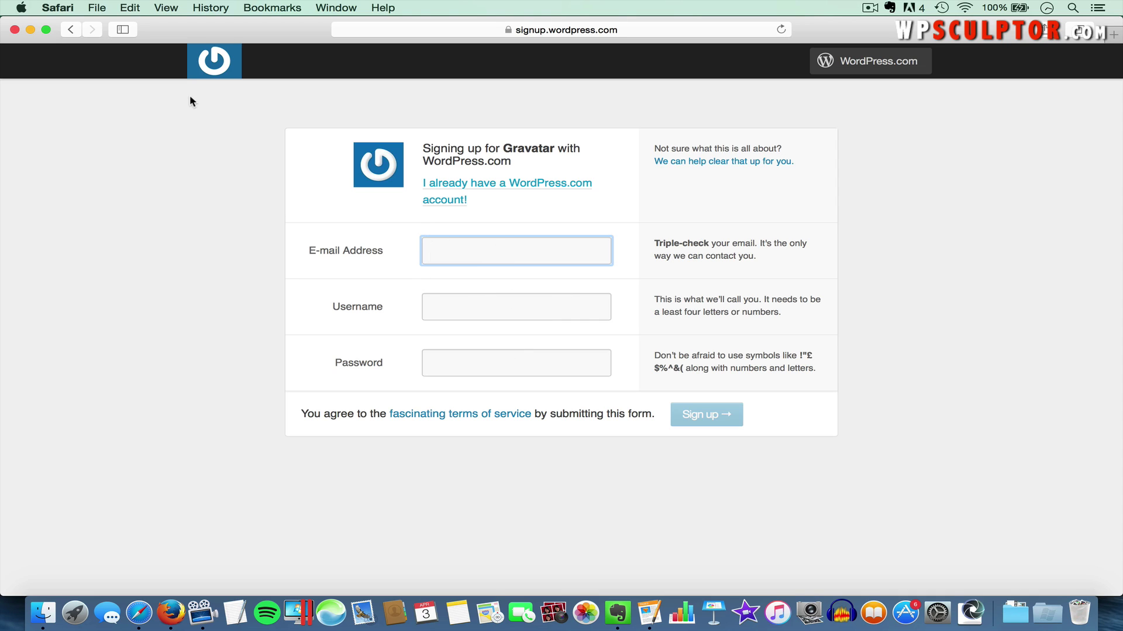
{"action": "left_click", "coordinate": [15, 30]}
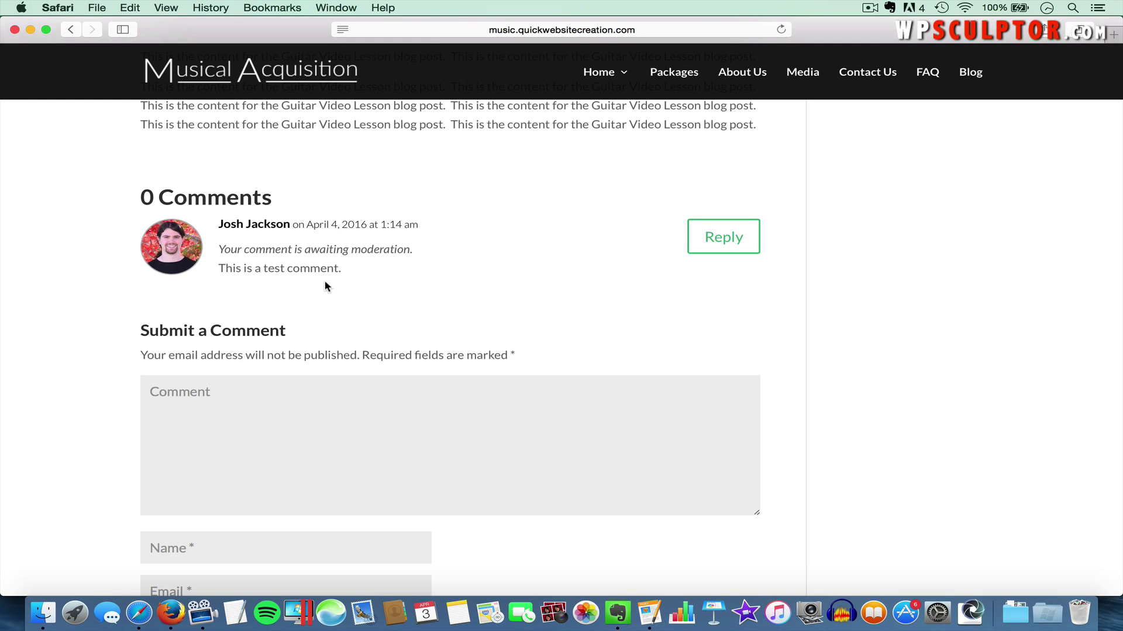
Close the Safari visitor window and return to the guitar lesson post's admin tab in Firefox
{"action": "scroll", "coordinate": [266, 304], "scroll_direction": "down", "scroll_amount": 2}
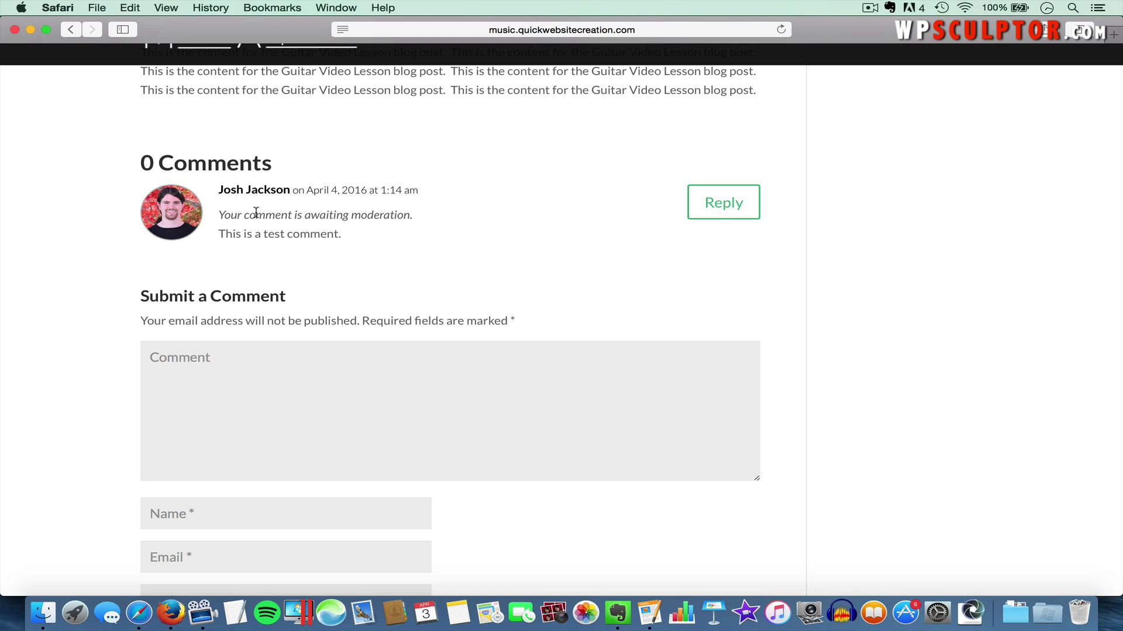
{"action": "left_click", "coordinate": [16, 30]}
{"action": "left_click", "coordinate": [24, 76]}
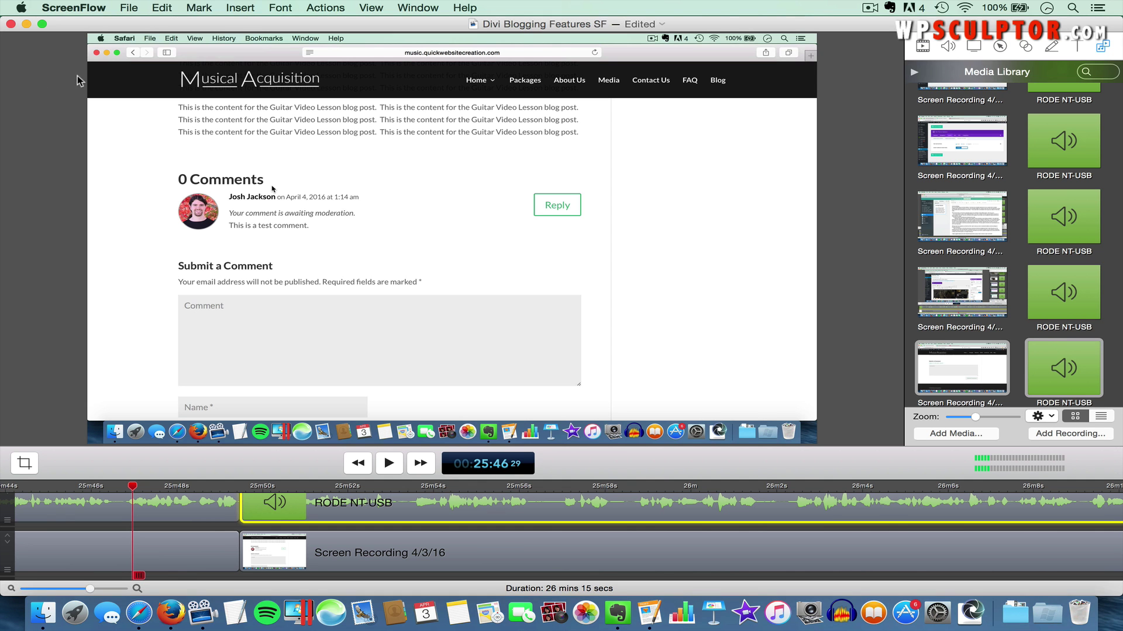
{"action": "key", "text": "super+Tab"}
{"action": "key", "text": "super+Tab"}
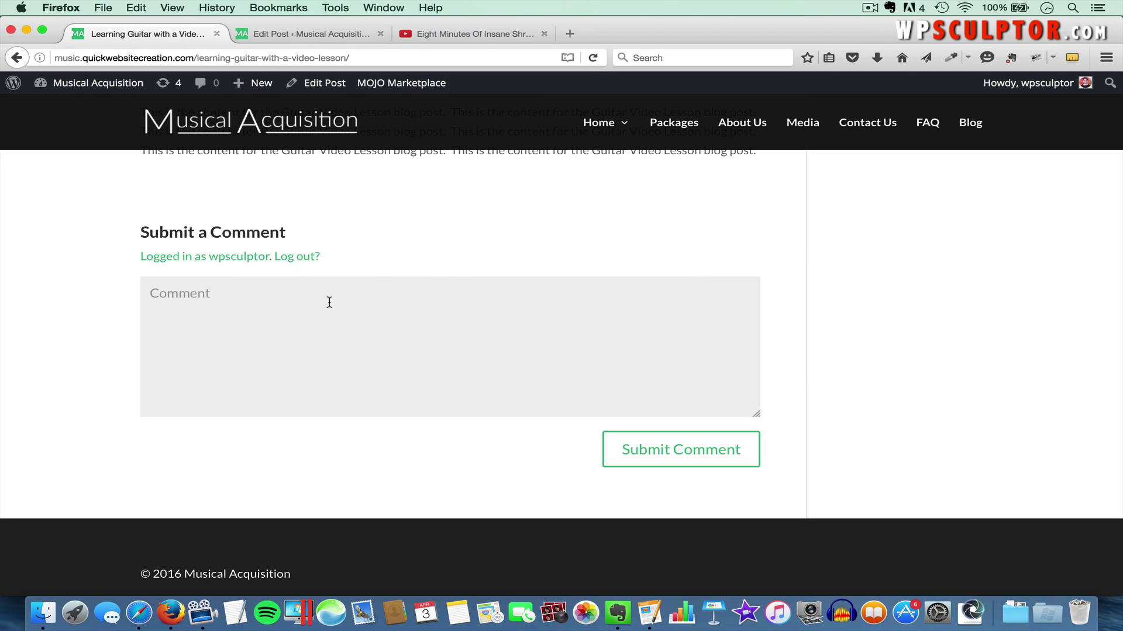
{"action": "scroll", "coordinate": [330, 291], "scroll_direction": "up", "scroll_amount": 3}
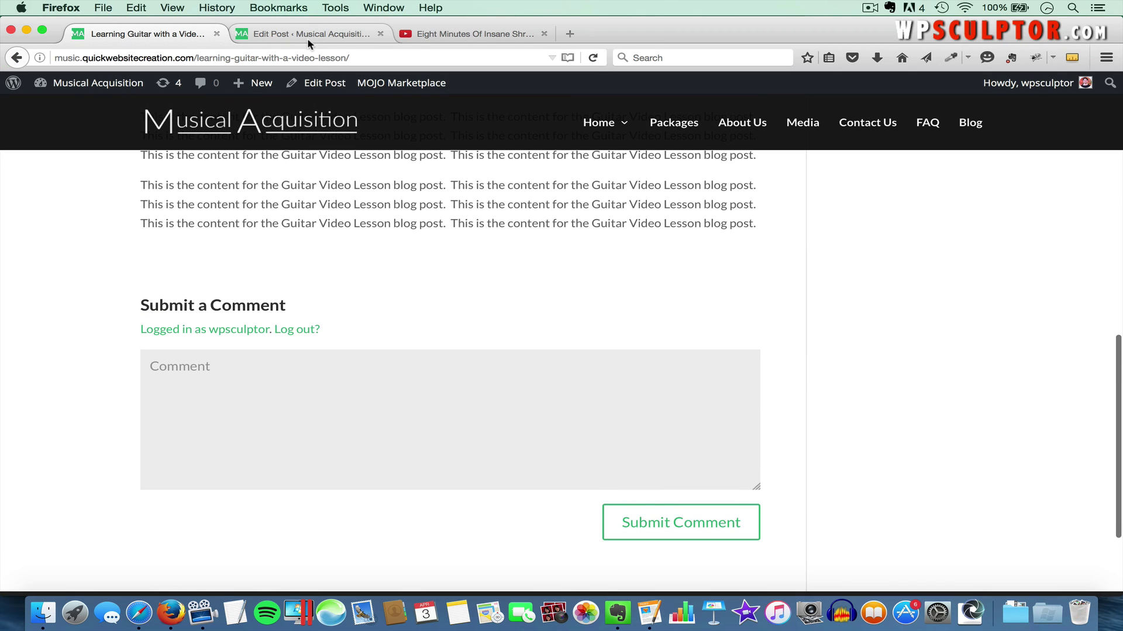
{"action": "left_click", "coordinate": [308, 38]}
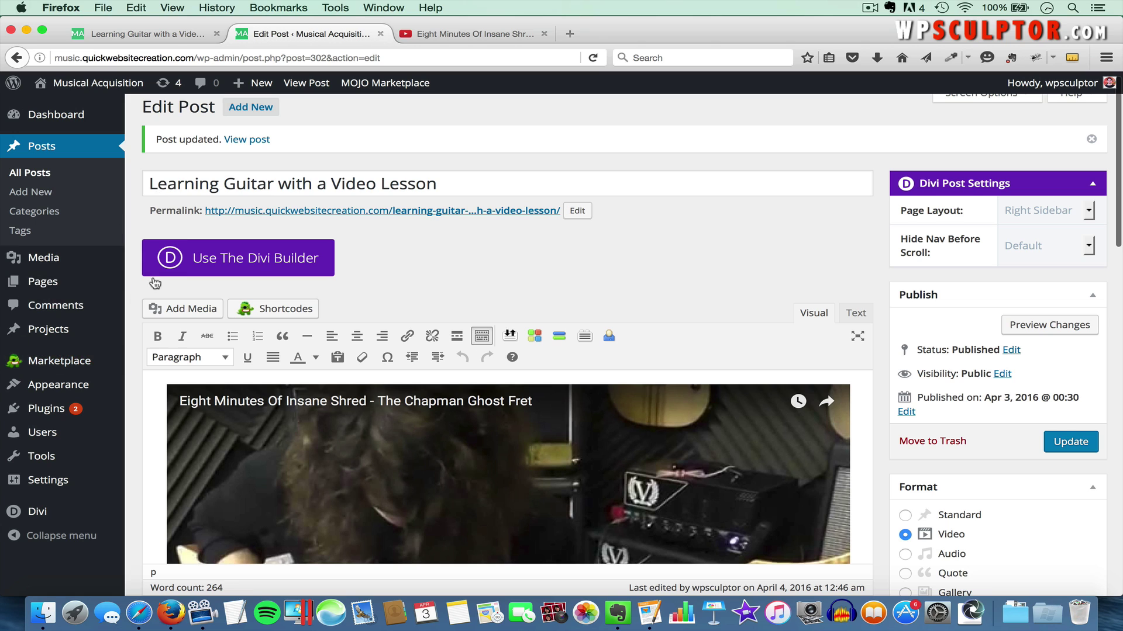
Approve the pending test comment on 'Learning Guitar with a Video Lesson', then return to the live post
{"action": "left_click", "coordinate": [41, 309]}
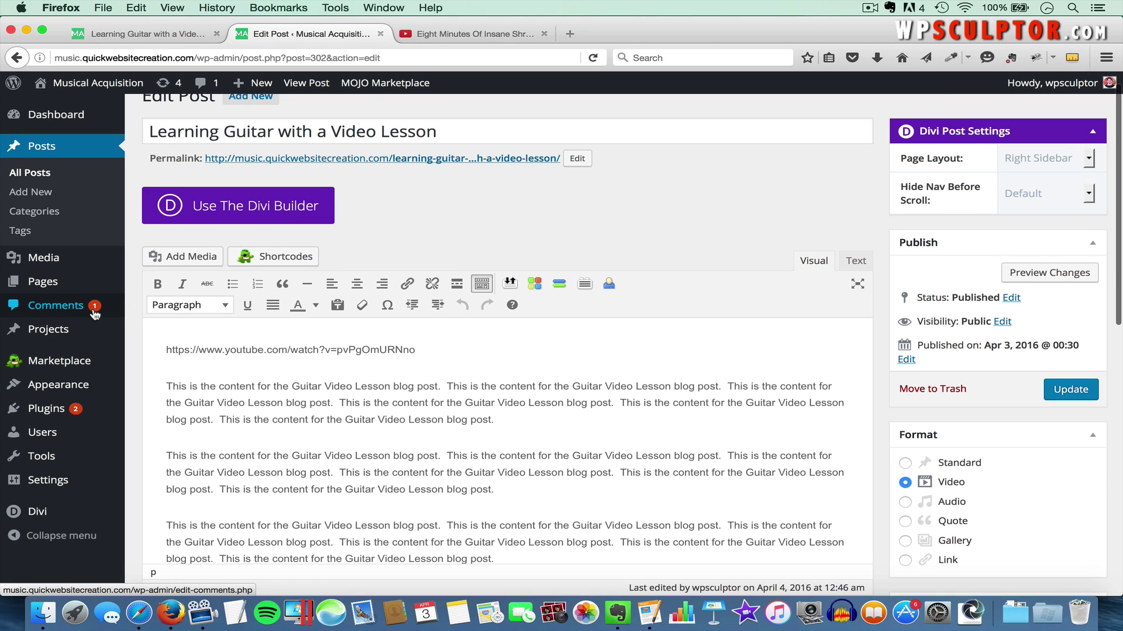
{"action": "left_click", "coordinate": [59, 306]}
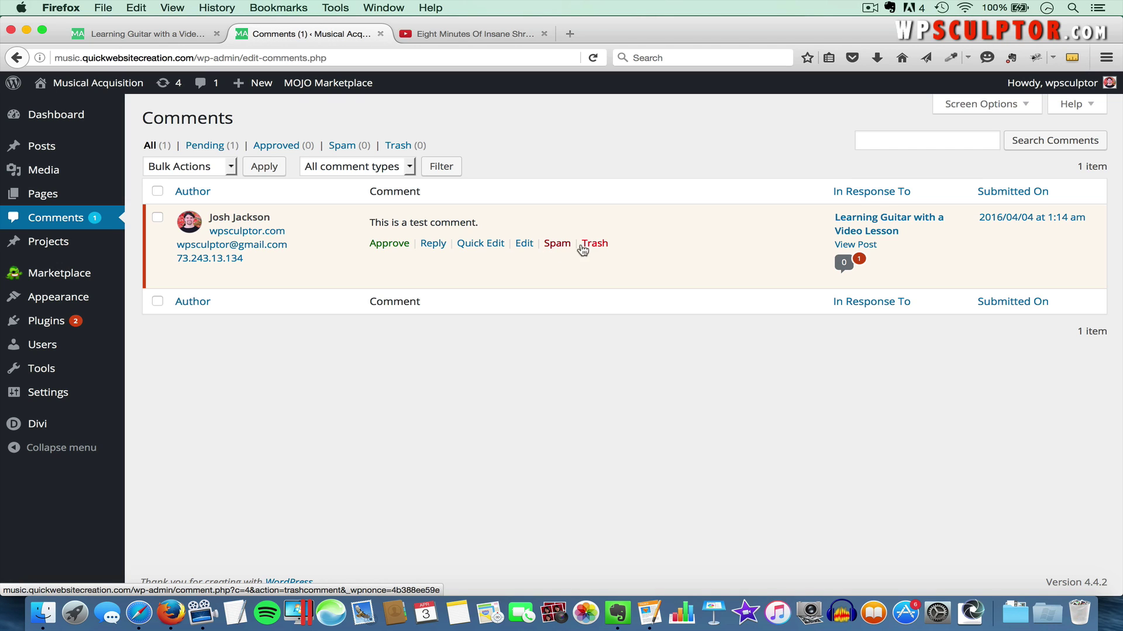
{"action": "left_click", "coordinate": [387, 243]}
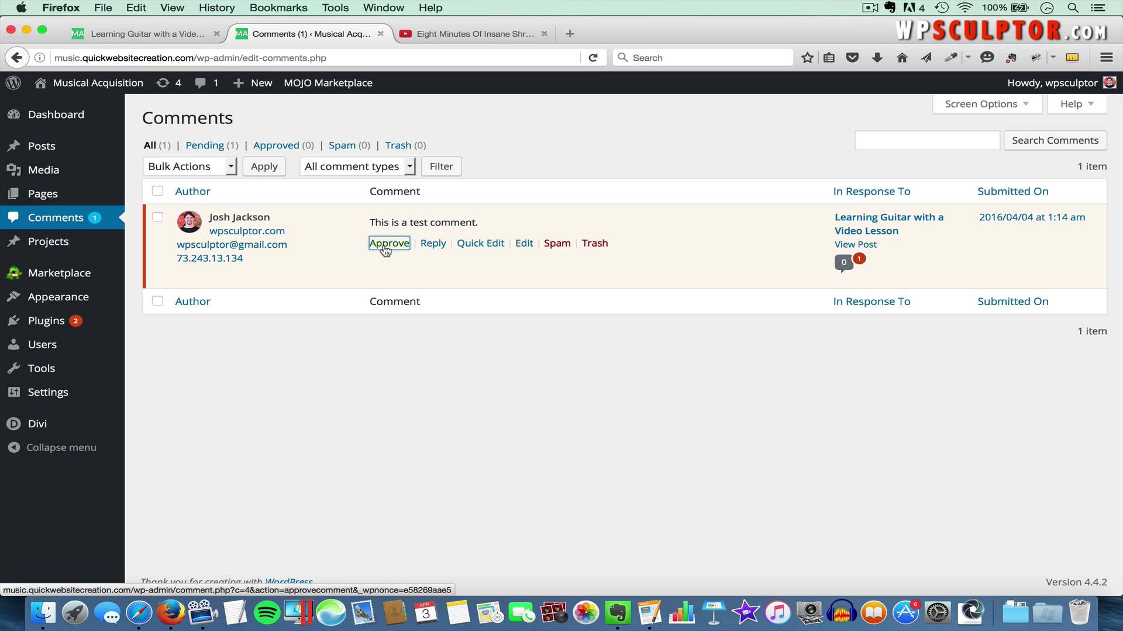
{"action": "left_click", "coordinate": [171, 35]}
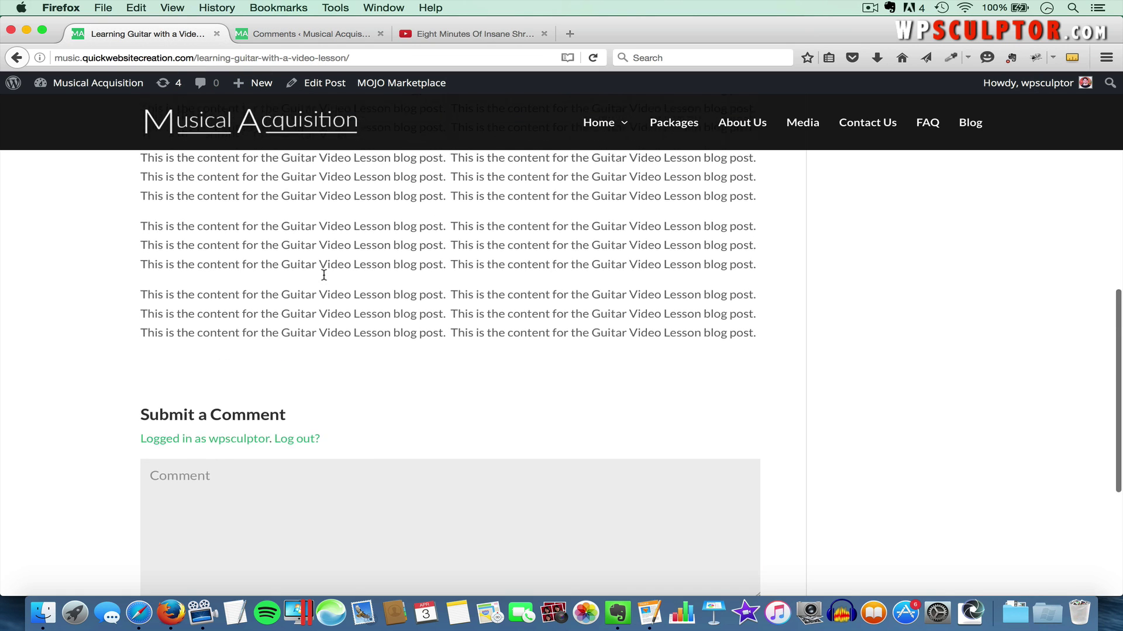
{"action": "key", "text": "super+r"}
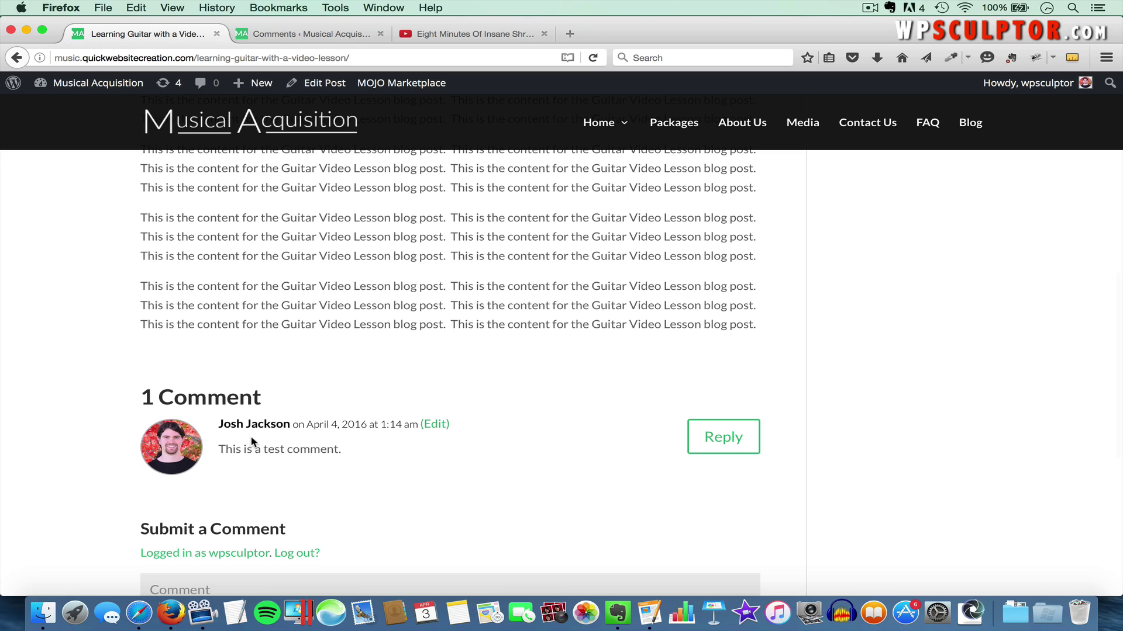
{"action": "scroll", "coordinate": [237, 442], "scroll_direction": "down", "scroll_amount": 1}
{"action": "scroll", "coordinate": [237, 442], "scroll_direction": "down", "scroll_amount": 2}
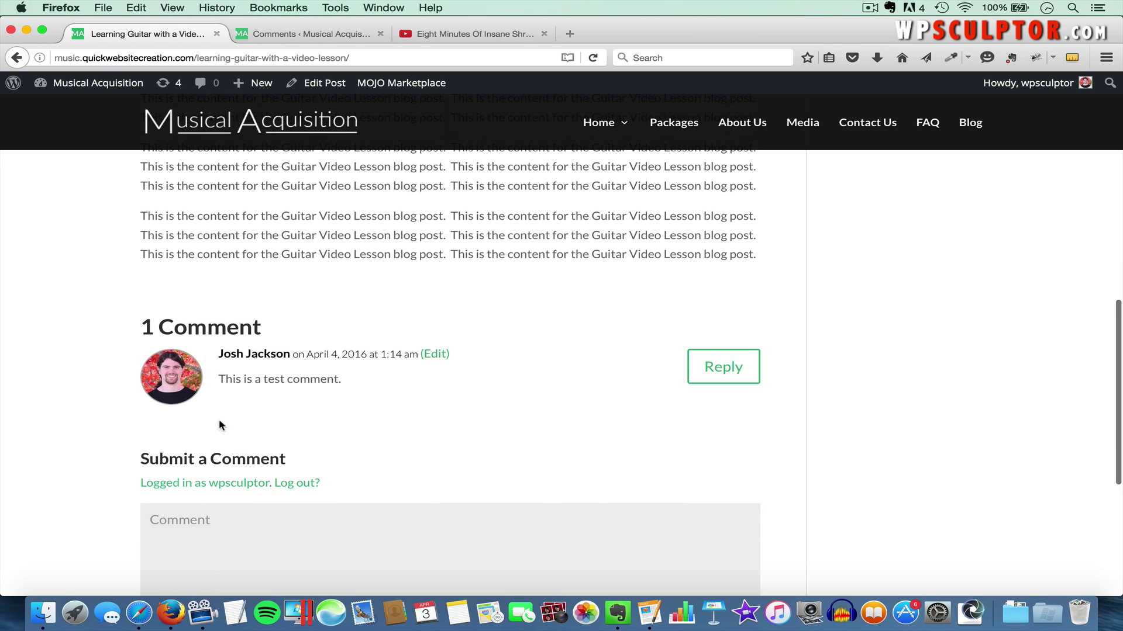
{"action": "left_click", "coordinate": [226, 350]}
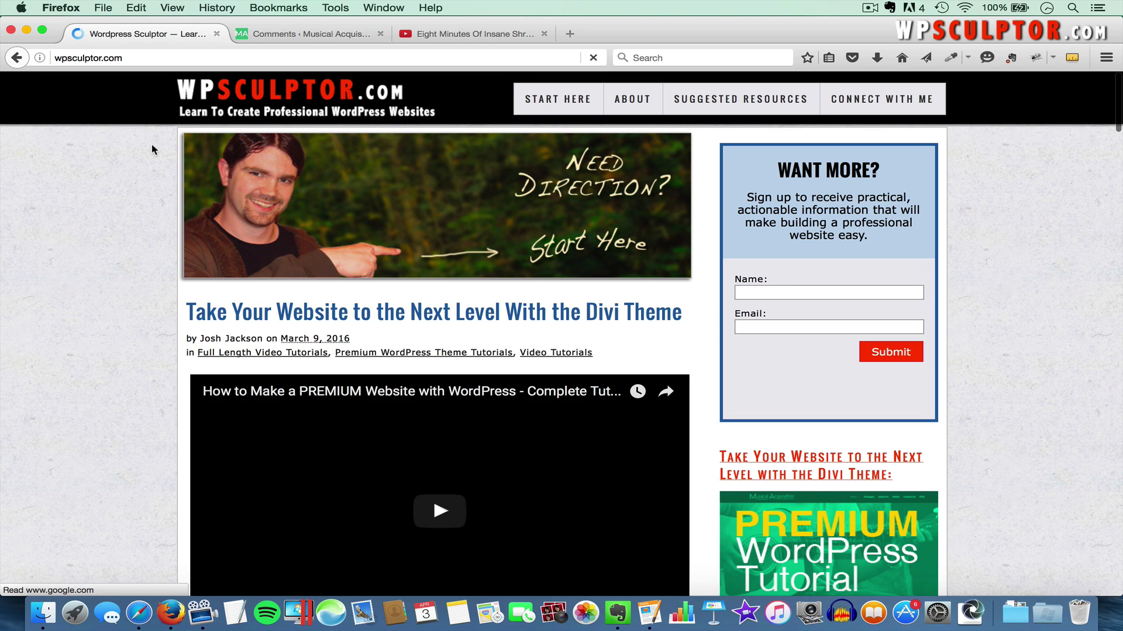
{"action": "left_click", "coordinate": [14, 60]}
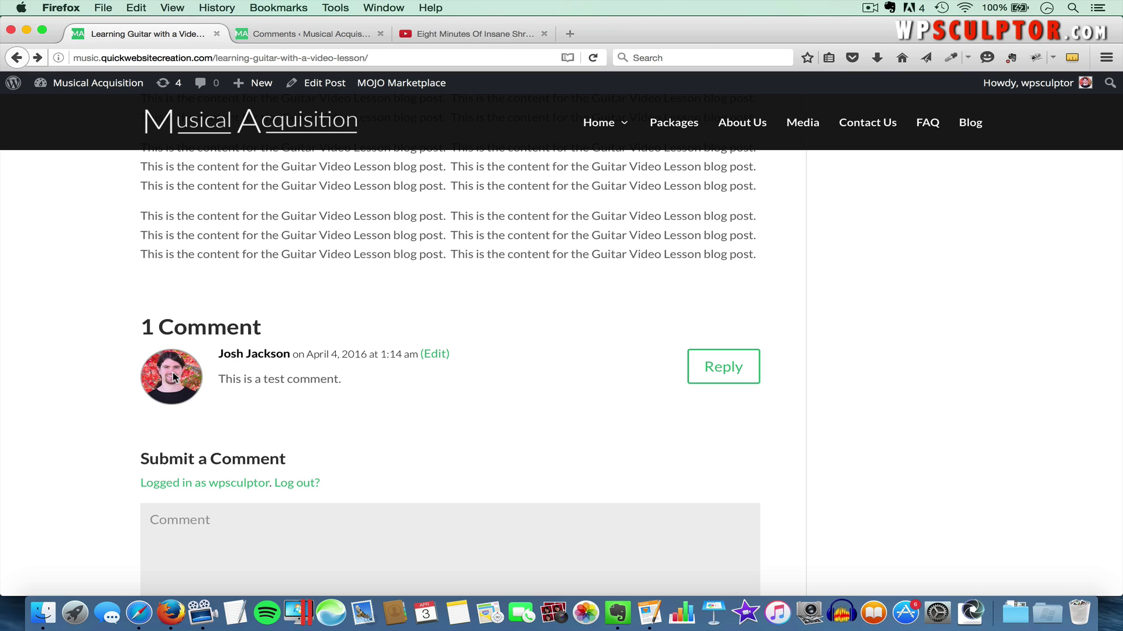
{"action": "left_click", "coordinate": [320, 30]}
Set Default Avatar to Gravatar Logo in Discussion settings, save, and view the live post again
{"action": "mouse_move", "coordinate": [79, 394]}
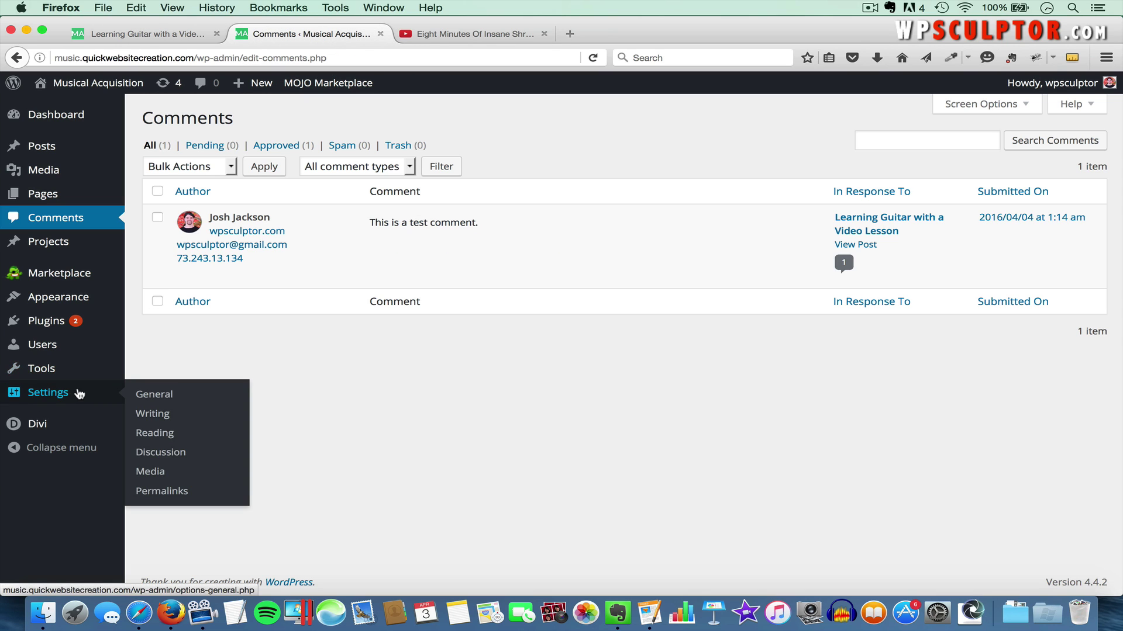
{"action": "left_click", "coordinate": [164, 454]}
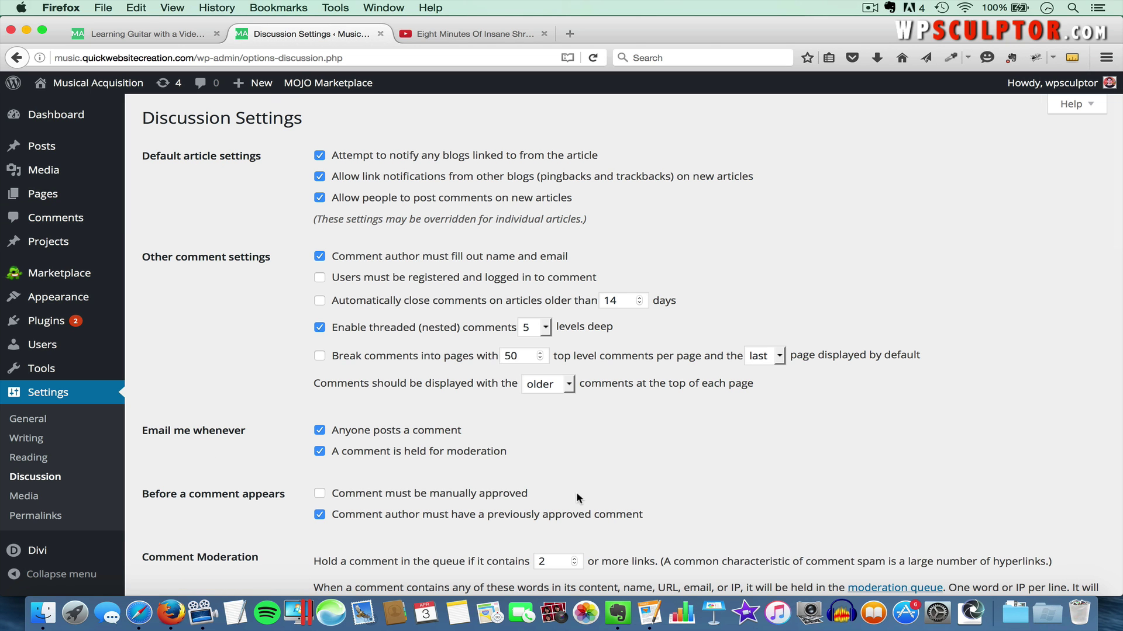
{"action": "scroll", "coordinate": [576, 493], "scroll_direction": "down", "scroll_amount": 15}
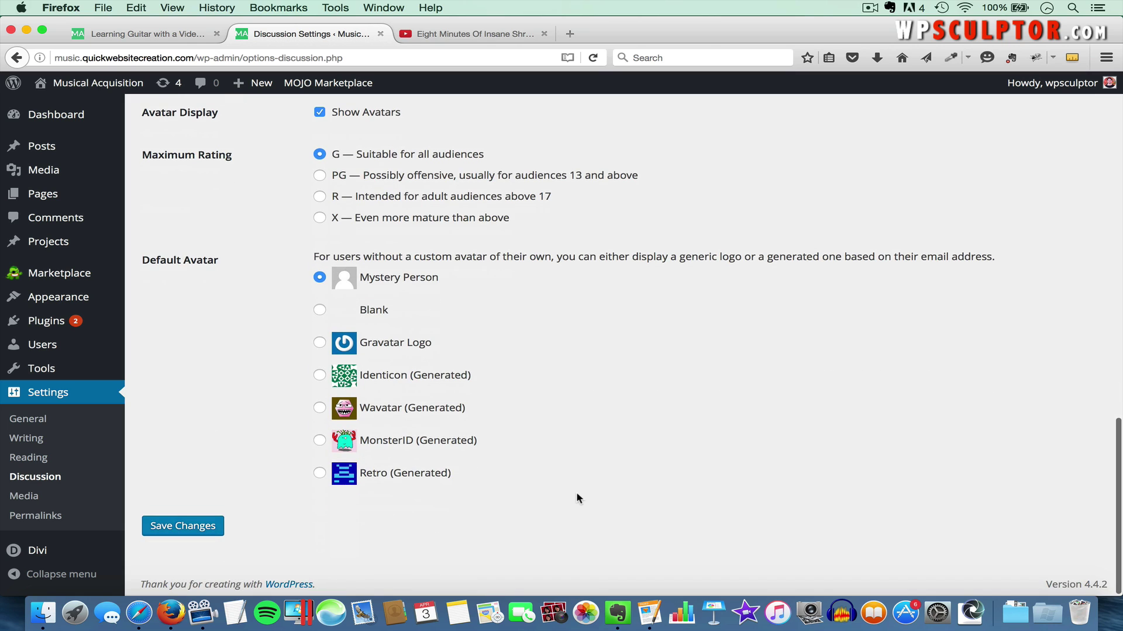
{"action": "left_click", "coordinate": [319, 343]}
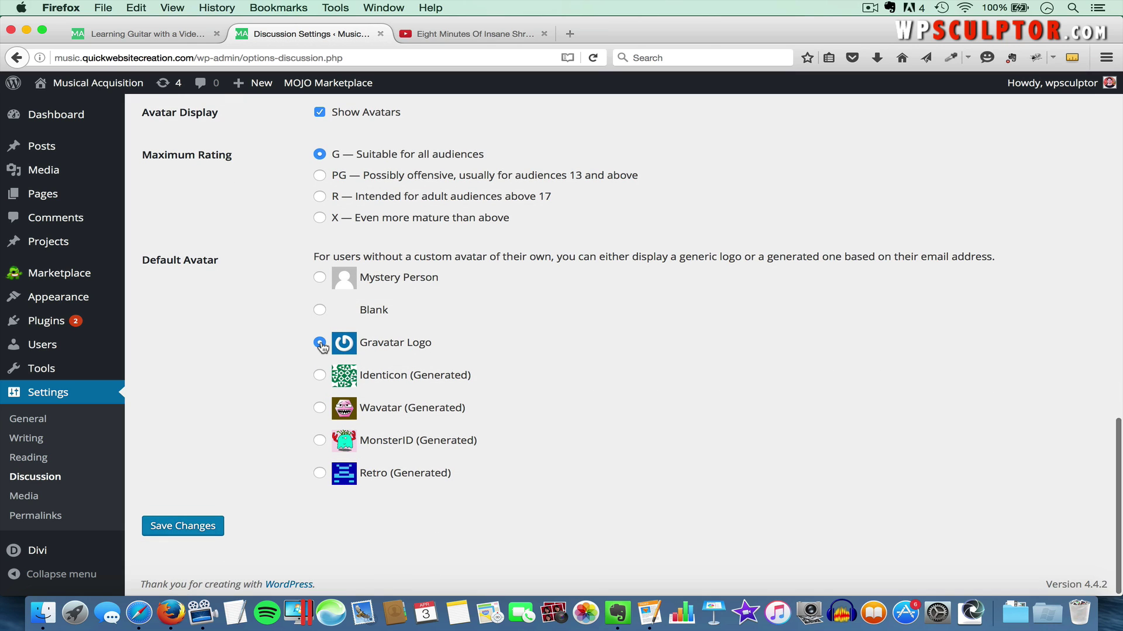
{"action": "left_click", "coordinate": [176, 529]}
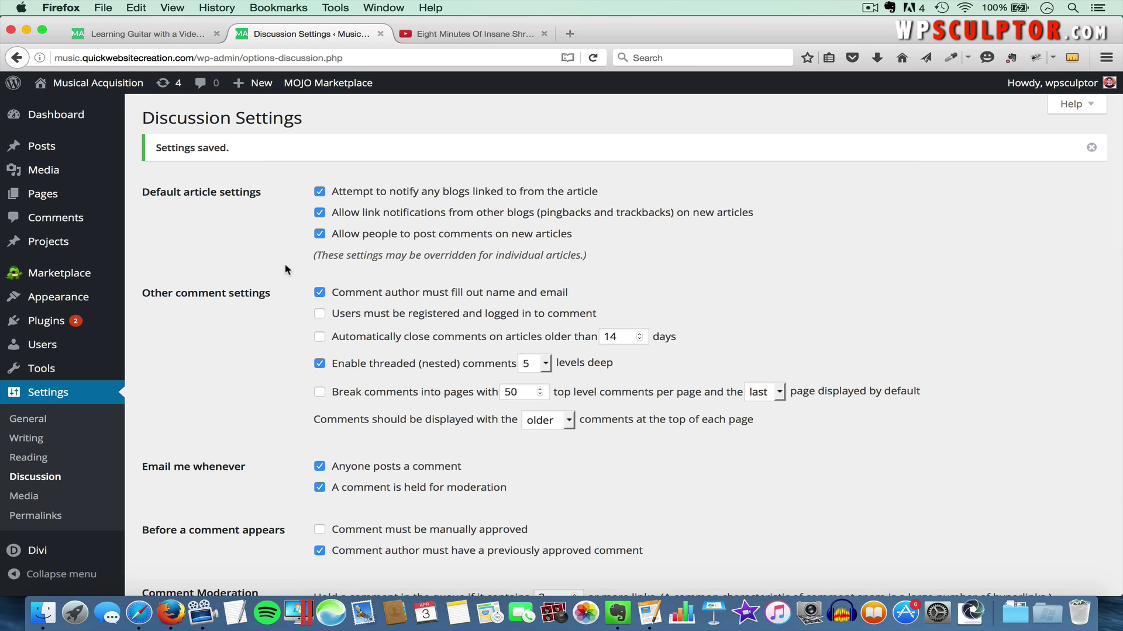
{"action": "left_click", "coordinate": [188, 33]}
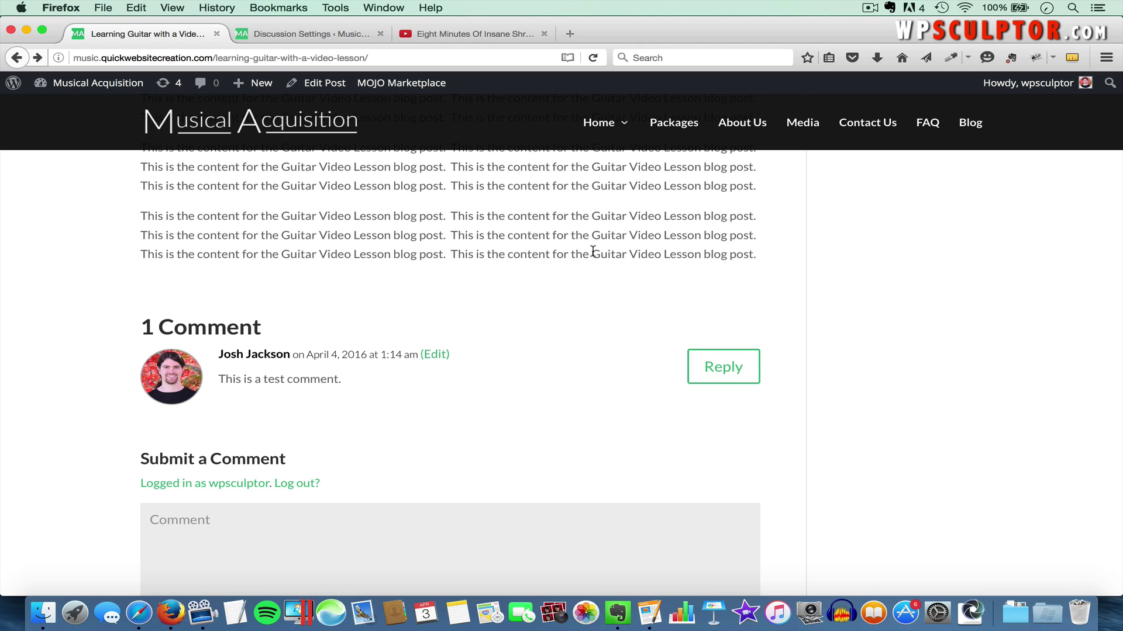
{"action": "scroll", "coordinate": [672, 212], "scroll_direction": "up", "scroll_amount": 15}
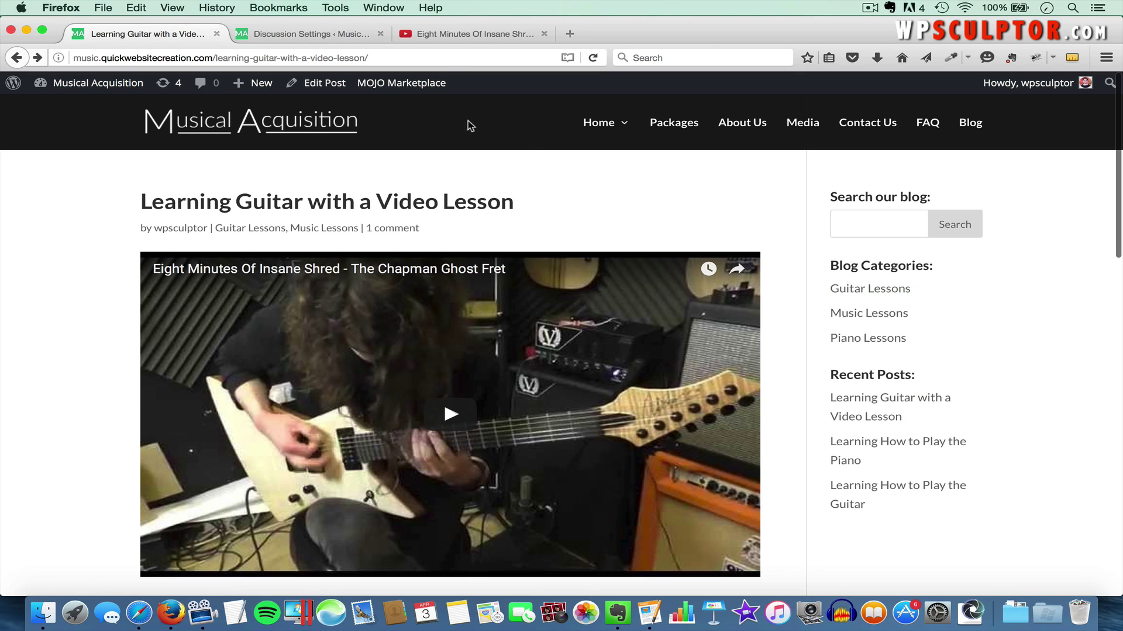
Create a new page titled 'Guitar Lessons' and switch it to the Divi Builder
{"action": "left_click", "coordinate": [331, 34]}
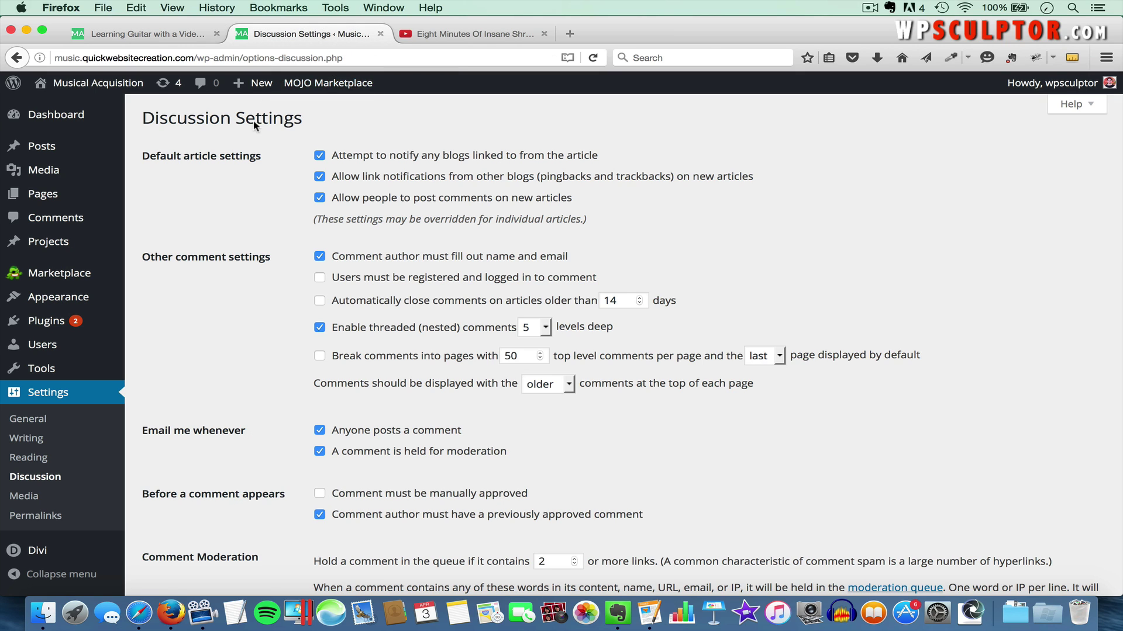
{"action": "mouse_move", "coordinate": [70, 198]}
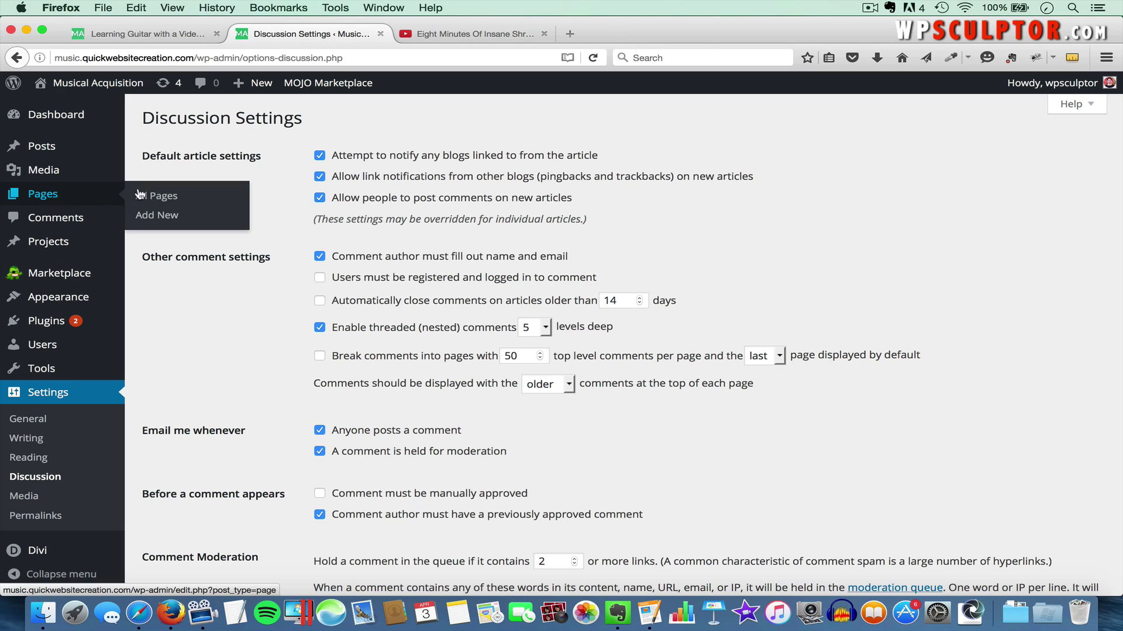
{"action": "left_click", "coordinate": [164, 218]}
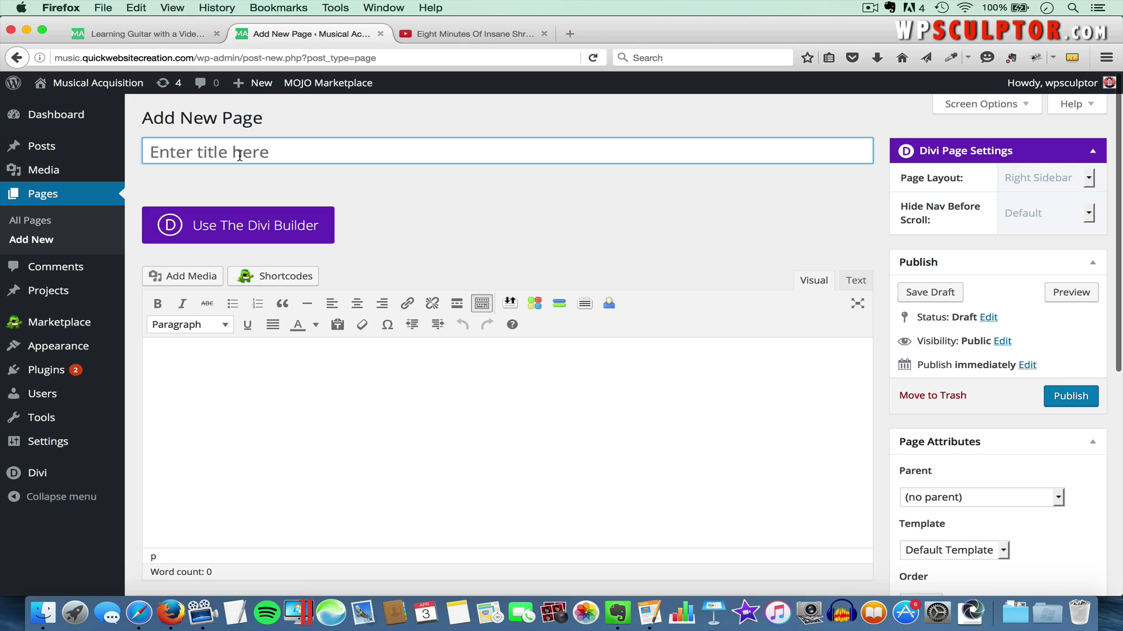
{"action": "type", "text": "Guitar Lessons"}
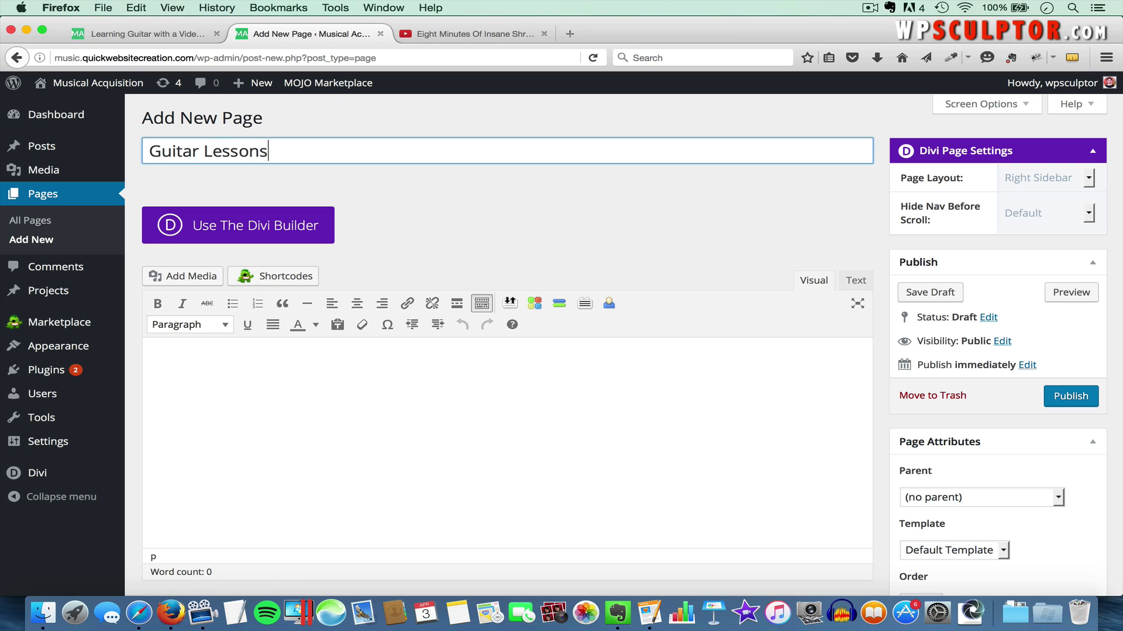
{"action": "left_click", "coordinate": [281, 227]}
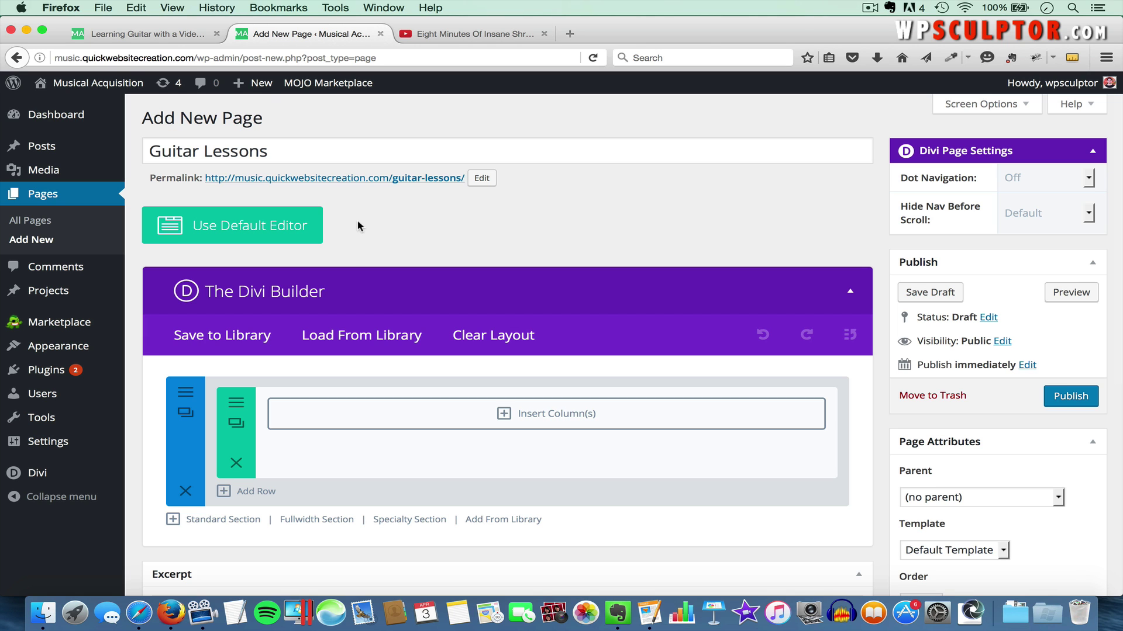
Insert a one-column full-width row and add a Blog module to it
{"action": "left_click", "coordinate": [504, 418]}
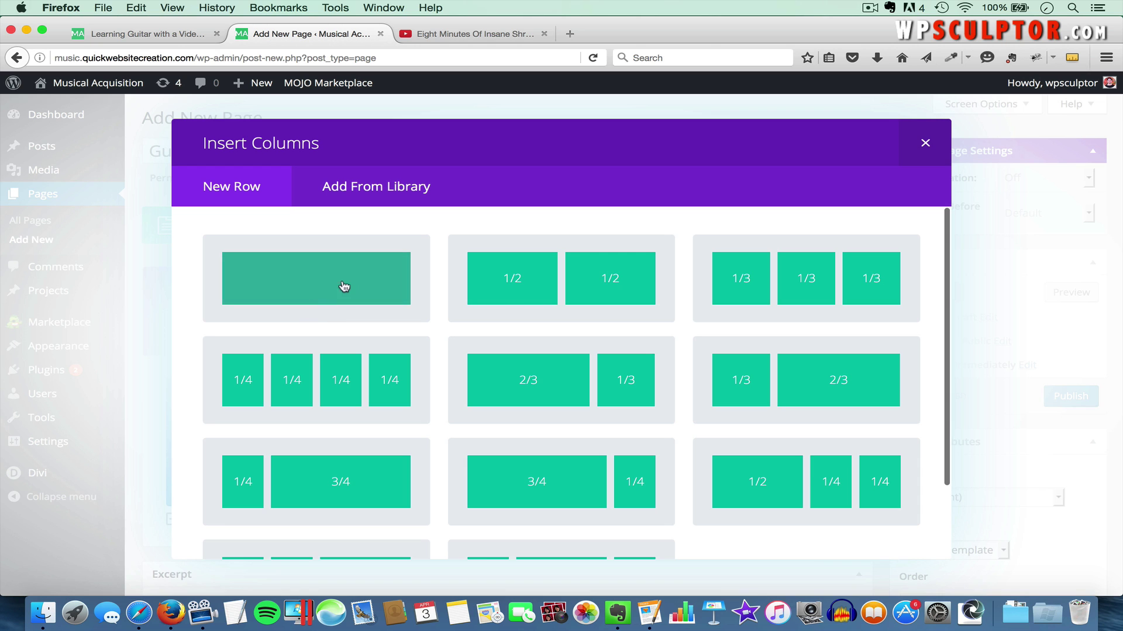
{"action": "left_click", "coordinate": [344, 286]}
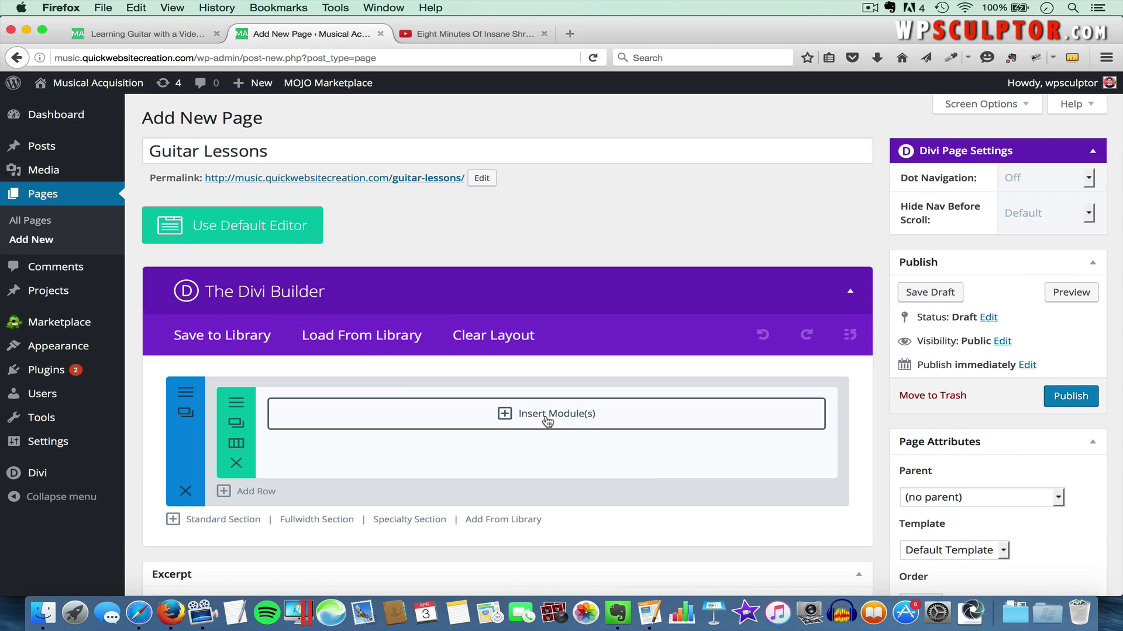
{"action": "left_click", "coordinate": [547, 418]}
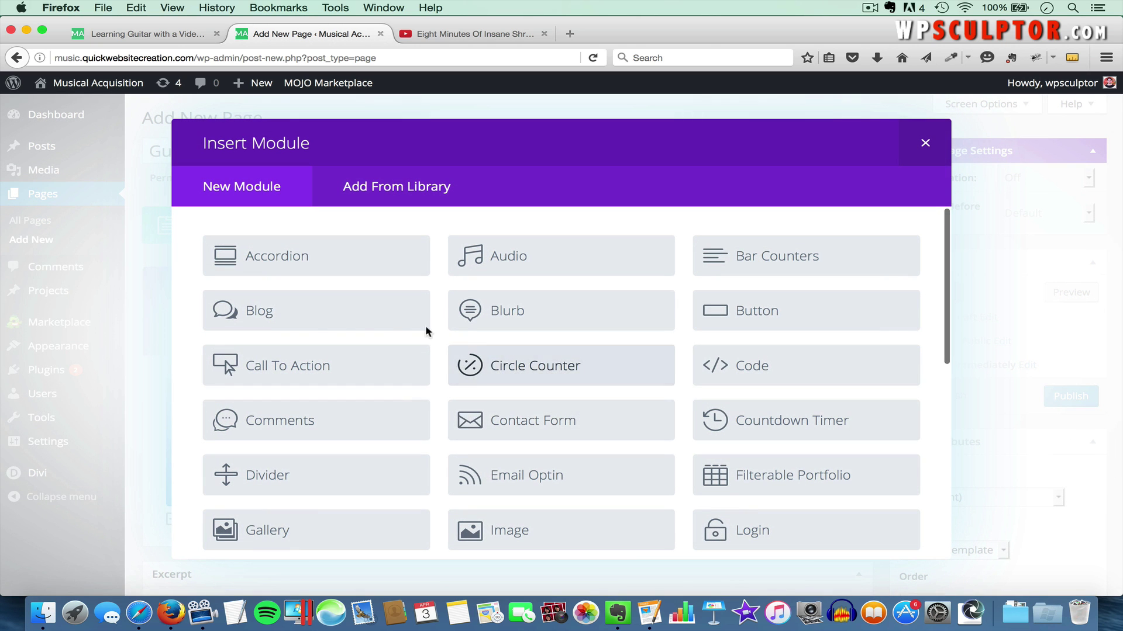
{"action": "left_click", "coordinate": [287, 319]}
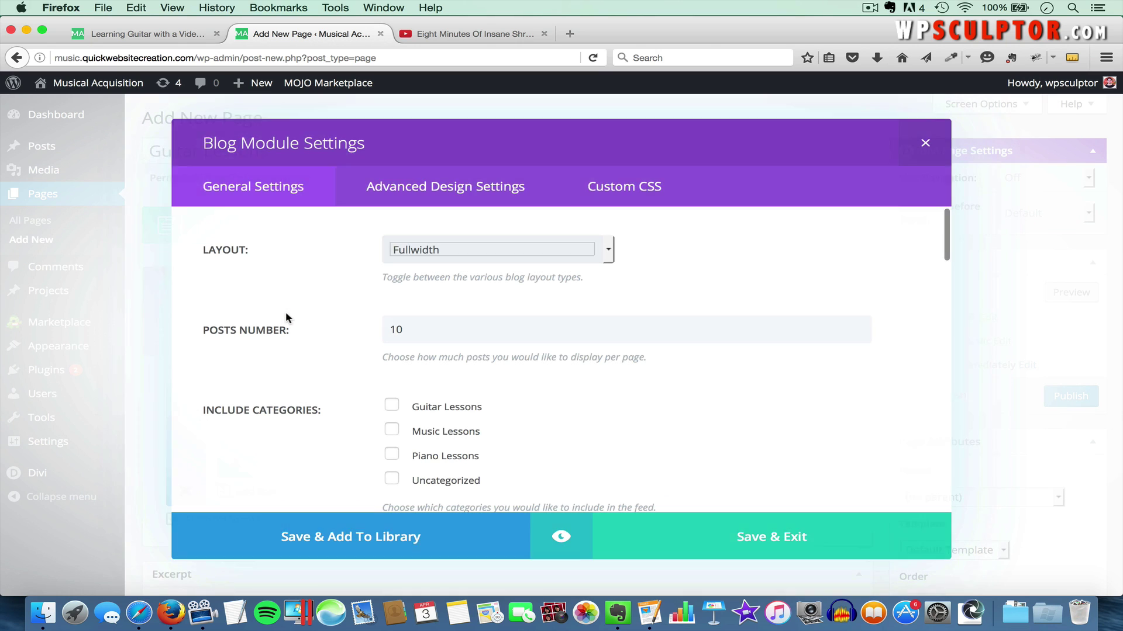
Set the Blog module layout to Grid, turn on the Read More Button, and save
{"action": "left_click", "coordinate": [461, 251]}
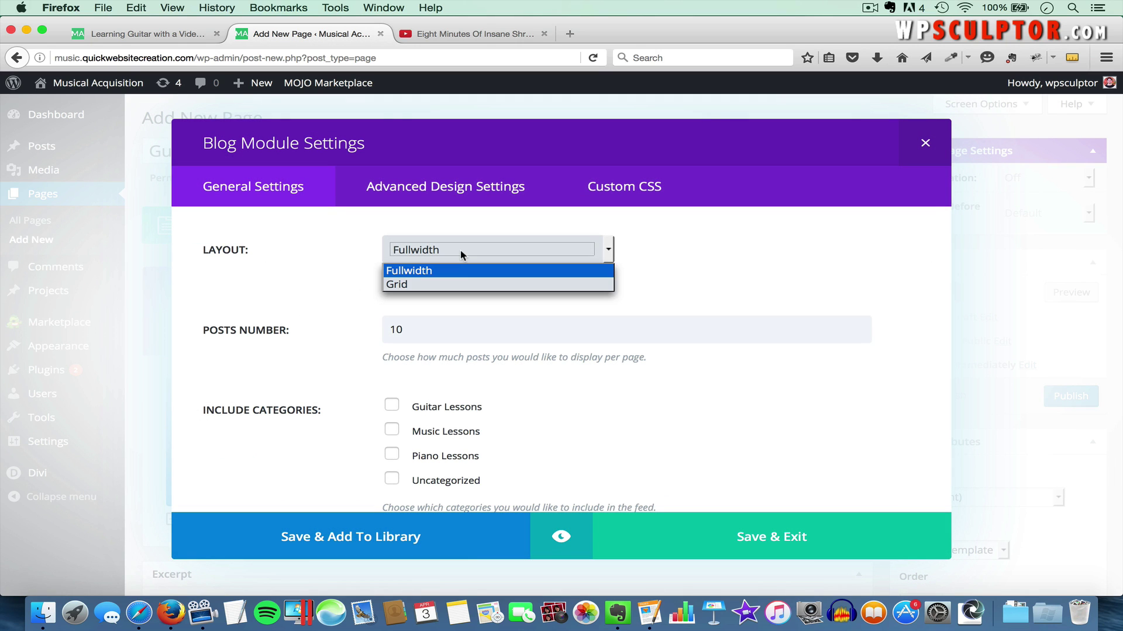
{"action": "left_click", "coordinate": [430, 286]}
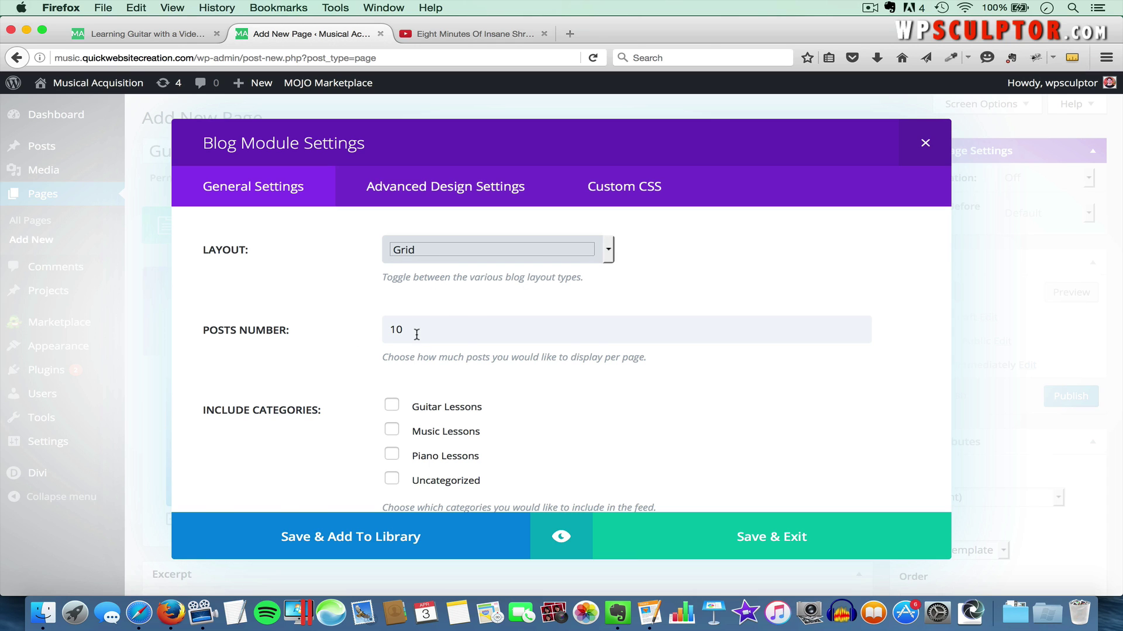
{"action": "scroll", "coordinate": [416, 335], "scroll_direction": "down", "scroll_amount": 2}
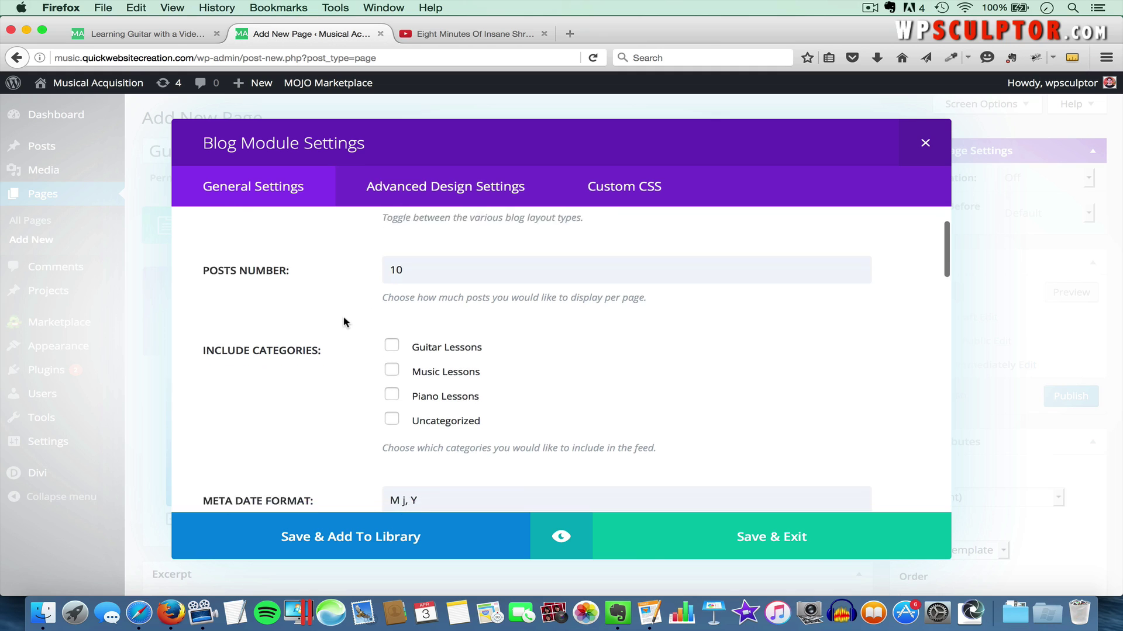
{"action": "scroll", "coordinate": [345, 322], "scroll_direction": "down", "scroll_amount": 1}
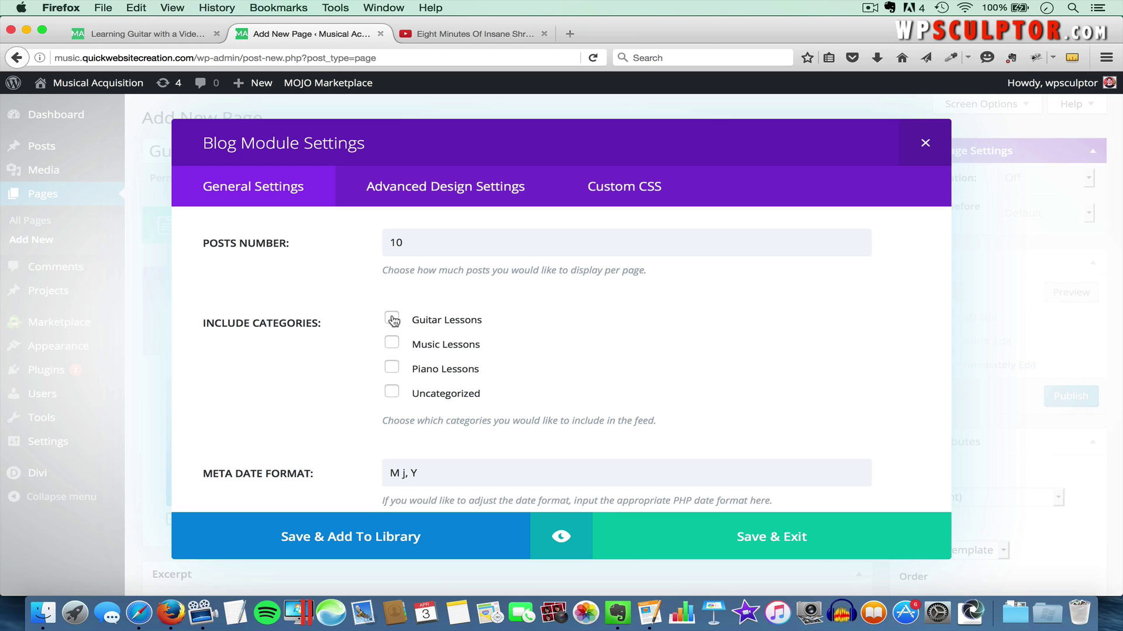
{"action": "scroll", "coordinate": [517, 340], "scroll_direction": "down", "scroll_amount": 5}
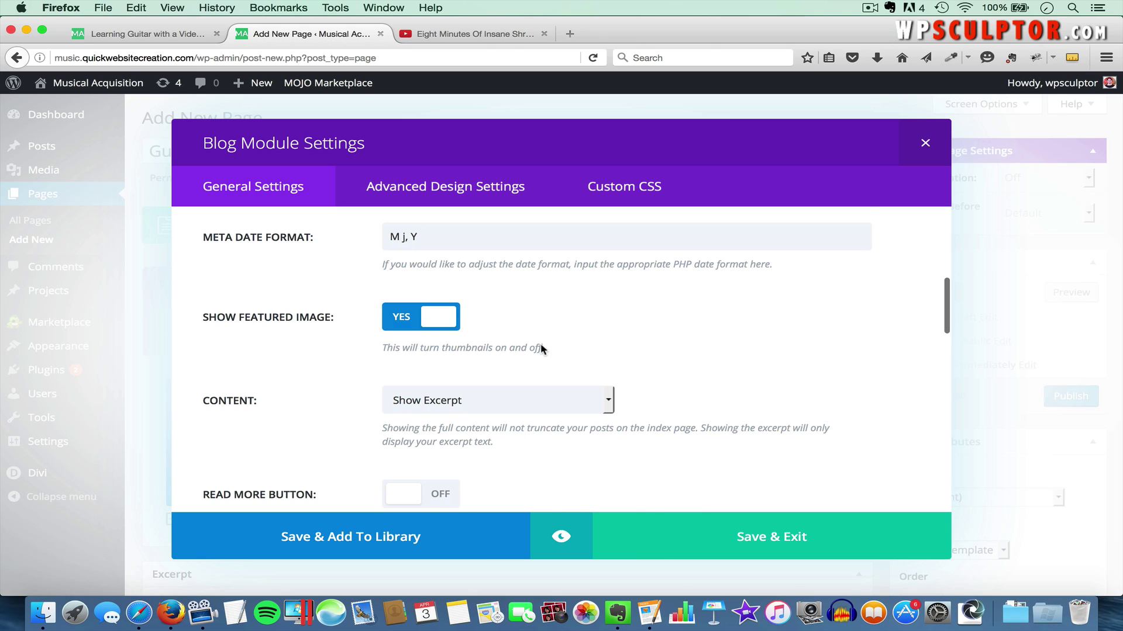
{"action": "scroll", "coordinate": [540, 348], "scroll_direction": "down", "scroll_amount": 2}
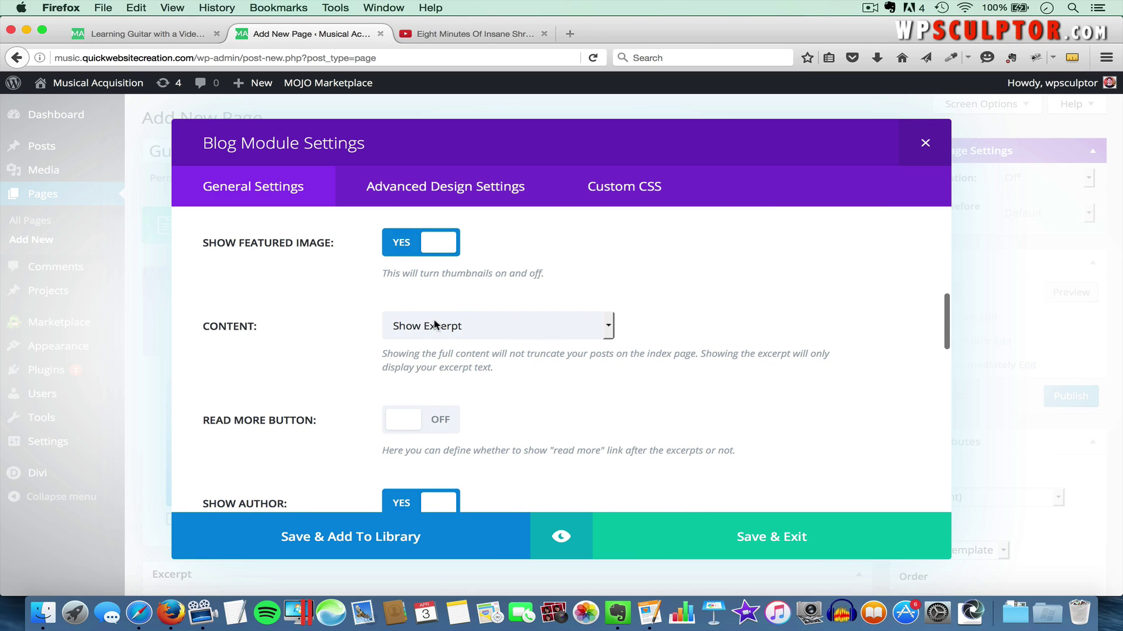
{"action": "scroll", "coordinate": [418, 407], "scroll_direction": "down", "scroll_amount": 2}
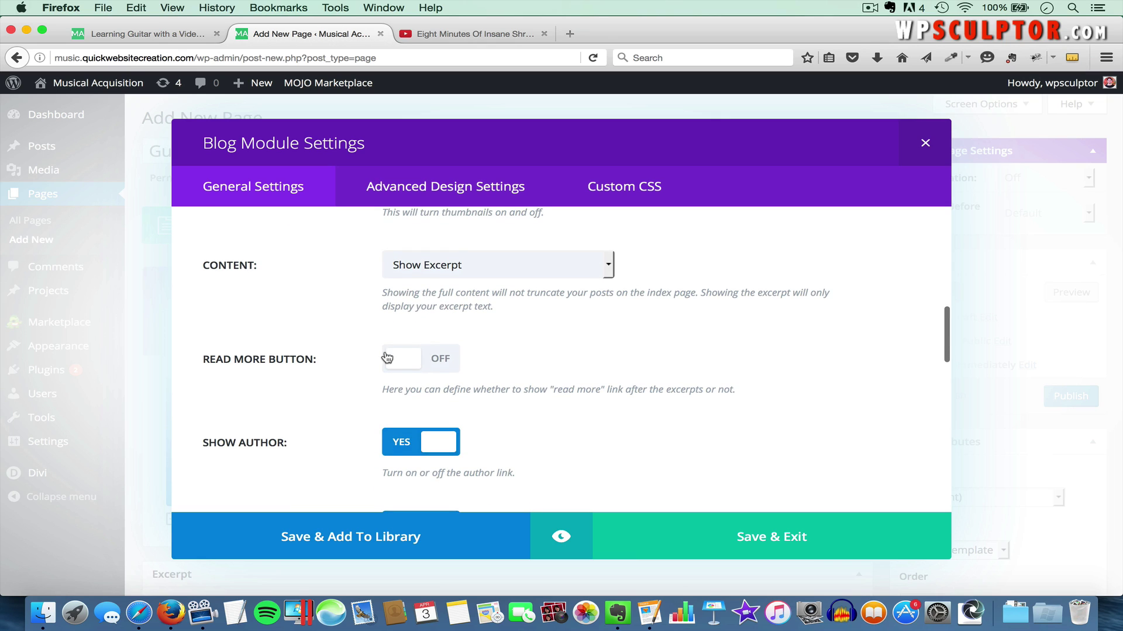
{"action": "left_click", "coordinate": [442, 364]}
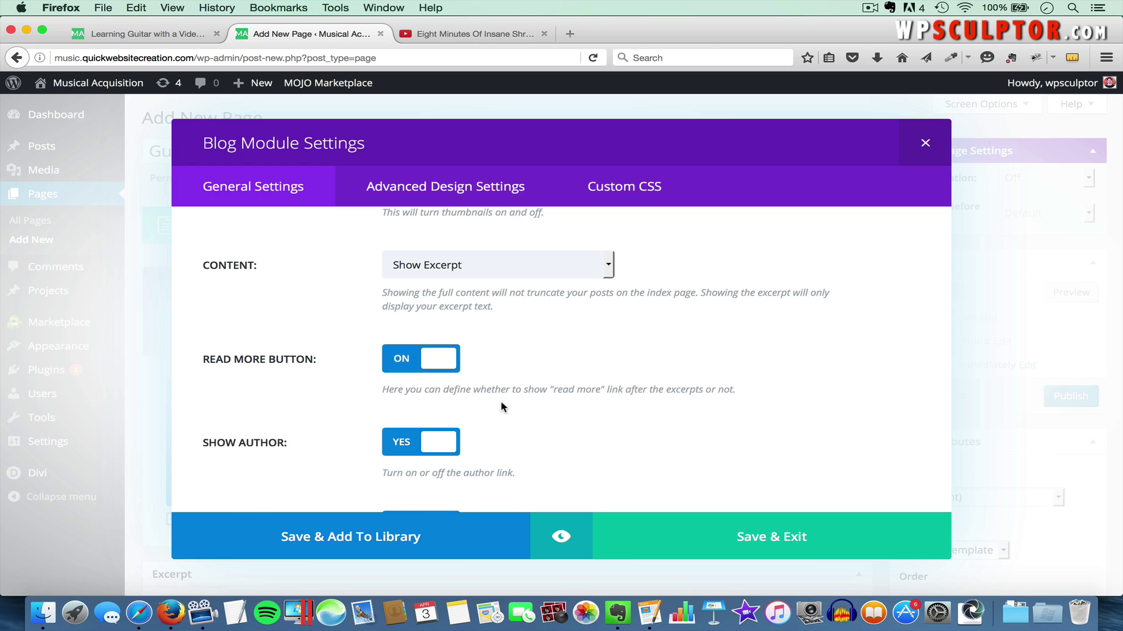
{"action": "scroll", "coordinate": [500, 401], "scroll_direction": "down", "scroll_amount": 15}
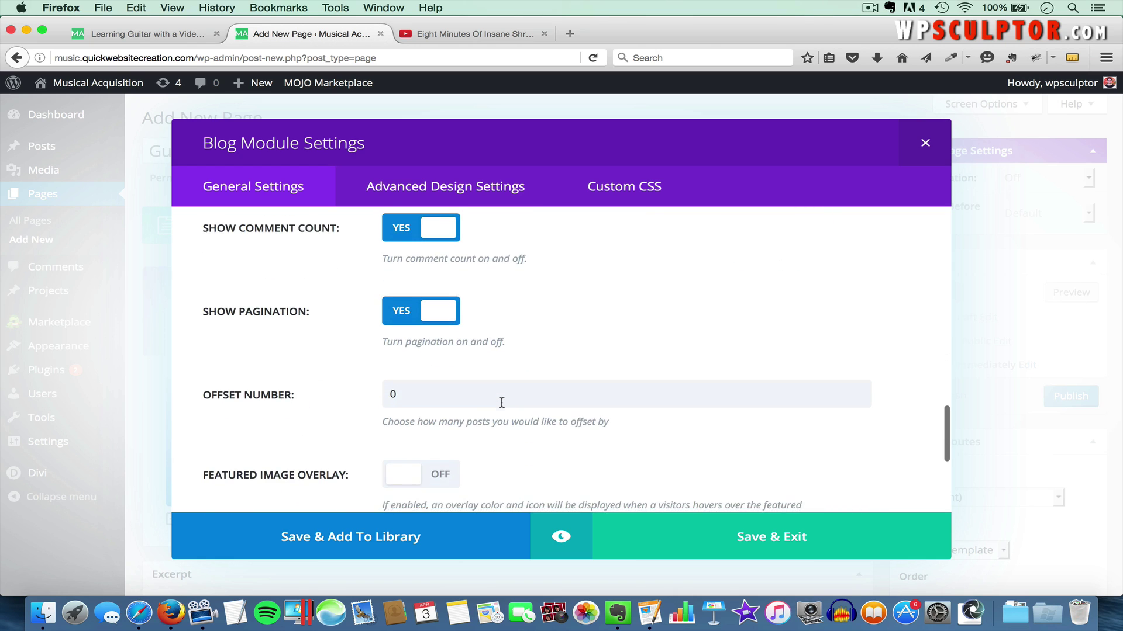
{"action": "scroll", "coordinate": [502, 402], "scroll_direction": "down", "scroll_amount": 8}
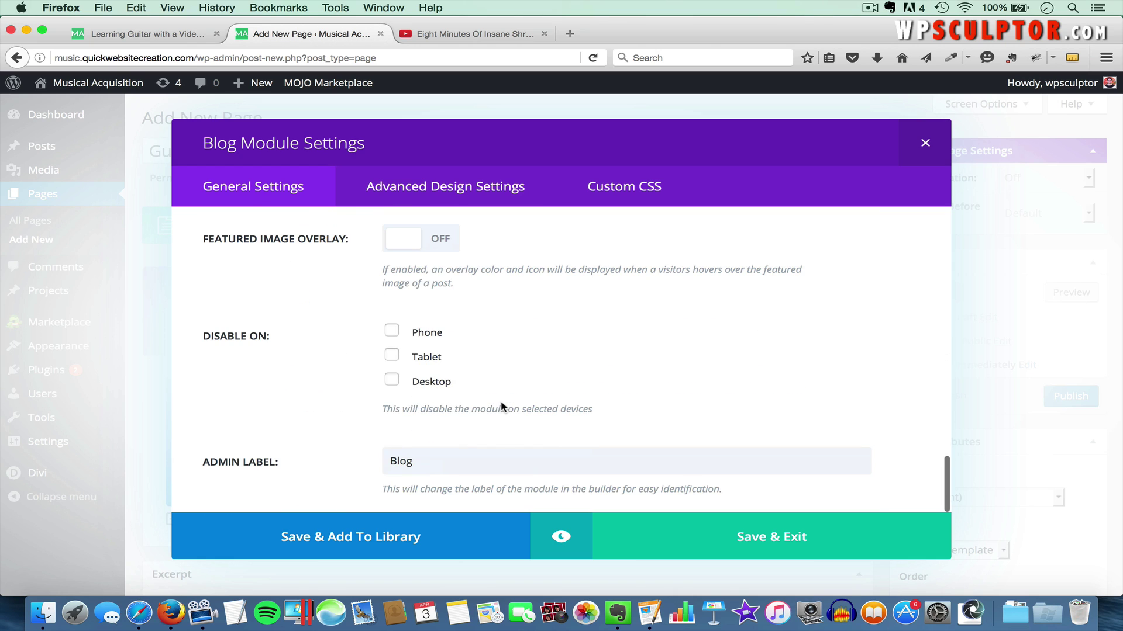
{"action": "left_click", "coordinate": [767, 548]}
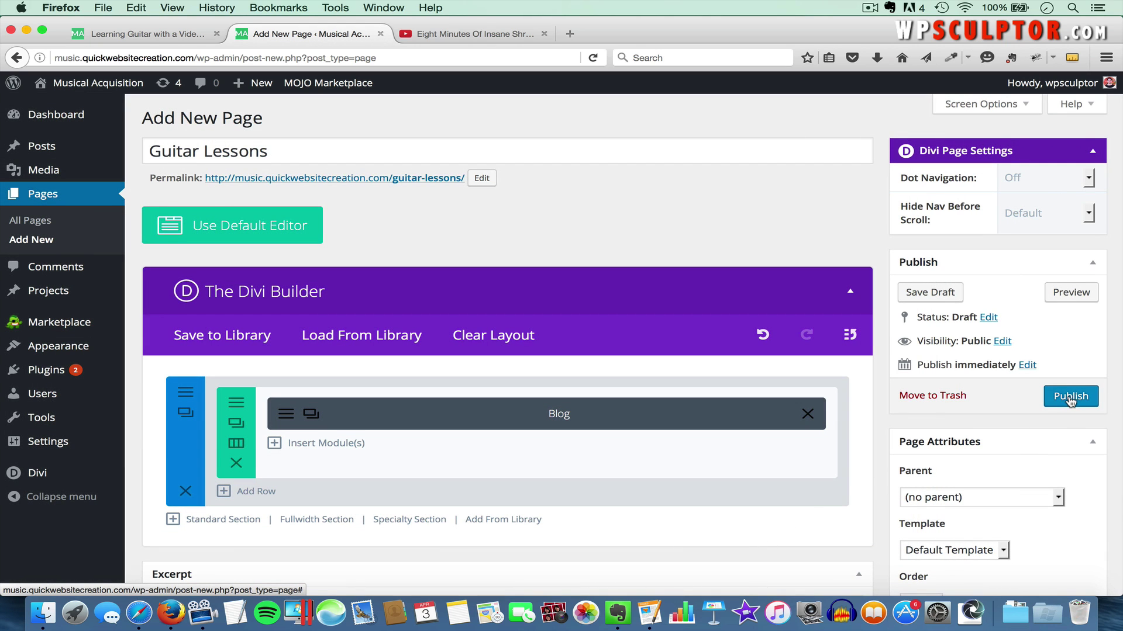
Publish the Guitar Lessons page and save it into the Main Navigation Menu
{"action": "left_click", "coordinate": [1070, 397]}
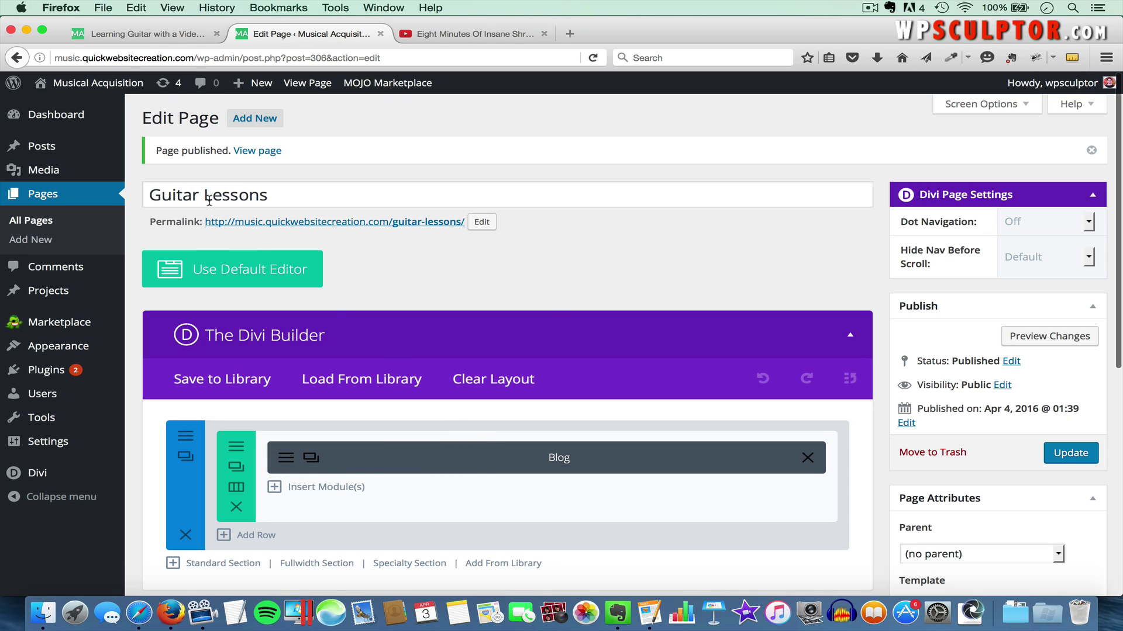
{"action": "mouse_move", "coordinate": [64, 346]}
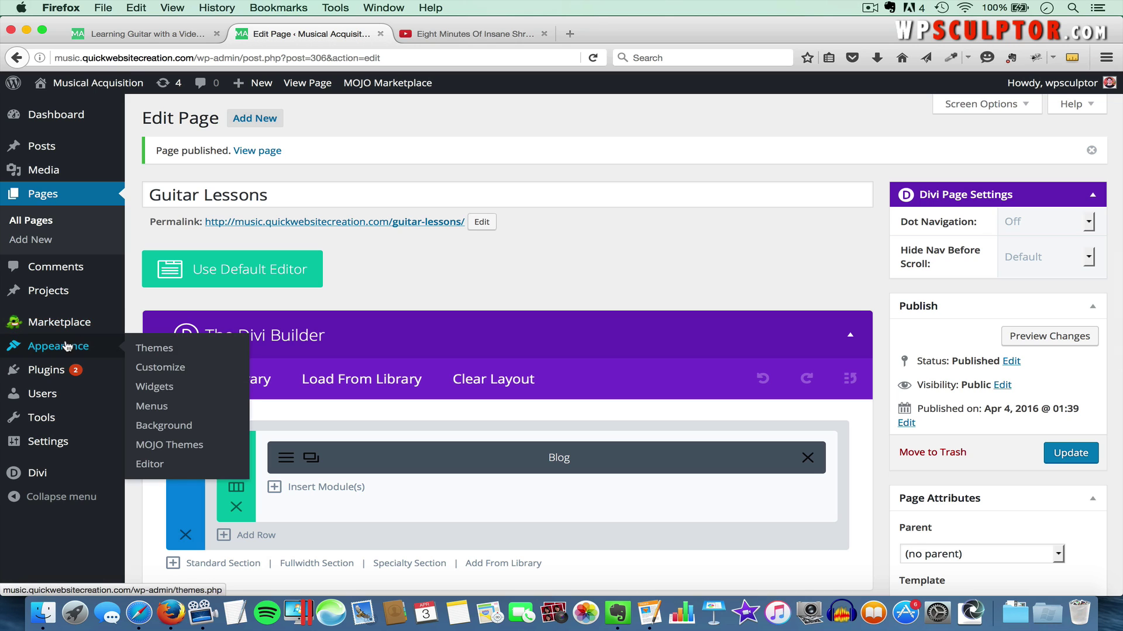
{"action": "left_click", "coordinate": [154, 406]}
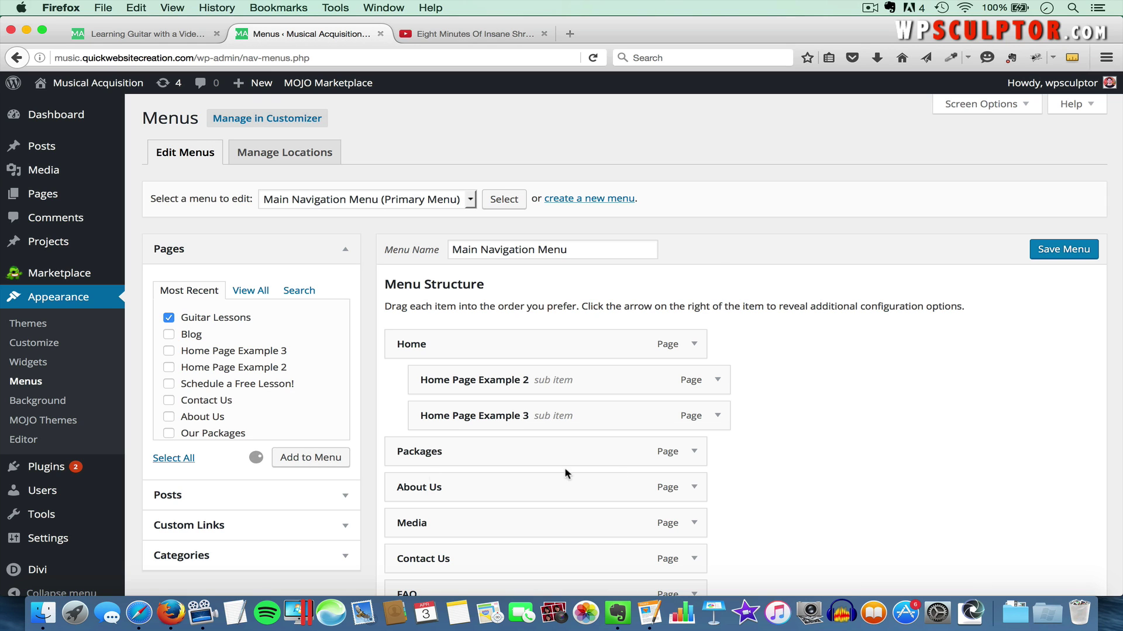
{"action": "scroll", "coordinate": [755, 467], "scroll_direction": "down", "scroll_amount": 5}
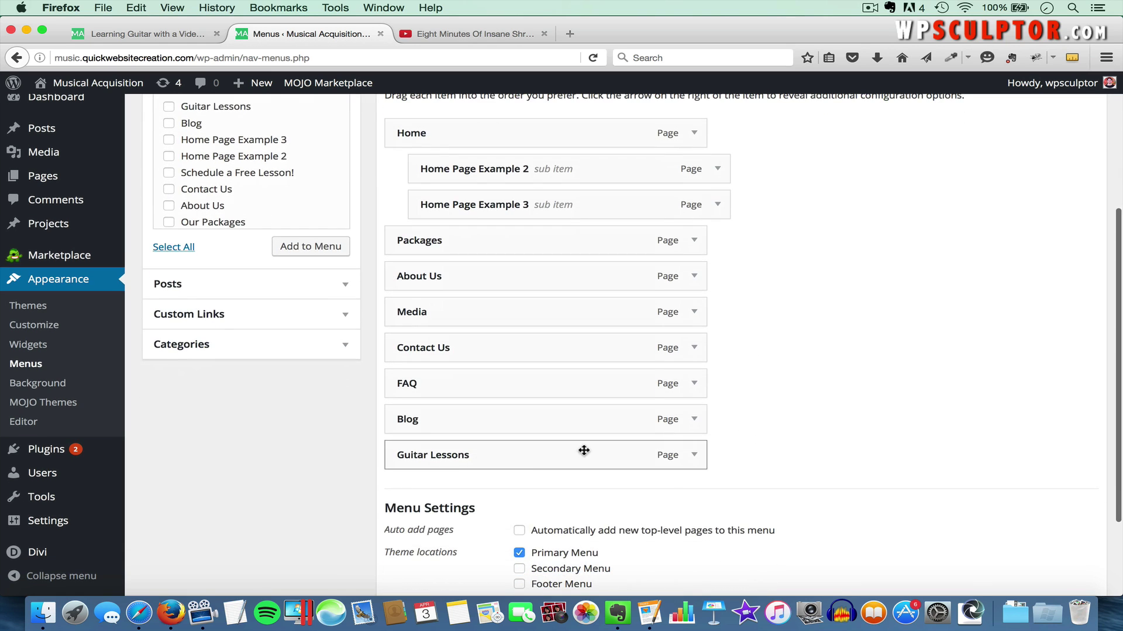
{"action": "scroll", "coordinate": [947, 385], "scroll_direction": "up", "scroll_amount": 5}
{"action": "left_click", "coordinate": [1068, 253]}
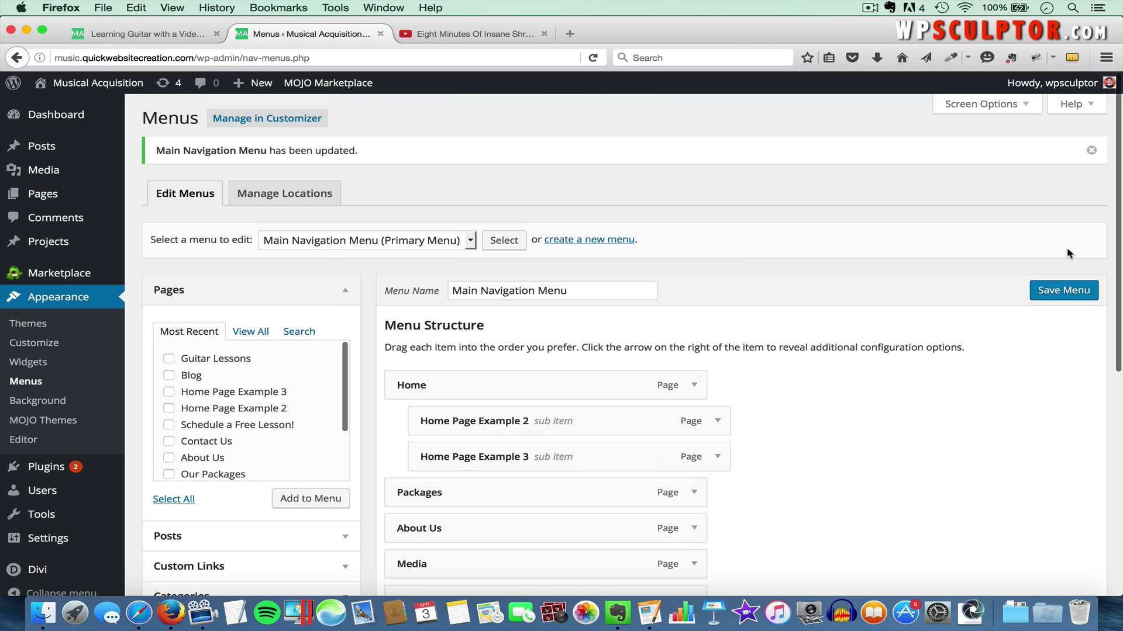
{"action": "left_click", "coordinate": [180, 34]}
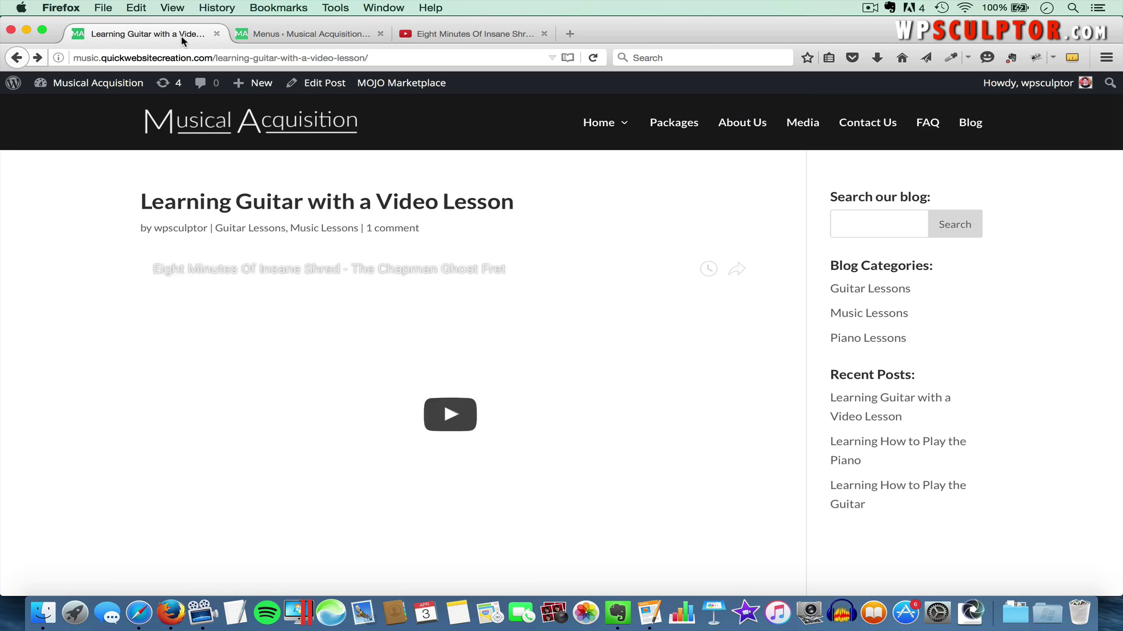
{"action": "key", "text": "super+r"}
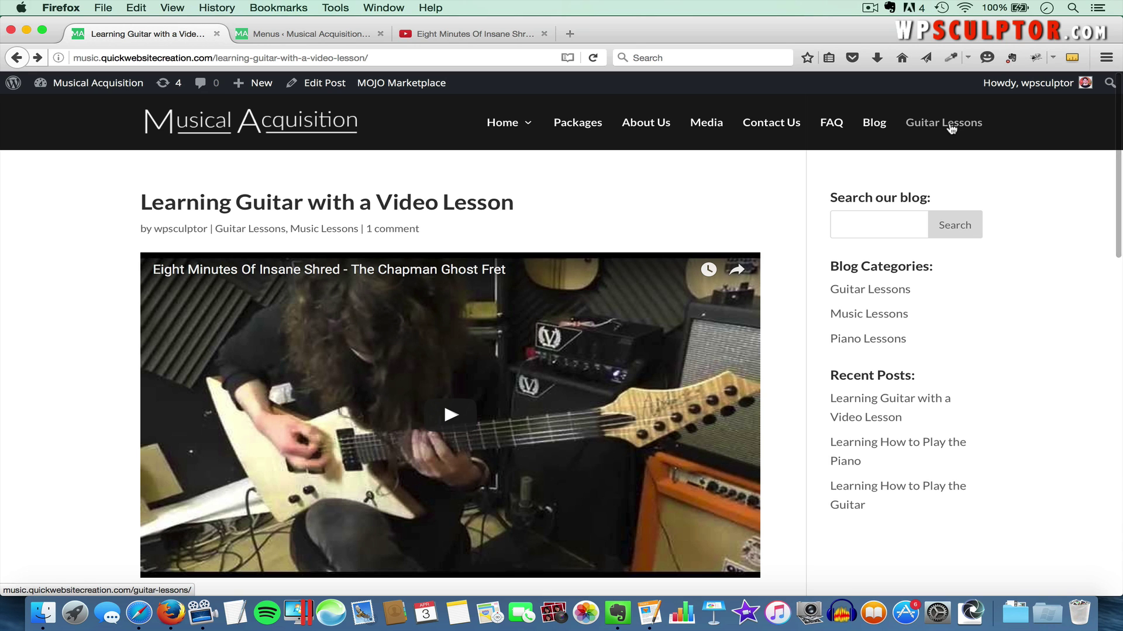
{"action": "left_click", "coordinate": [951, 129]}
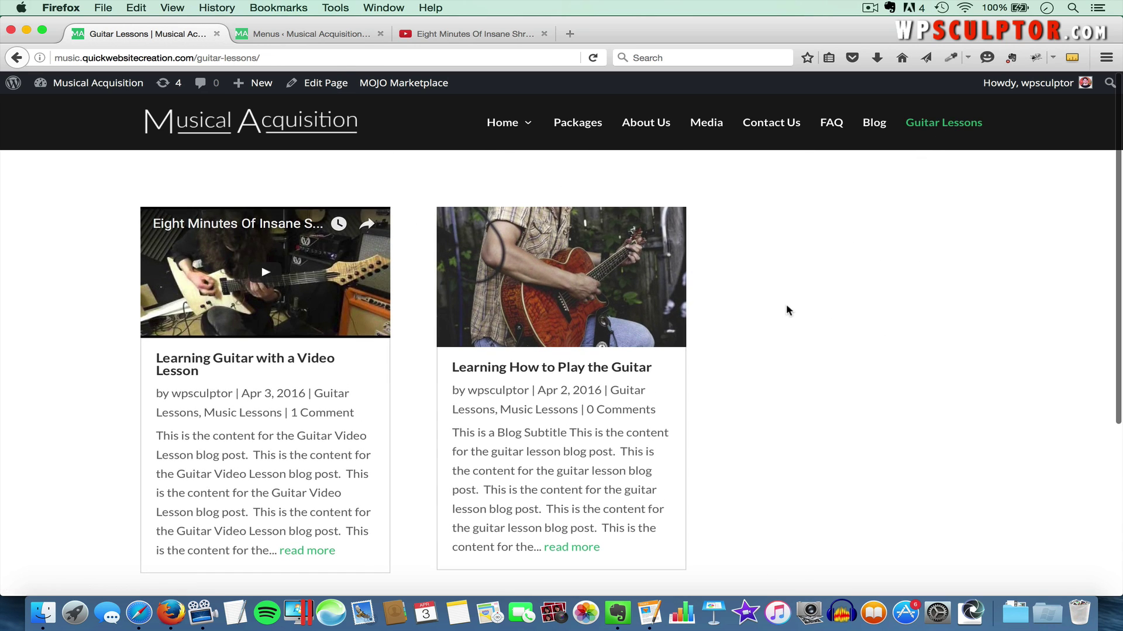
{"action": "scroll", "coordinate": [786, 310], "scroll_direction": "down", "scroll_amount": 3}
{"action": "scroll", "coordinate": [786, 310], "scroll_direction": "up", "scroll_amount": 2}
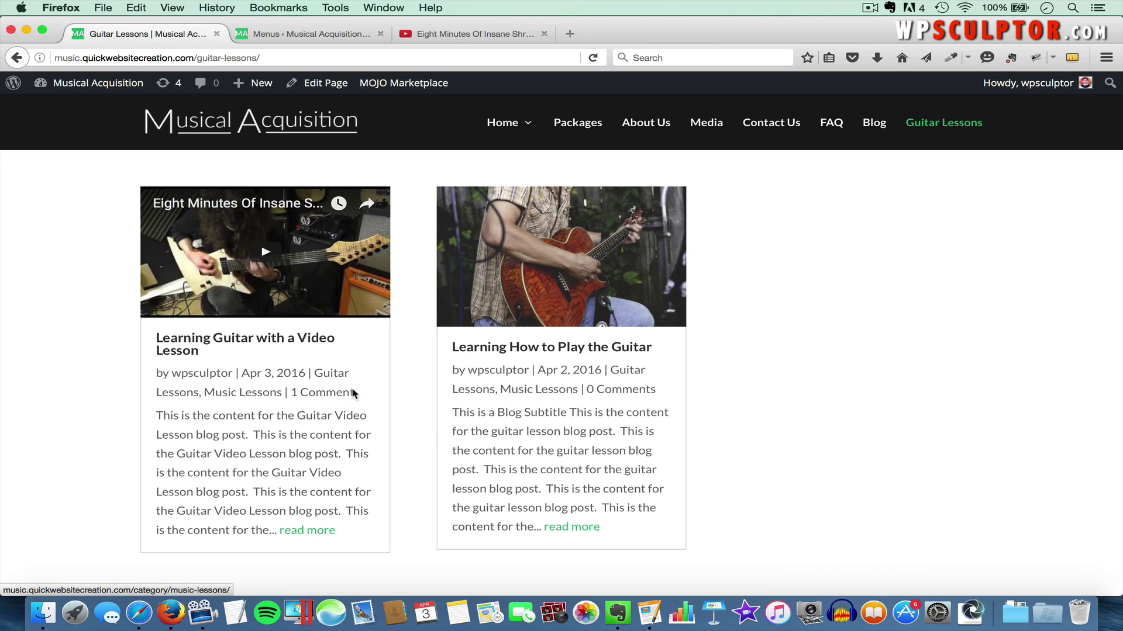
{"action": "left_click", "coordinate": [299, 36]}
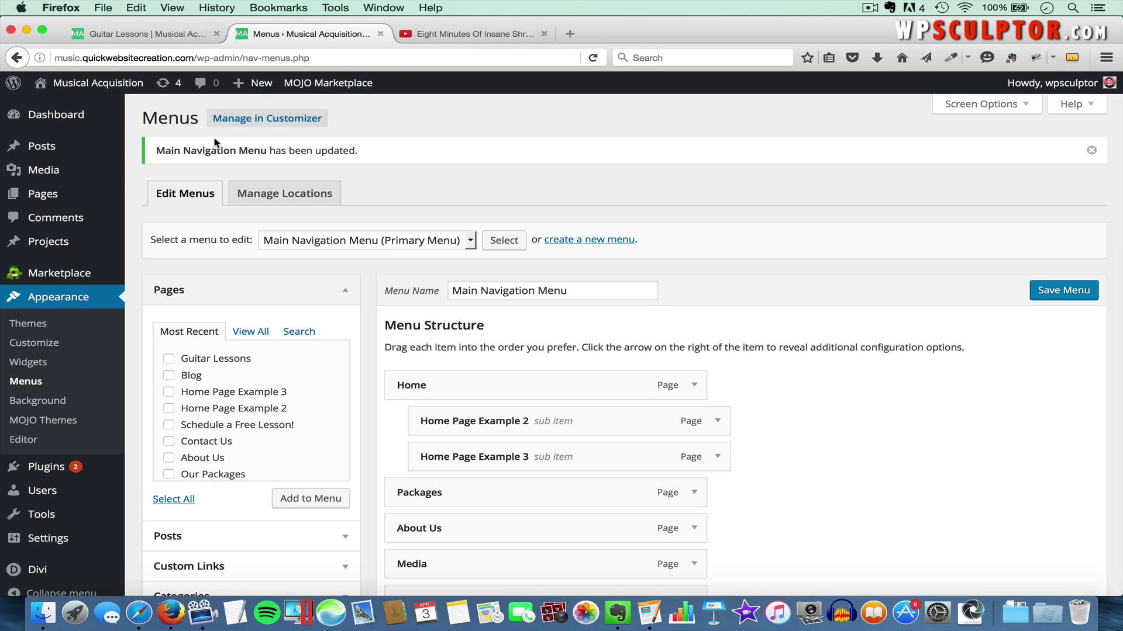
Start a post titled 'Another Guitar Lessons Blog Post' and paste four guitar-lesson paragraphs from Pages into it
{"action": "mouse_move", "coordinate": [66, 148]}
{"action": "left_click", "coordinate": [167, 169]}
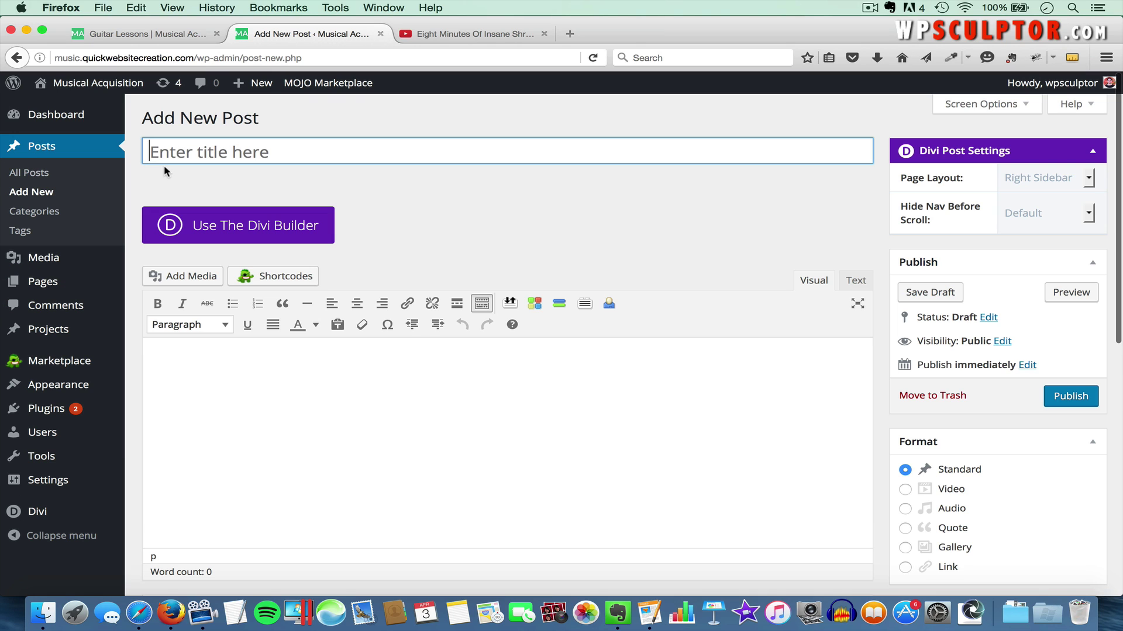
{"action": "type", "text": "Ano"}
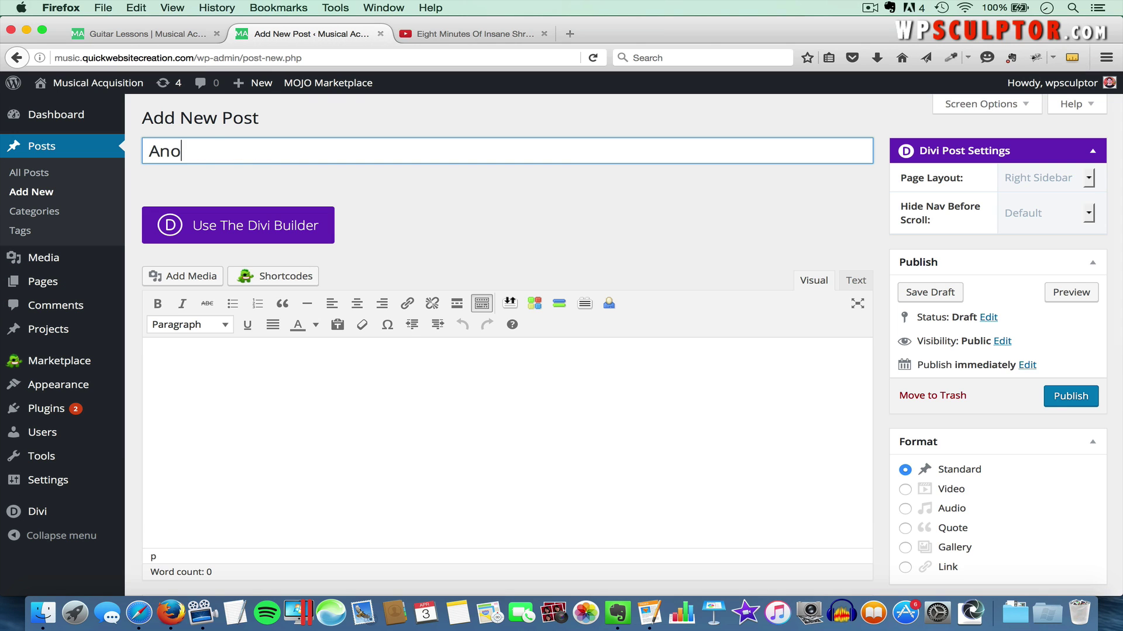
{"action": "type", "text": "ther Guitar Lessons Blog Post"}
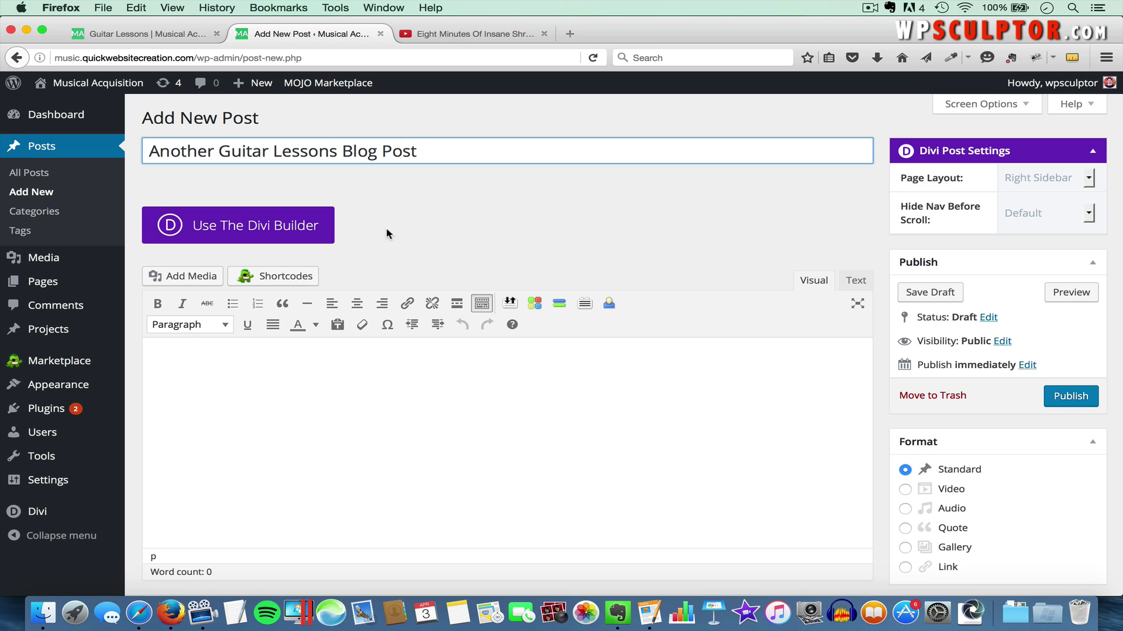
{"action": "left_click", "coordinate": [408, 402]}
{"action": "key", "text": "super+Tab"}
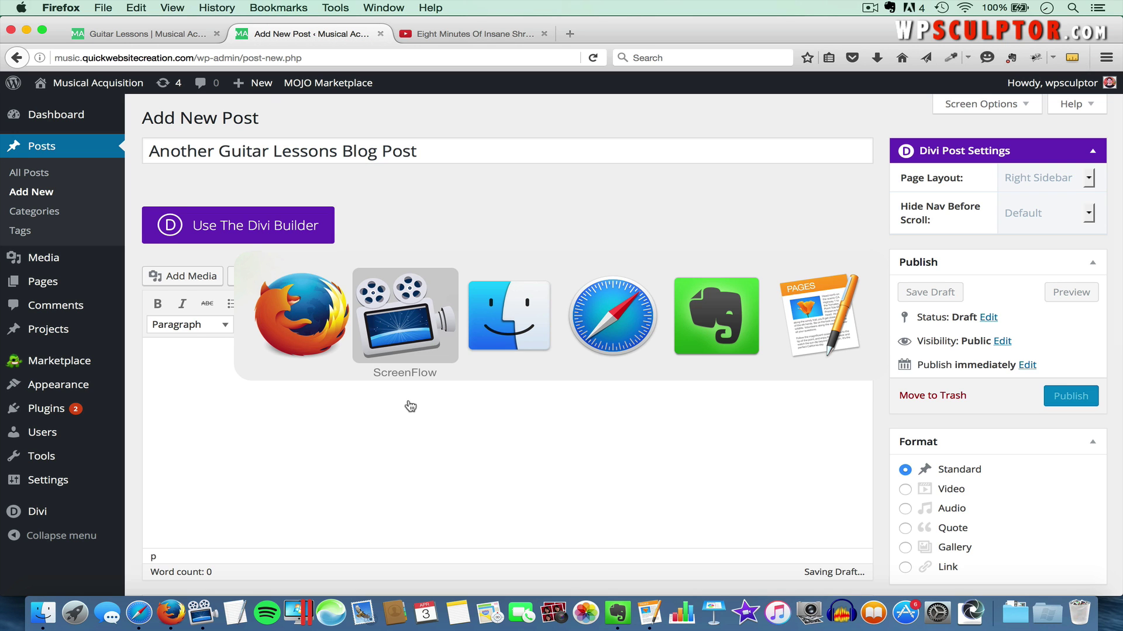
{"action": "key", "text": "super+Tab"}
{"action": "key", "text": "super+Tab"}
{"action": "key", "text": "super+Tab"}
{"action": "key", "text": "super+Tab"}
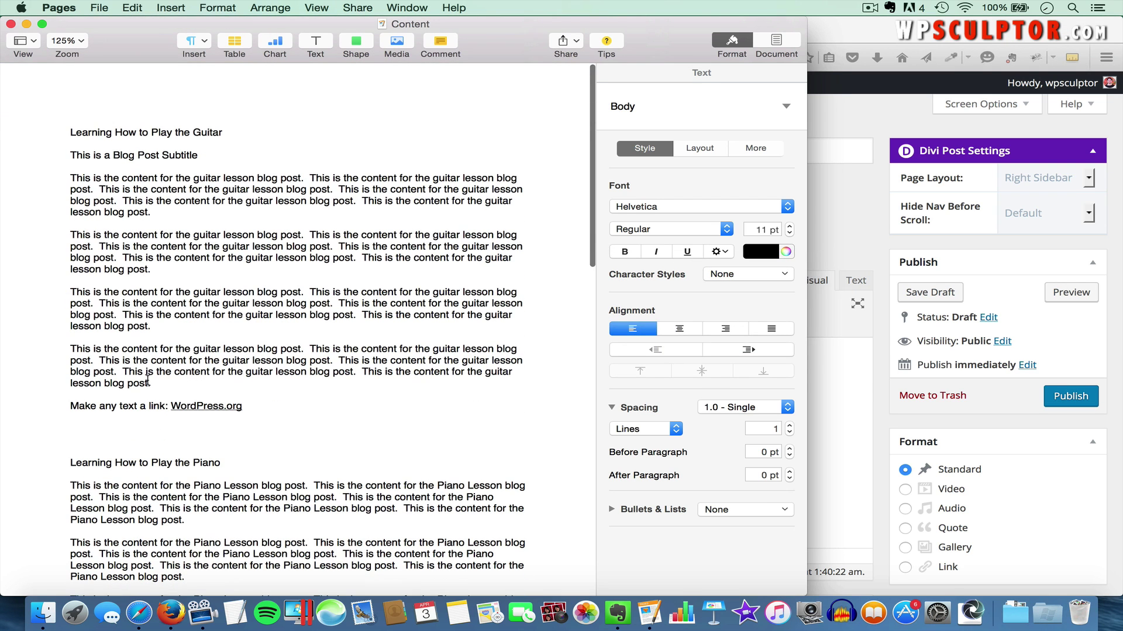
{"action": "left_click_drag", "start_coordinate": [151, 383], "coordinate": [57, 180]}
{"action": "key", "text": "super+c"}
{"action": "key", "text": "super+Tab"}
{"action": "key", "text": "super+v"}
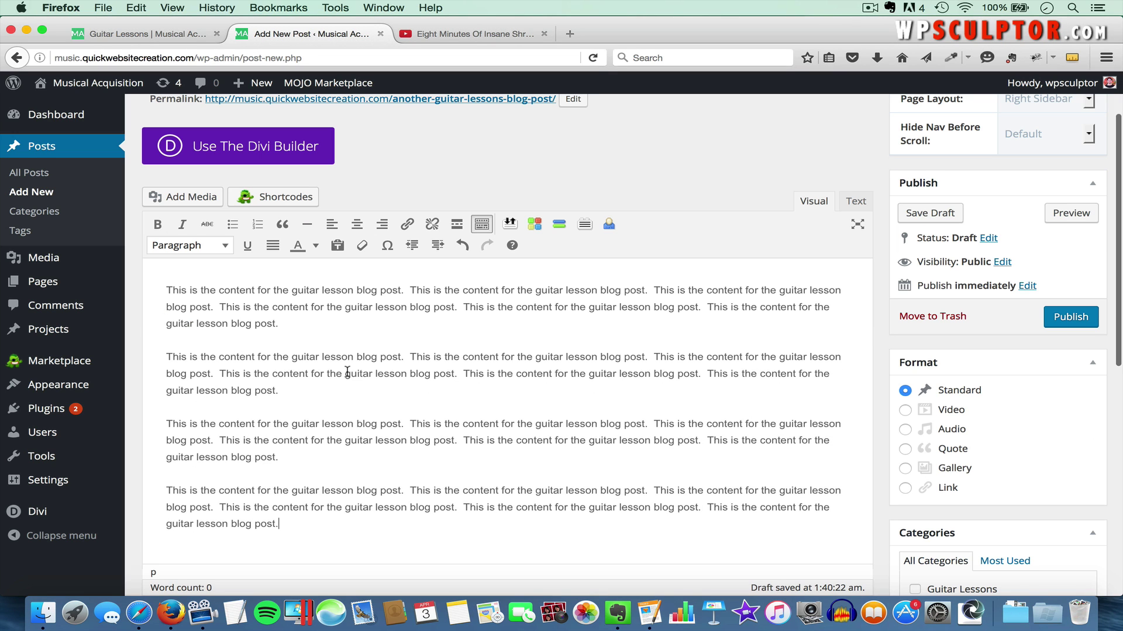
Set the dark electric guitar photo as featured image and publish the post
{"action": "scroll", "coordinate": [929, 421], "scroll_direction": "down", "scroll_amount": 5}
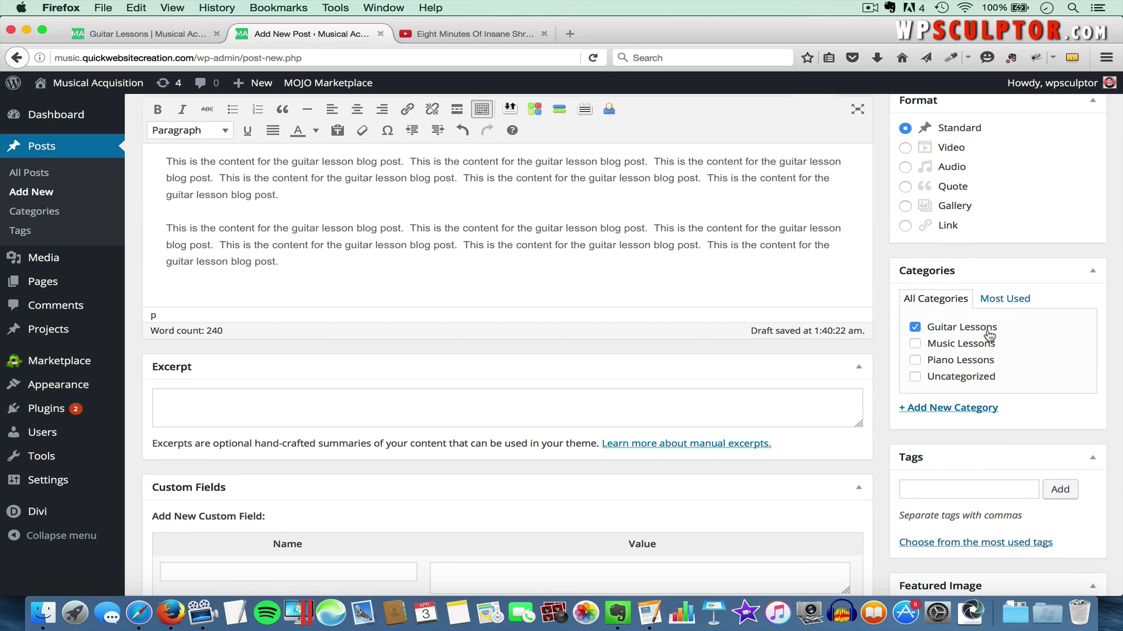
{"action": "scroll", "coordinate": [990, 408], "scroll_direction": "down", "scroll_amount": 5}
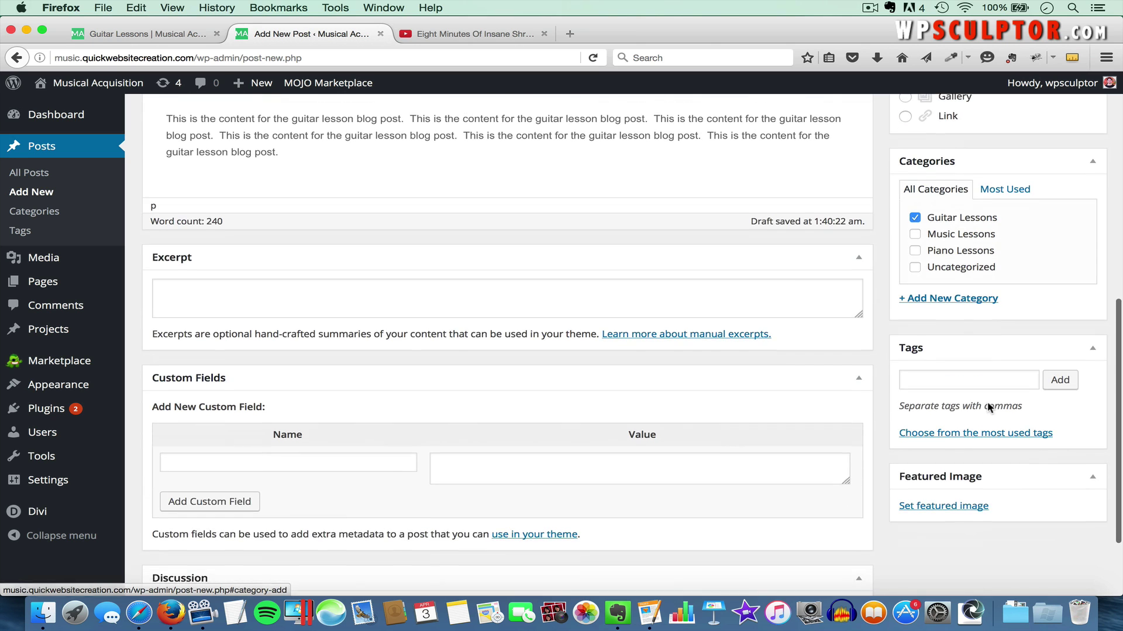
{"action": "left_click", "coordinate": [933, 455]}
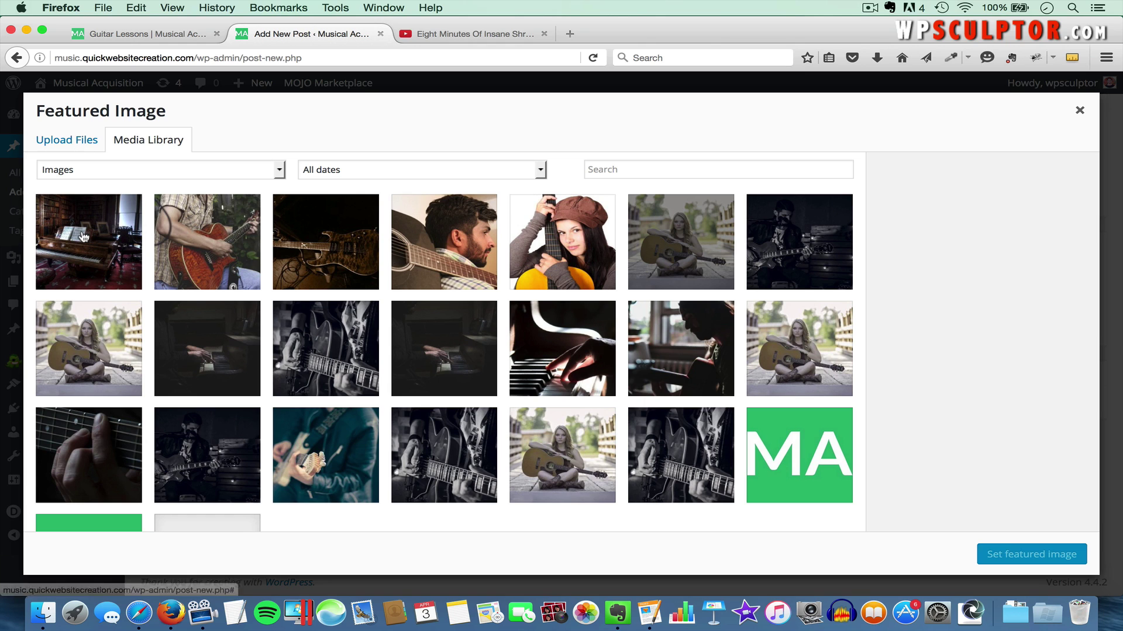
{"action": "left_click", "coordinate": [341, 255]}
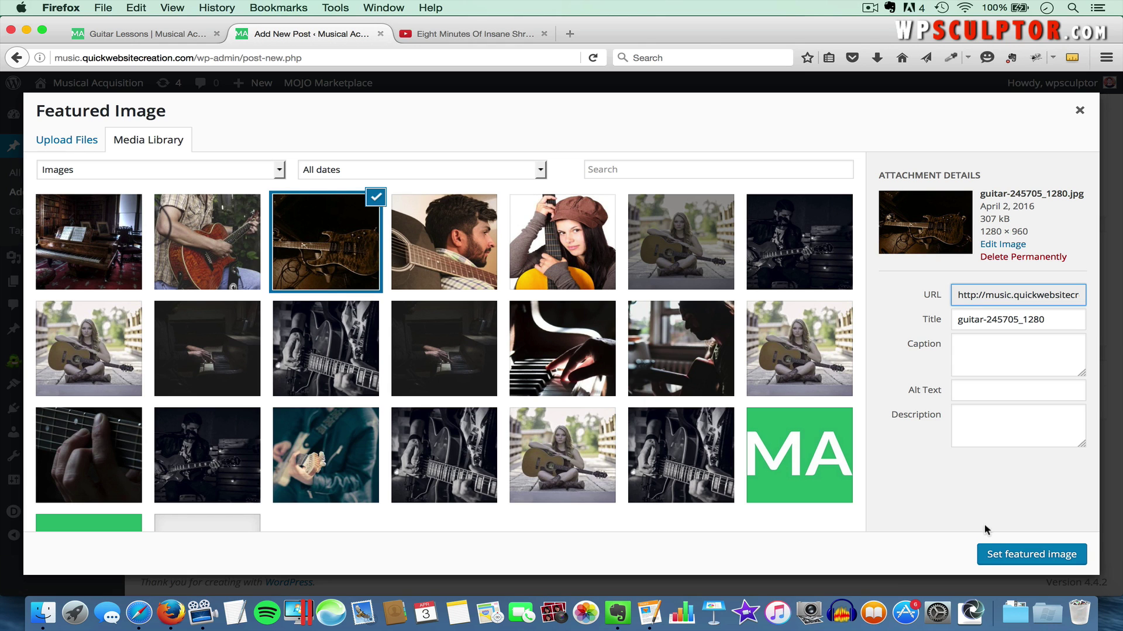
{"action": "left_click", "coordinate": [1029, 560]}
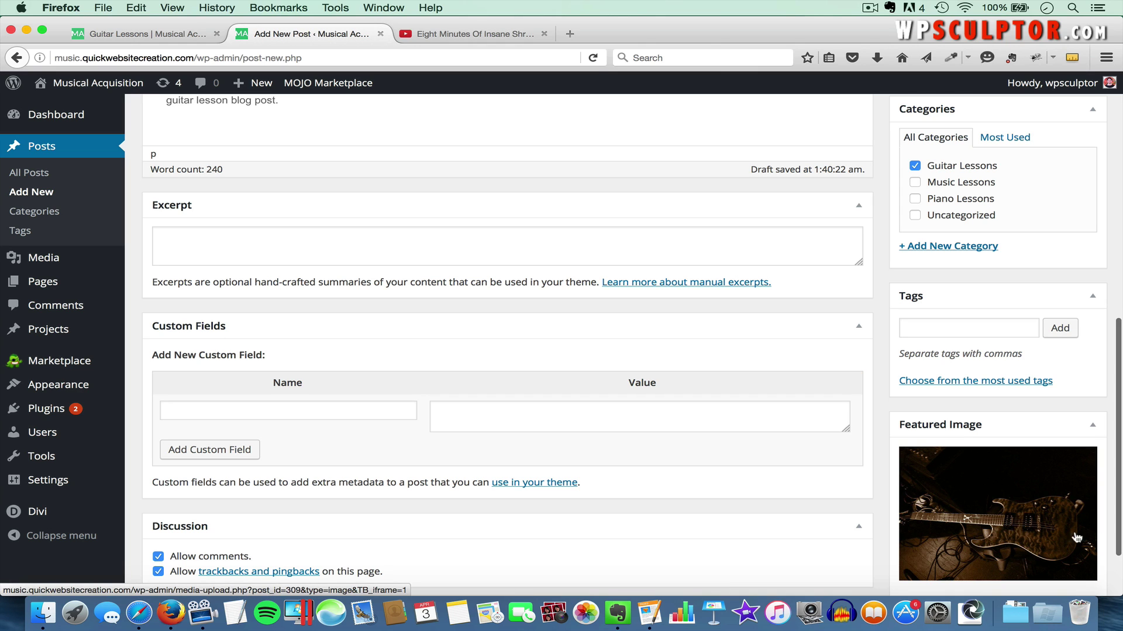
{"action": "scroll", "coordinate": [1001, 487], "scroll_direction": "up", "scroll_amount": 8}
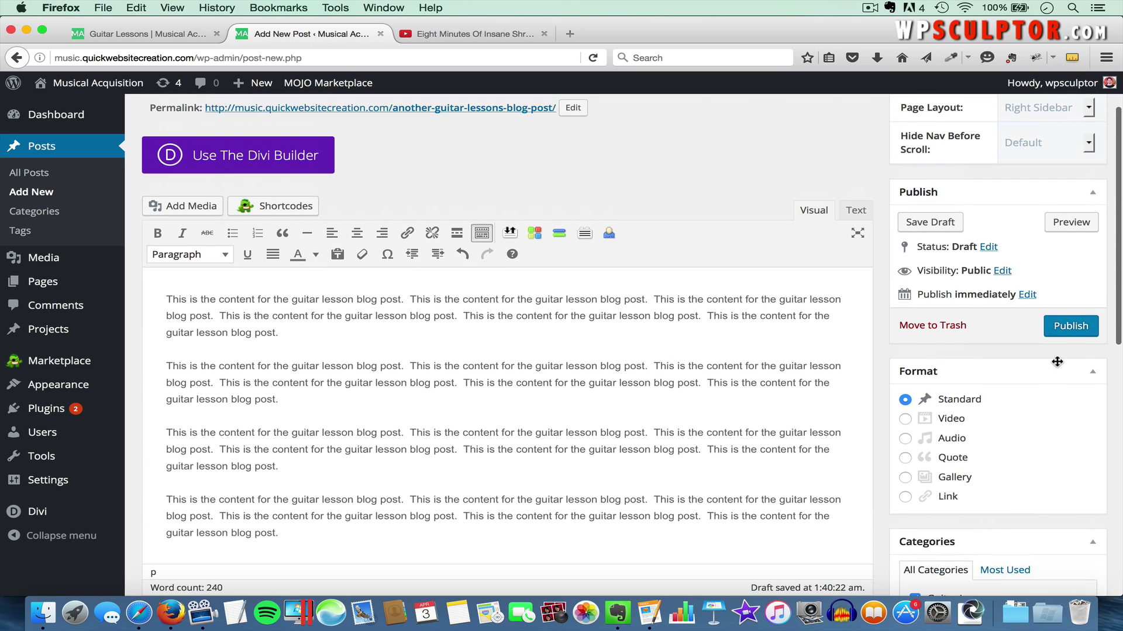
{"action": "left_click", "coordinate": [1060, 327]}
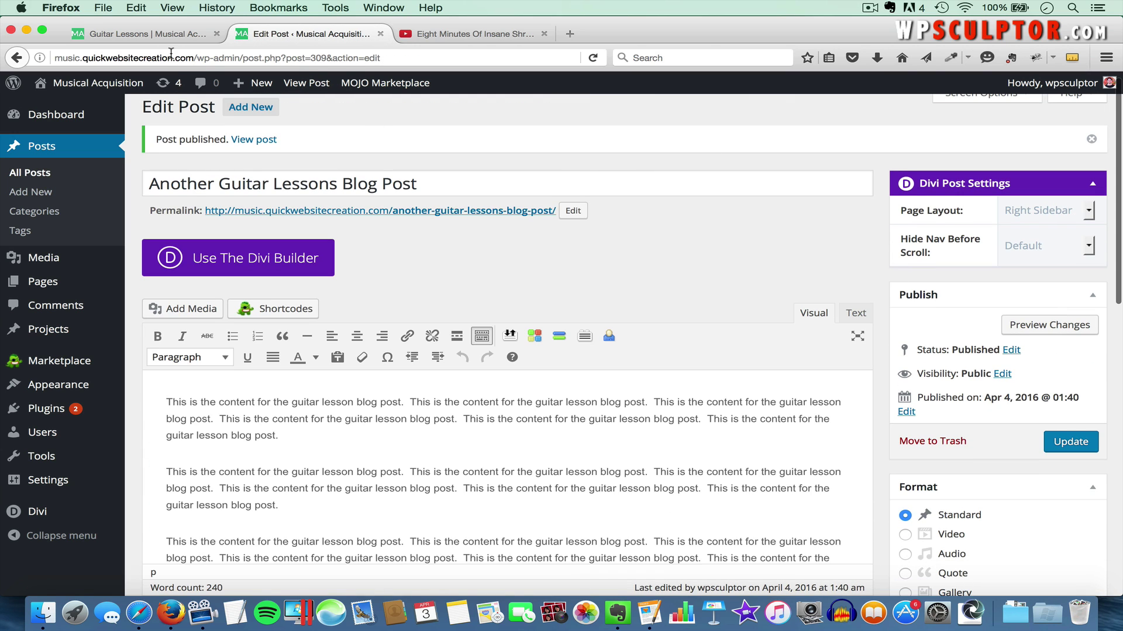
Reload the live Guitar Lessons page to show the new post, then open the Blog page
{"action": "left_click", "coordinate": [165, 36]}
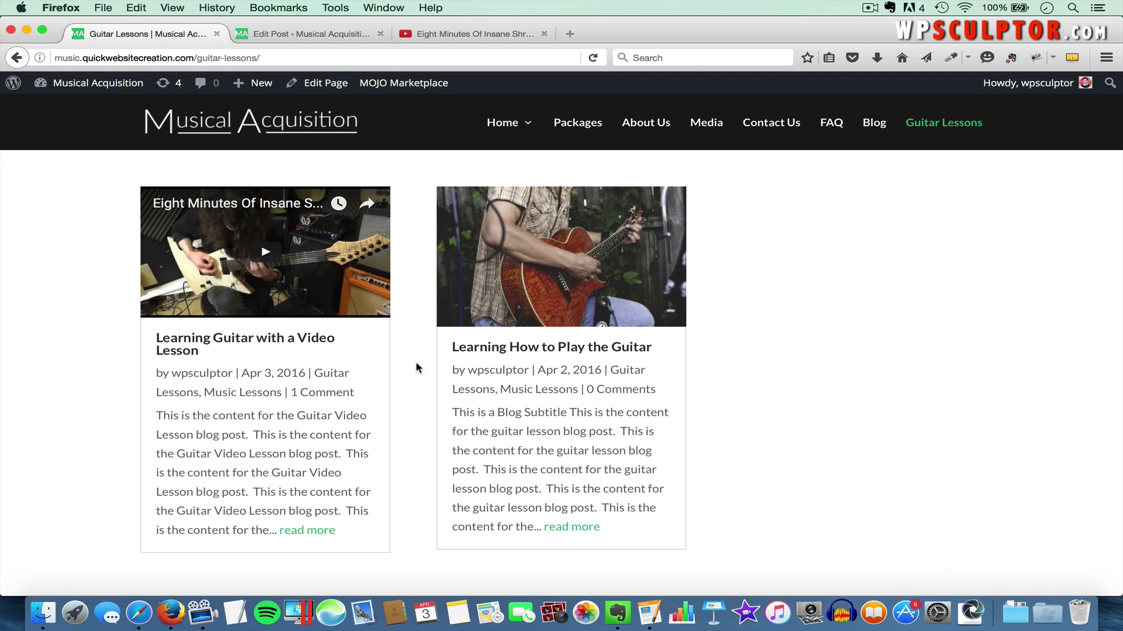
{"action": "key", "text": "super+r"}
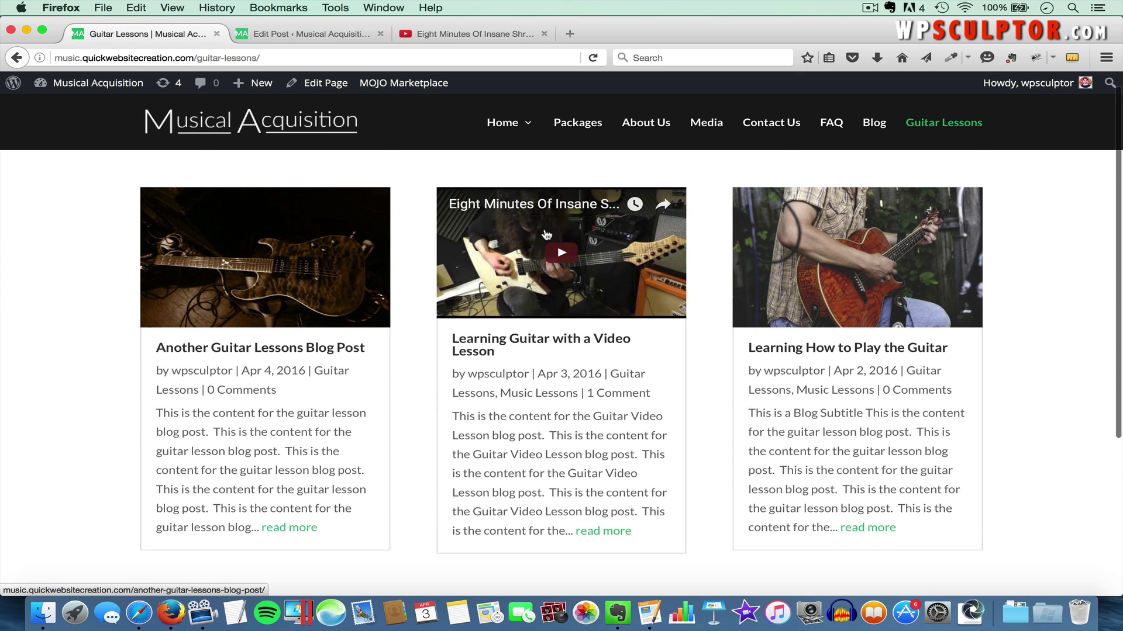
{"action": "left_click", "coordinate": [880, 127]}
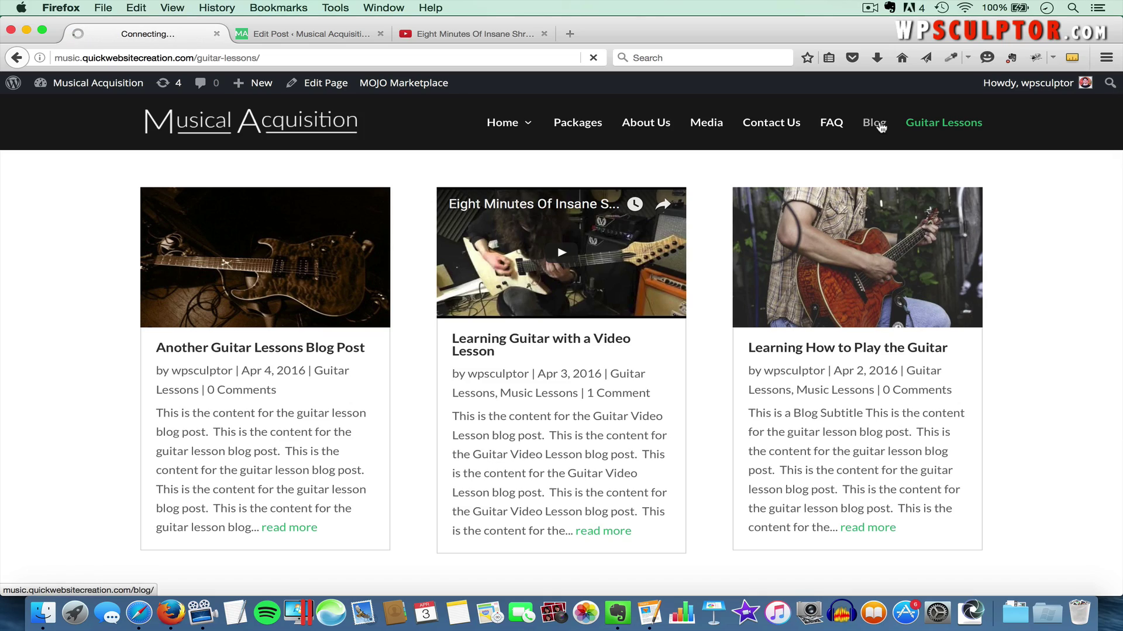
{"action": "scroll", "coordinate": [367, 315], "scroll_direction": "down", "scroll_amount": 5}
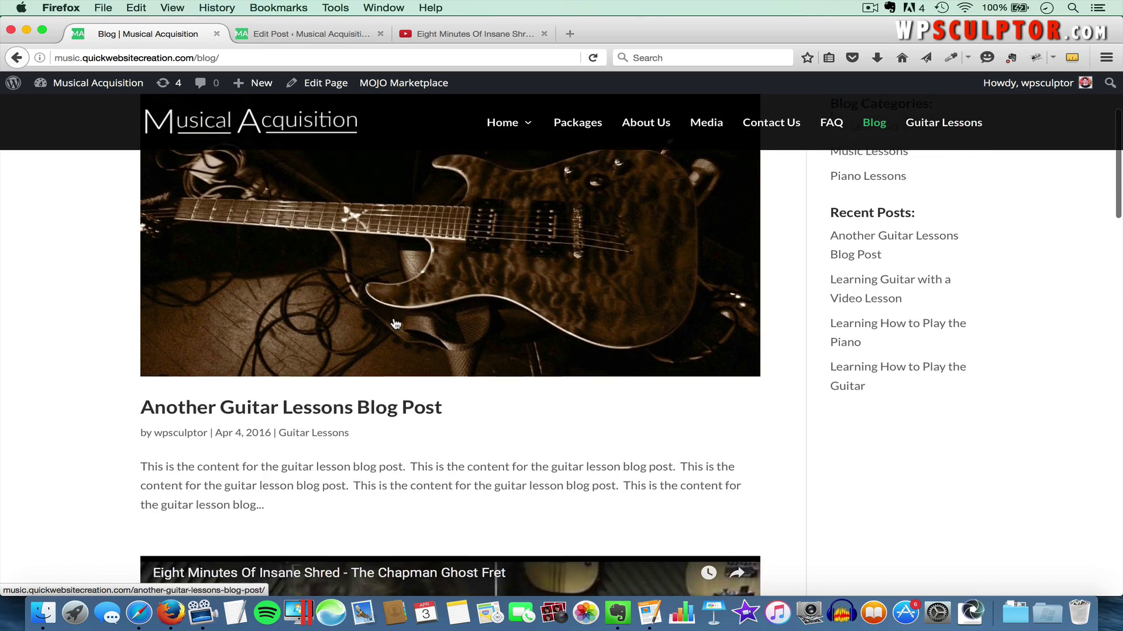
{"action": "scroll", "coordinate": [410, 309], "scroll_direction": "up", "scroll_amount": 5}
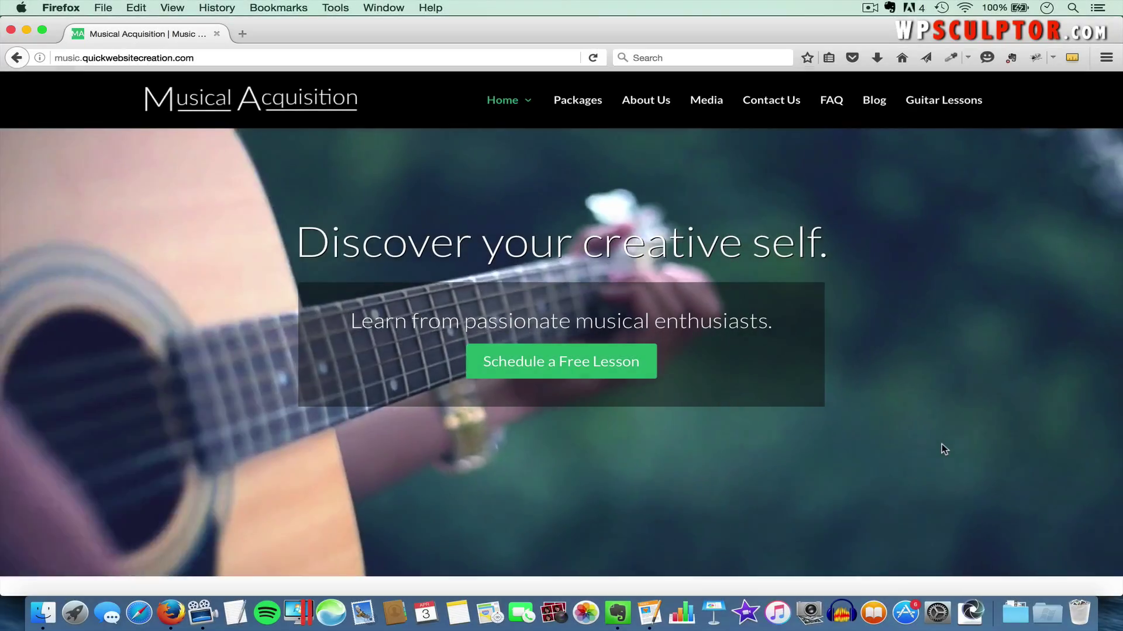